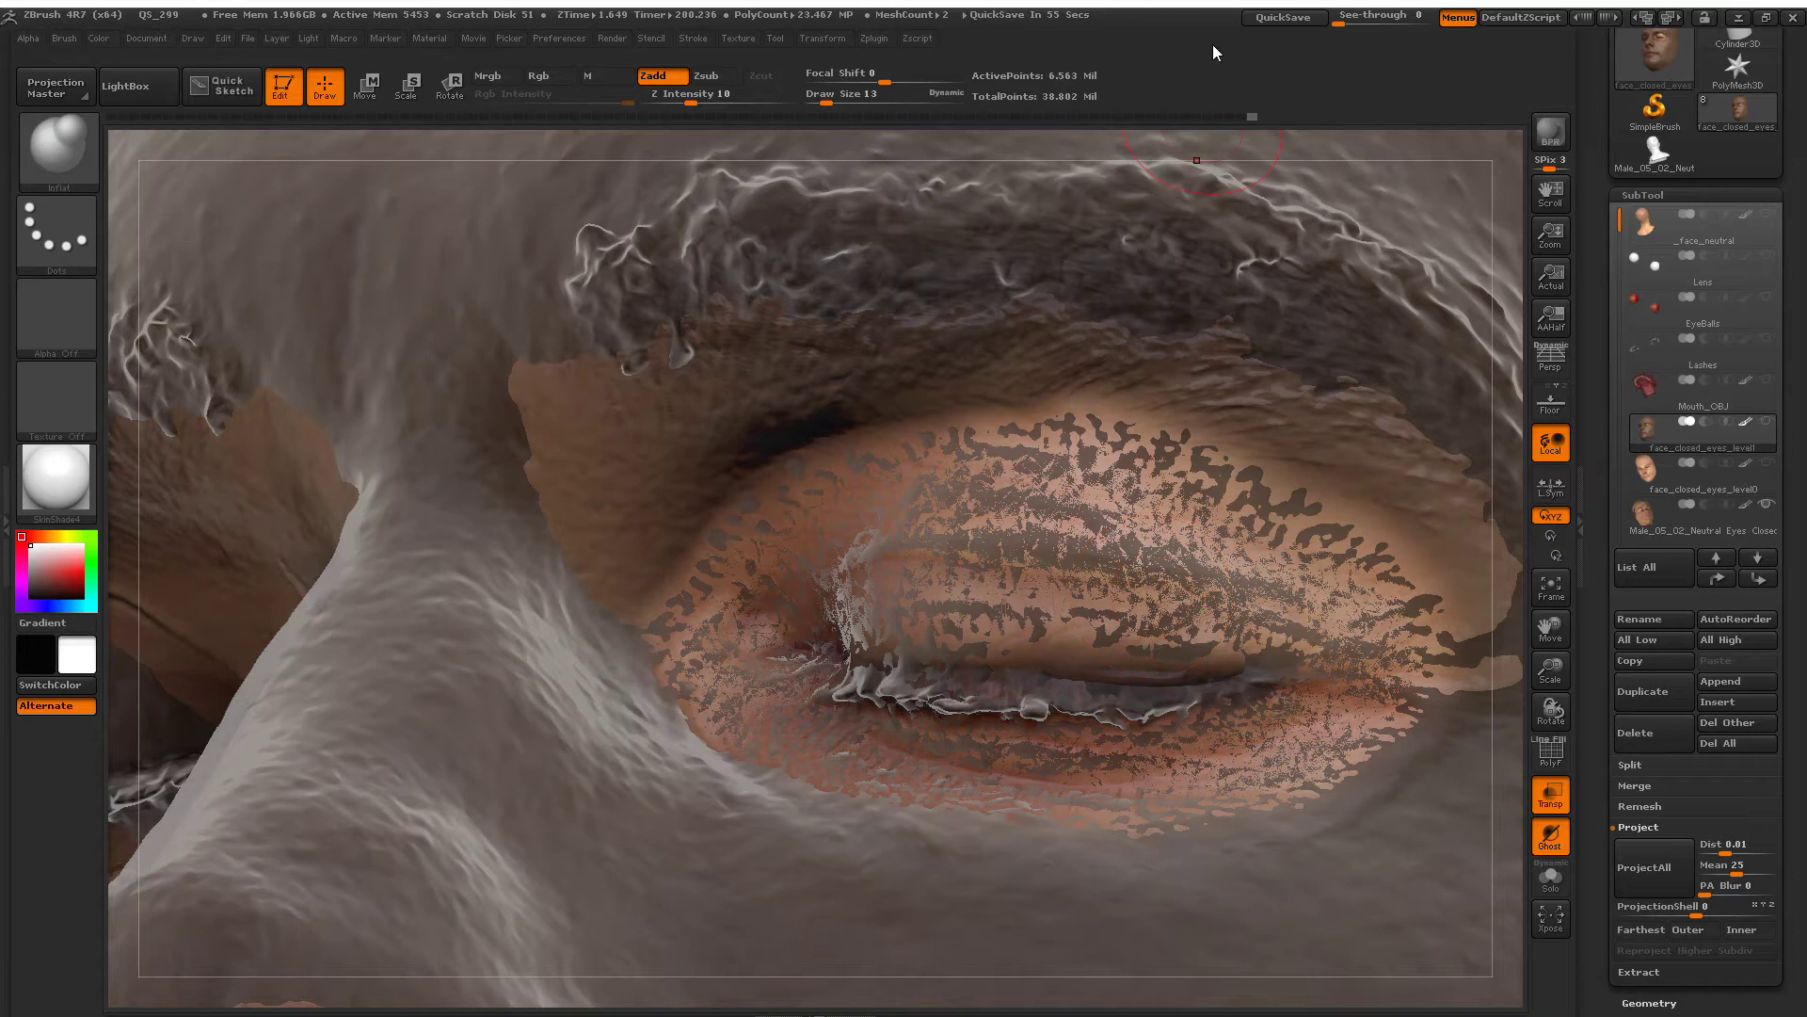
Step: Hide the overlapping scan subtool so only the textured closed-eye face mesh shows
left_click_drag(1130, 377, 1079, 650)
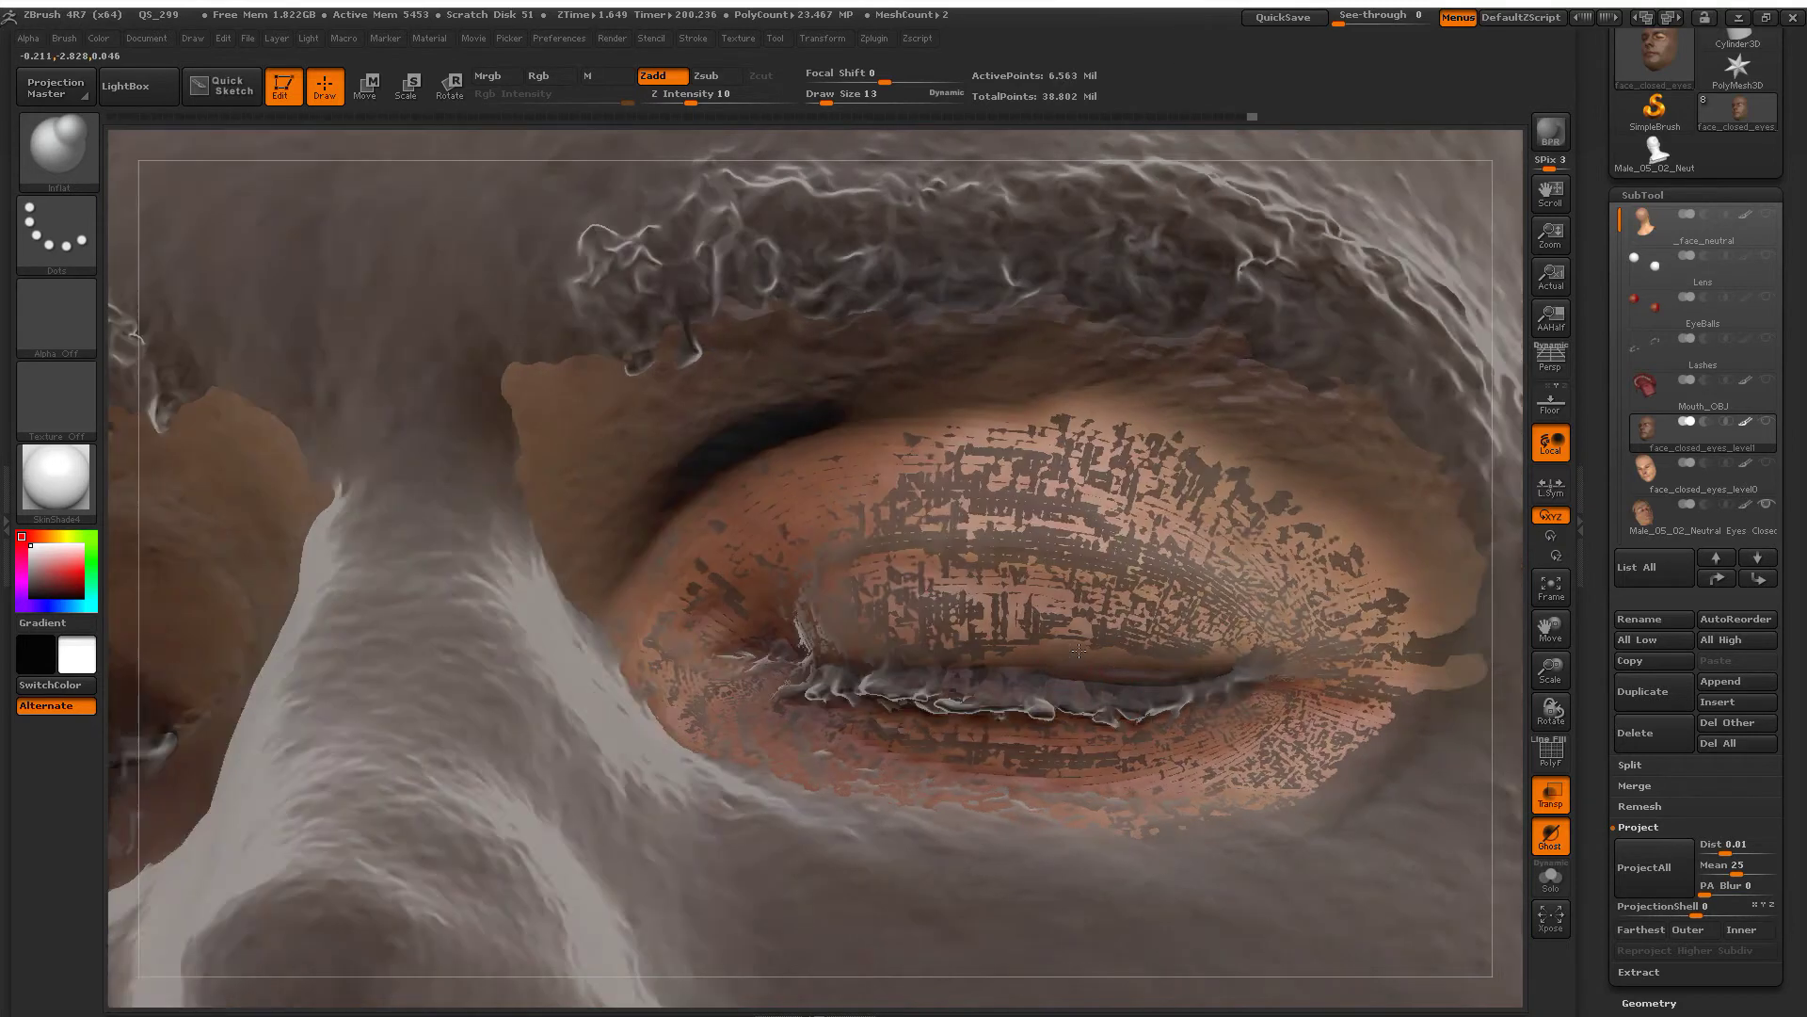
left_click(1767, 507)
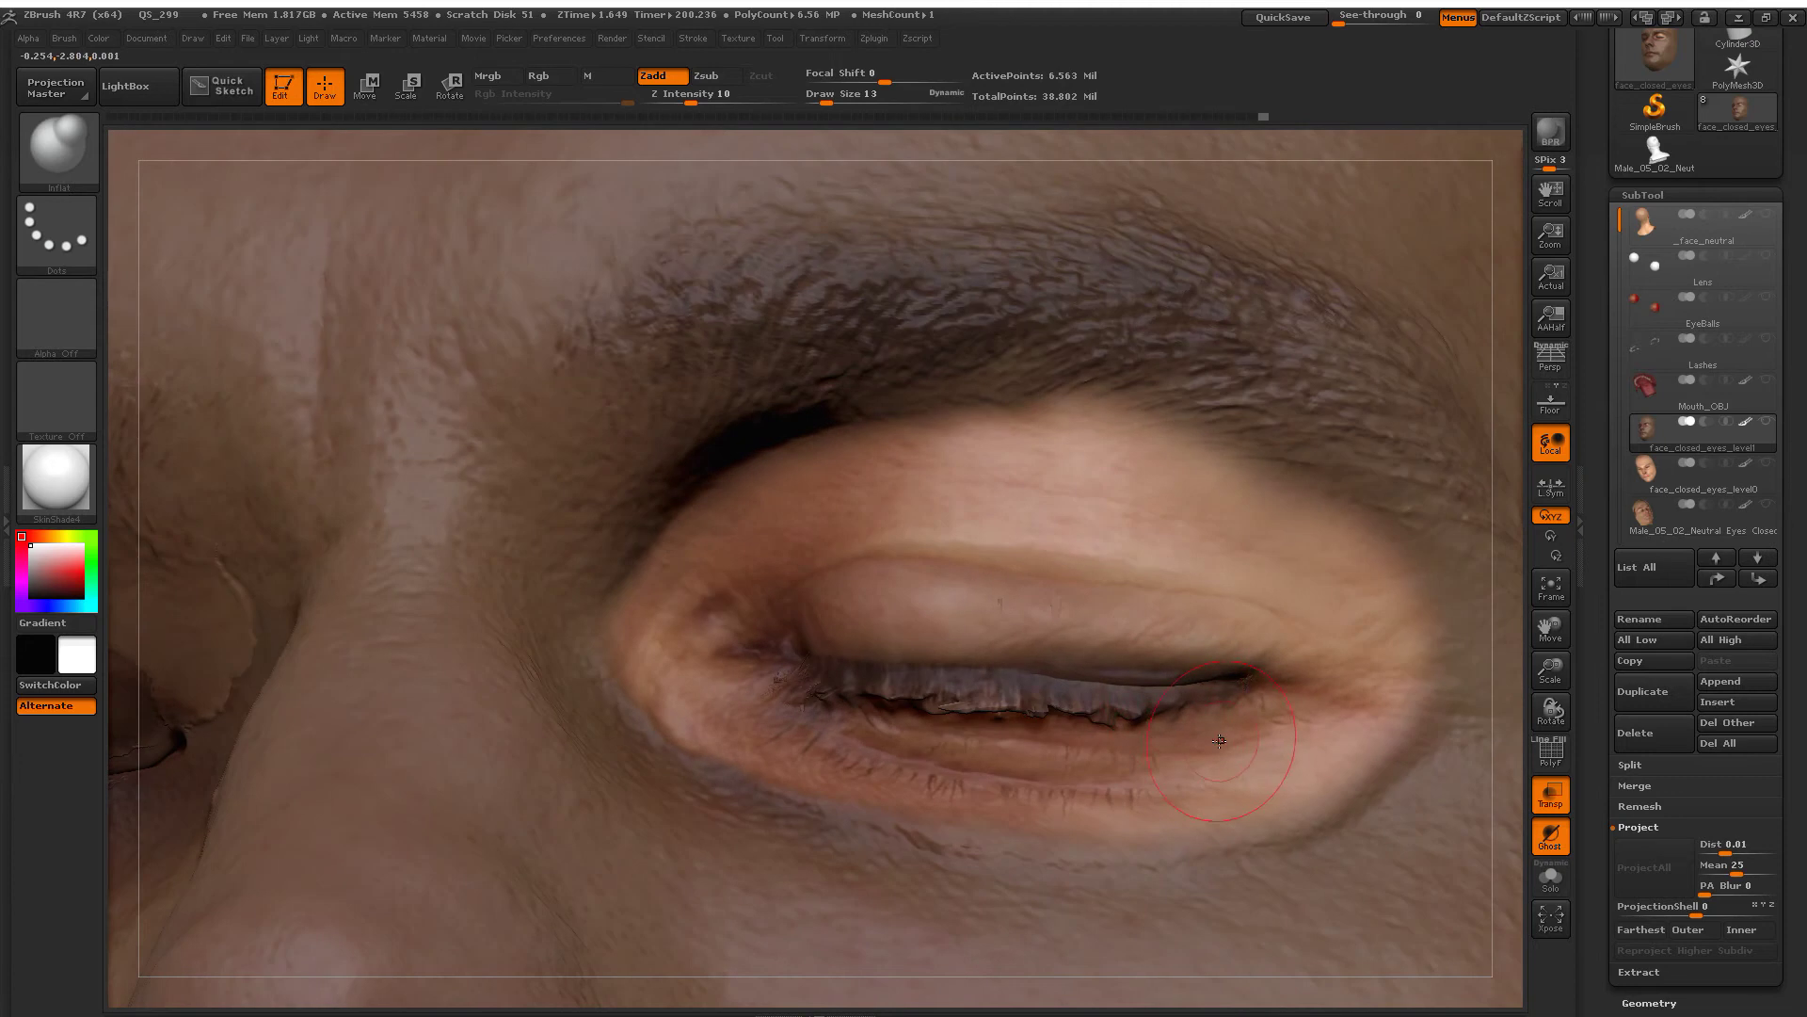
mouse_move(1219, 741)
right_mouse_down("ctrl")
mouse_move(1195, 746)
mouse_move(1221, 793)
mouse_move(1182, 685)
right_mouse_up("ctrl")
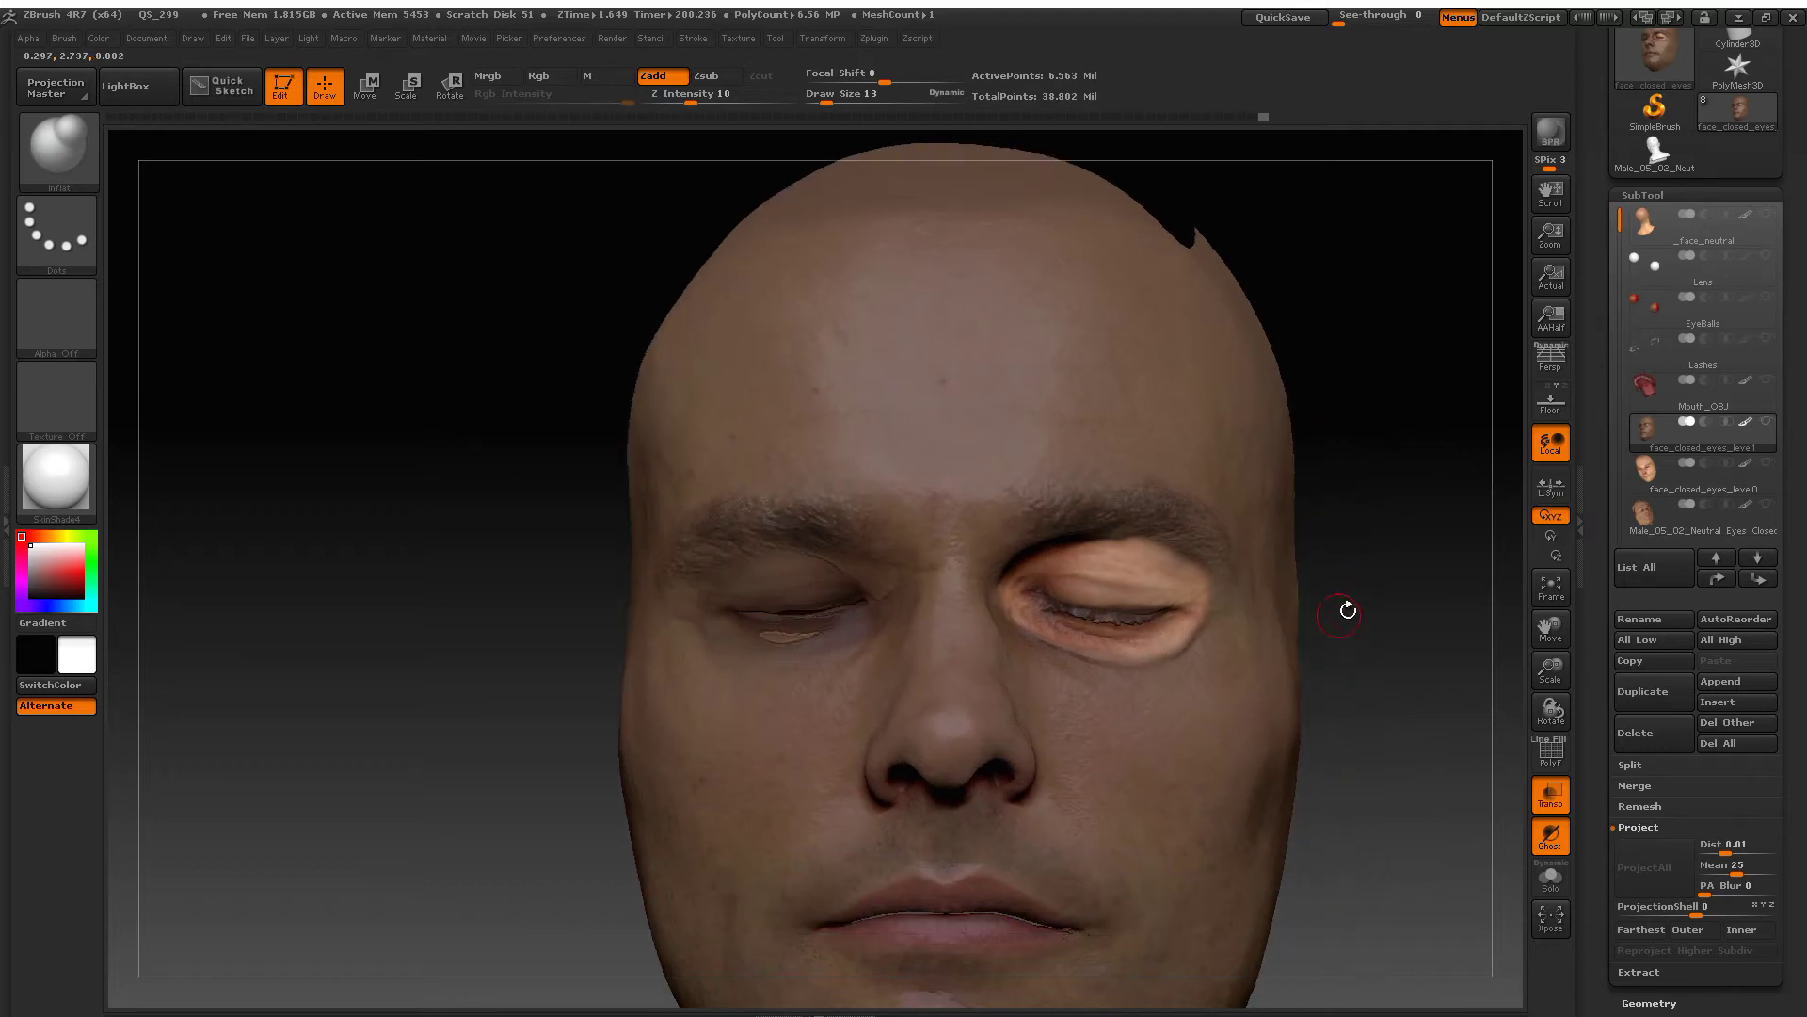
Step: Clear the mask from the whole face mesh
key("ctrl")
left_click_drag(1450, 650, 1444, 664, "ctrl")
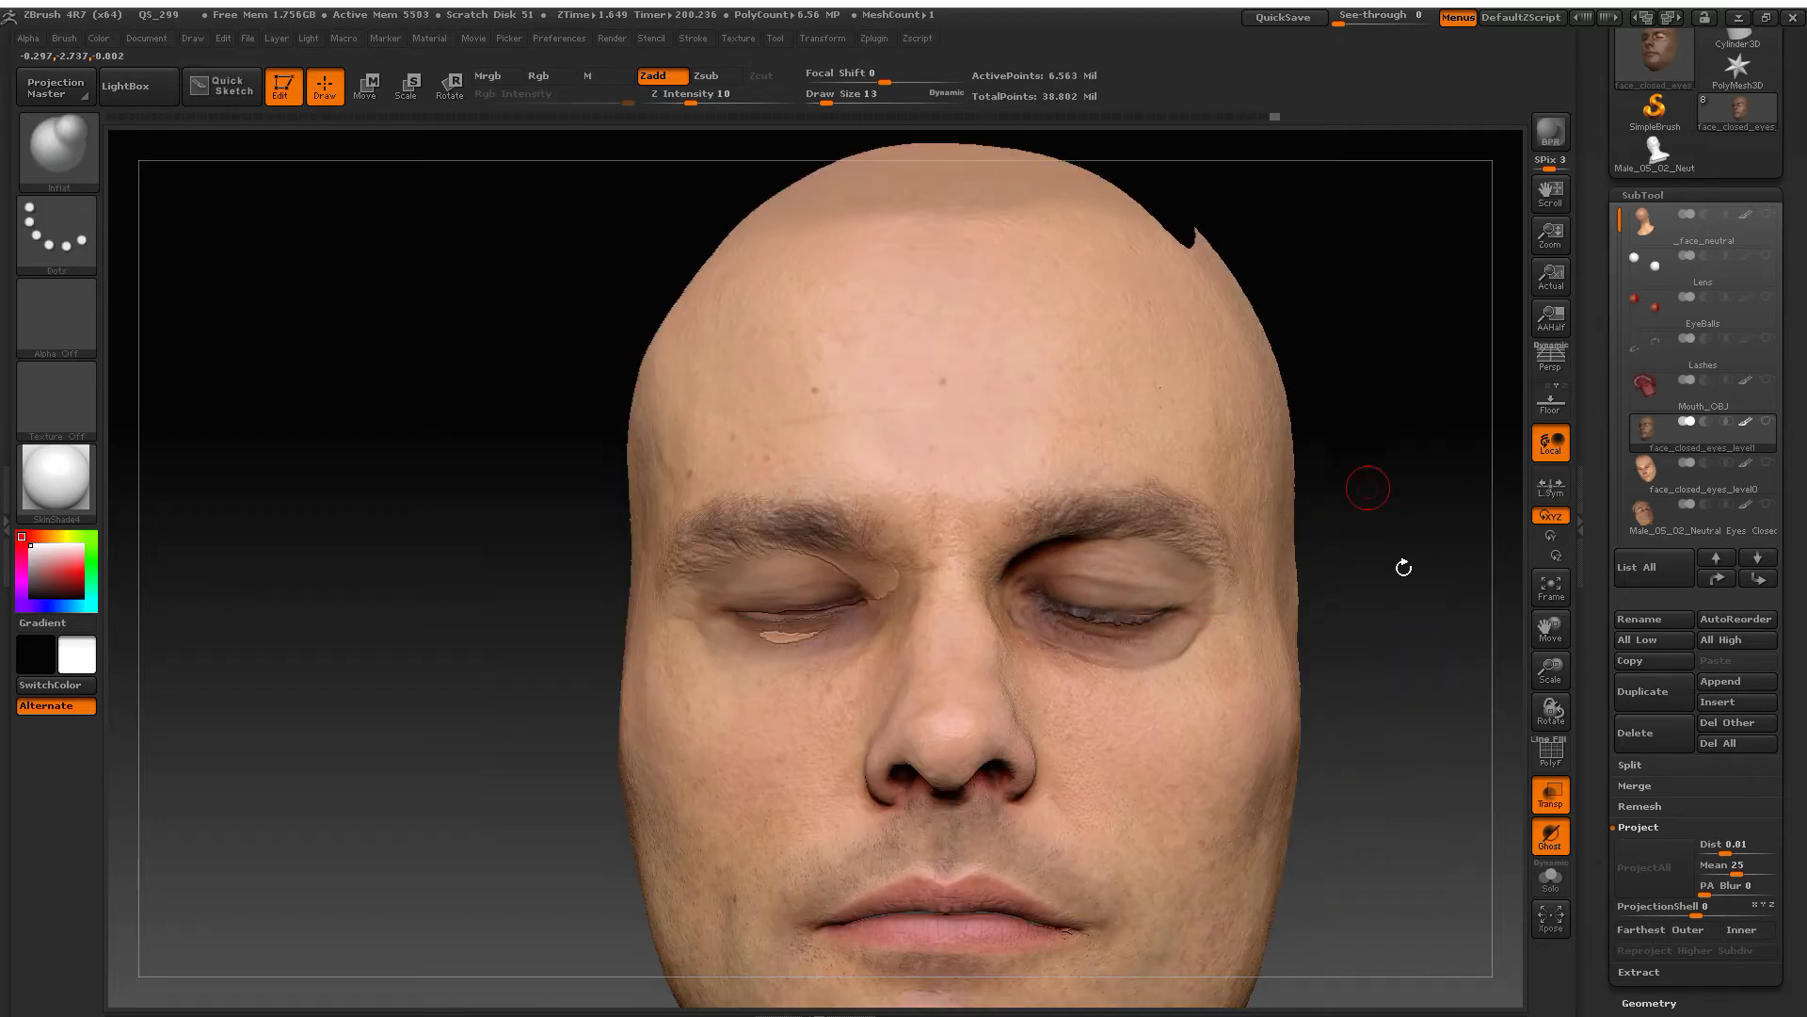
mouse_move(1367, 693)
left_mouse_down()
mouse_move(1109, 667)
mouse_move(1175, 624)
mouse_move(1271, 621)
left_mouse_up()
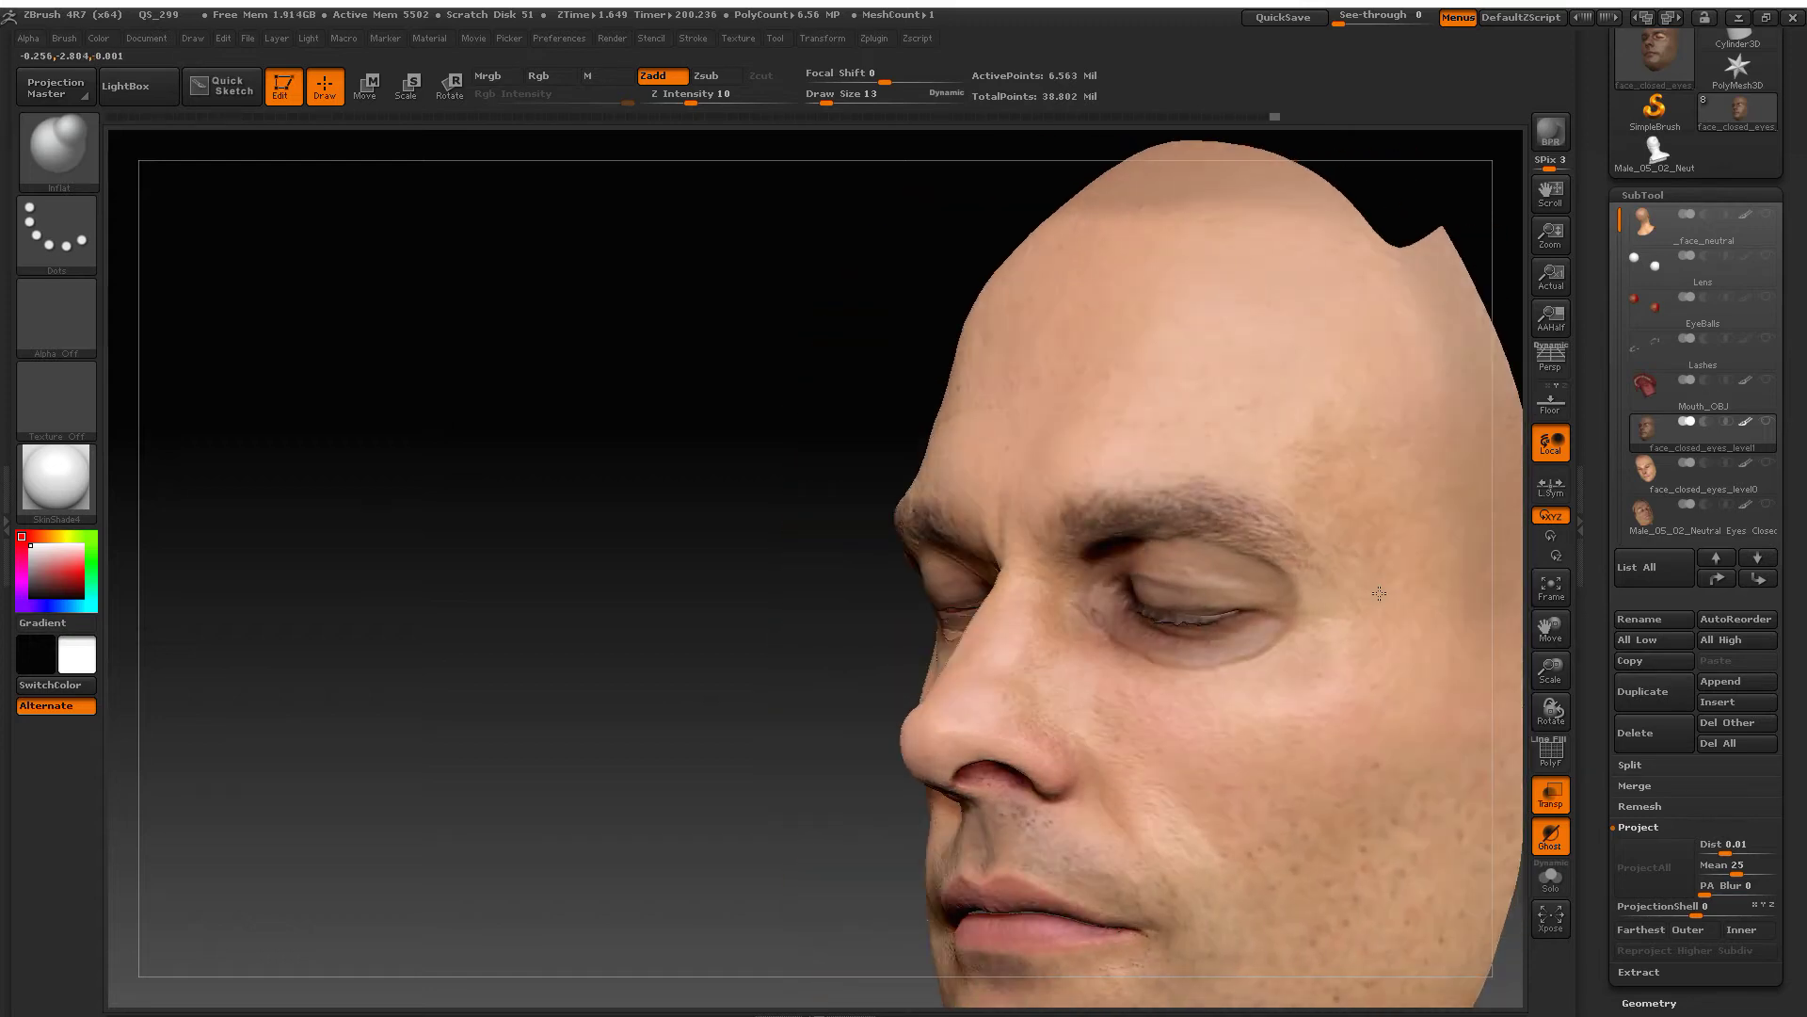
Step: Compare the aligned Male_05_02 scan against face_closed_eyes_level1, ending on the face mesh's eyes
left_click(1651, 516)
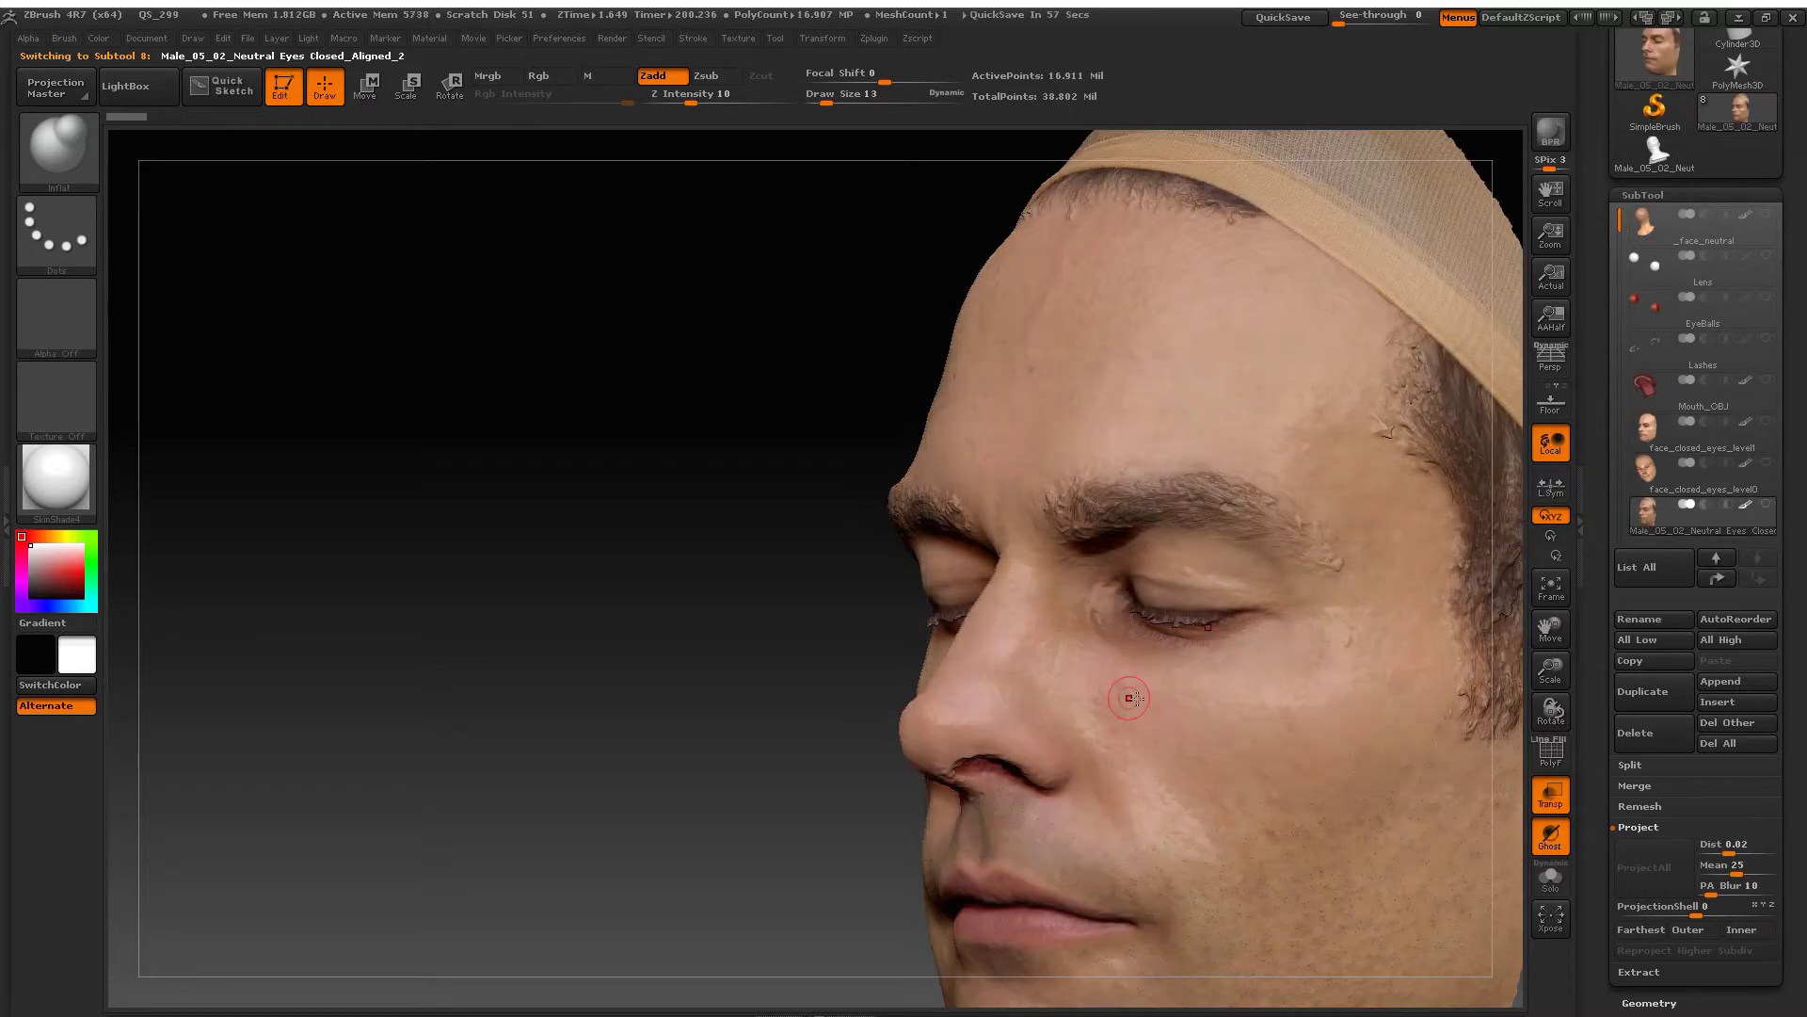
left_click_drag(1129, 698, 1337, 692)
left_click(1652, 438)
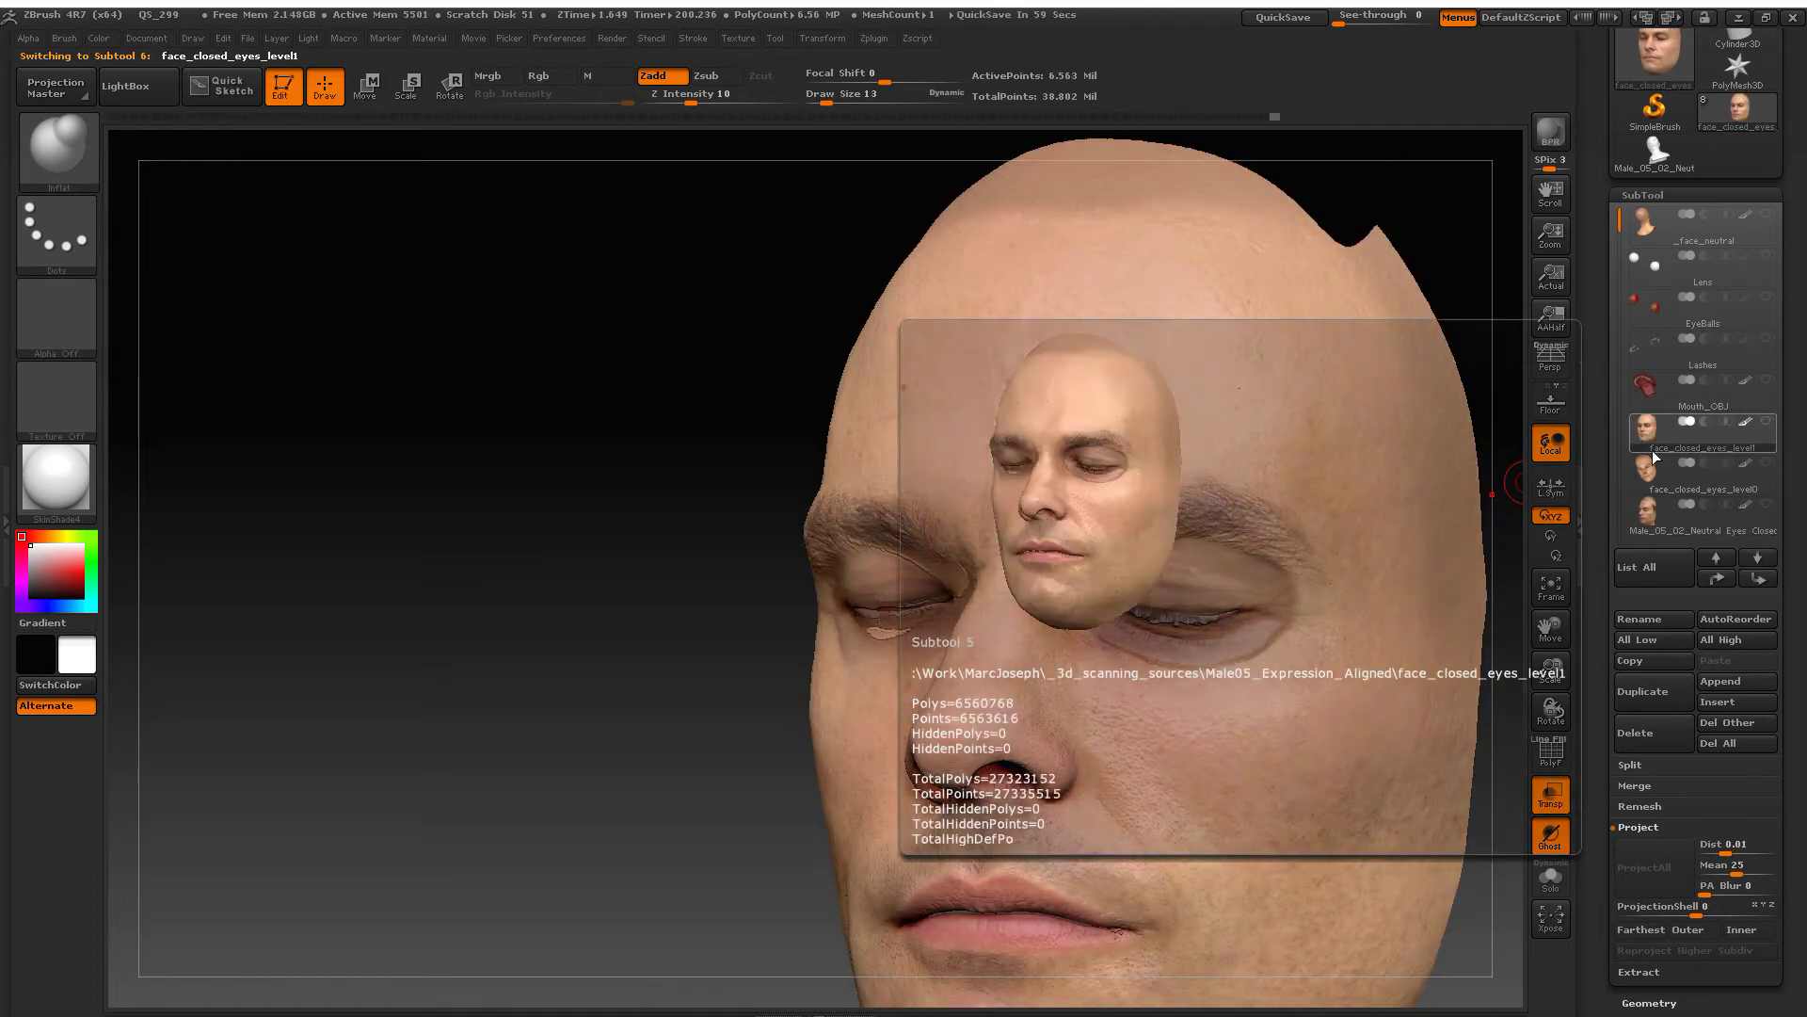
left_click(1651, 518)
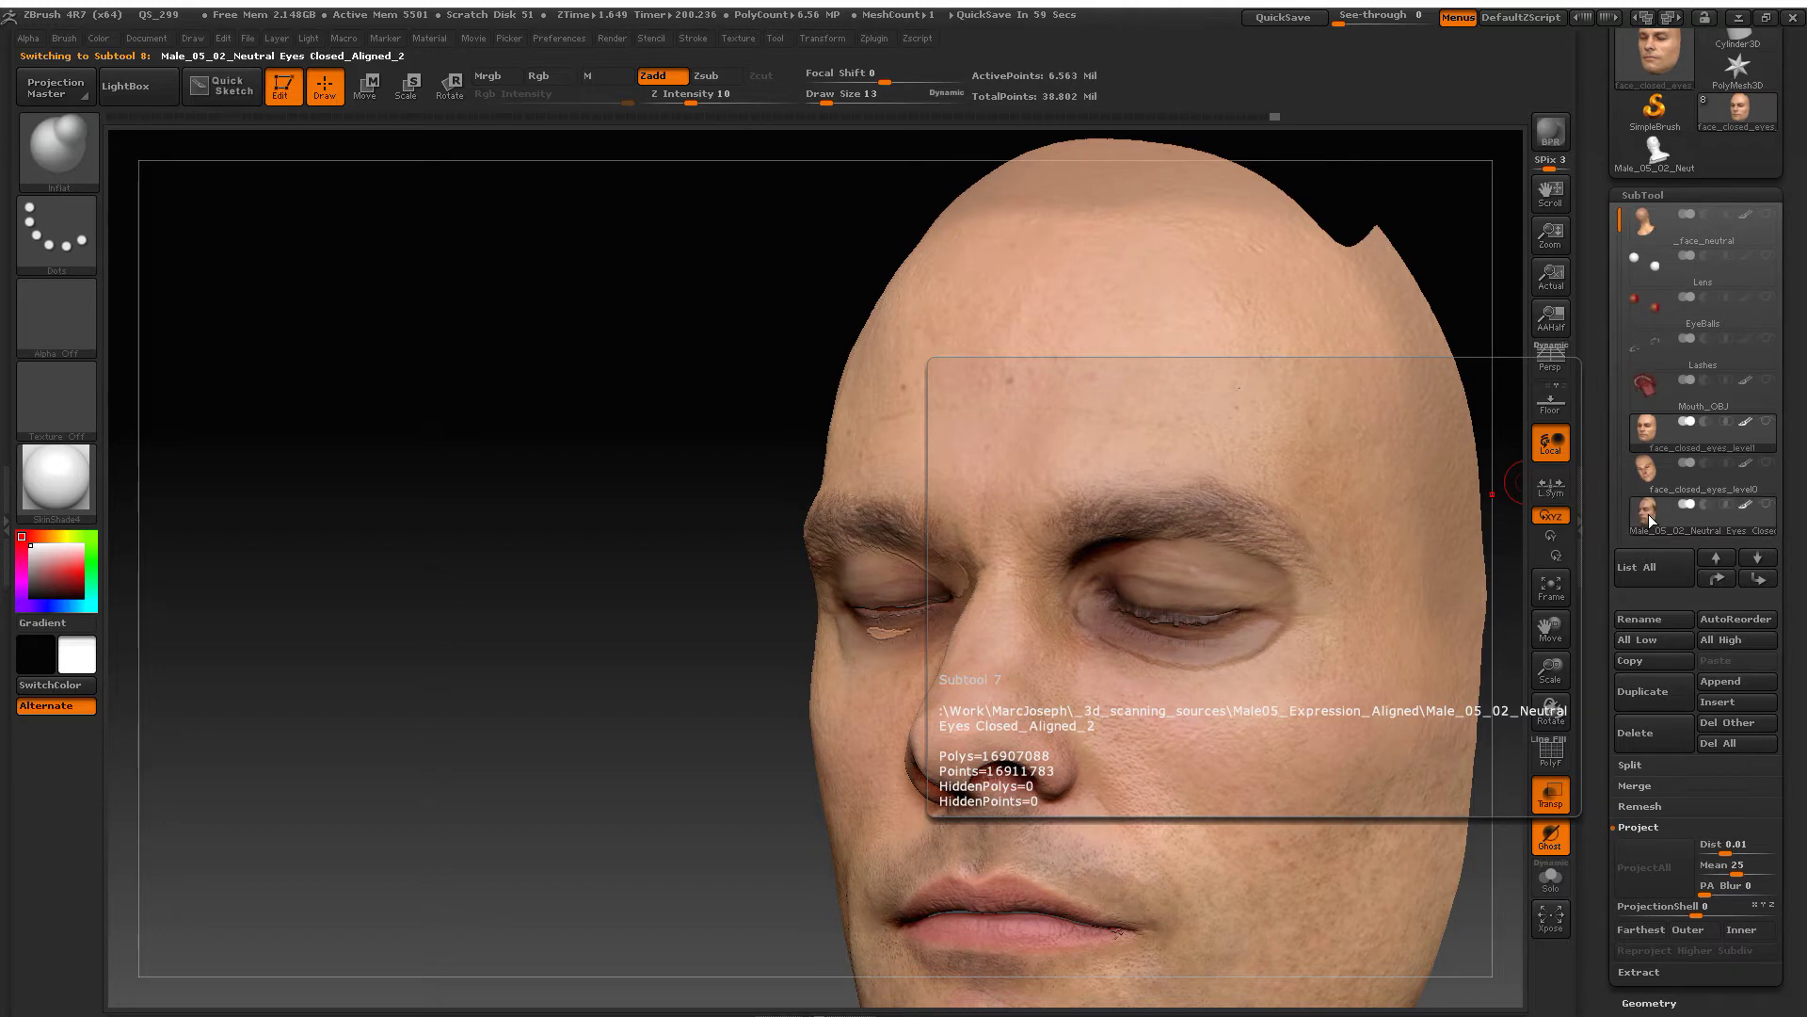
left_click(1649, 449)
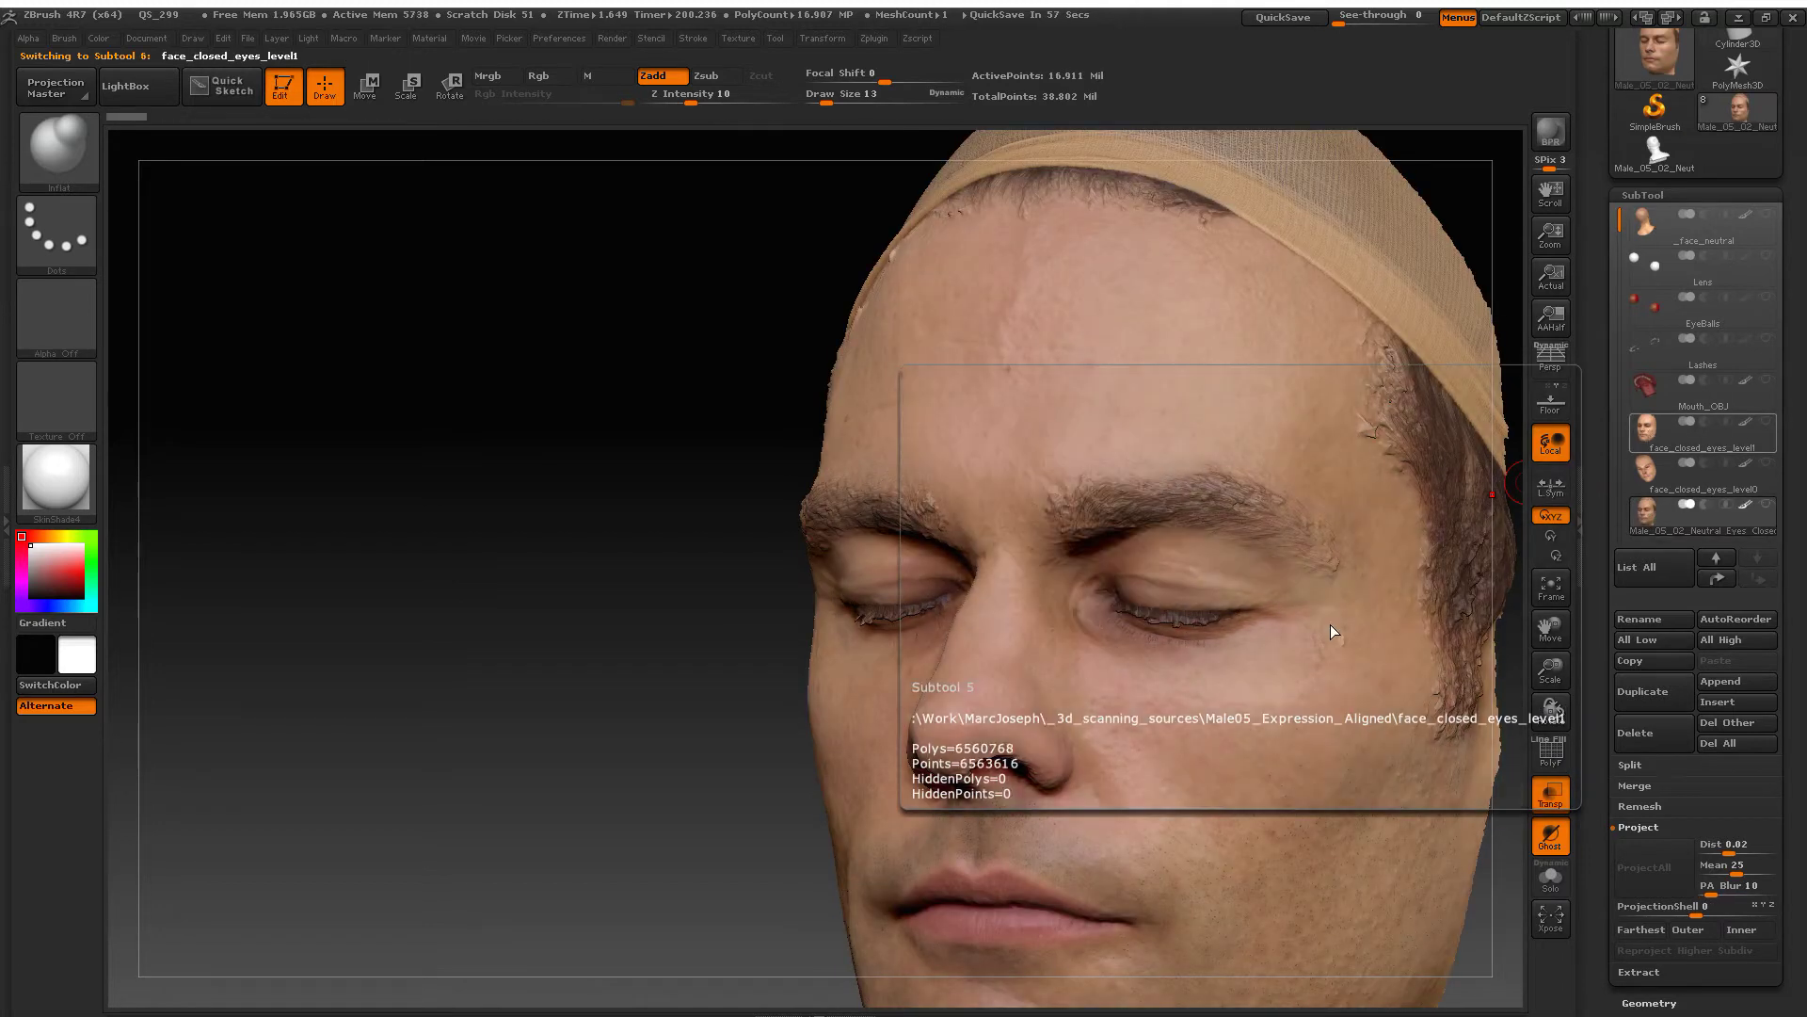
mouse_move(1131, 635)
left_mouse_down("alt")
mouse_move(1112, 583)
mouse_move(1155, 682)
mouse_move(1280, 701)
mouse_move(1355, 663)
left_mouse_up("alt")
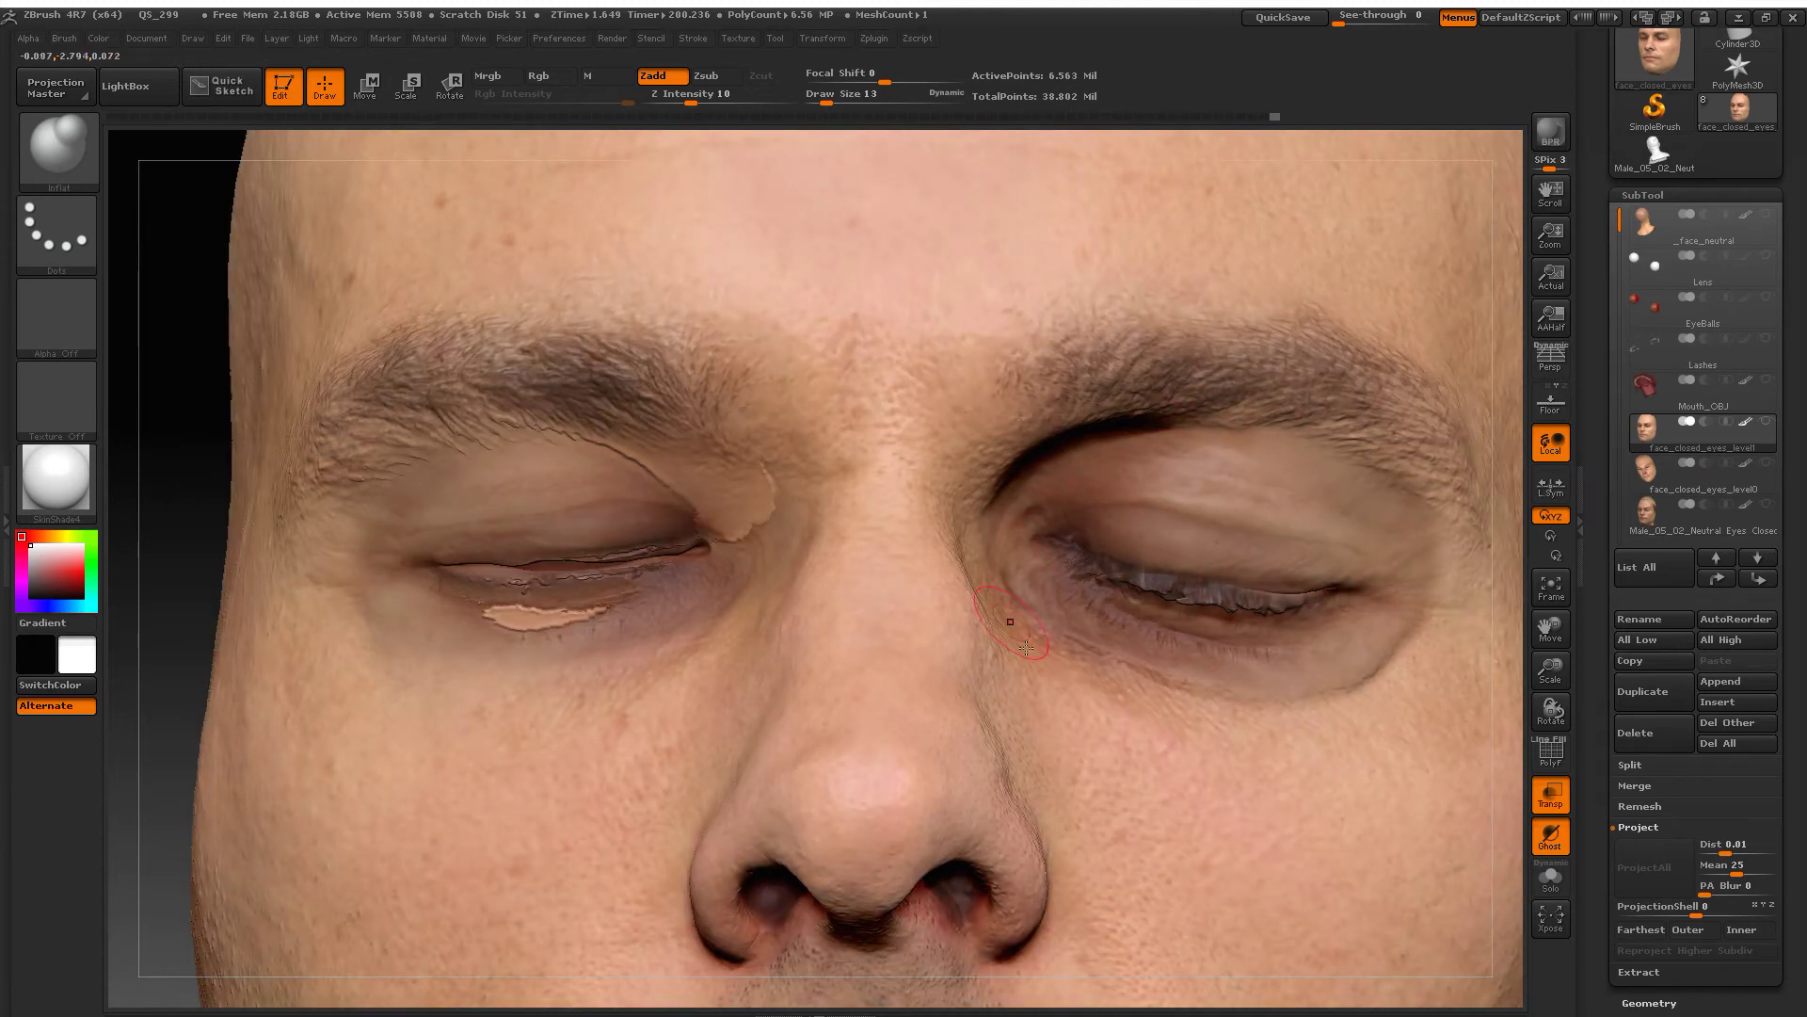
Step: Reshape the right-hand eyelid, then bring up the Male_05_02 scan for comparison
mouse_move(1233, 720)
left_mouse_down()
mouse_move(1236, 576)
mouse_move(1308, 589)
left_mouse_up()
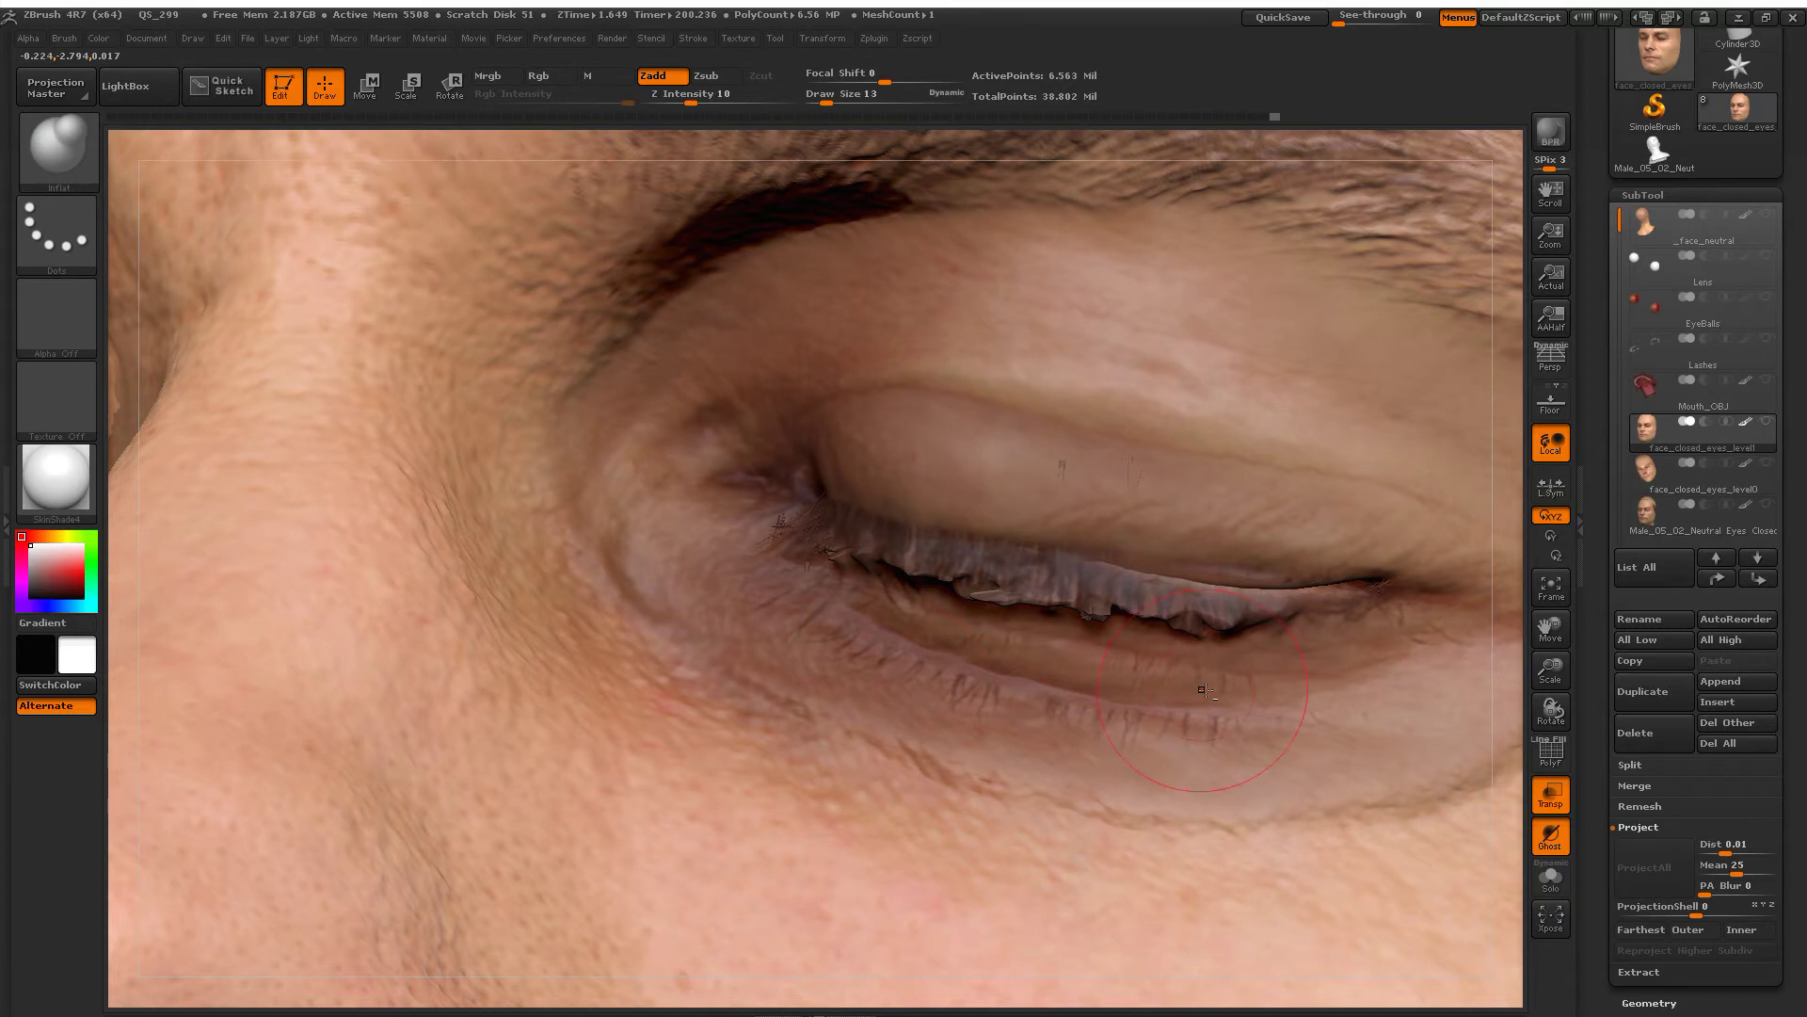
left_click_drag(1164, 681, 1094, 670, "alt")
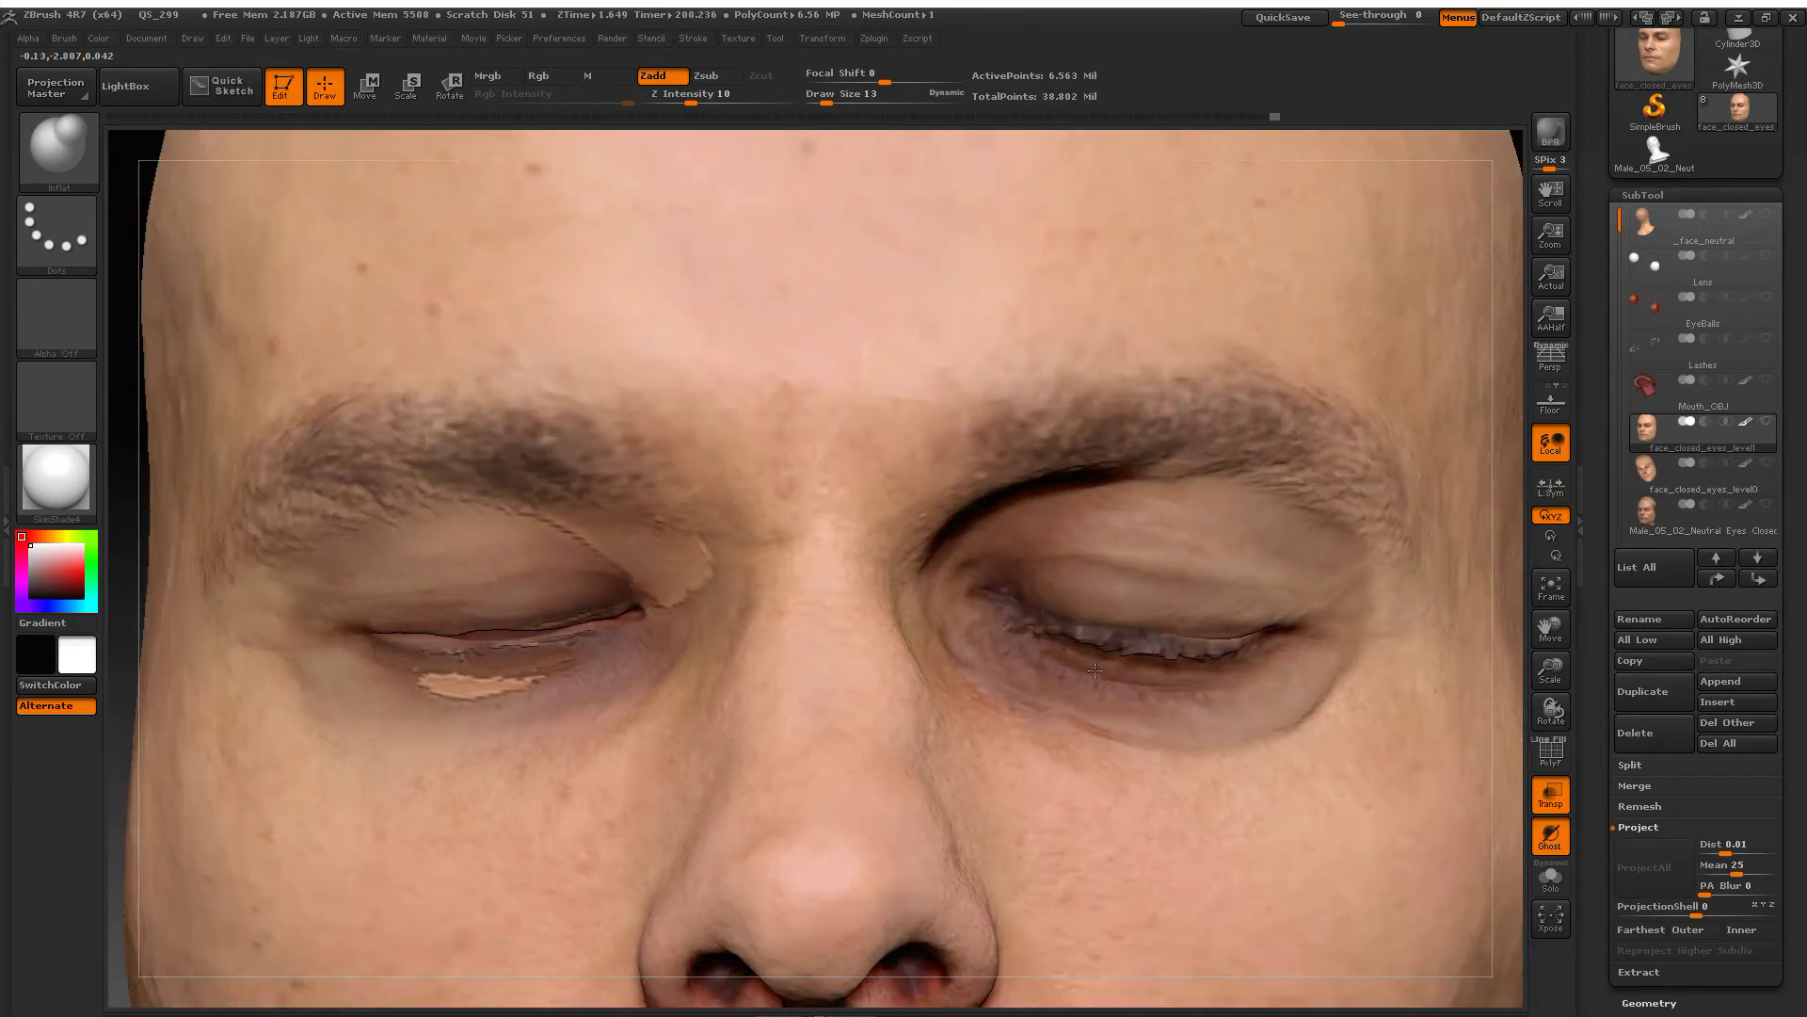
left_click_drag(1231, 689, 1215, 657, "alt")
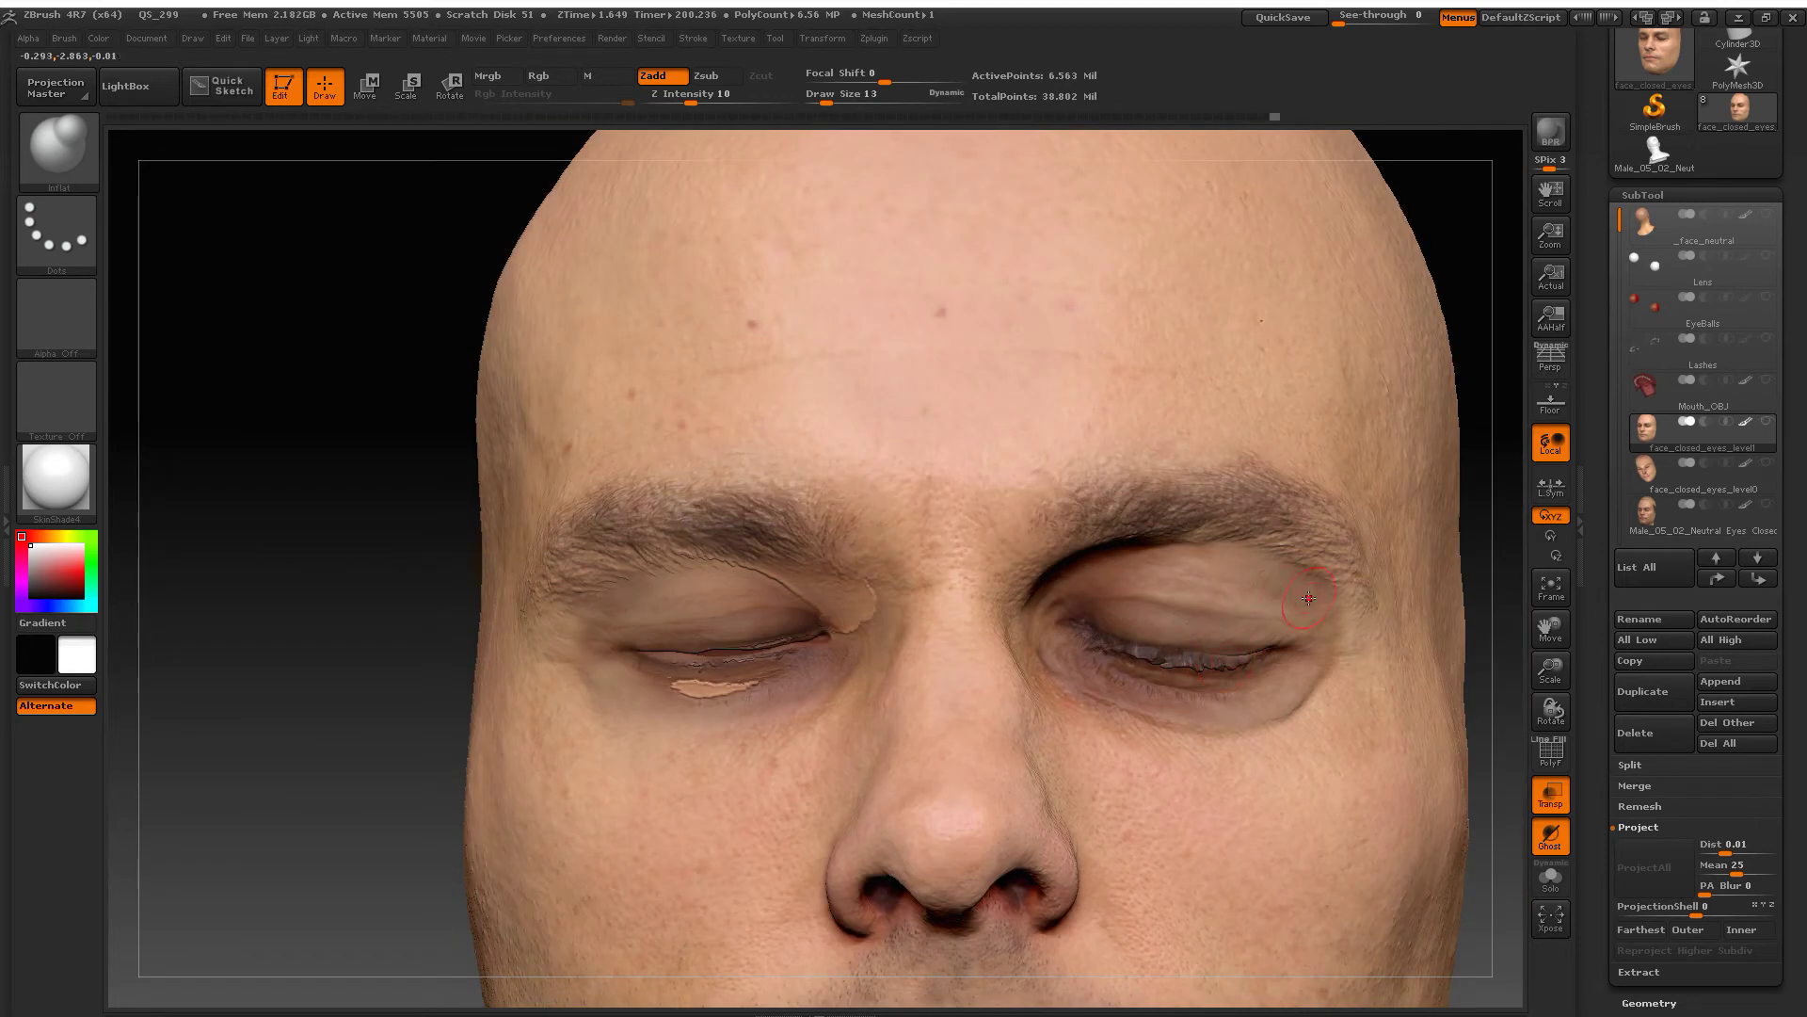
left_click_drag(1311, 611, 1366, 602, "alt")
left_click(1638, 518)
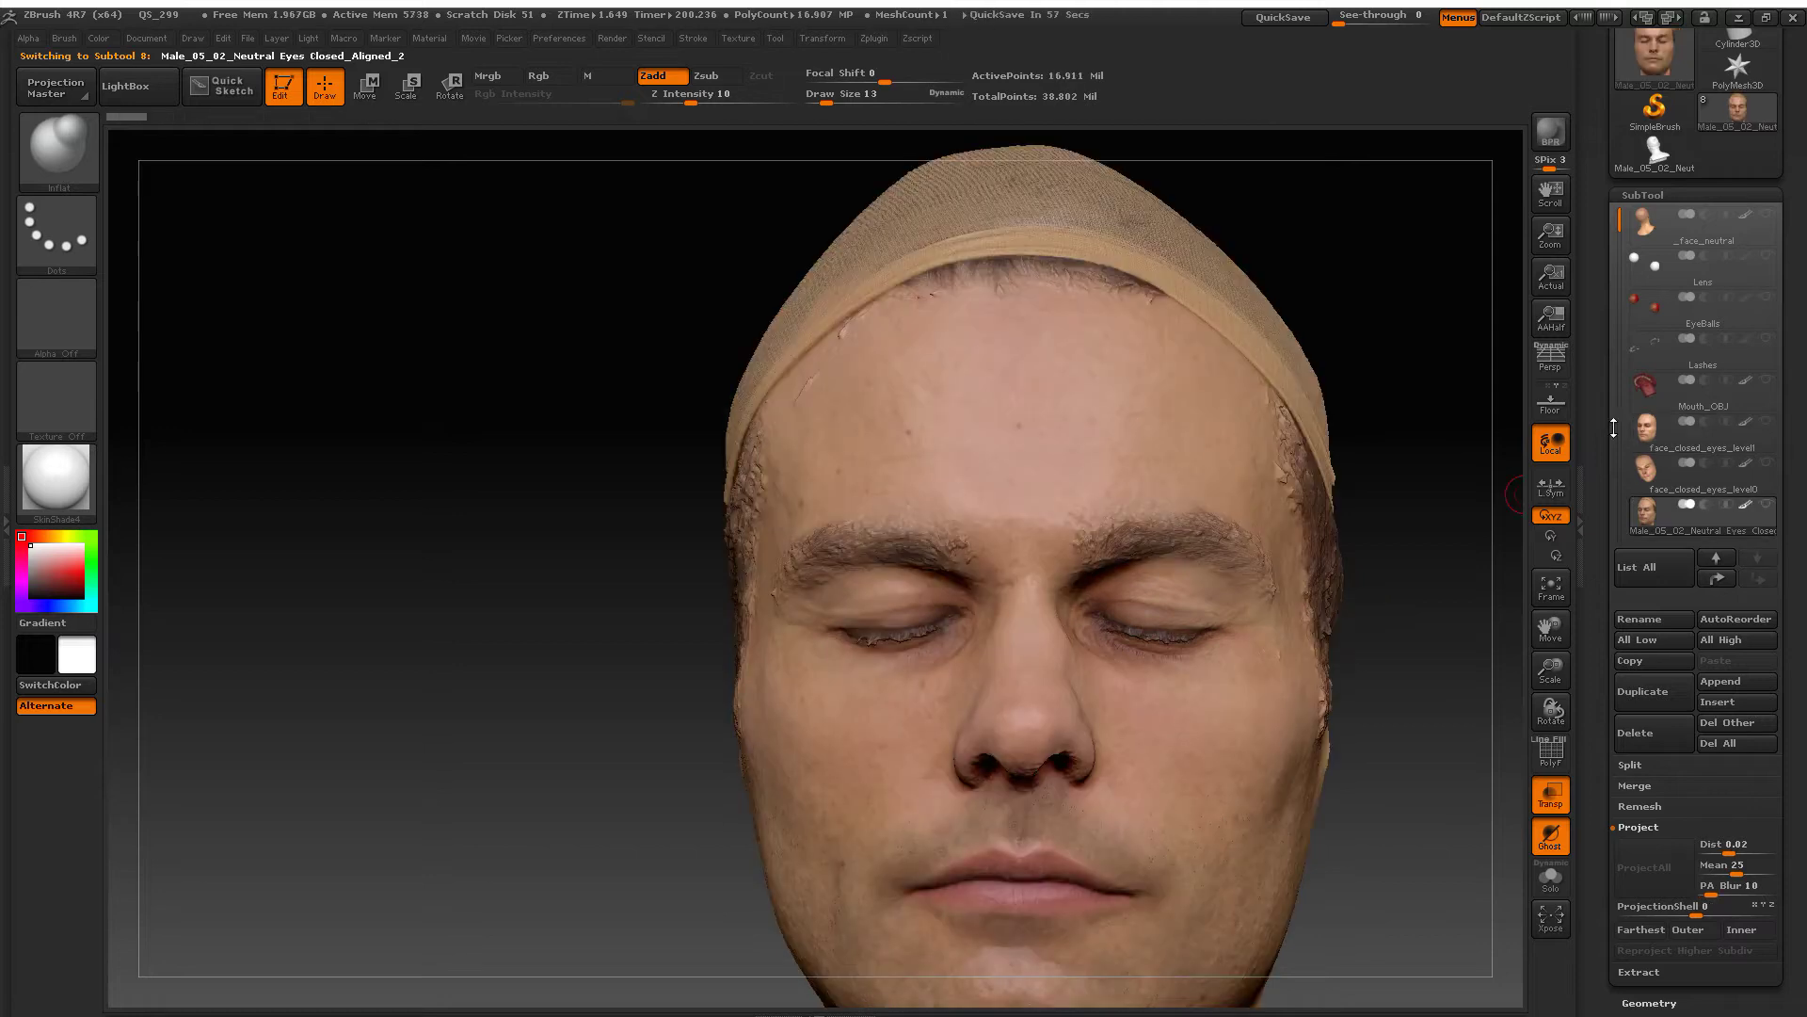
Step: Return to the face_closed_eyes_level1 mesh, viewed close on the eye
left_click(1639, 433)
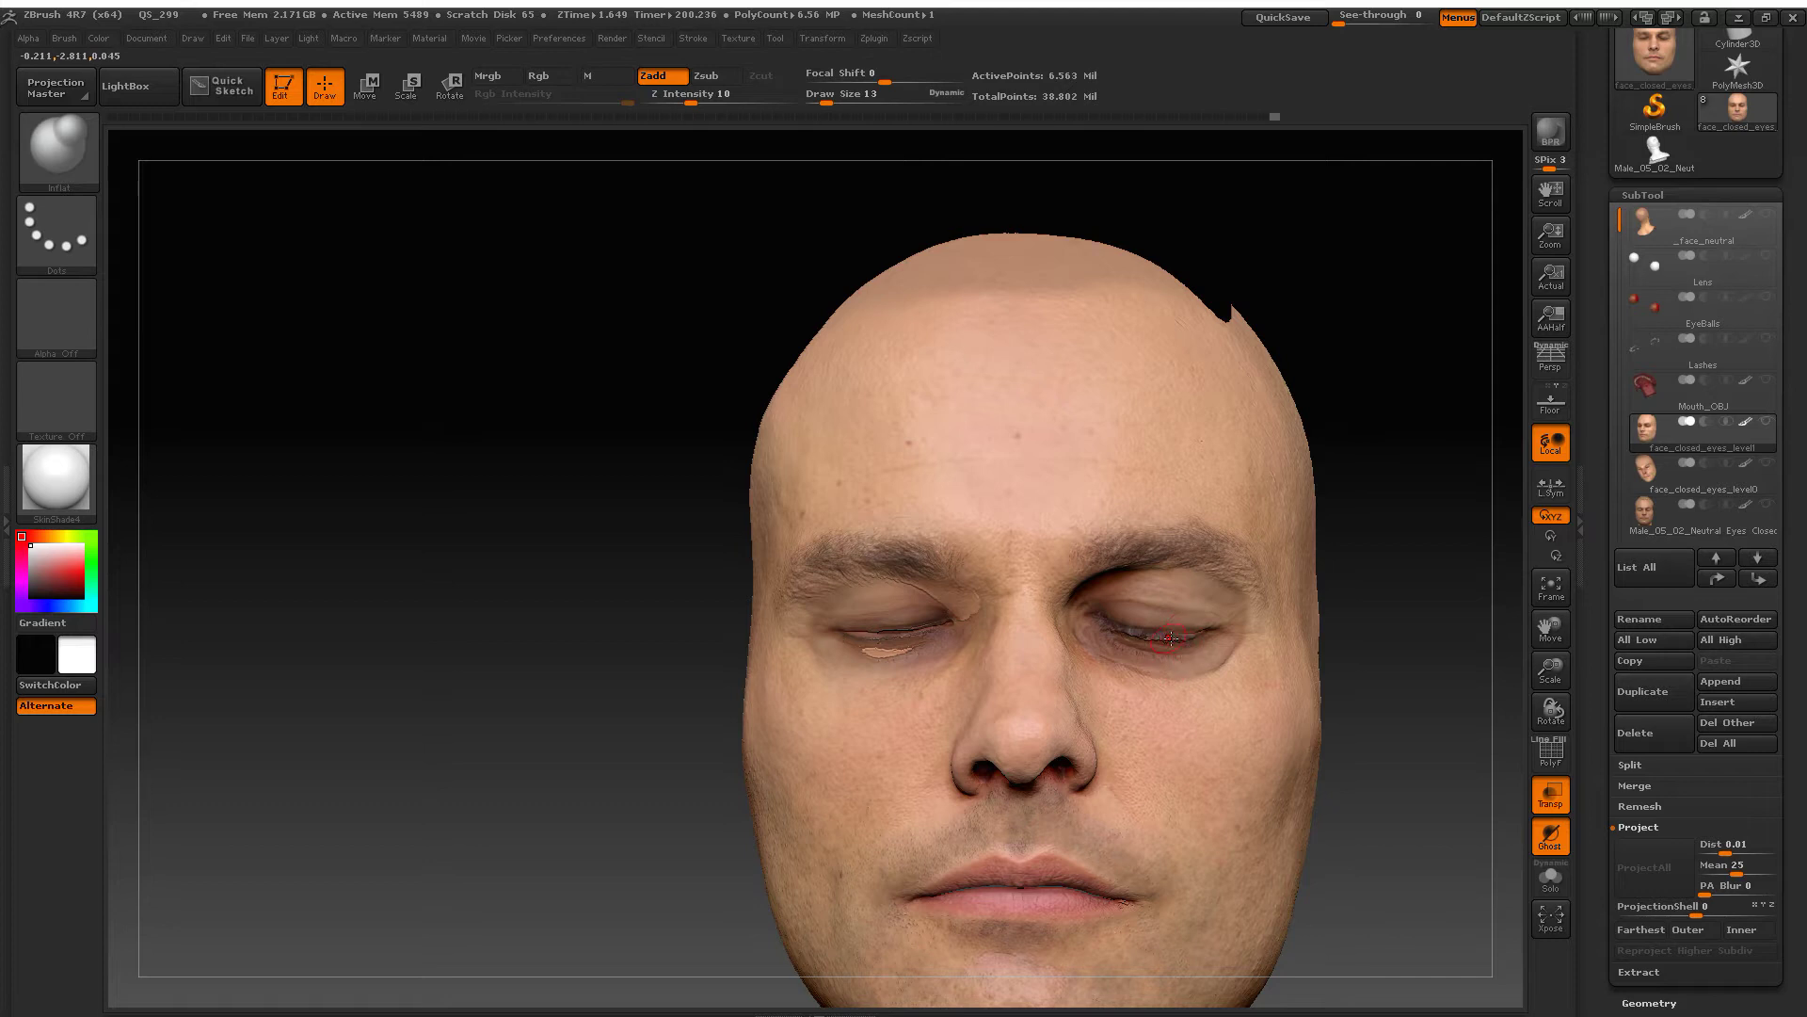
scroll(1170, 638, "up", 5)
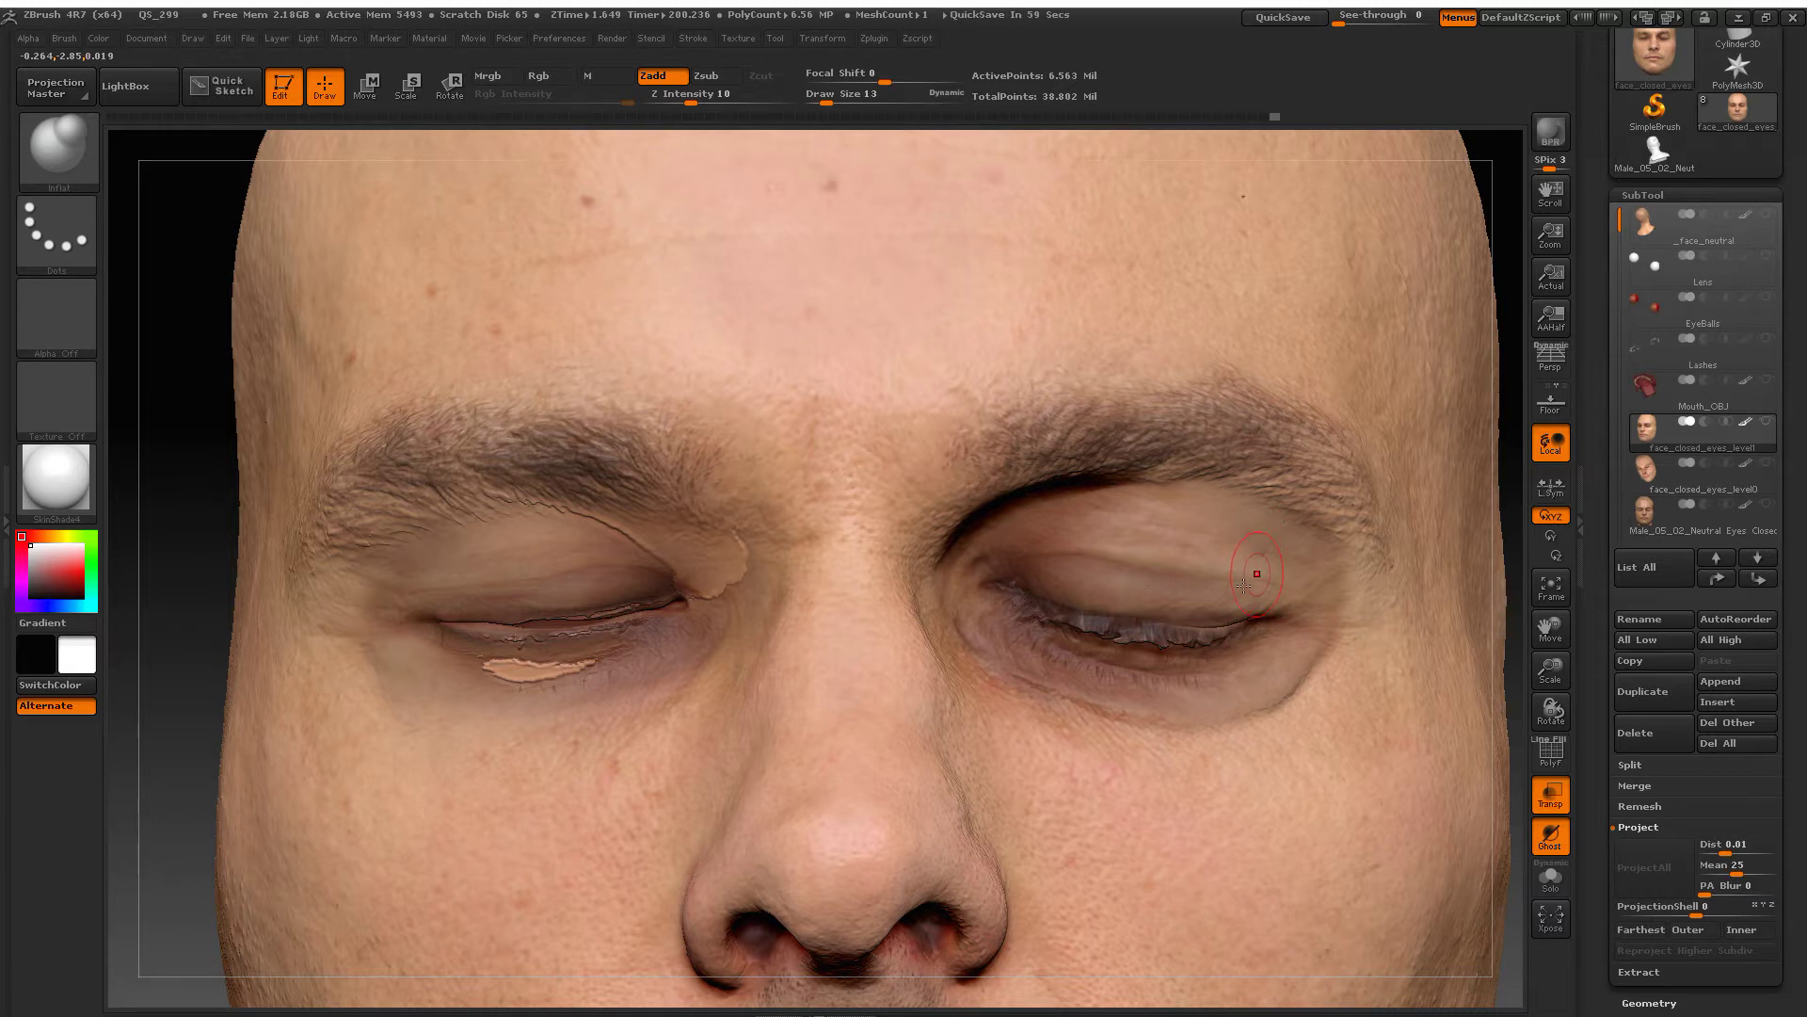
scroll(1257, 573, "up", 3)
scroll(1168, 591, "up", 2)
Step: Store a morph target for the face mesh in Tool > Morph Target
scroll(1169, 592, "down", 2)
scroll(1138, 571, "down", 2)
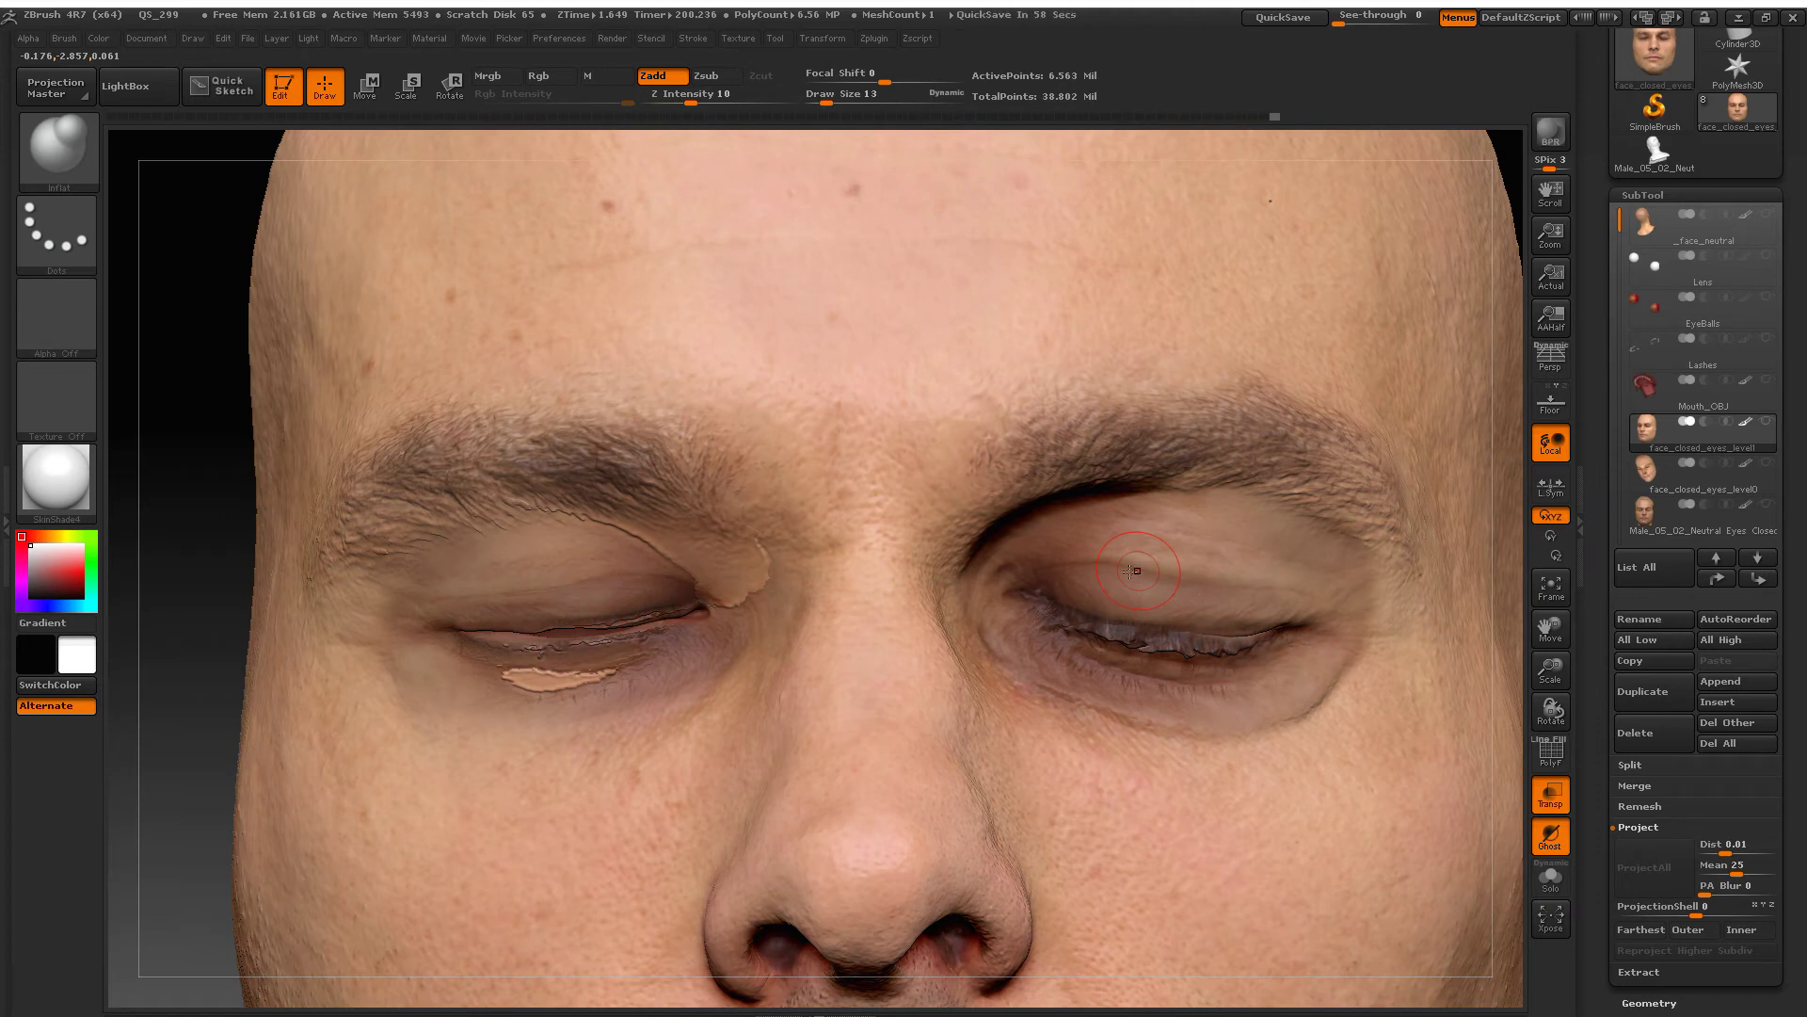
scroll(1614, 452, "down", 10)
left_click(1642, 356)
scroll(1618, 304, "up", 3)
scroll(1619, 304, "up", 2)
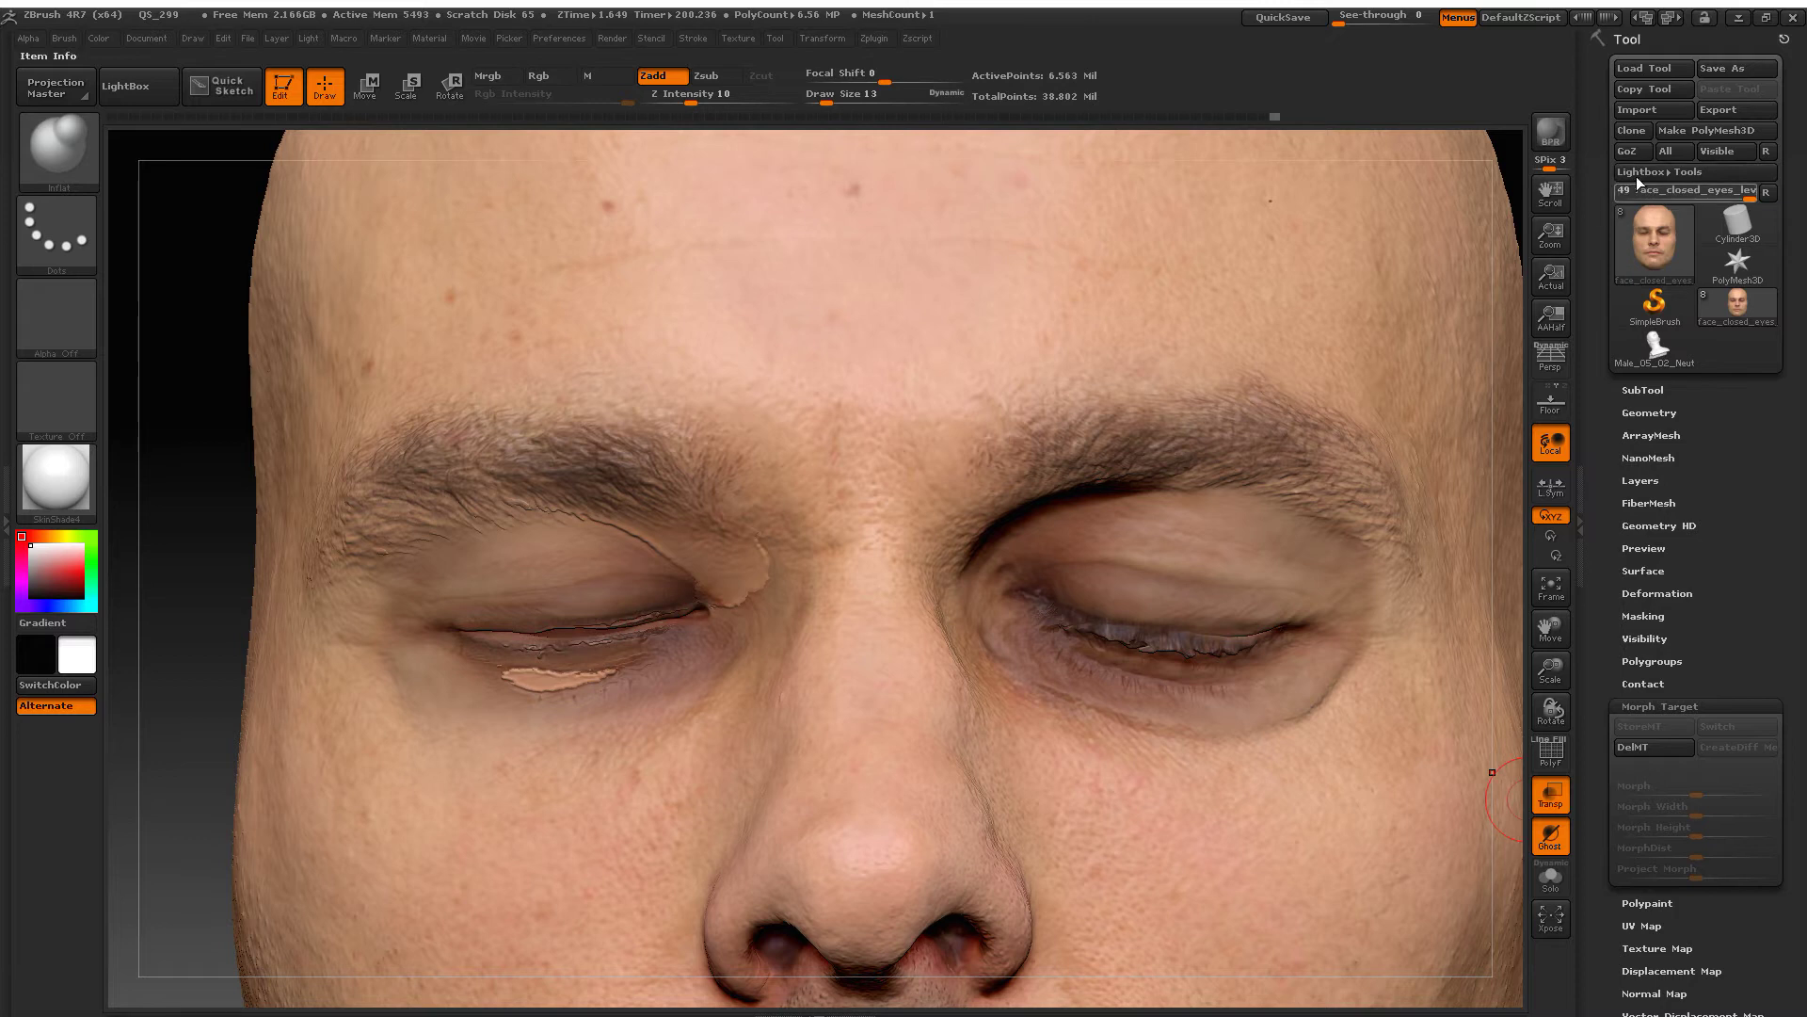
Step: Drop the face mesh to SDiv 4, about 102,868 active points, in Tool > Geometry
left_click(1643, 390)
scroll(1625, 414, "down", 2)
scroll(1639, 602, "down", 2)
scroll(1642, 565, "down", 5)
scroll(1647, 508, "down", 3)
left_click(1647, 470)
left_click_drag(1610, 398, 1598, 570)
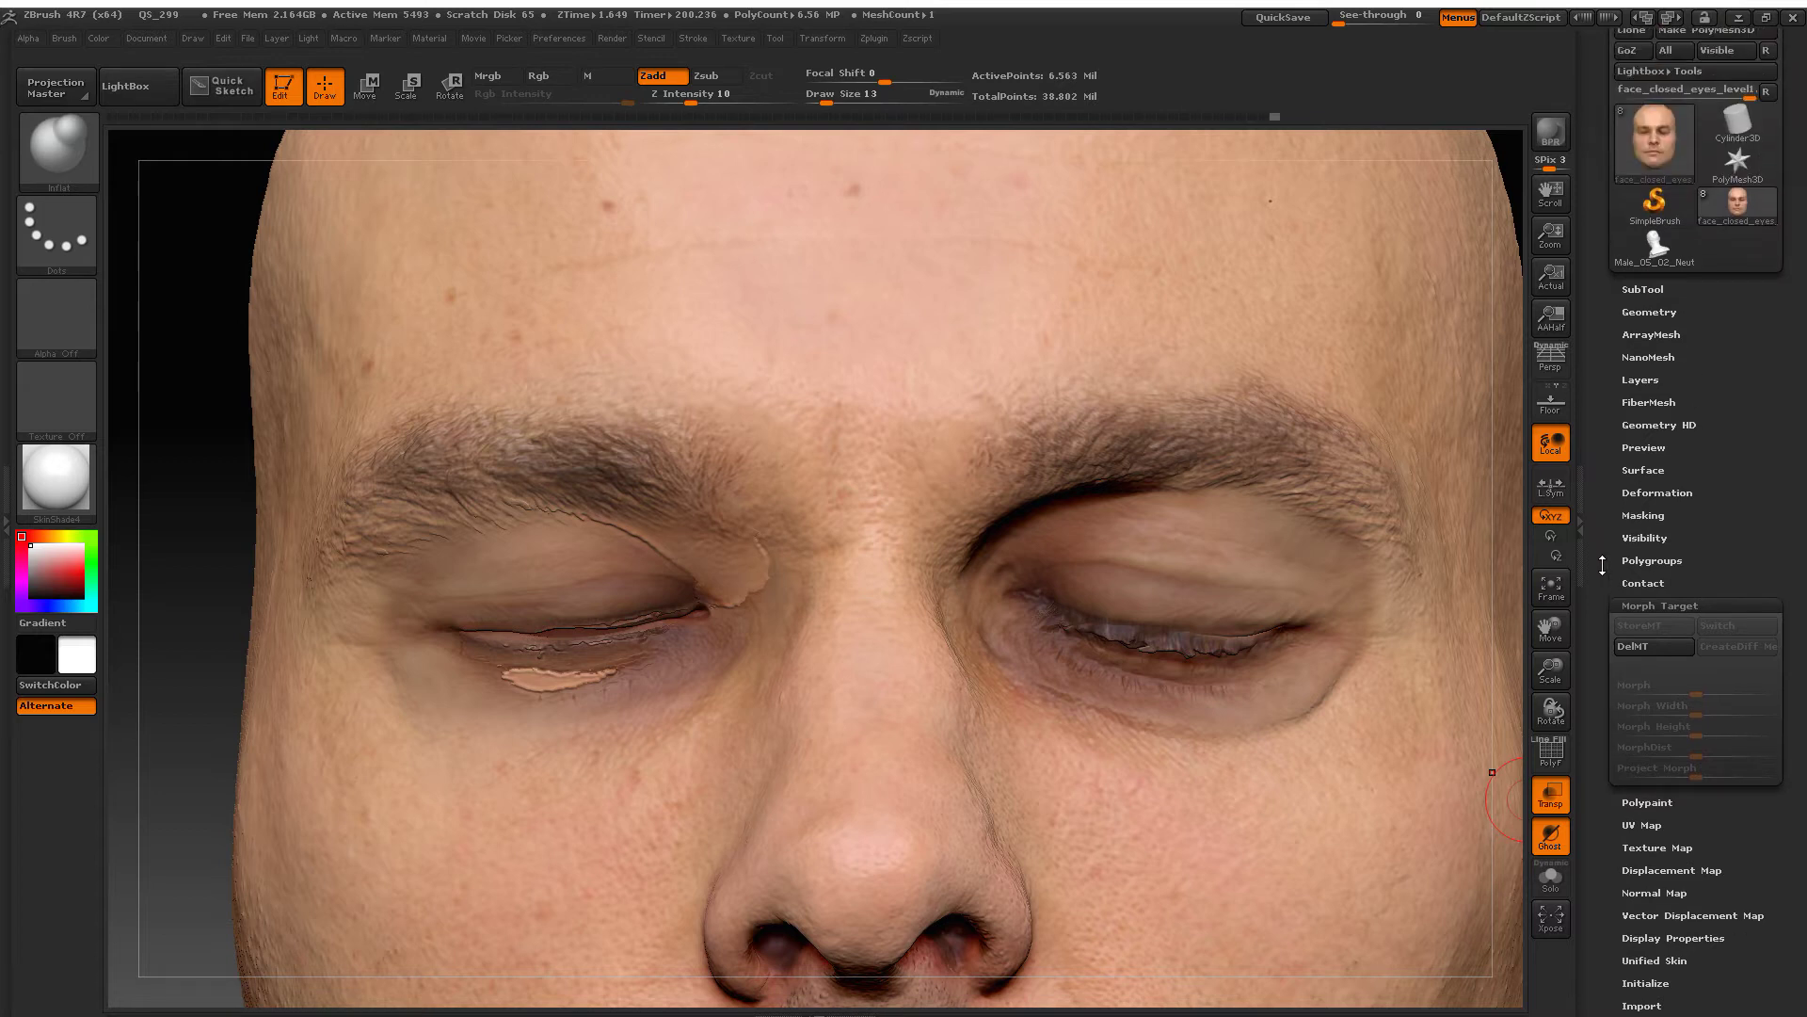
left_click(1637, 394)
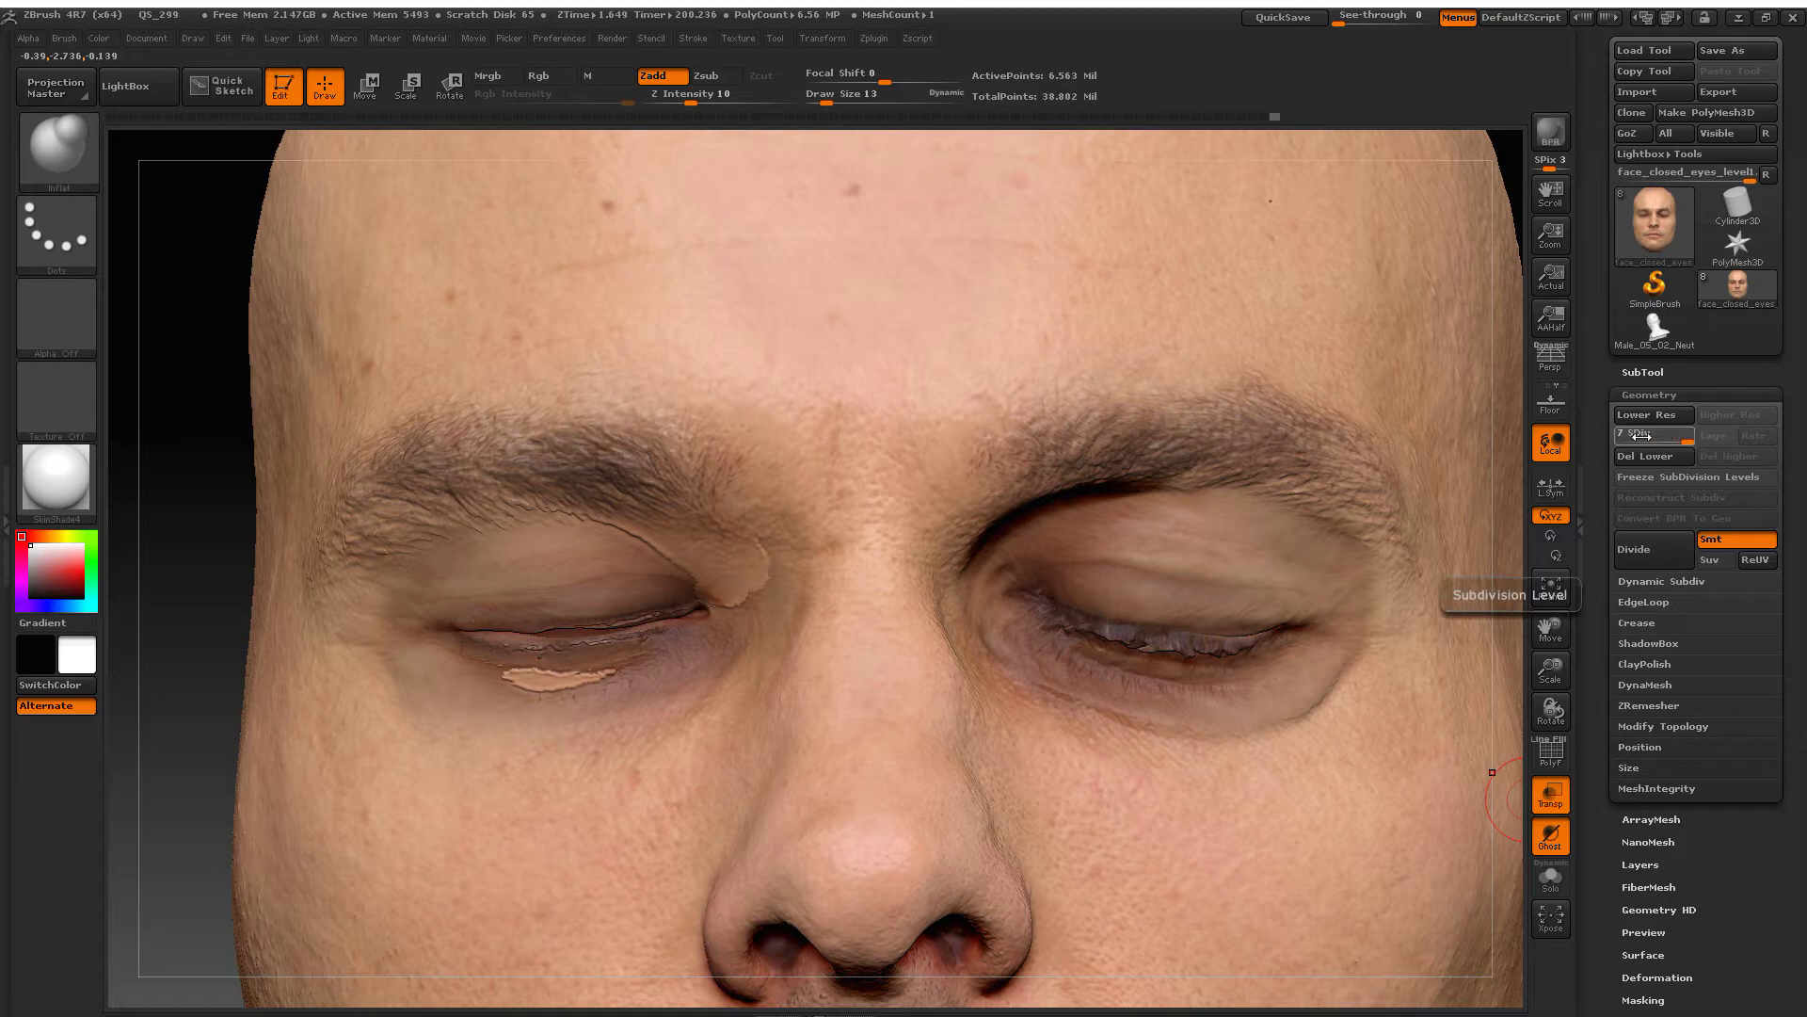
left_click_drag(1686, 441, 1666, 440)
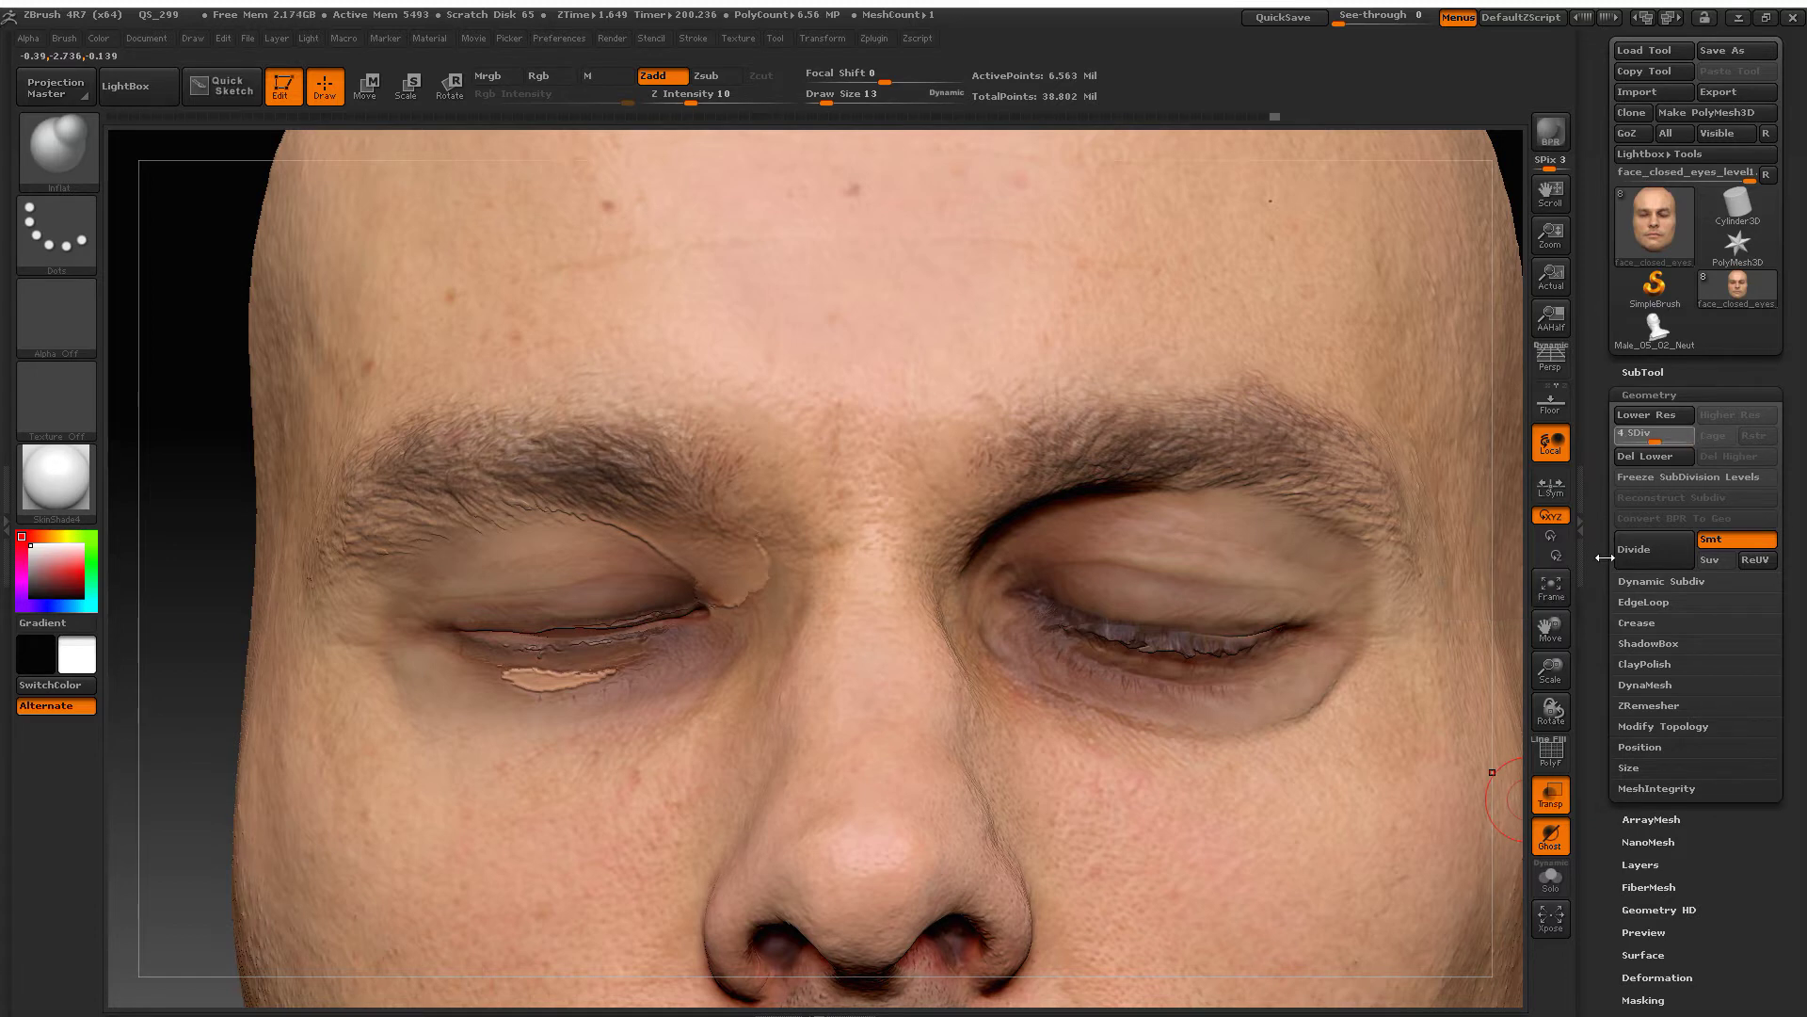
scroll(1635, 763, "down", 5)
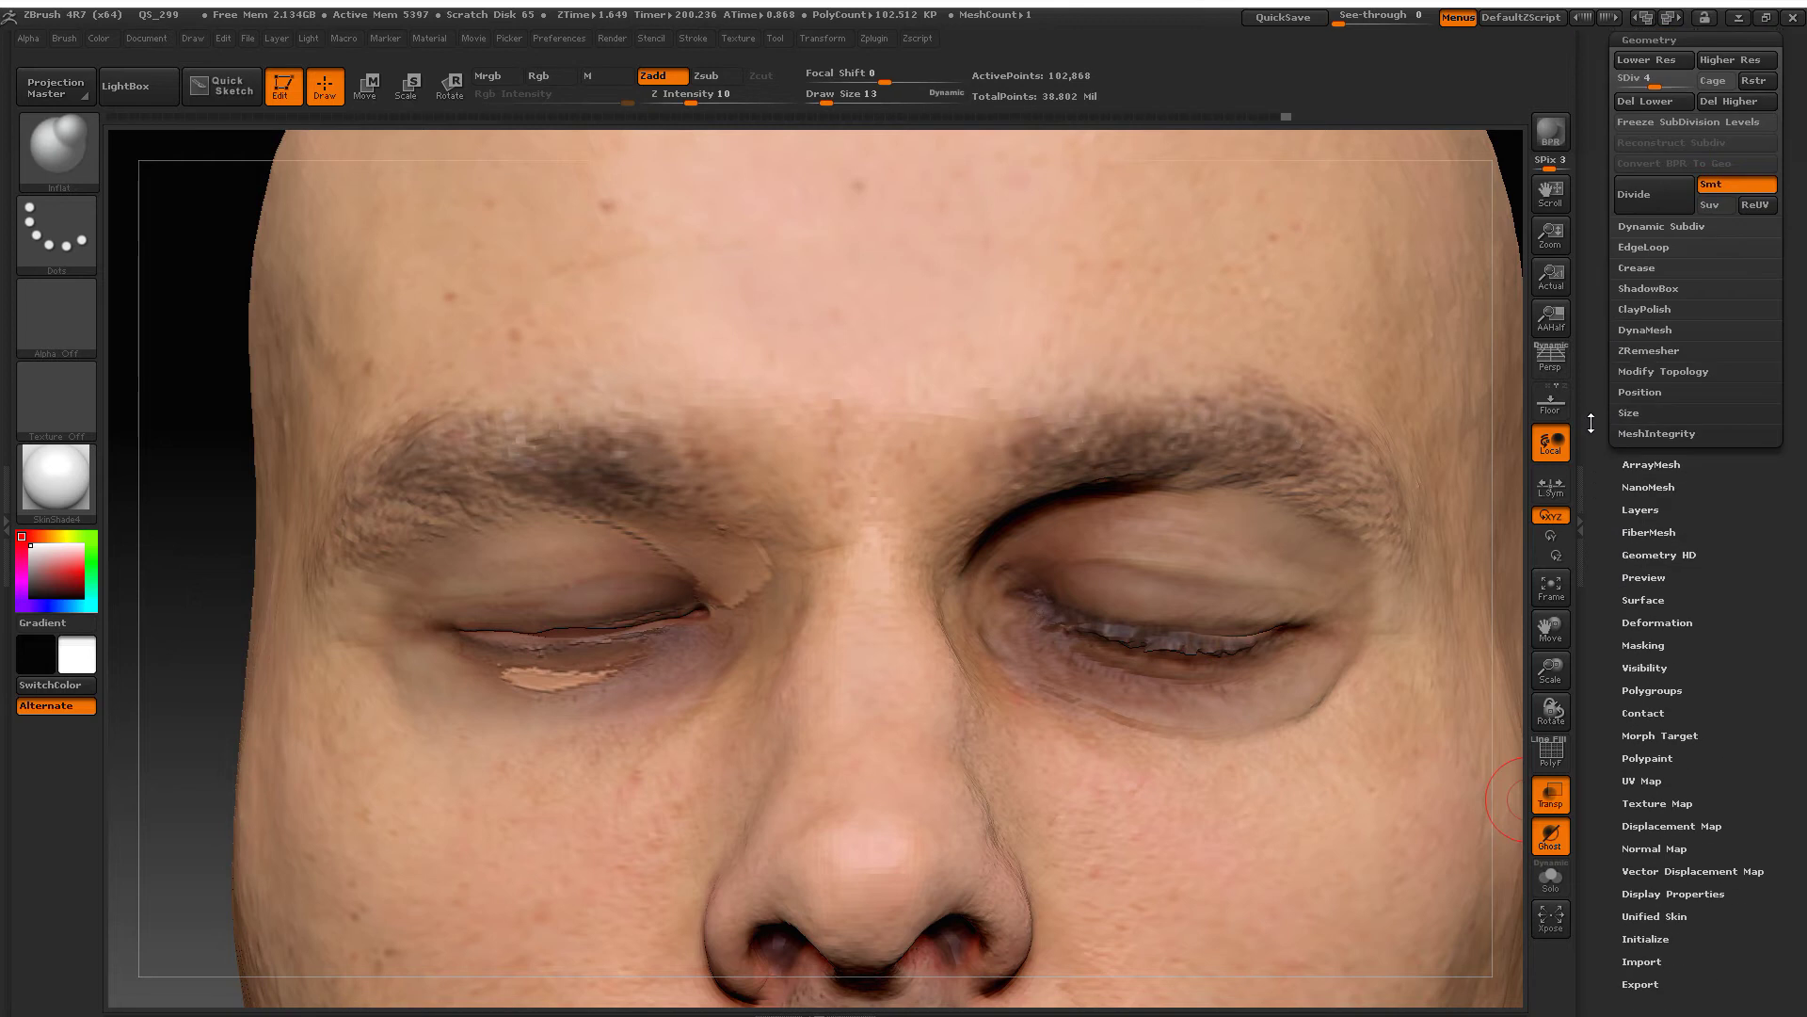
Step: Switch the face mesh to its stored morph target, changing the right-hand eyelid
left_click(1649, 731)
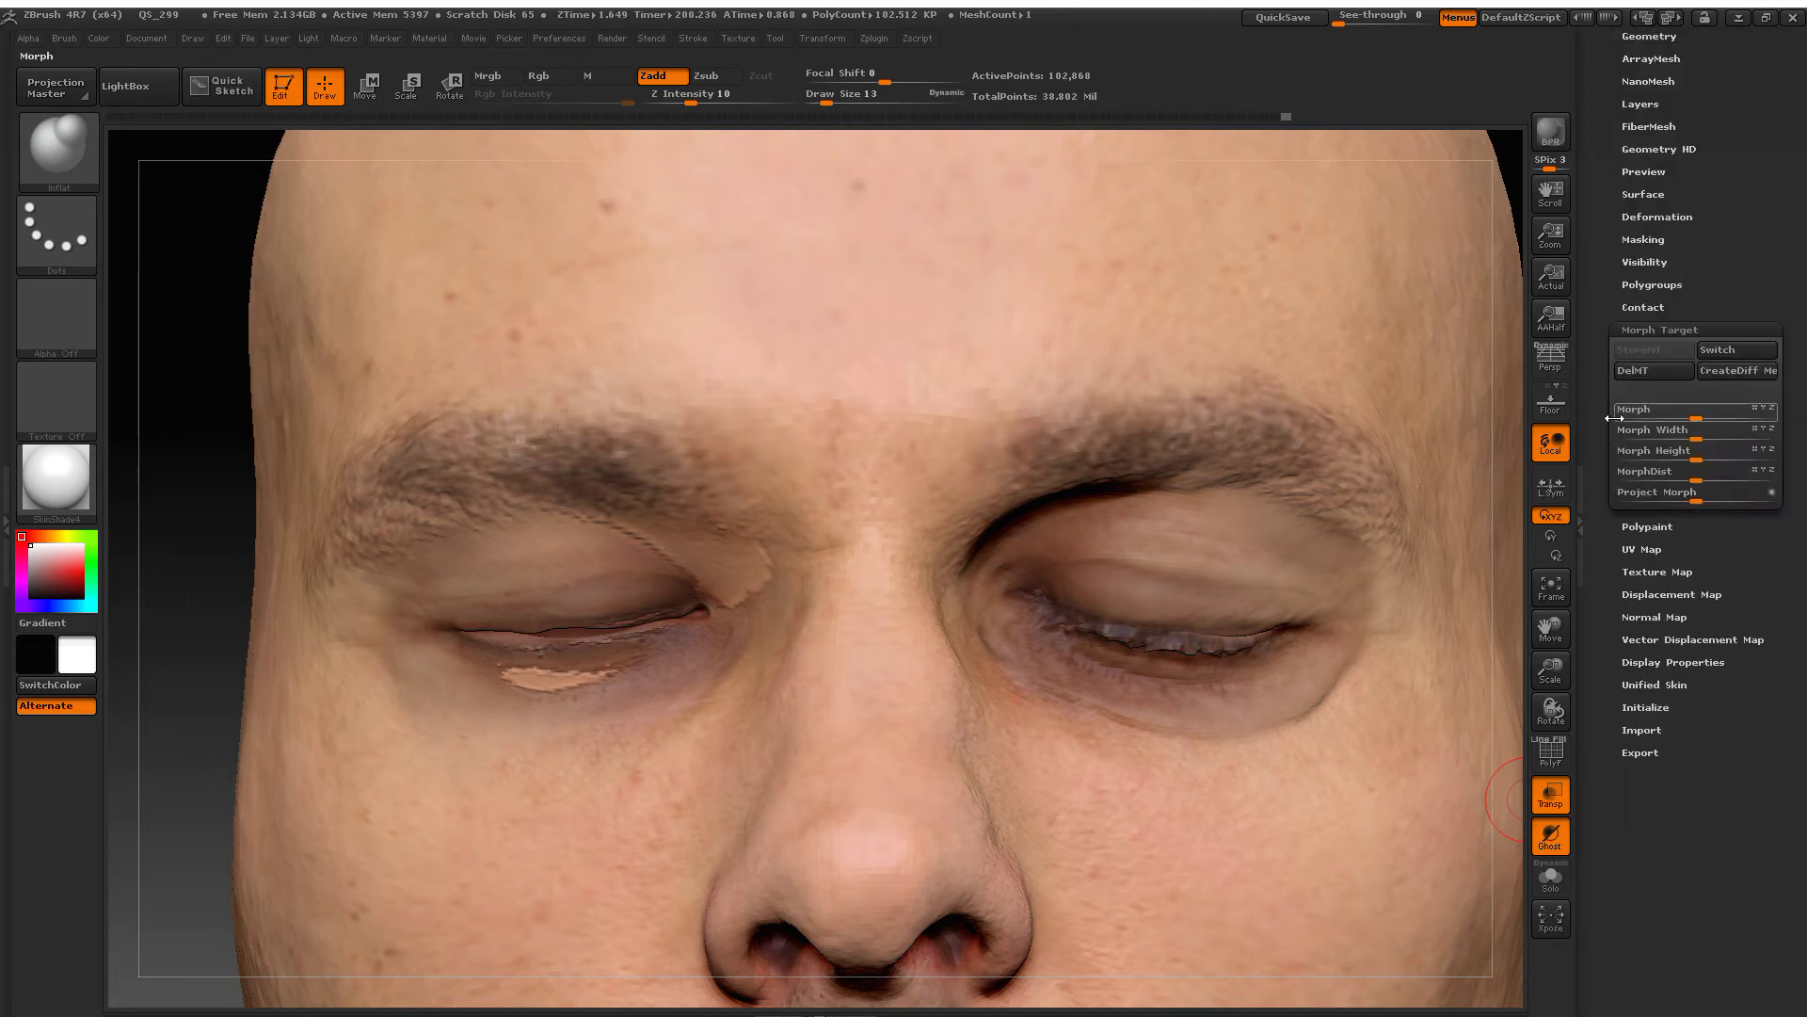
left_click(1732, 354)
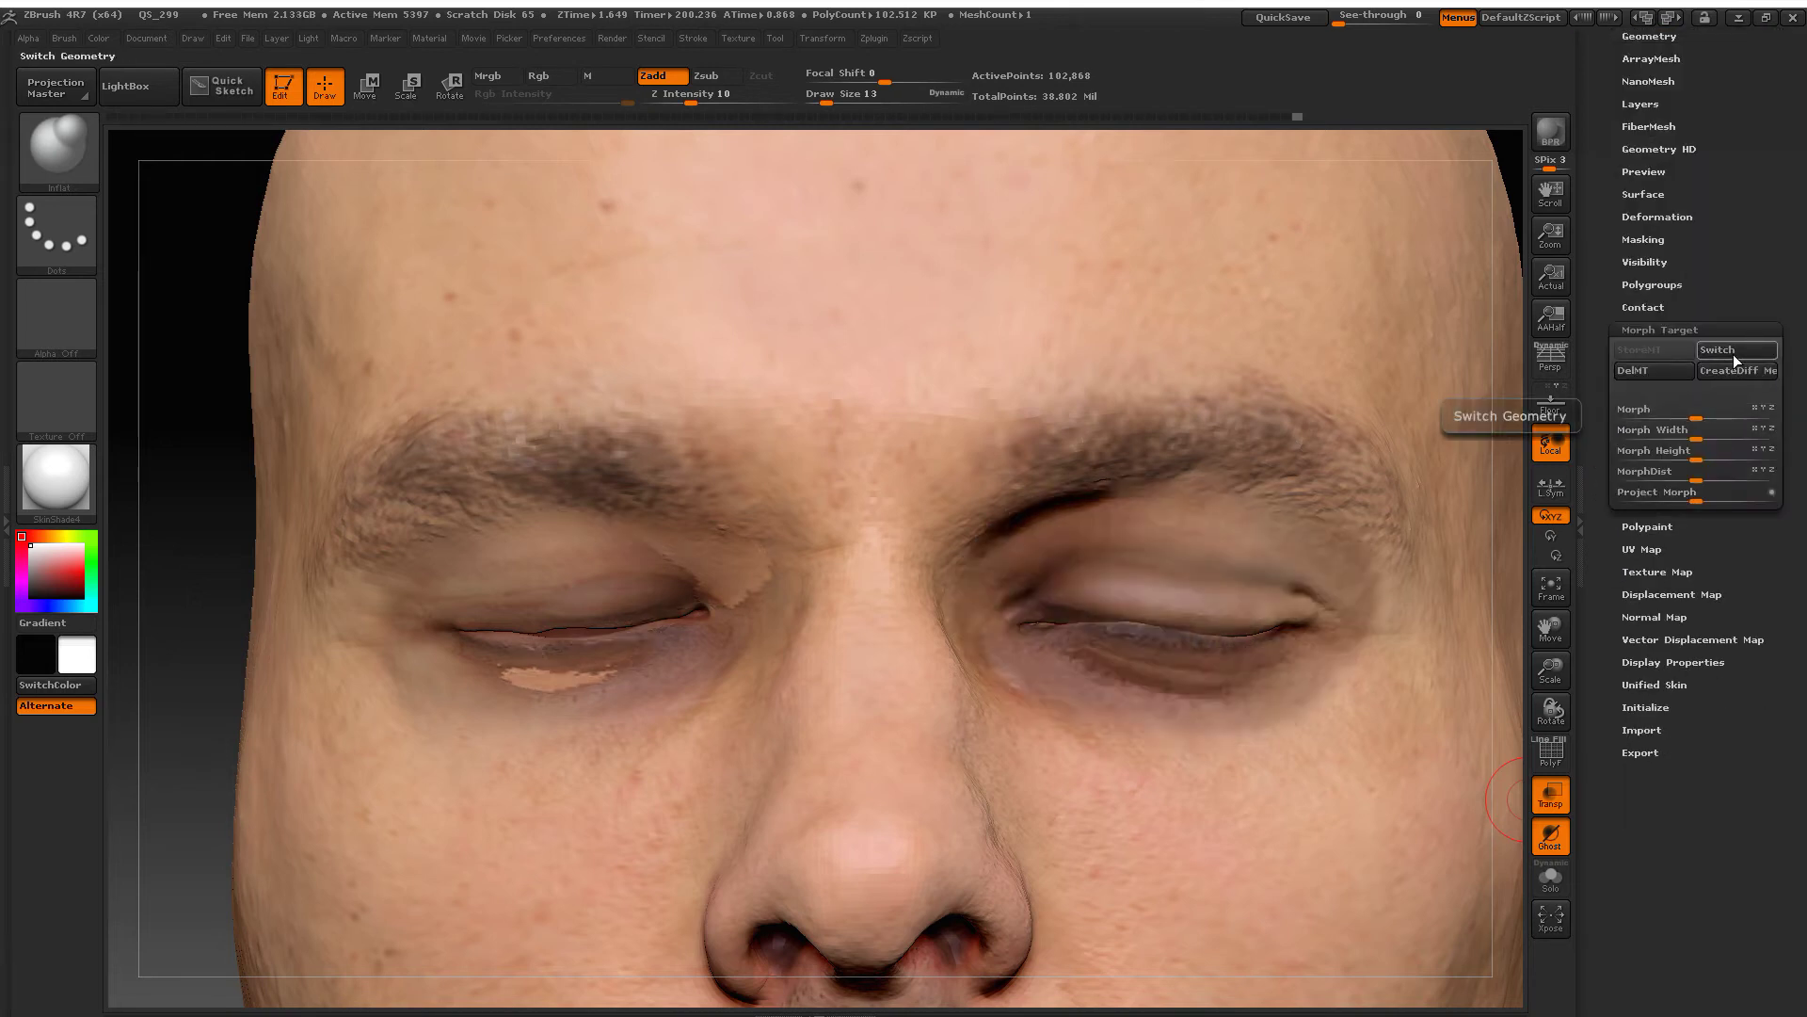
mouse_move(1262, 754)
left_mouse_down()
mouse_move(1212, 760)
mouse_move(1109, 575)
left_mouse_up()
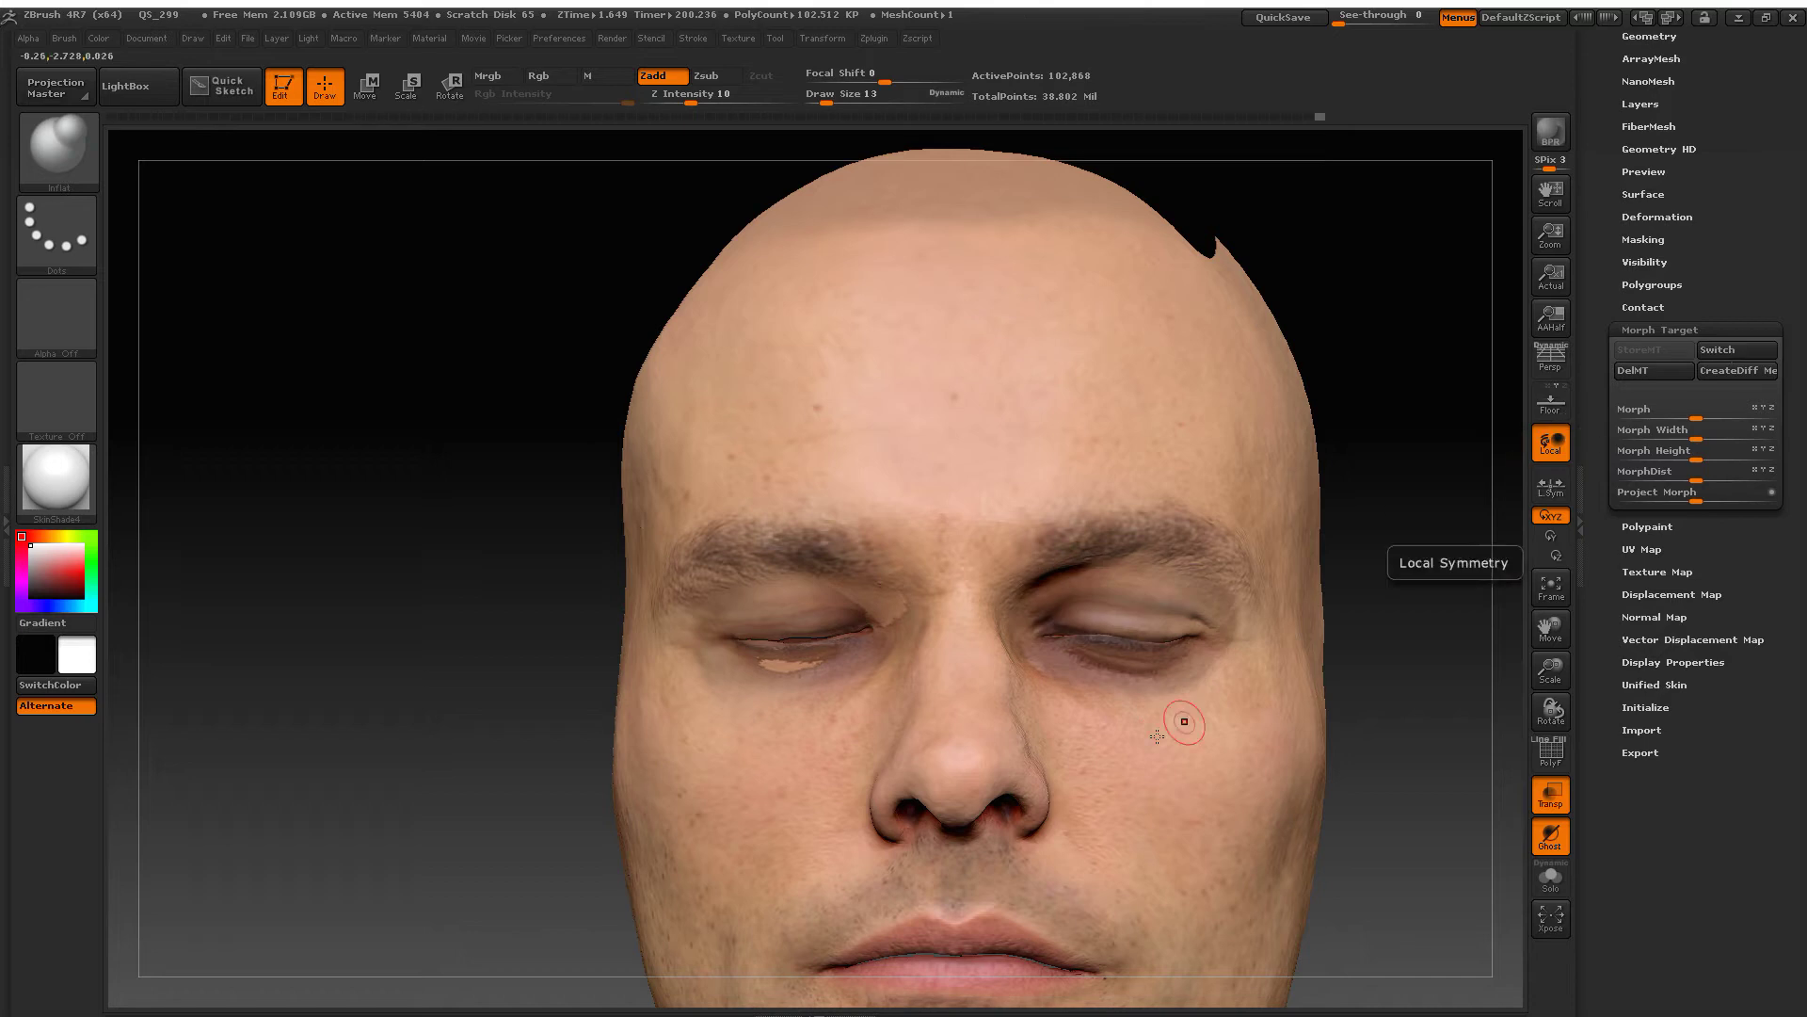
Step: Switch back to the reshaped eyelid morph state and open the brush palette
left_click_drag(1175, 725, 1149, 657)
right_click_drag(1149, 657, 1098, 684)
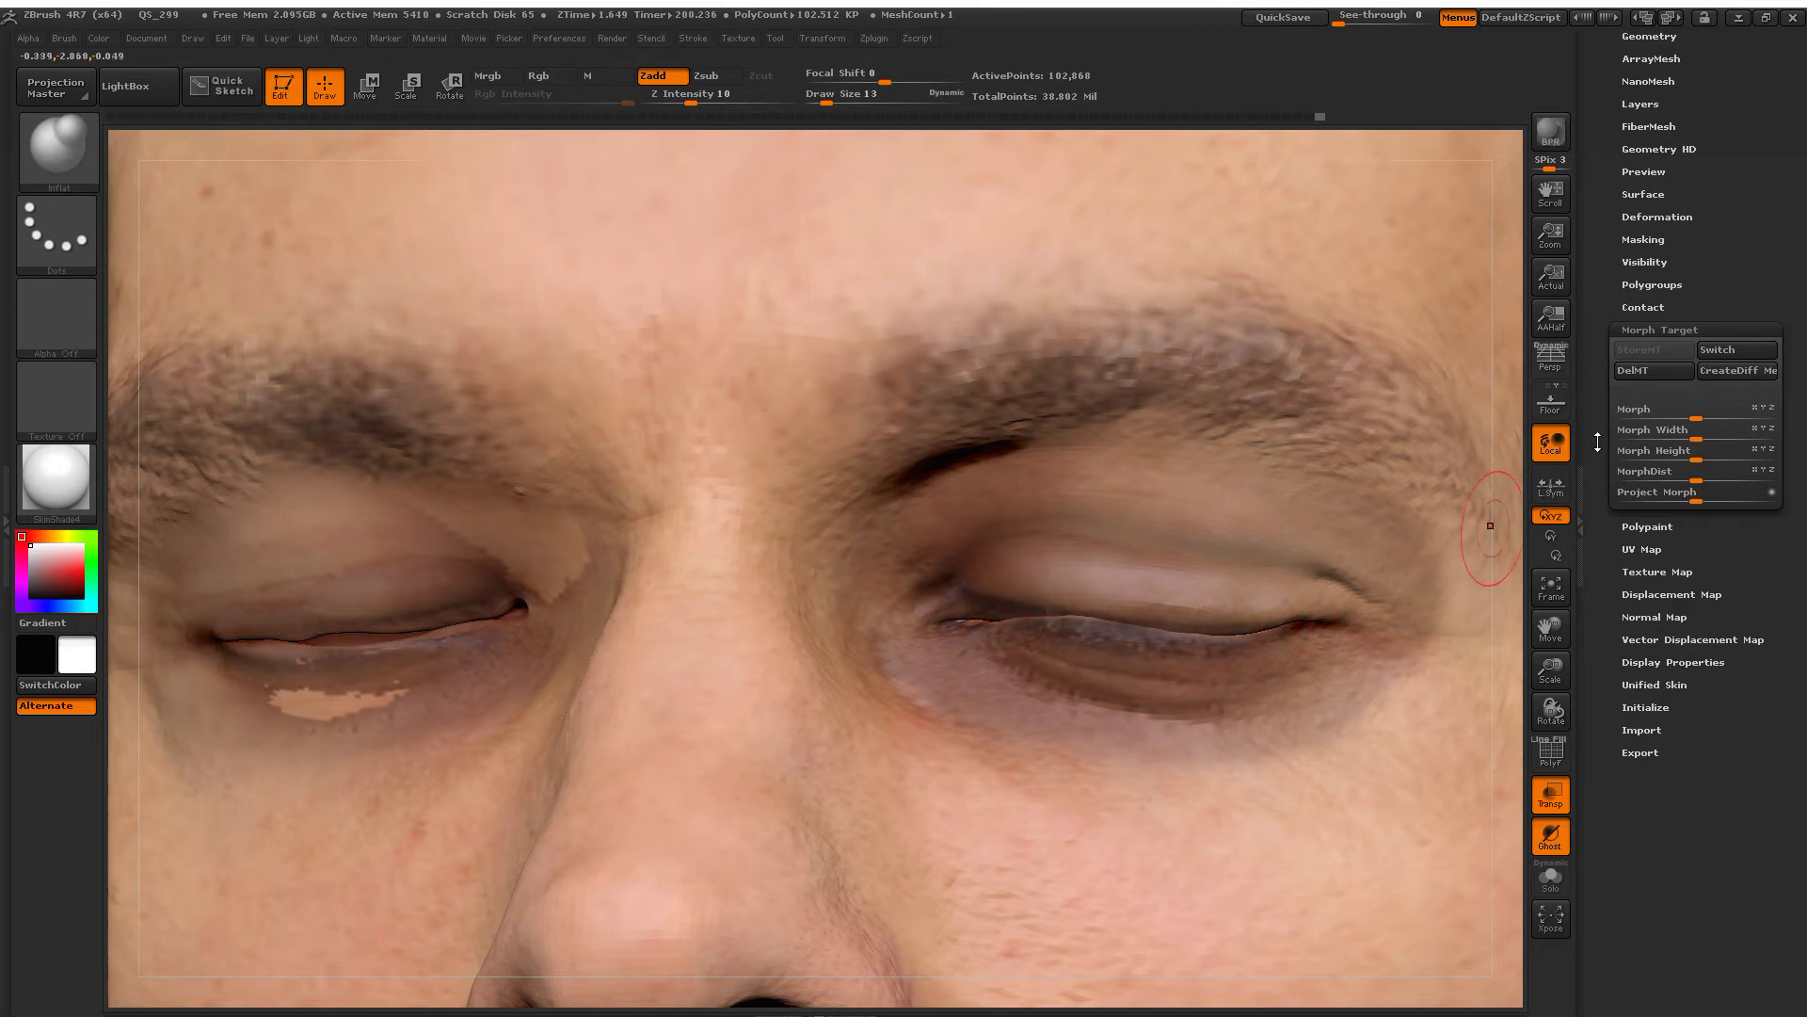
left_click(1737, 350)
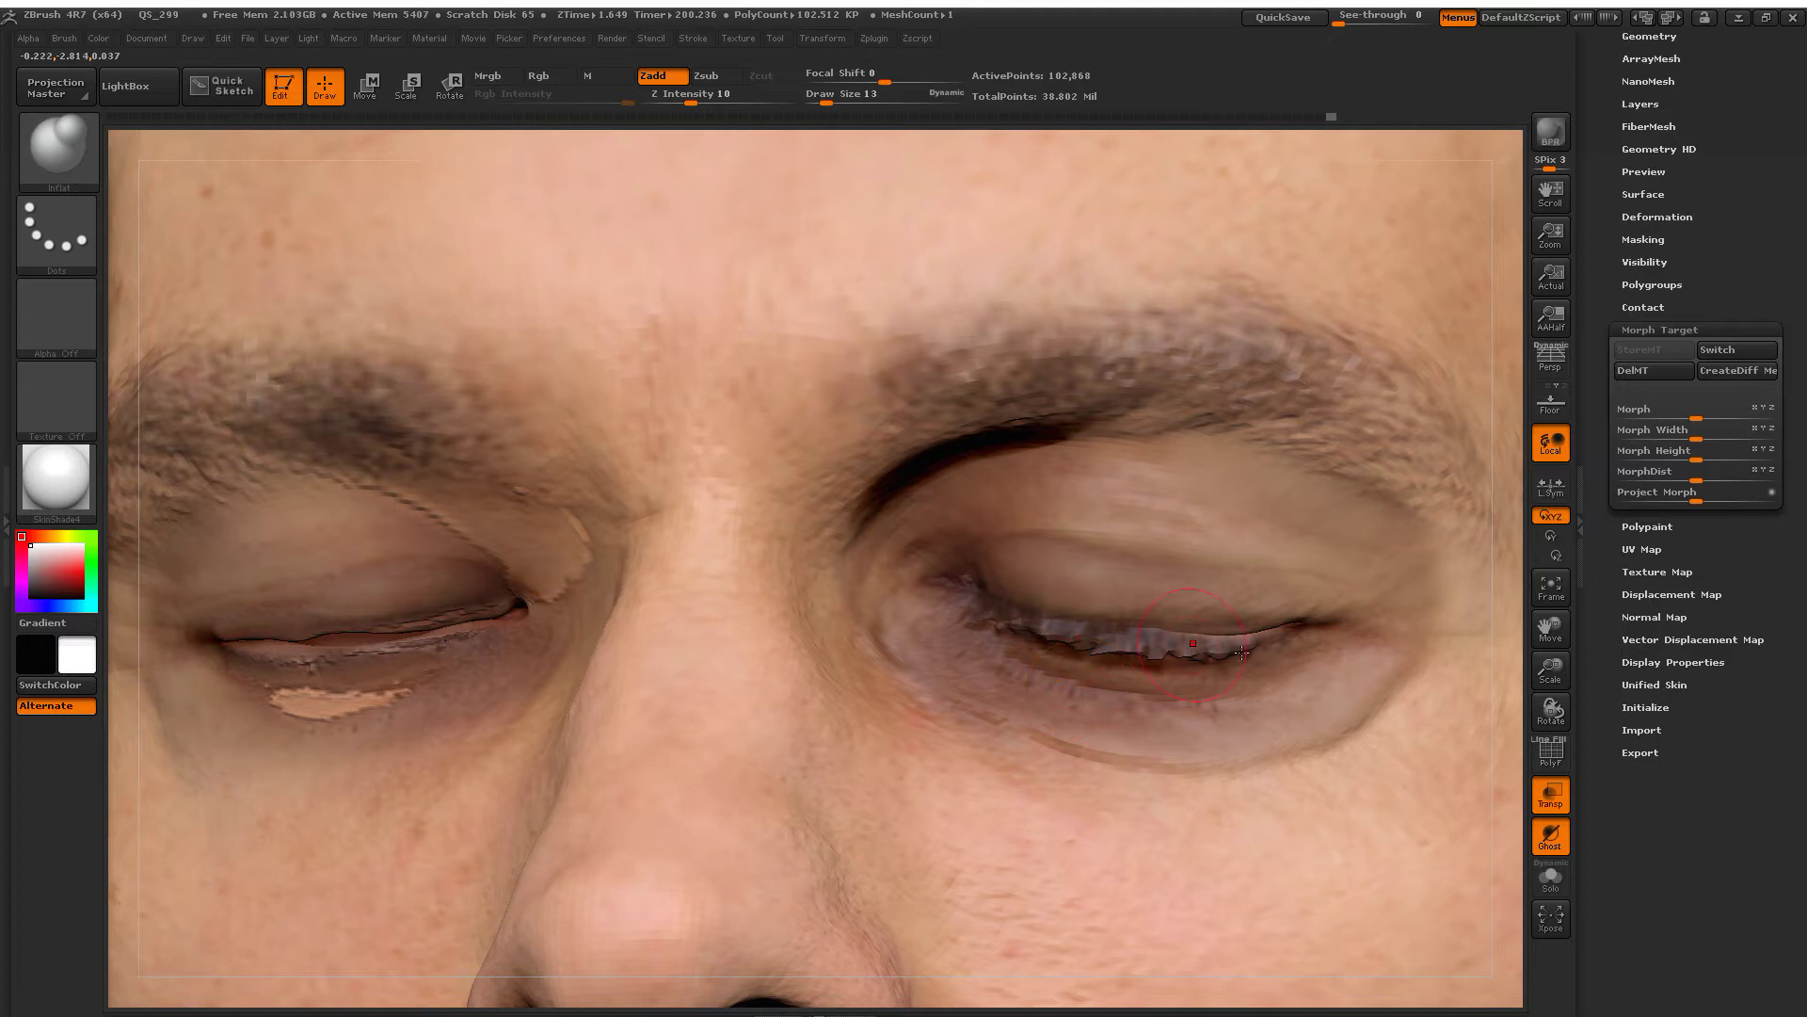
left_click_drag(1596, 251, 1596, 403)
left_click_drag(1134, 660, 1210, 754)
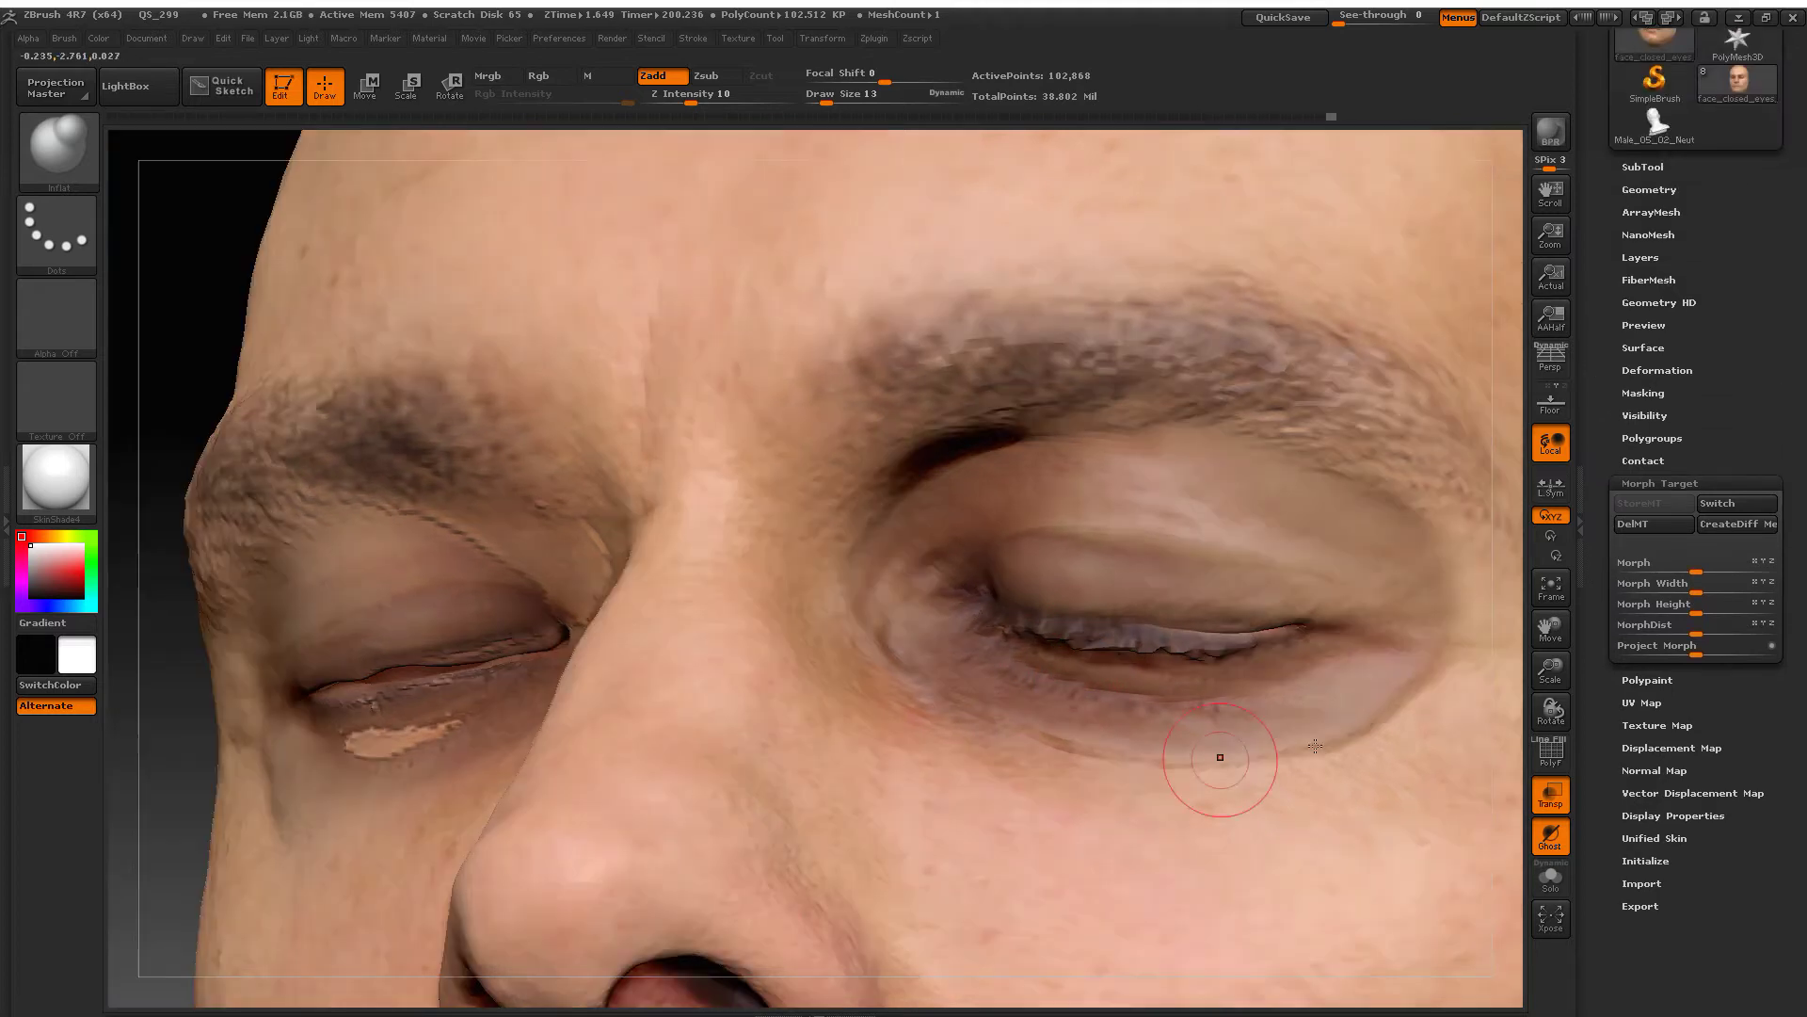
left_click(58, 149)
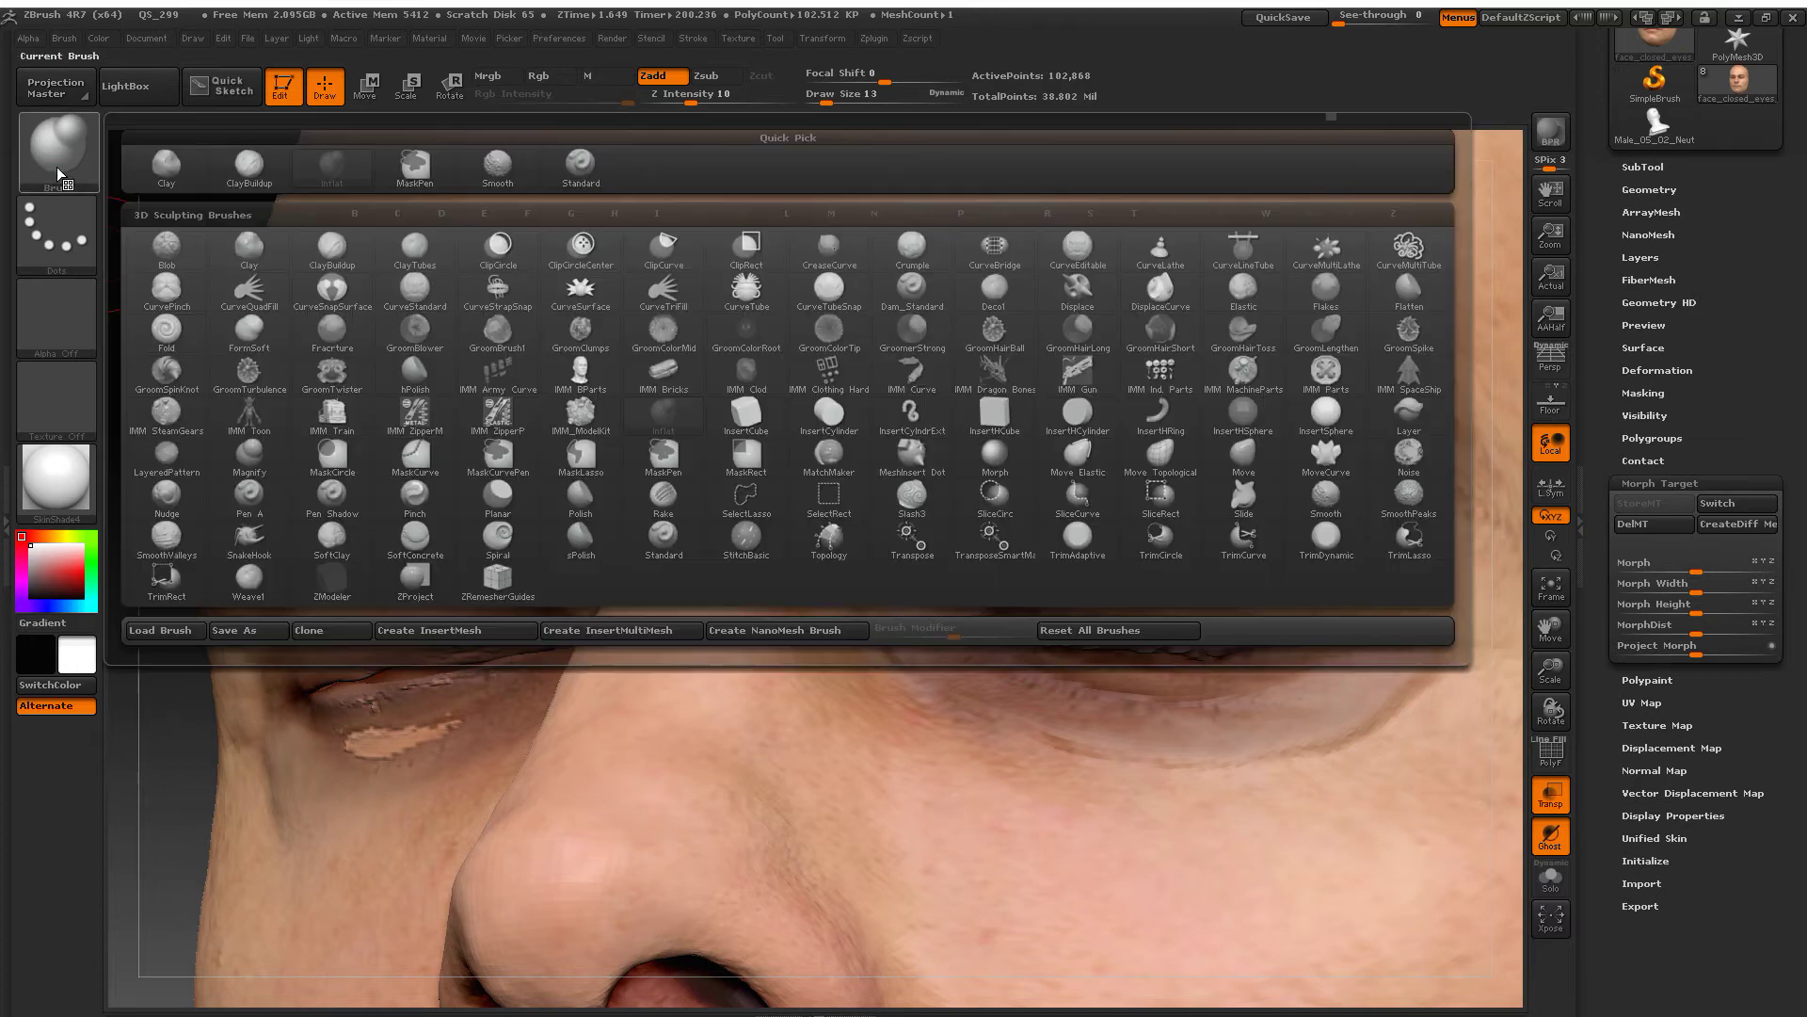
Step: With the Morph brush and Rgb off, blend the patchy area under the eye
key("m")
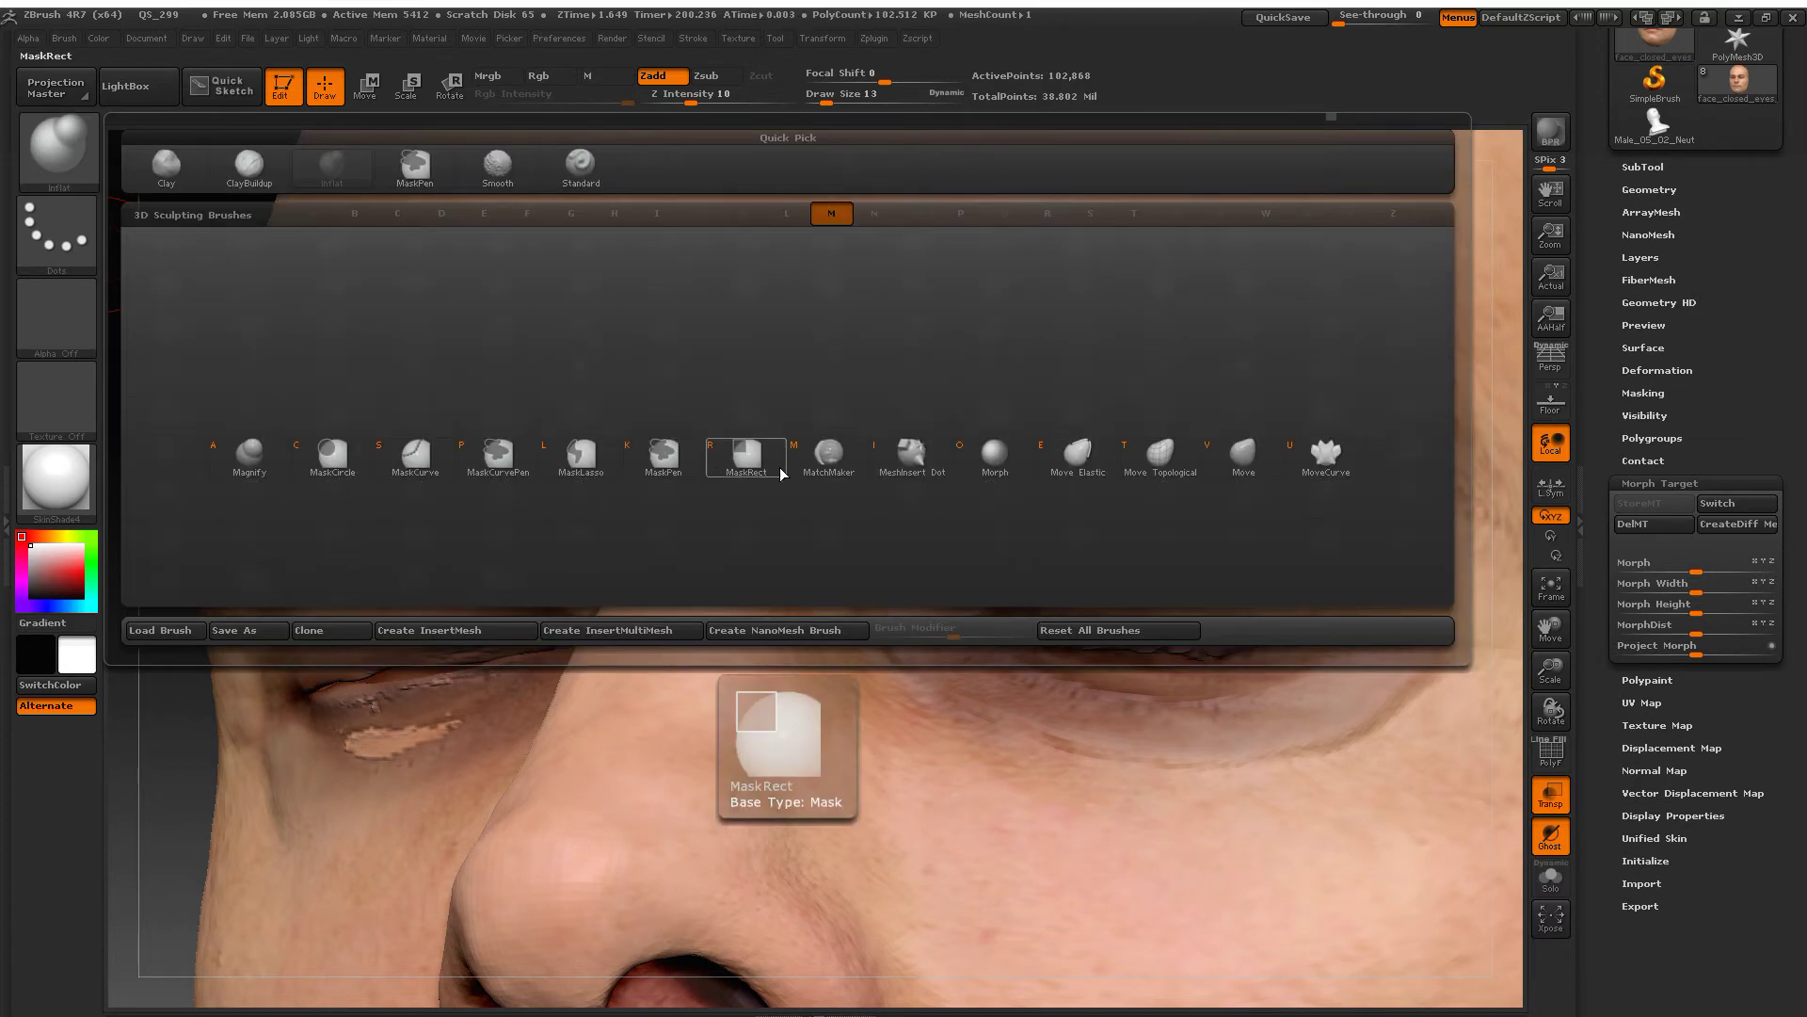
left_click(989, 456)
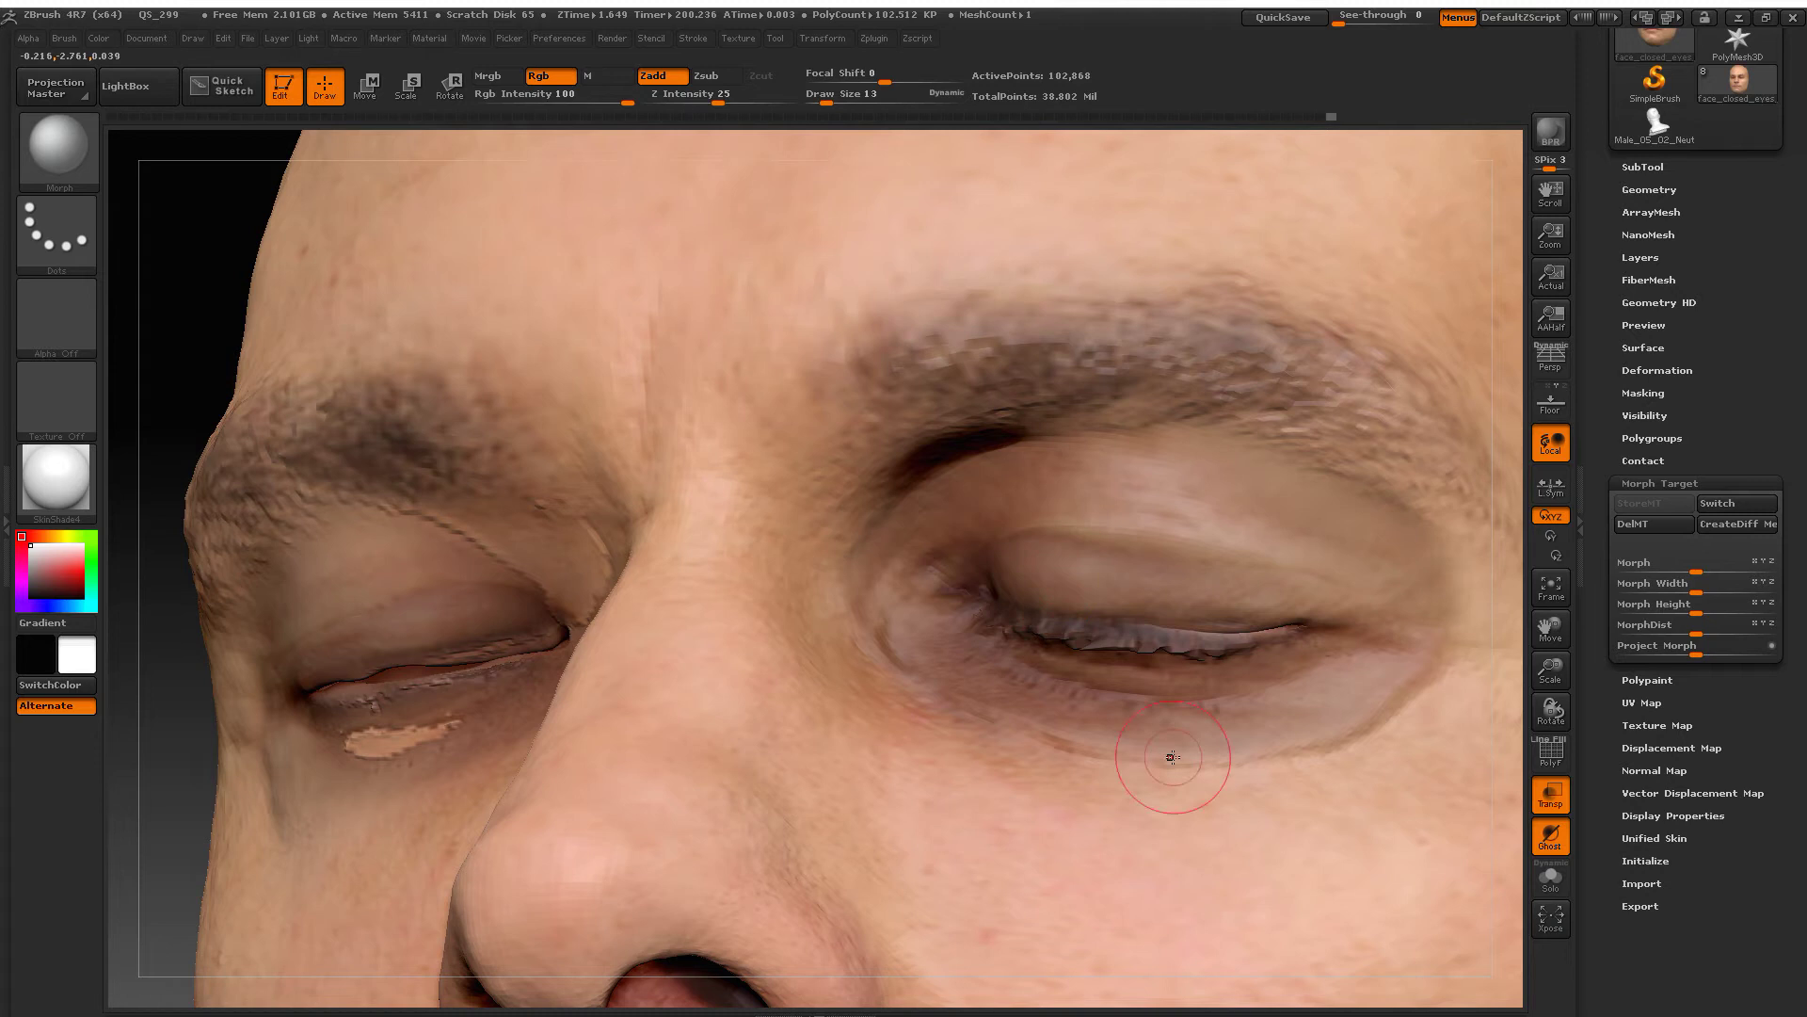
mouse_move(1110, 766)
left_mouse_down()
mouse_move(1200, 741)
mouse_move(1115, 776)
mouse_move(1190, 758)
left_mouse_up()
key("space")
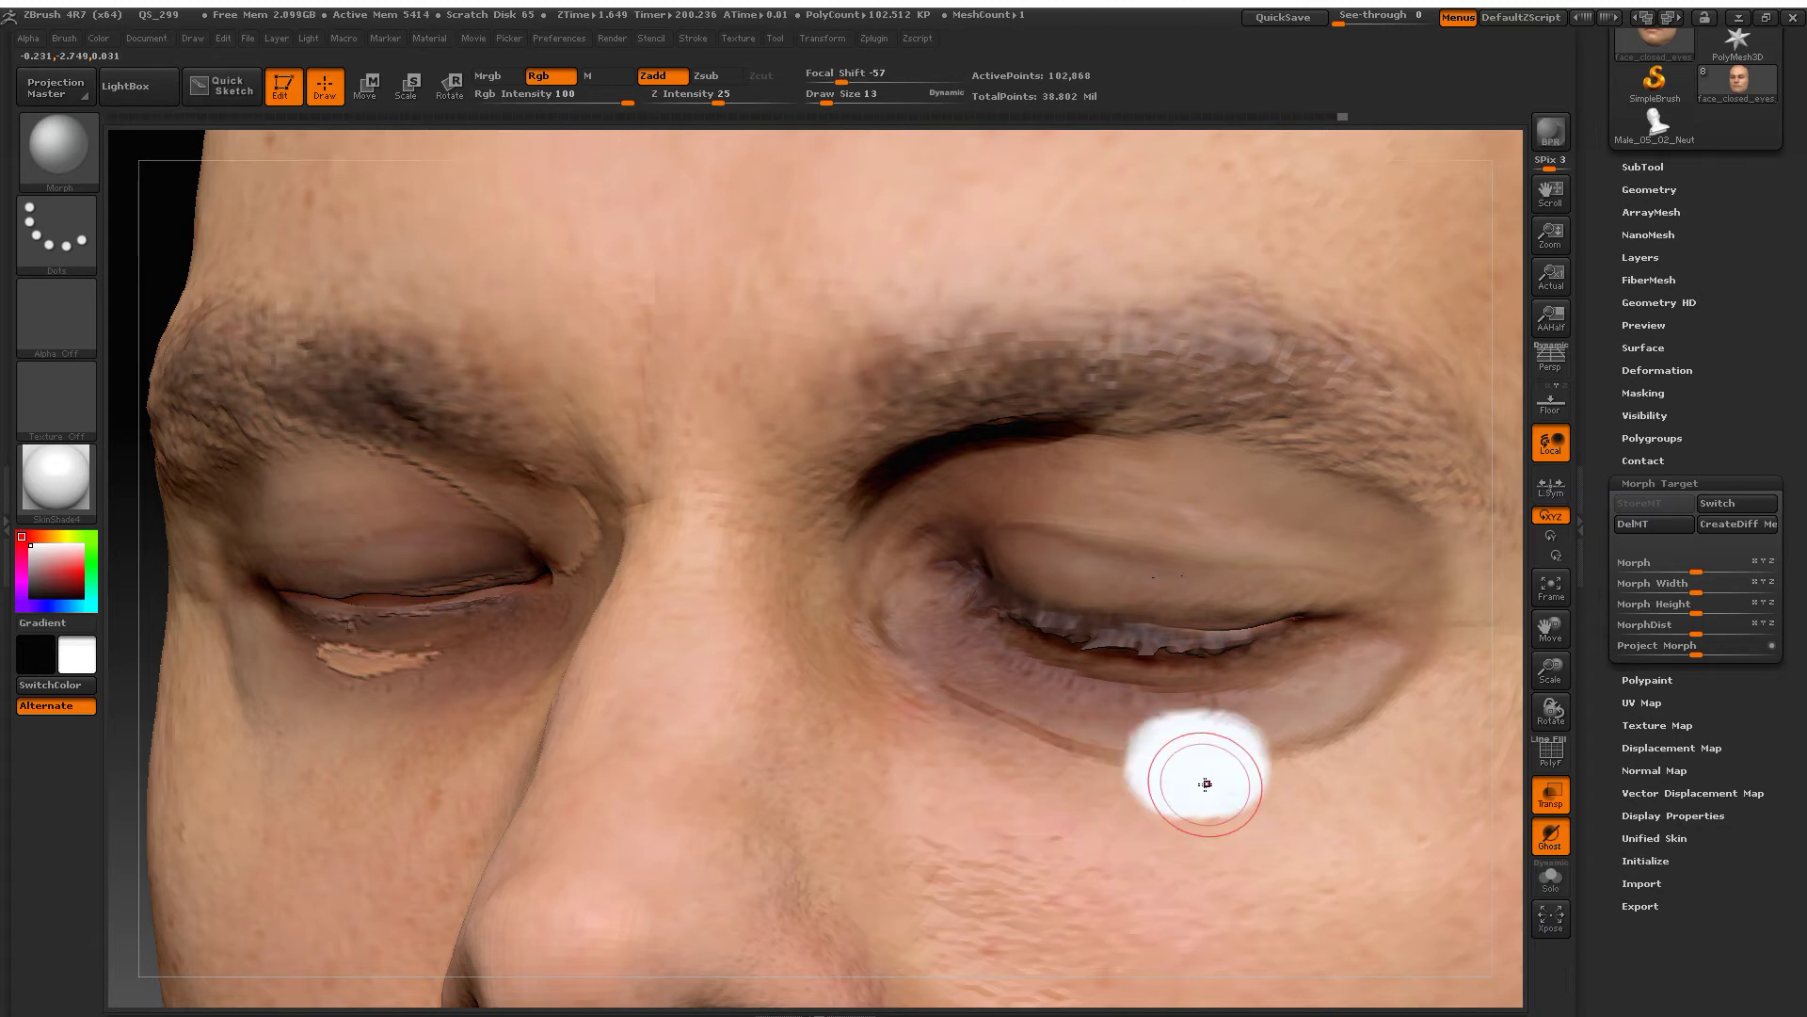
left_click(550, 75)
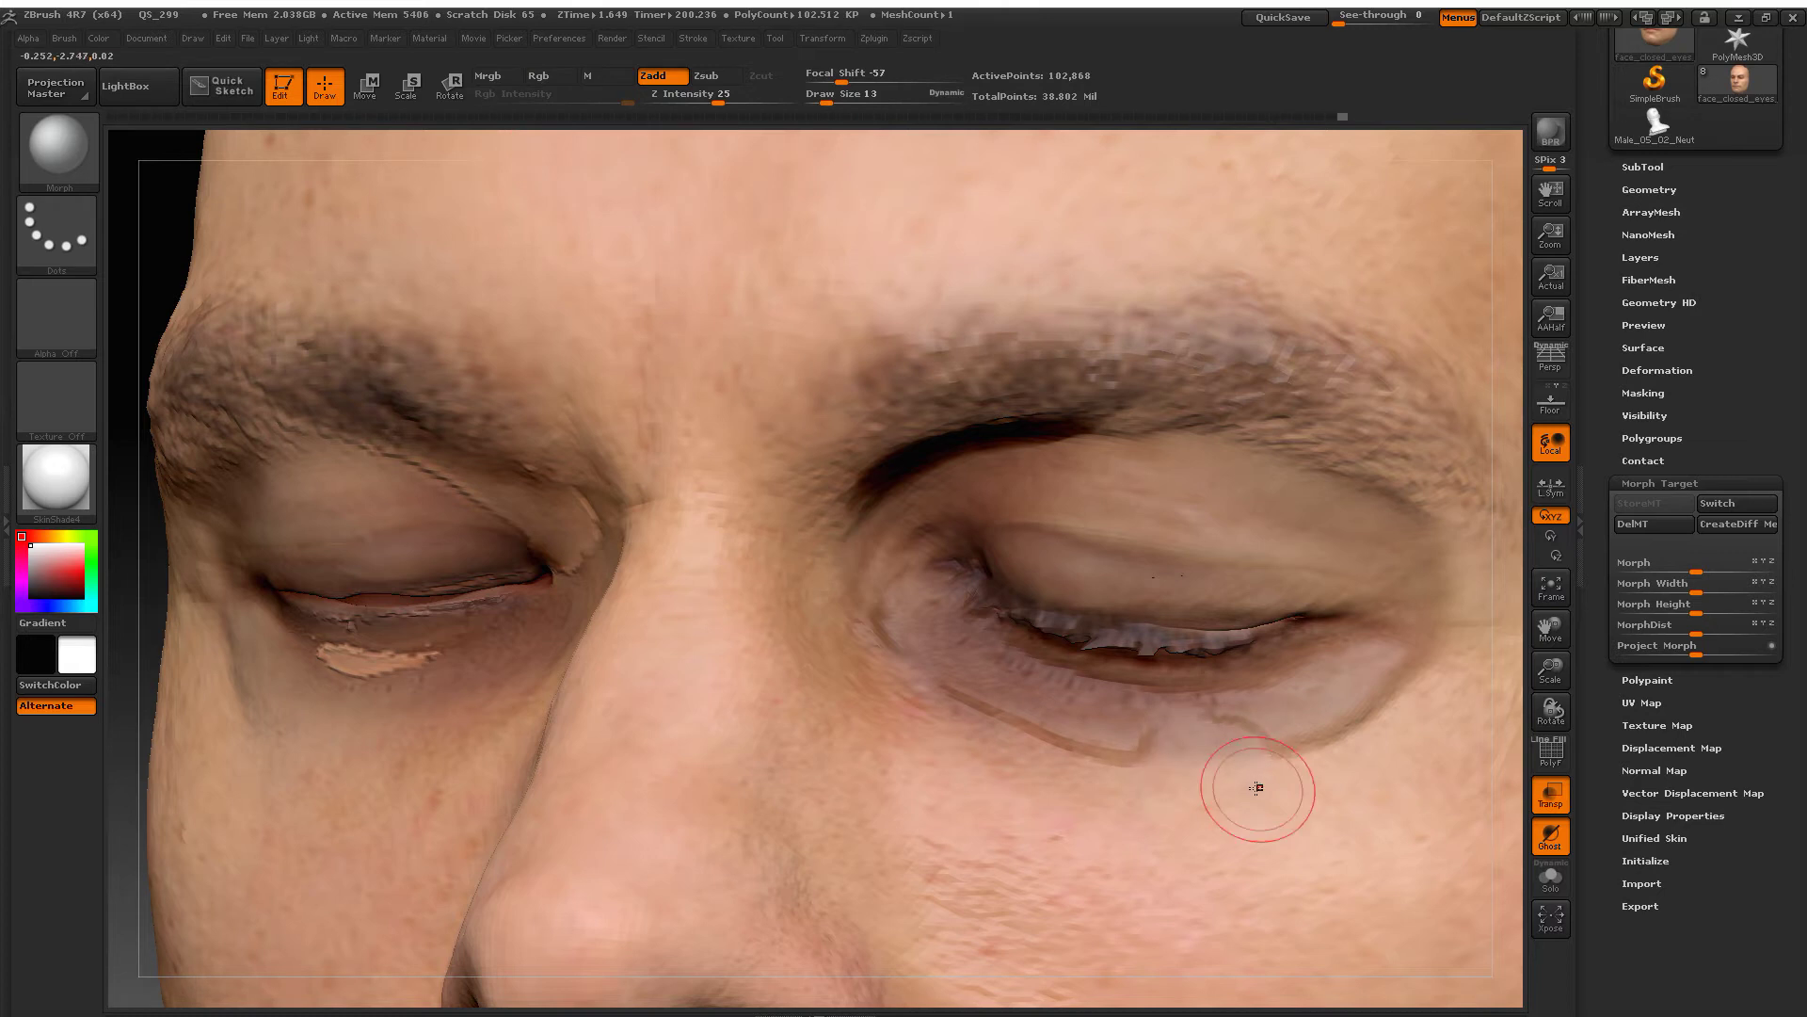
left_click_drag(1174, 799, 1193, 802)
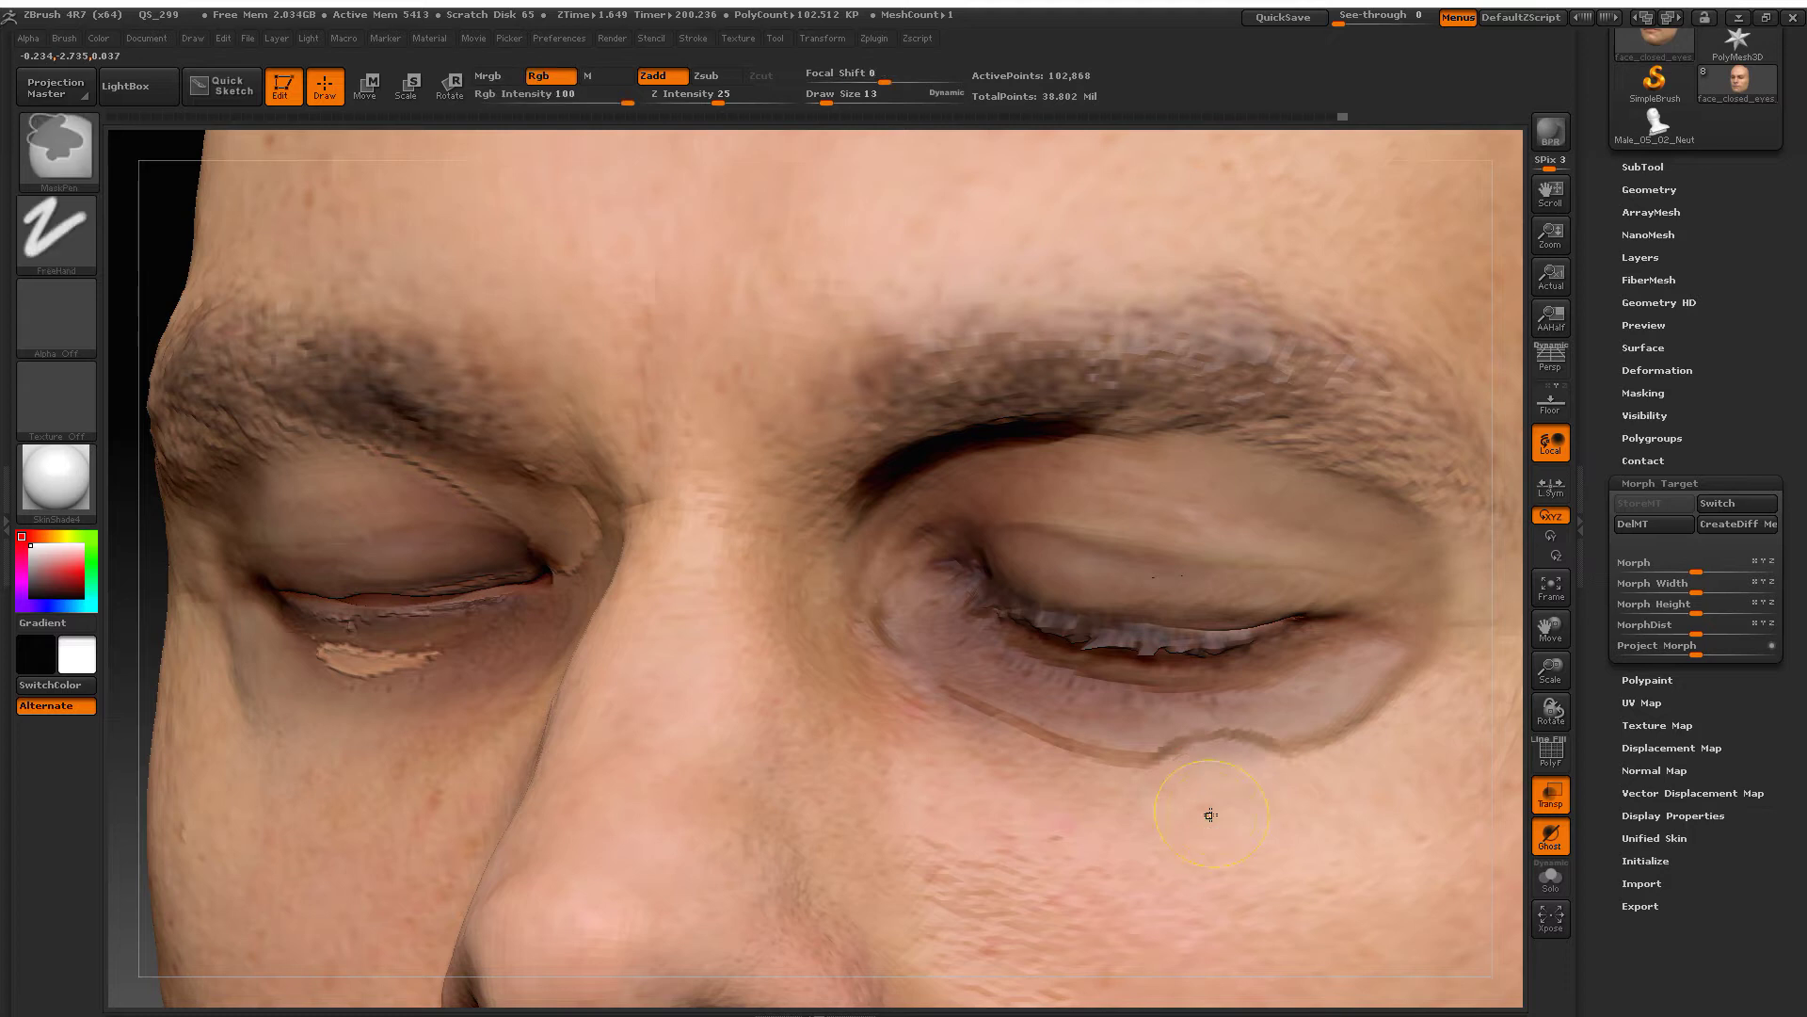
left_click_drag(1210, 819, 1198, 779, "shift")
Step: Set Focal Shift to 32 and restore the lower and upper eyelid creases
key("space")
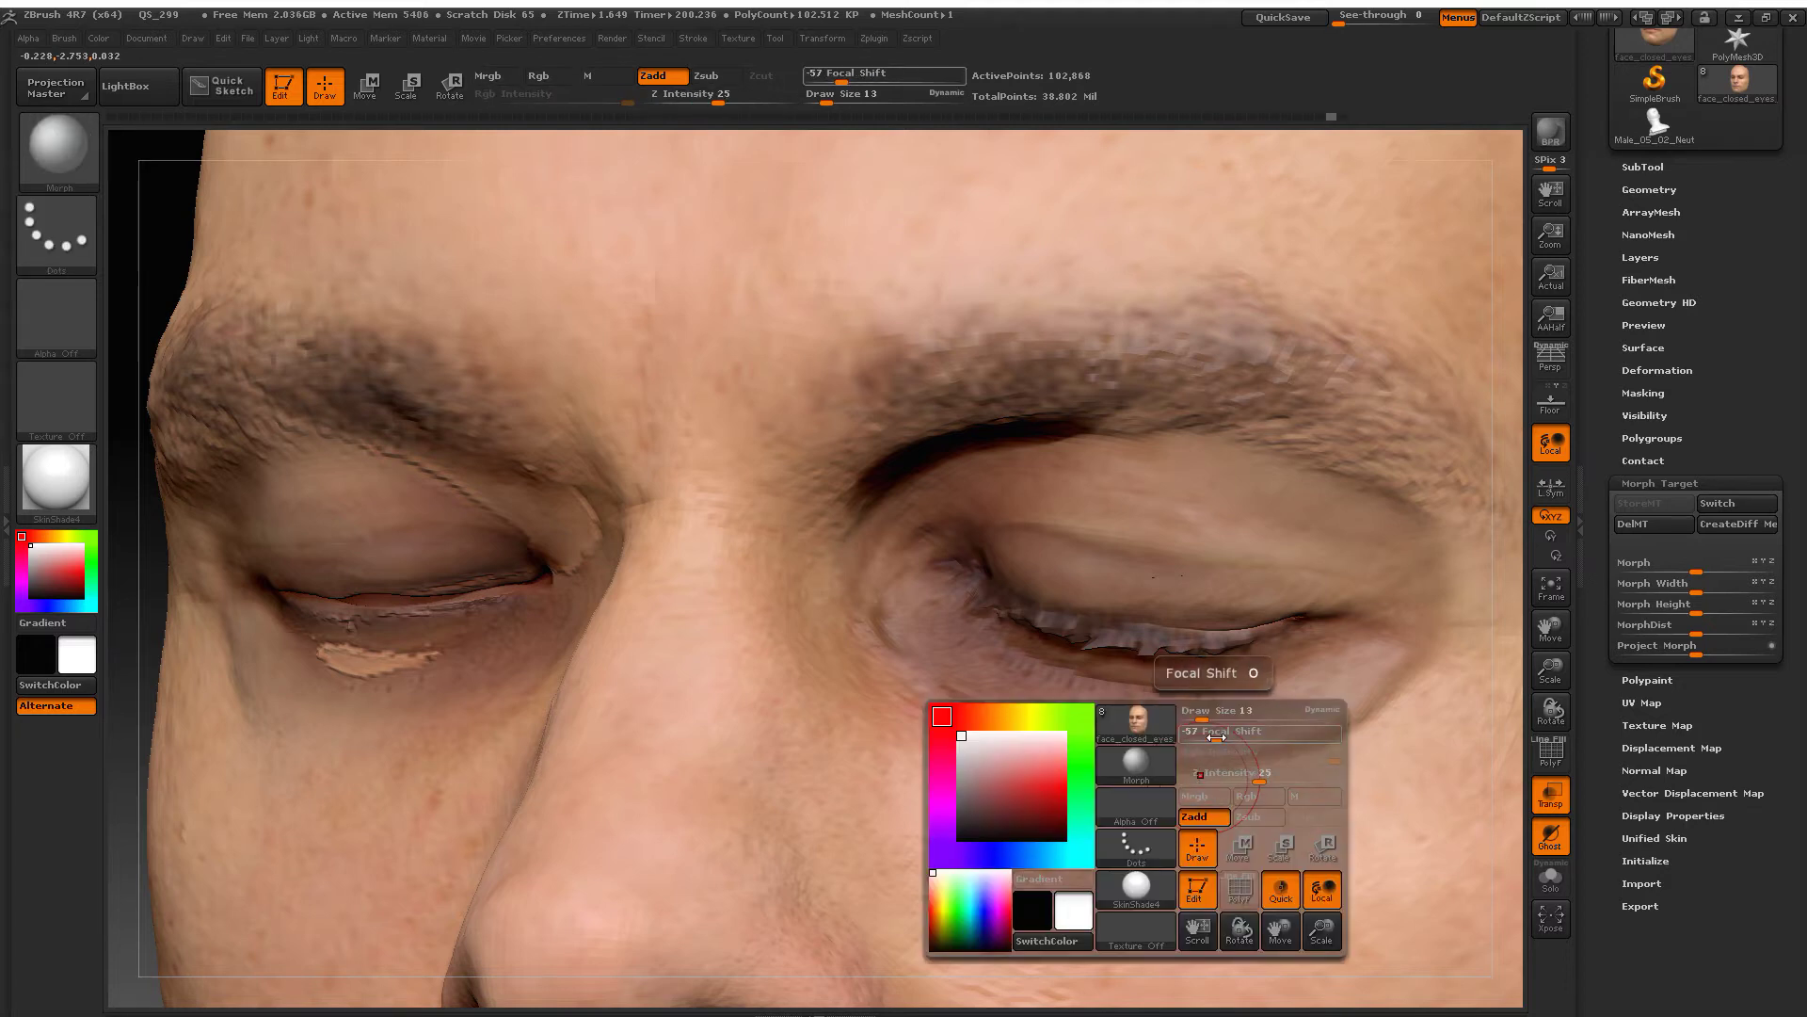
left_click_drag(1262, 732, 1313, 739)
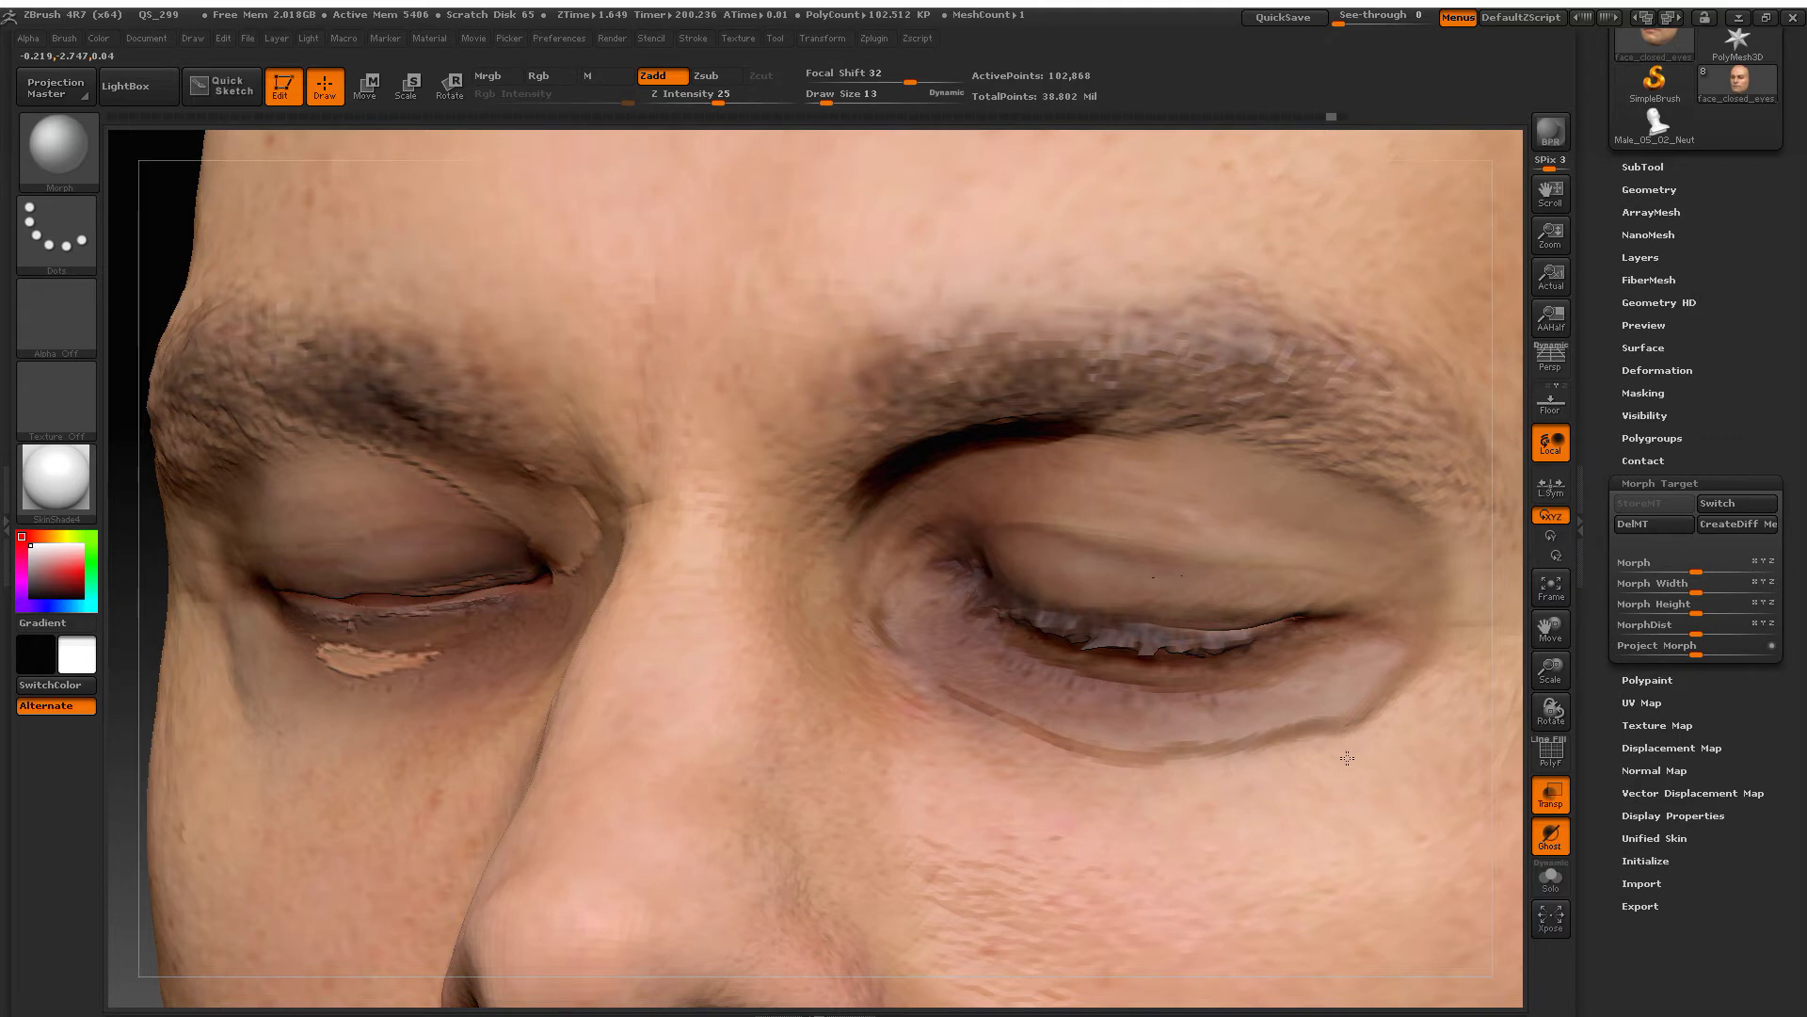
mouse_move(1365, 687)
left_mouse_down()
mouse_move(1232, 761)
mouse_move(961, 725)
left_mouse_up()
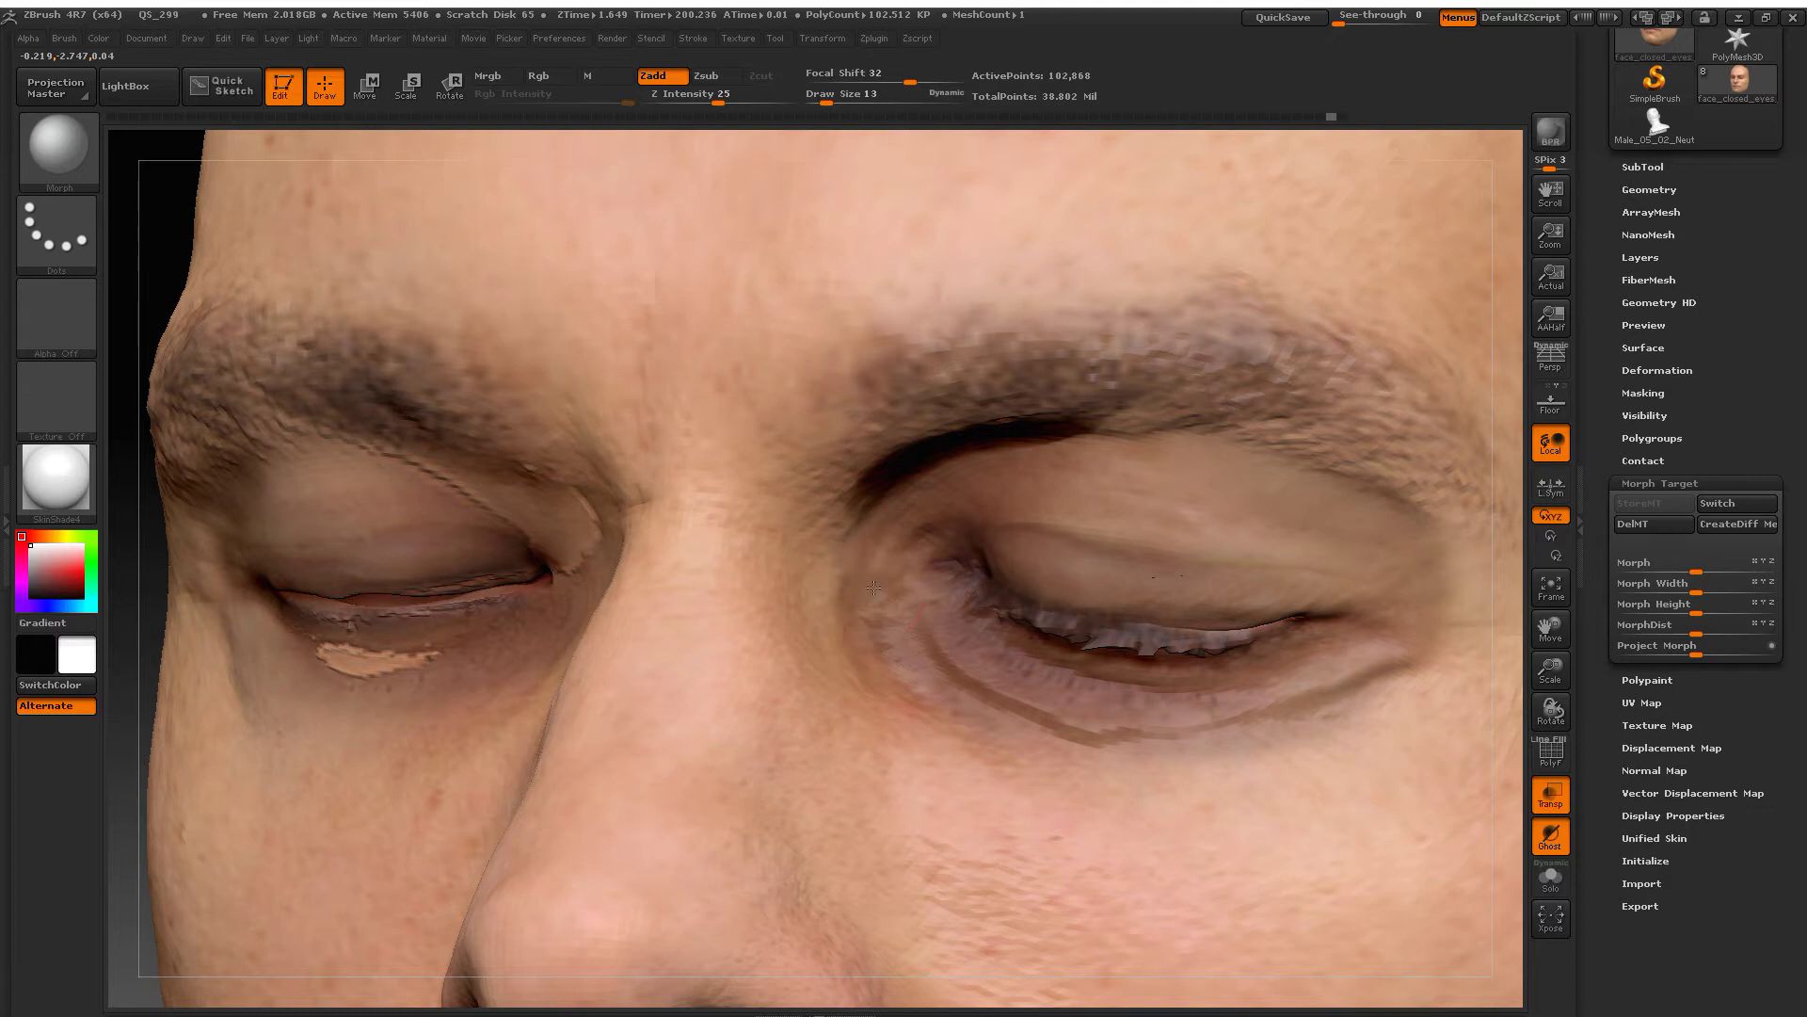
mouse_move(899, 676)
left_mouse_down()
mouse_move(1004, 766)
mouse_move(948, 759)
mouse_move(1127, 806)
mouse_move(1309, 720)
left_mouse_up()
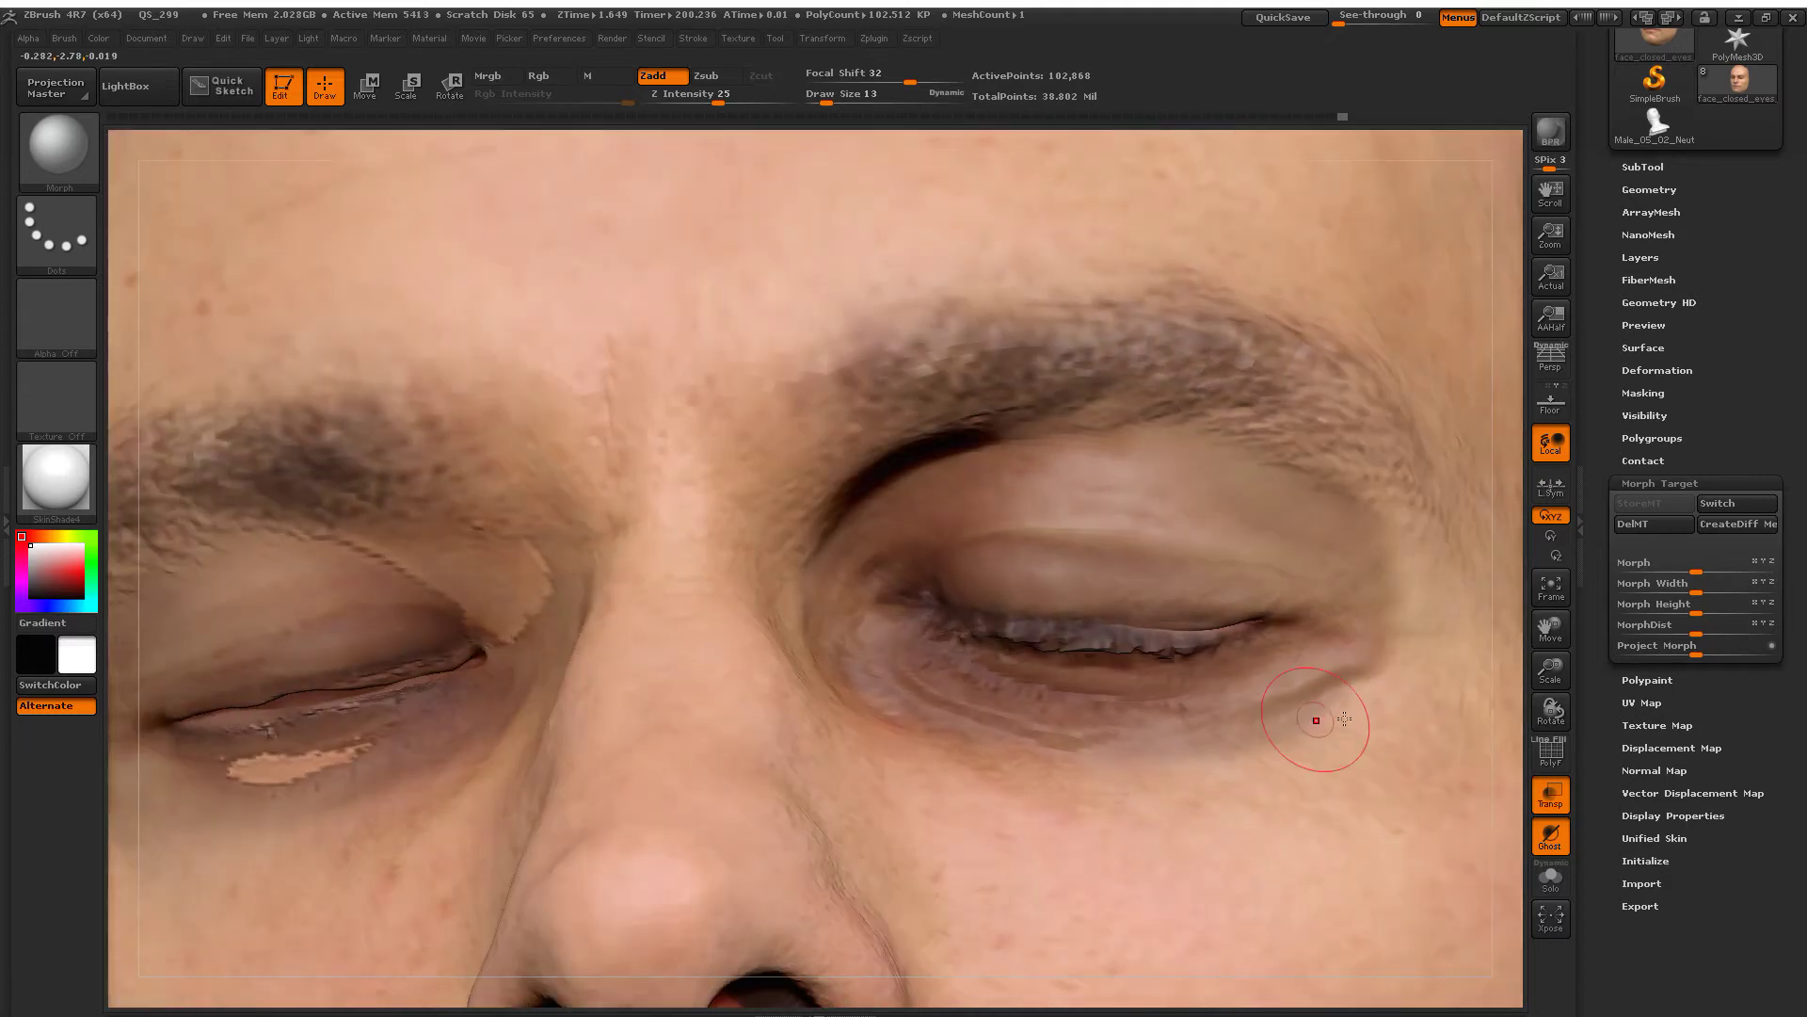
mouse_move(1322, 460)
left_mouse_down()
mouse_move(858, 477)
mouse_move(829, 565)
mouse_move(972, 425)
left_mouse_up()
mouse_move(828, 518)
left_mouse_down()
mouse_move(988, 468)
mouse_move(1019, 501)
left_mouse_up()
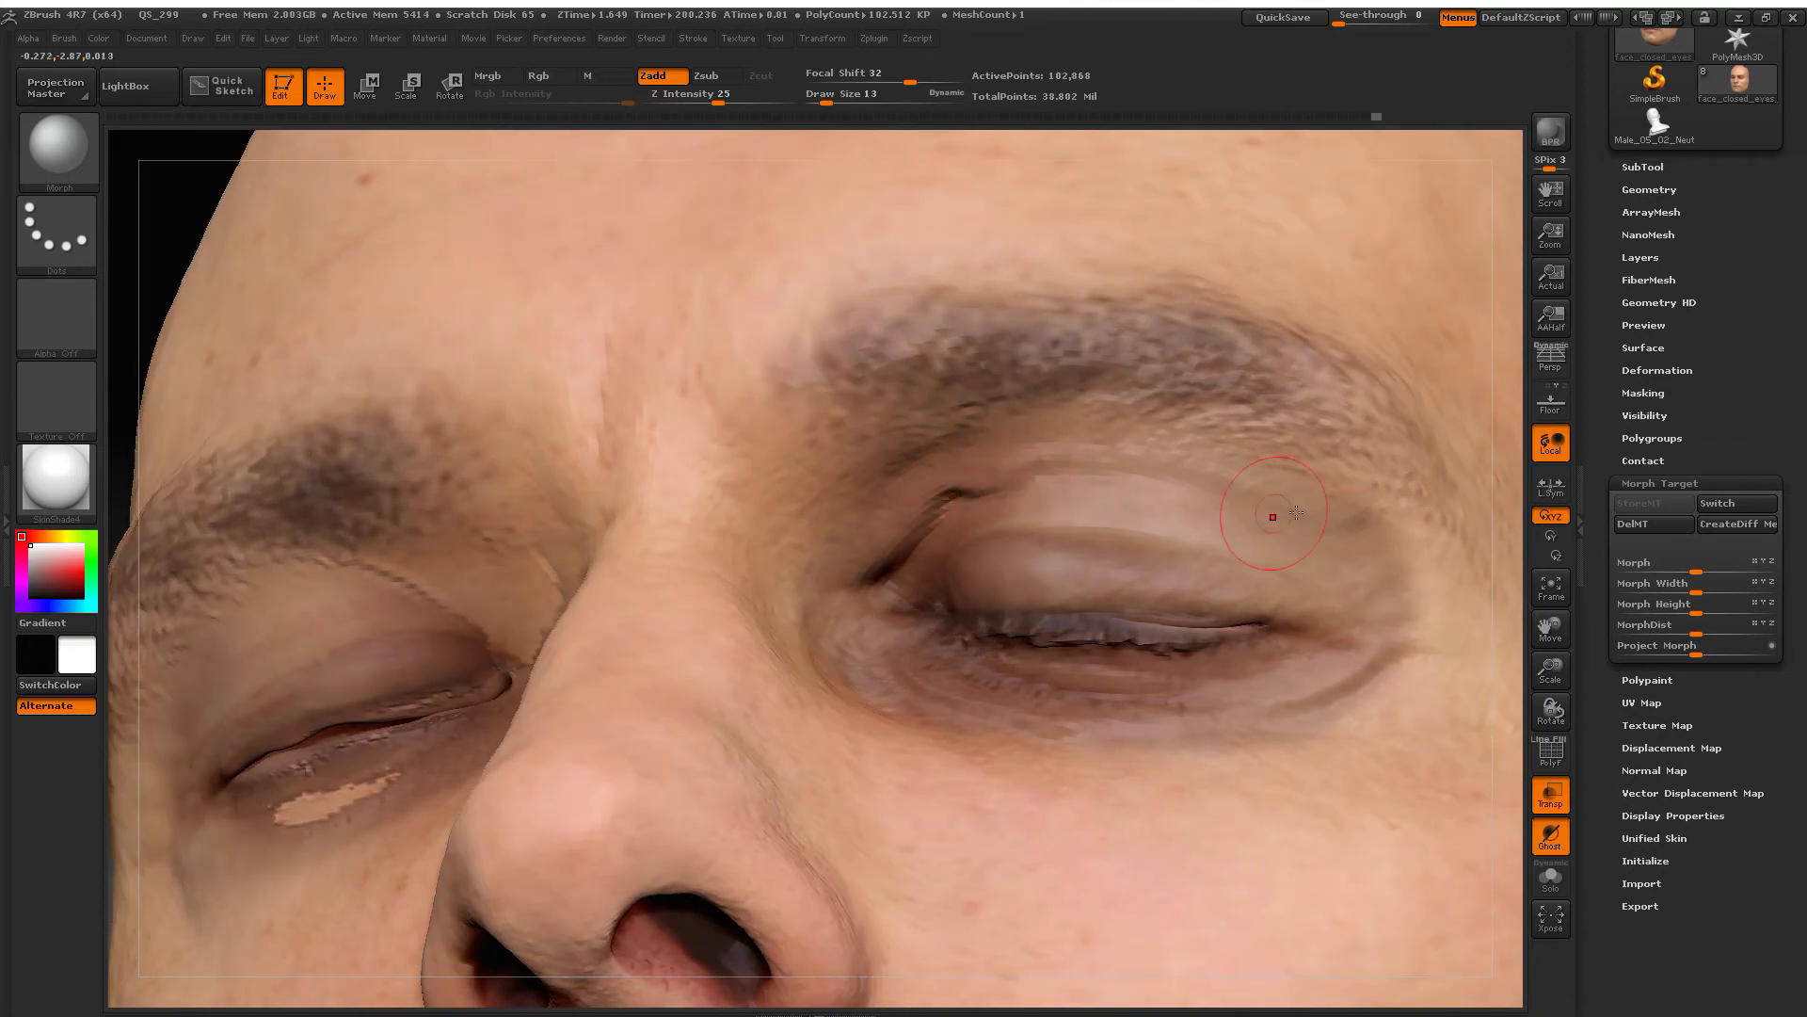
left_click_drag(1205, 744, 1110, 799)
right_click_drag(1110, 799, 1076, 751)
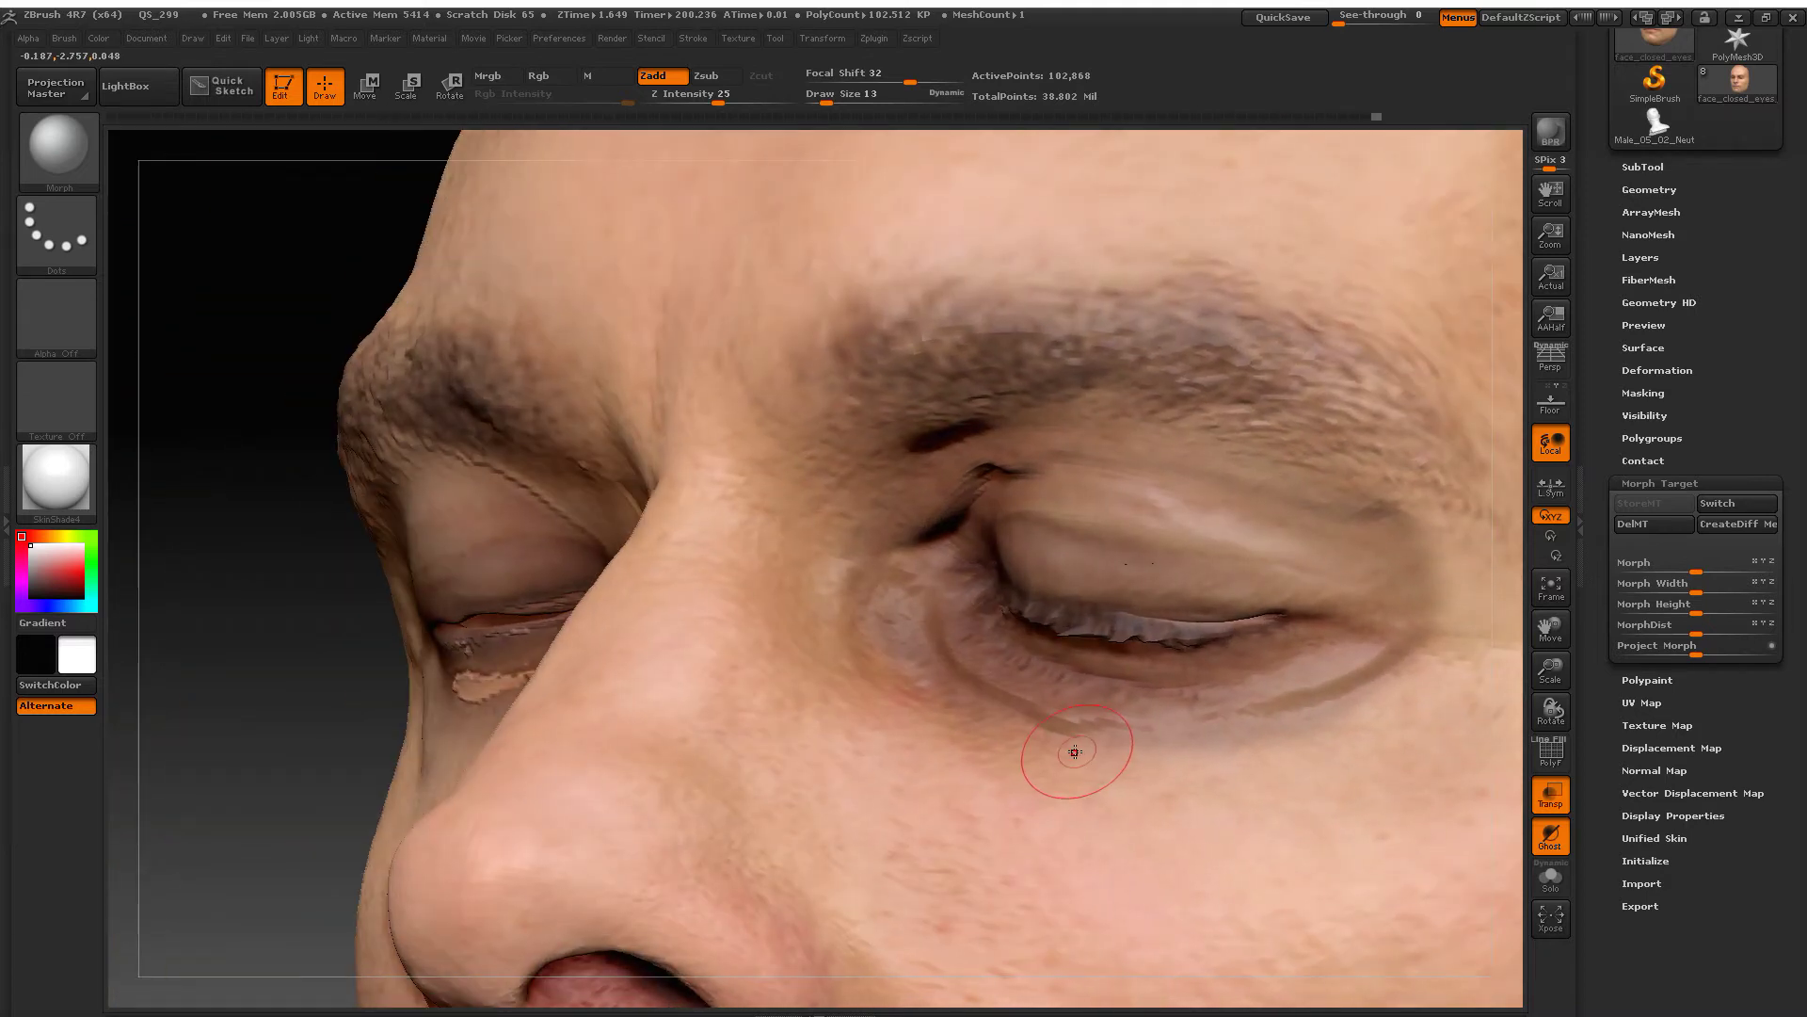
Step: Smooth the creases at the inner and outer eye corners
key("shift")
left_click_drag(876, 600, 1042, 436, "shift")
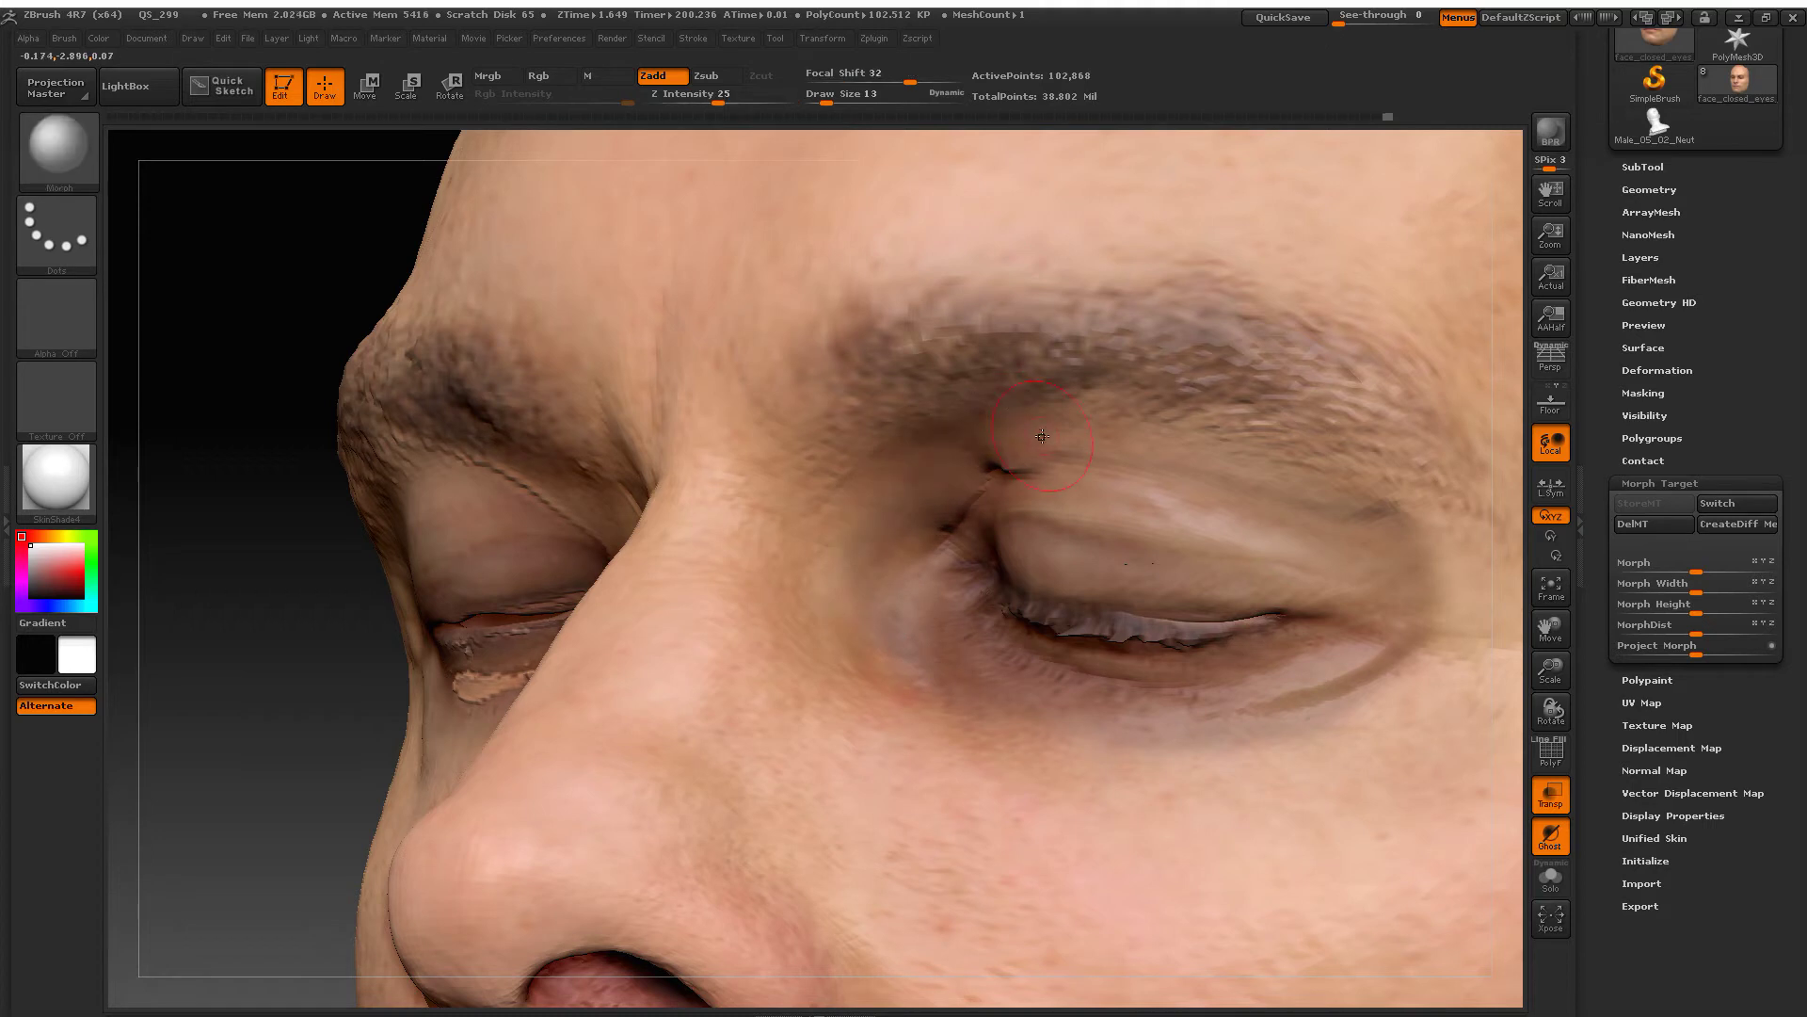
key("shift")
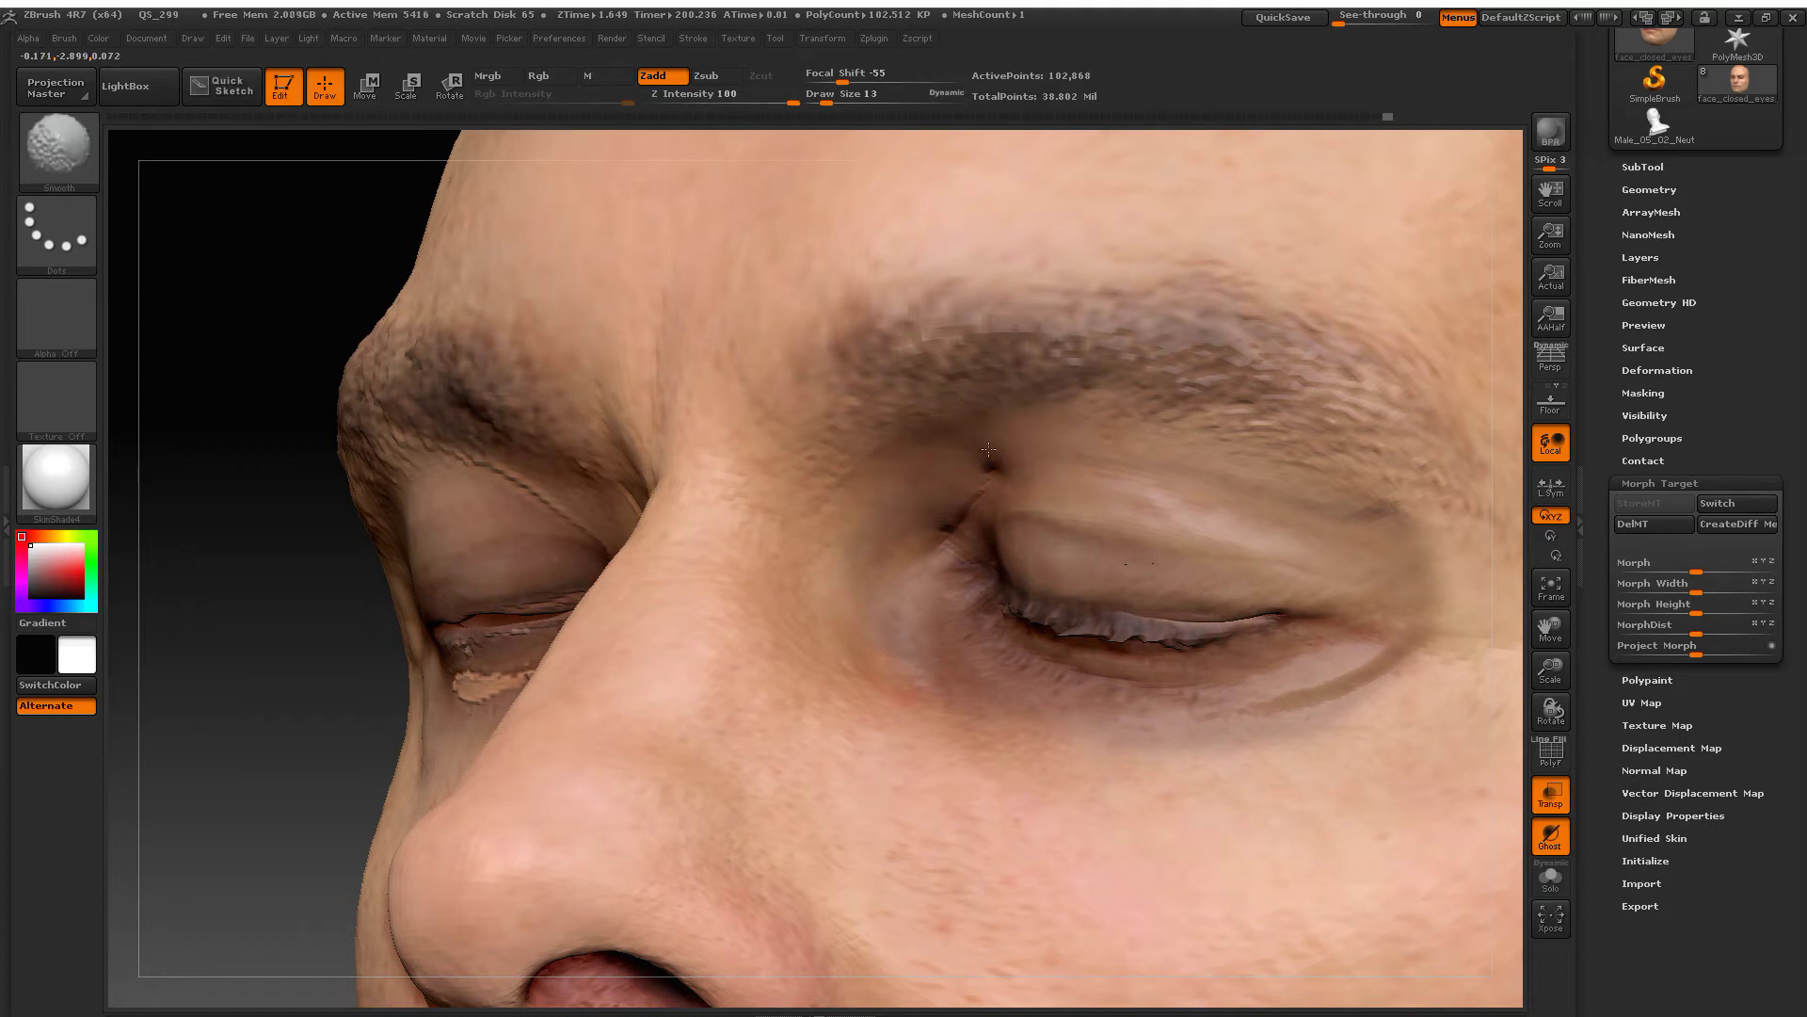
left_click_drag(1331, 706, 1413, 629, "shift")
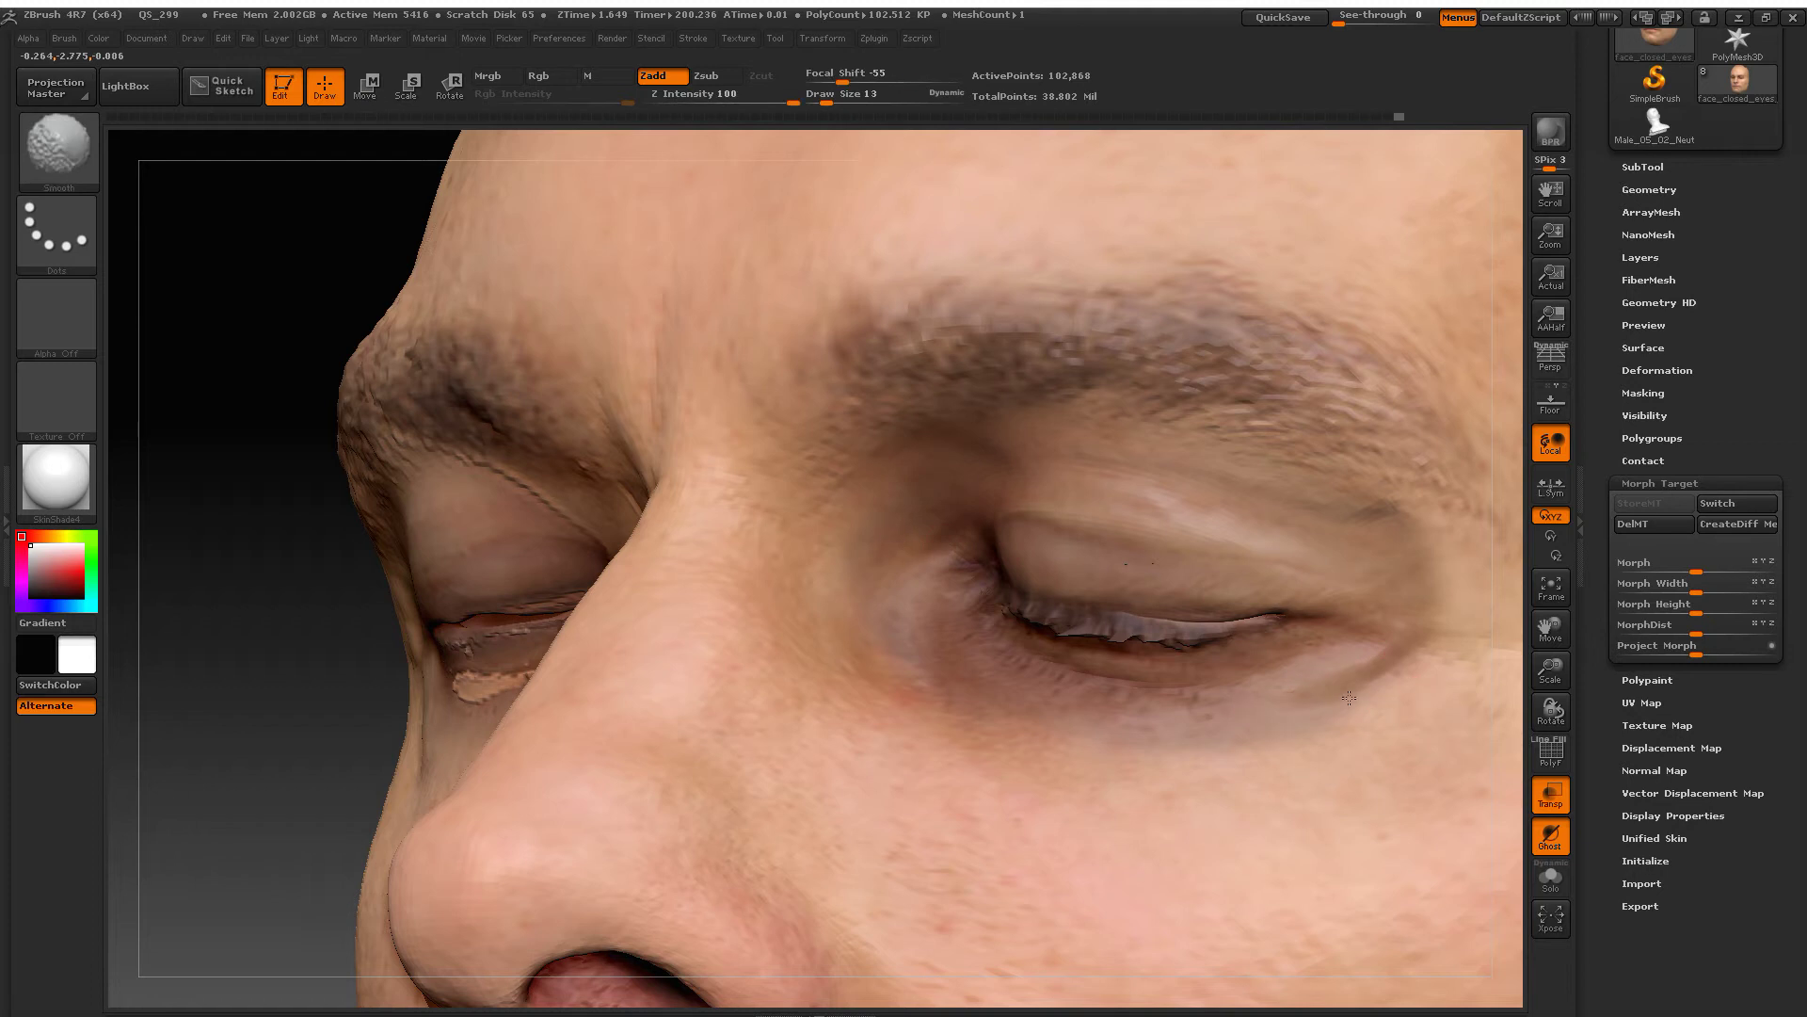
key("shift")
mouse_move(1278, 569)
left_mouse_down()
mouse_move(1248, 585)
mouse_move(1269, 727)
left_mouse_up()
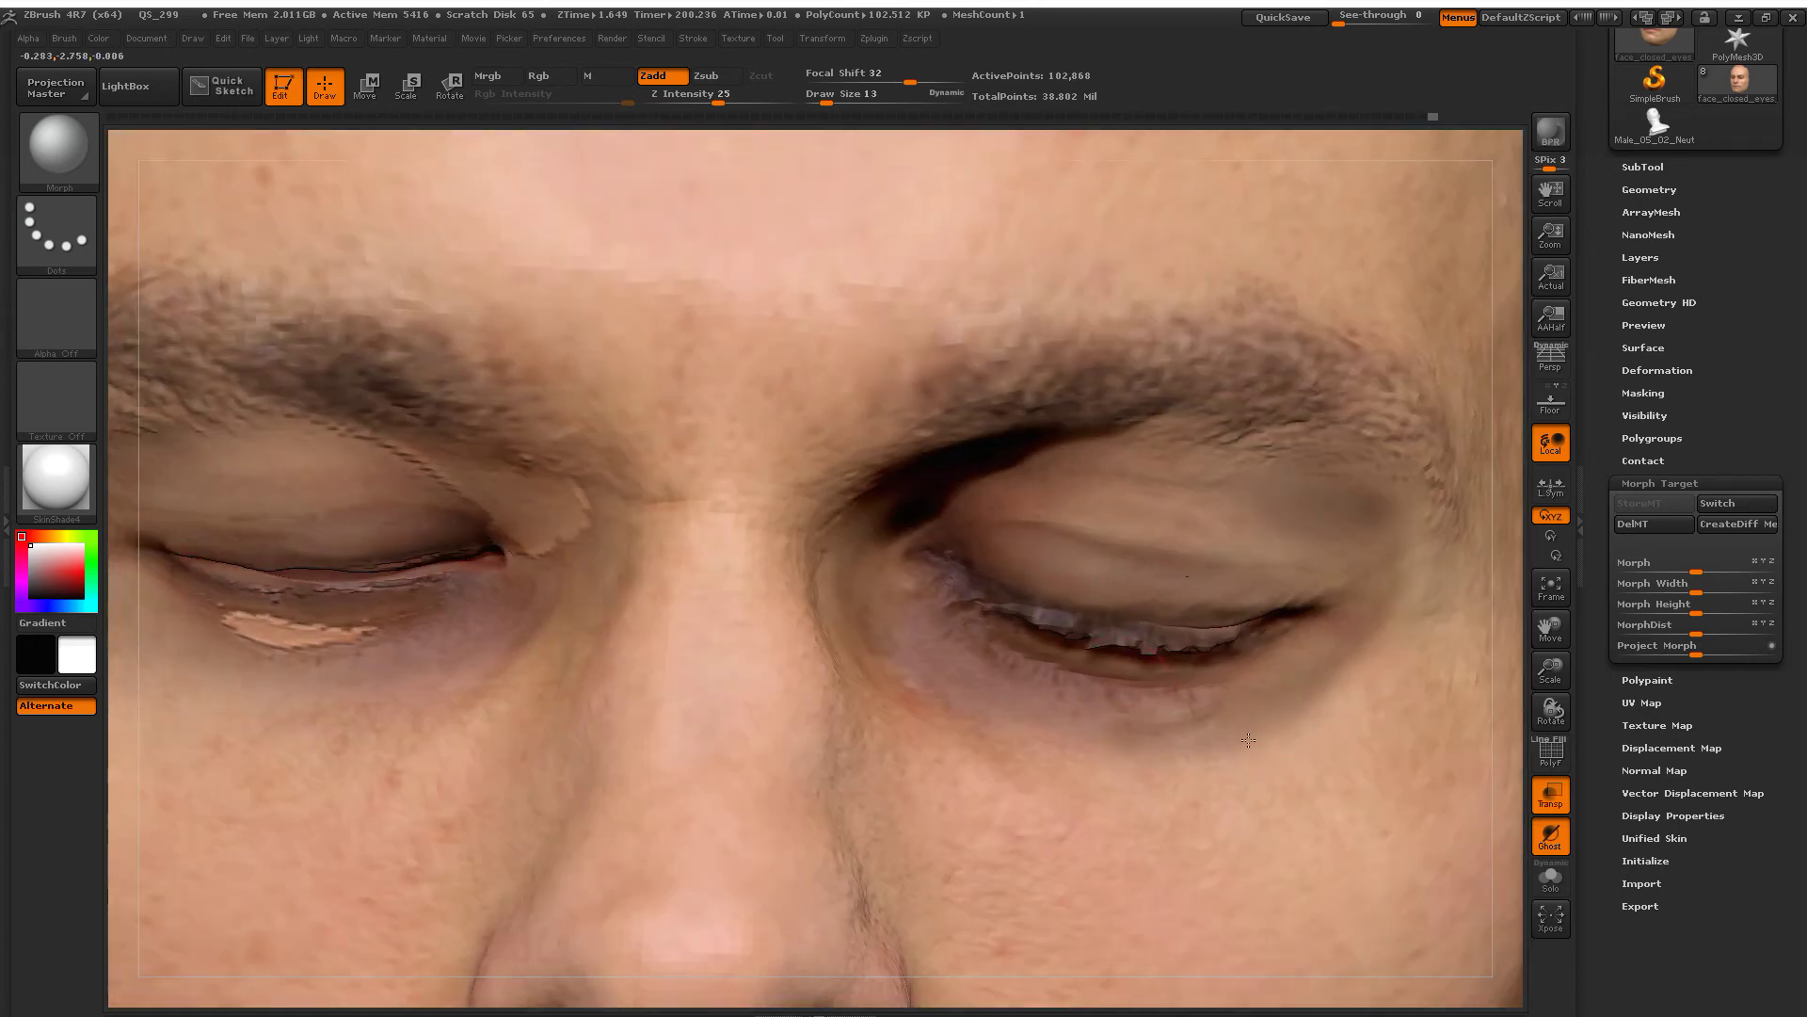
Step: Frame the whole head and orbit to inspect both eyelids
key("f")
mouse_move(1269, 726)
left_mouse_down()
mouse_move(1317, 751)
mouse_move(1192, 752)
mouse_move(1399, 725)
mouse_move(1314, 678)
left_mouse_up()
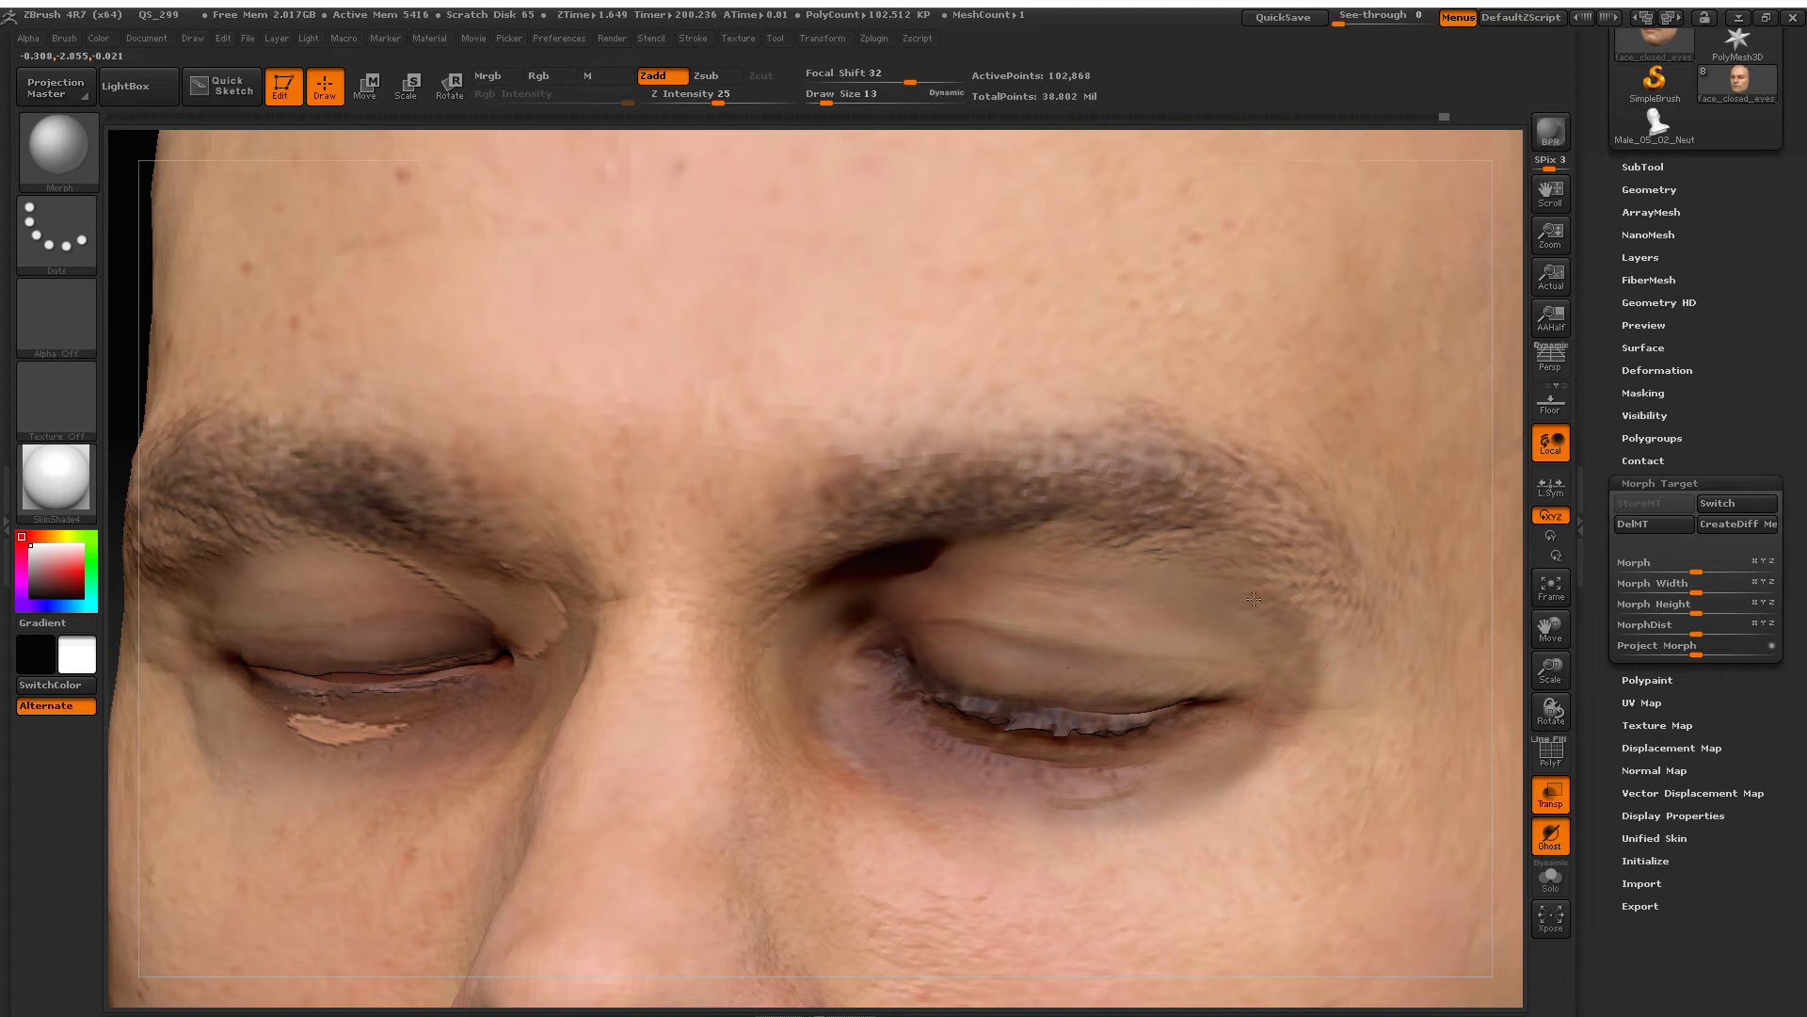
left_click_drag(1222, 598, 1282, 732)
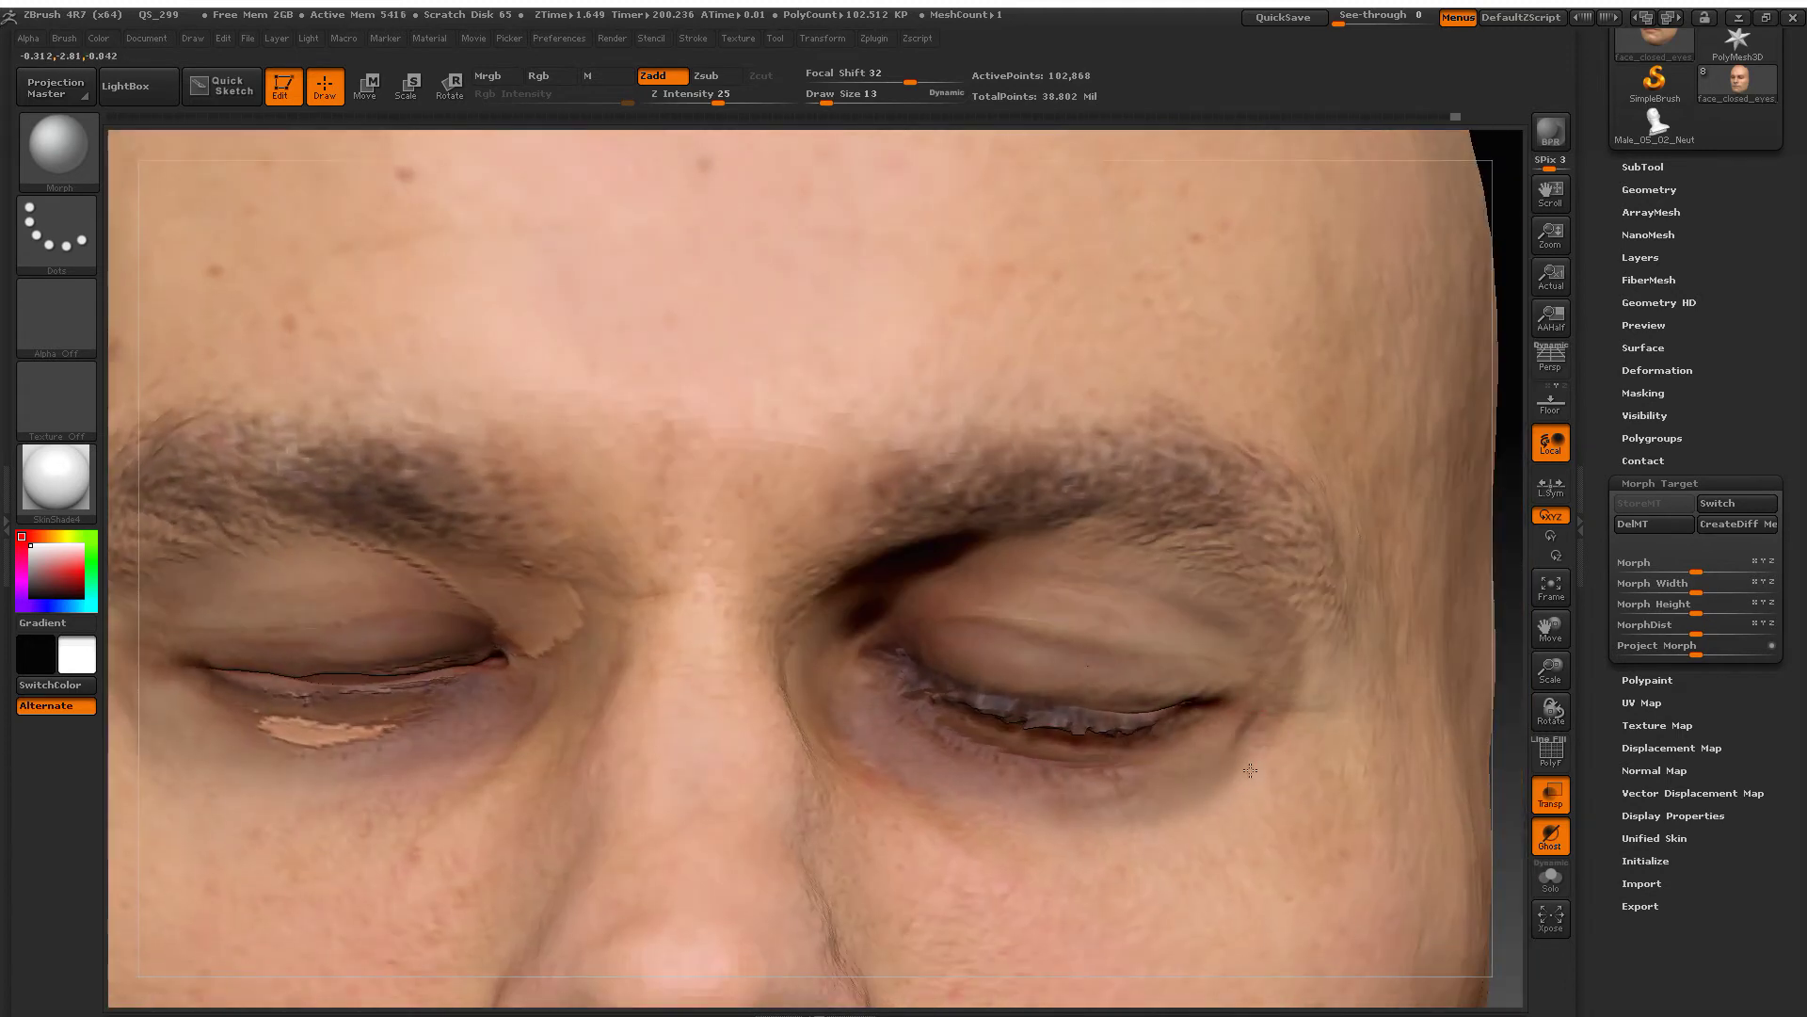
key("shift")
key("shift")
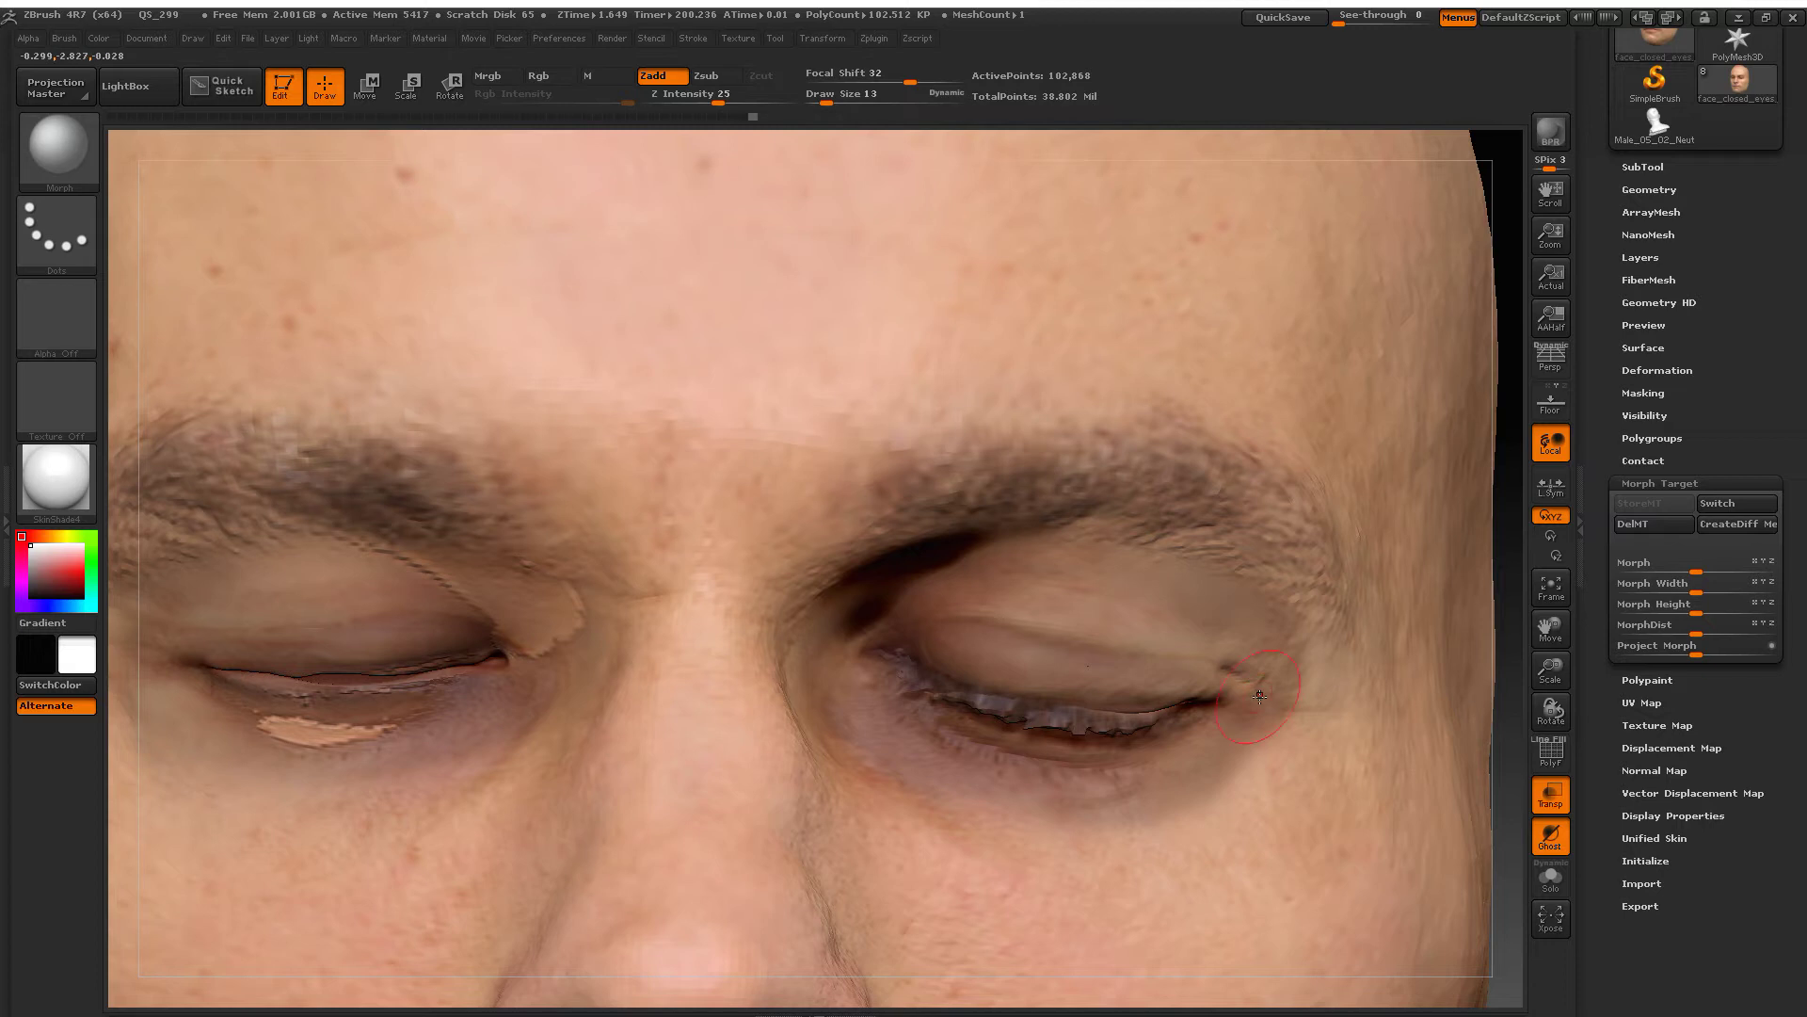
left_click_drag(1506, 715, 1365, 725)
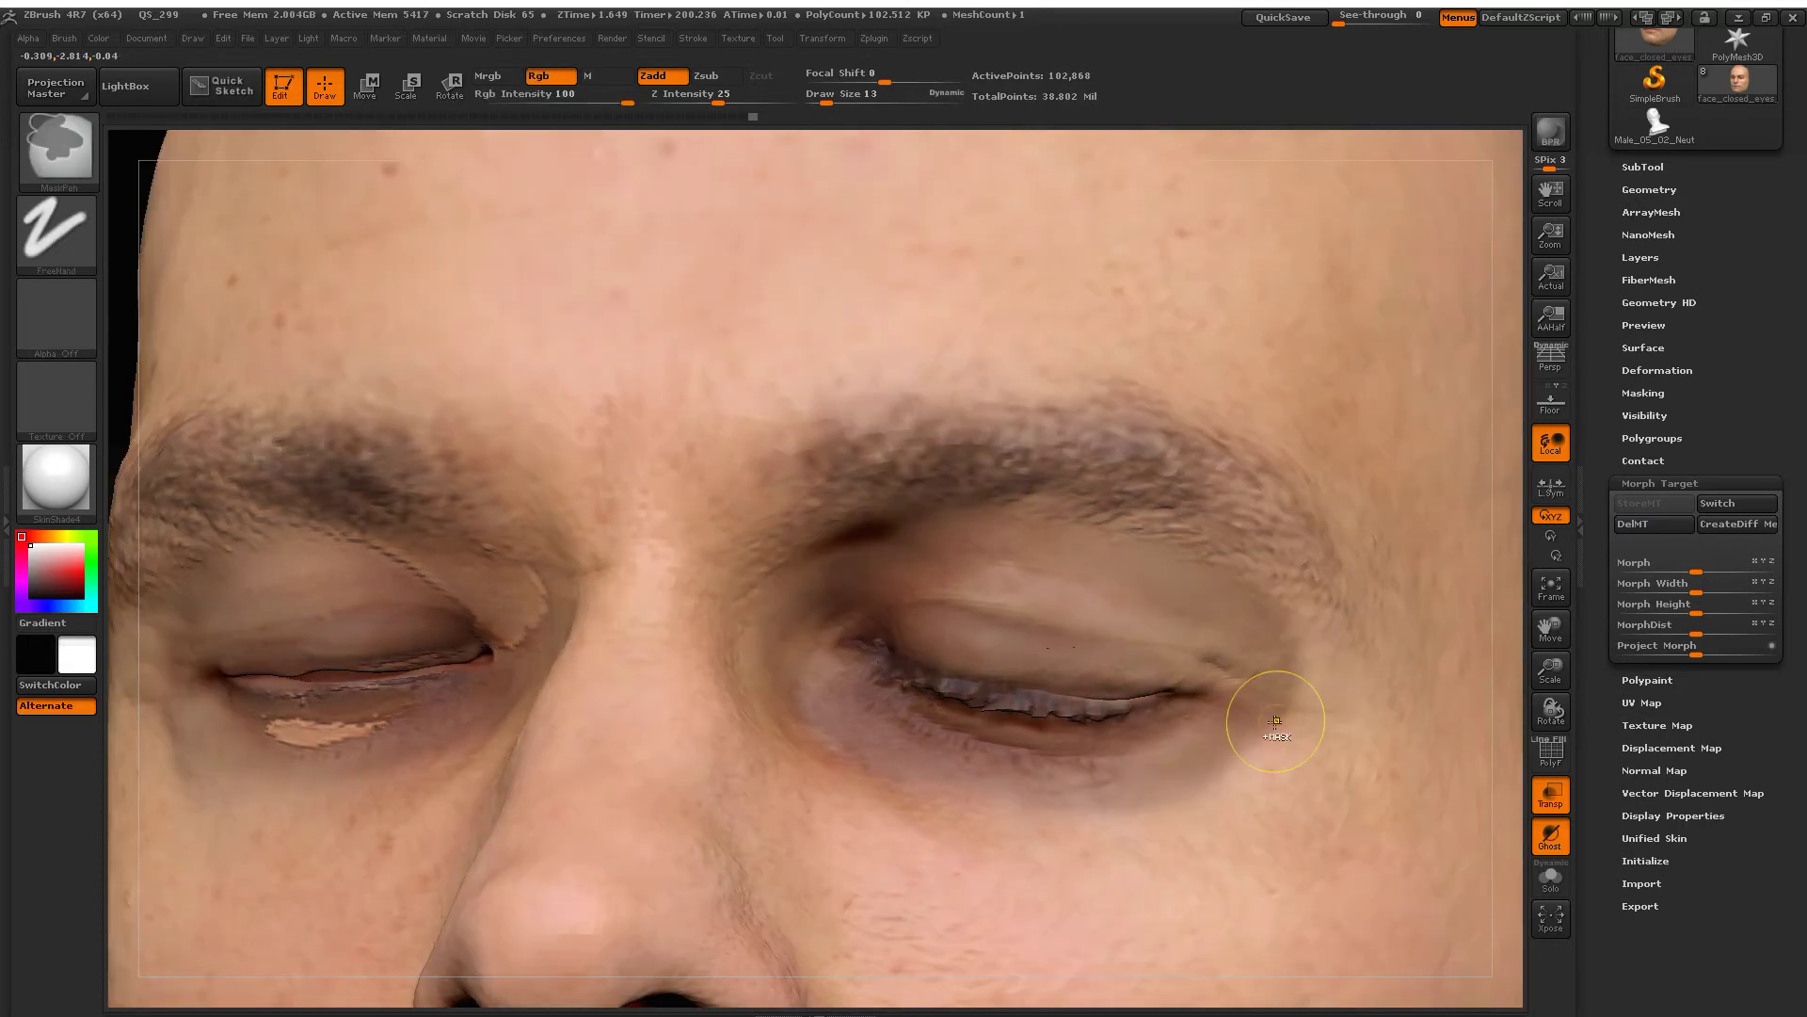
left_click_drag(1591, 716, 1601, 396)
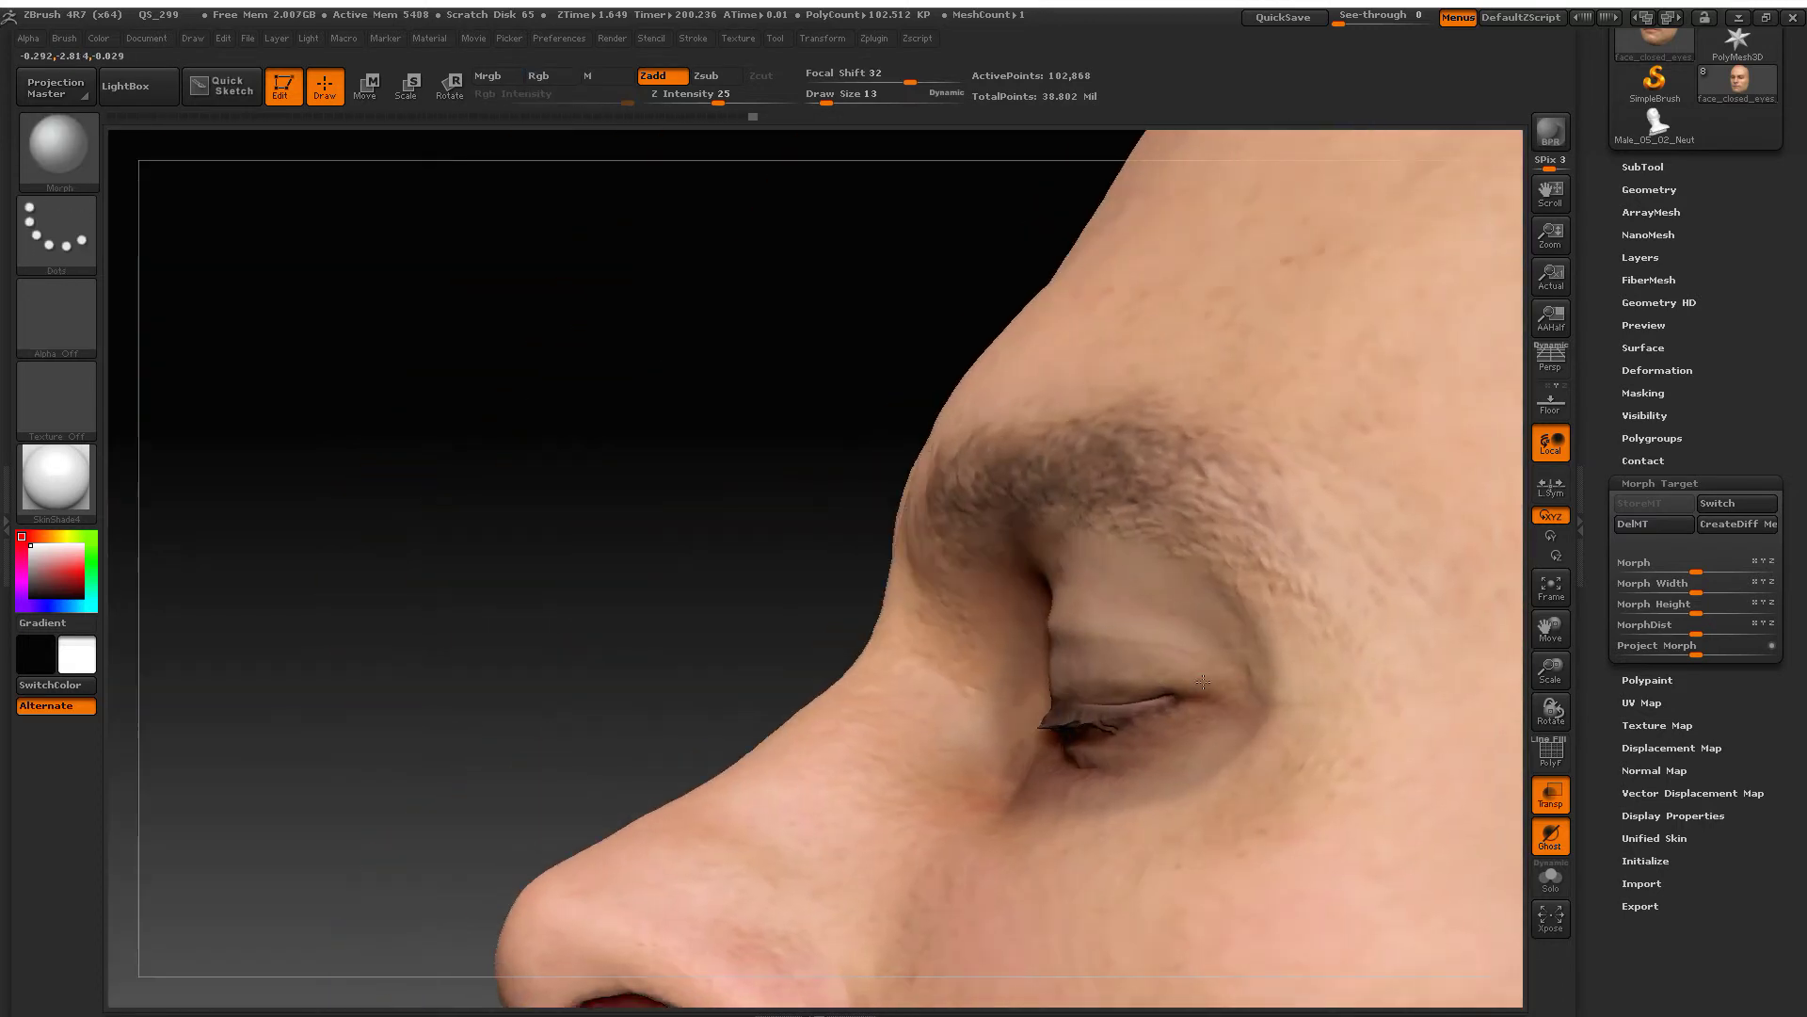
scroll(1601, 397, "up", 2)
Step: Raise the face mesh to subdivision level 7 and orbit to inspect it
left_click(1636, 278)
left_click_drag(1131, 761, 1081, 773)
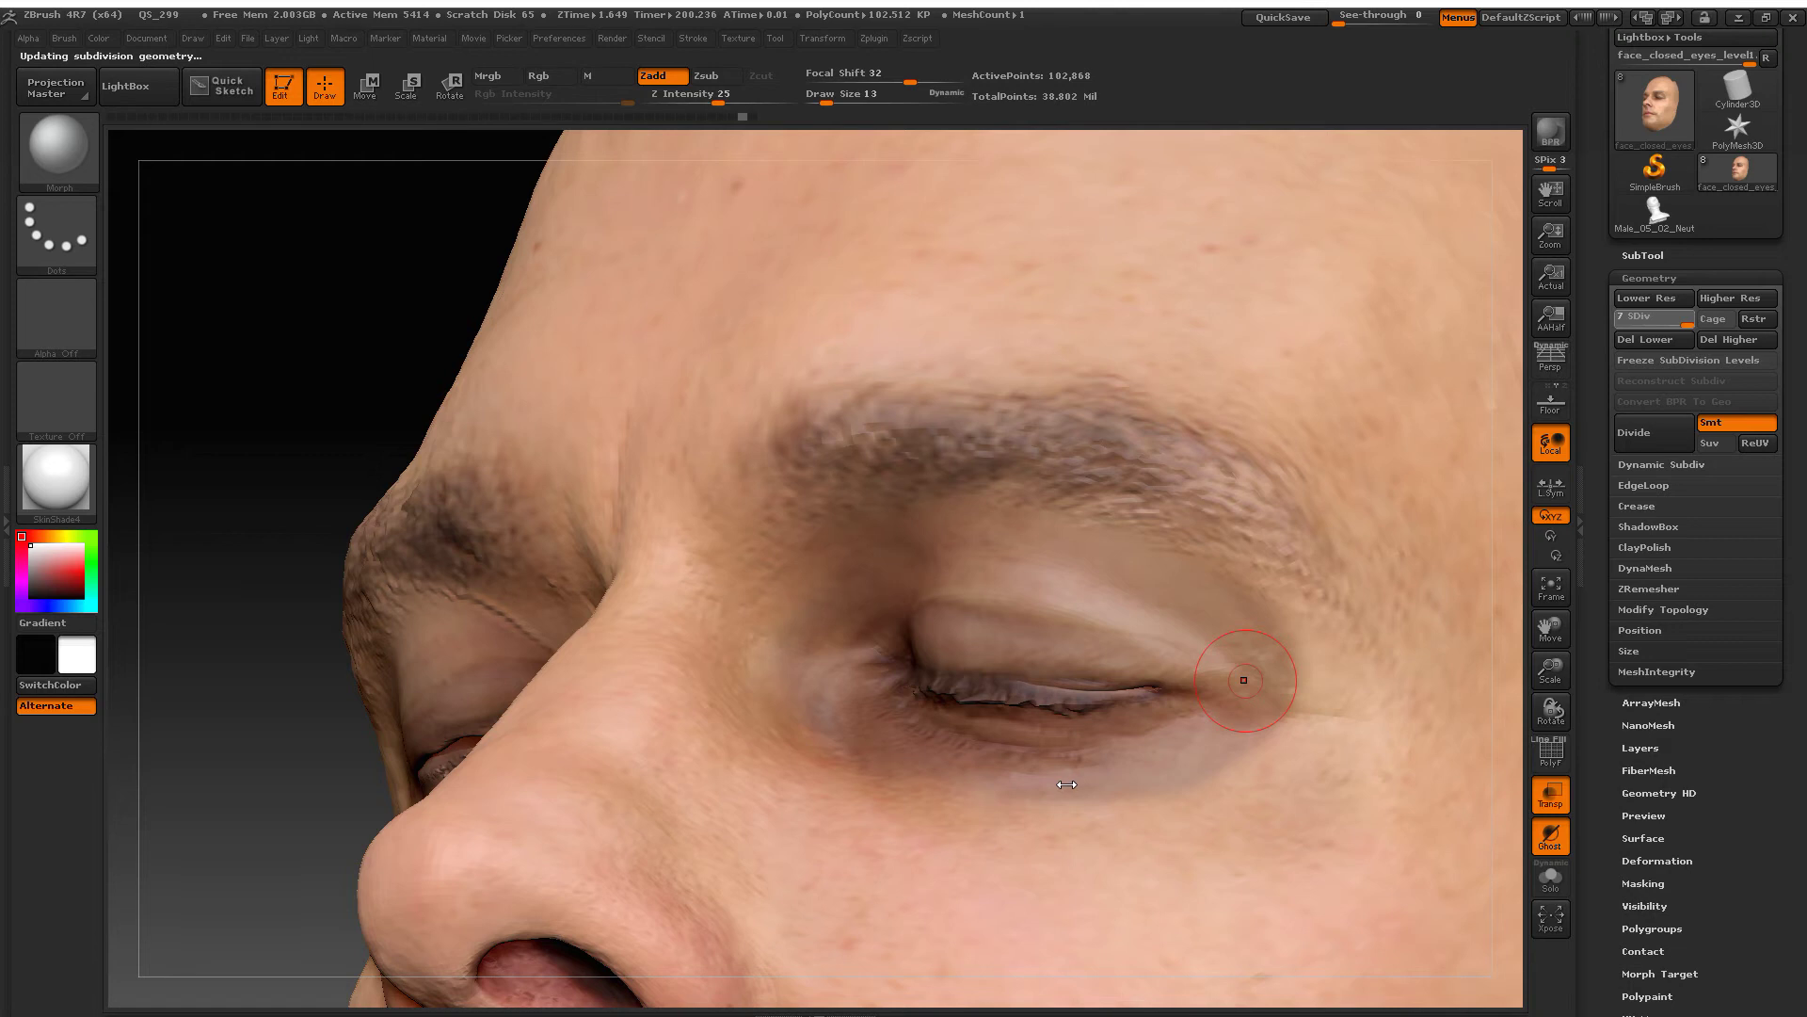
left_click_drag(1067, 784, 1170, 803)
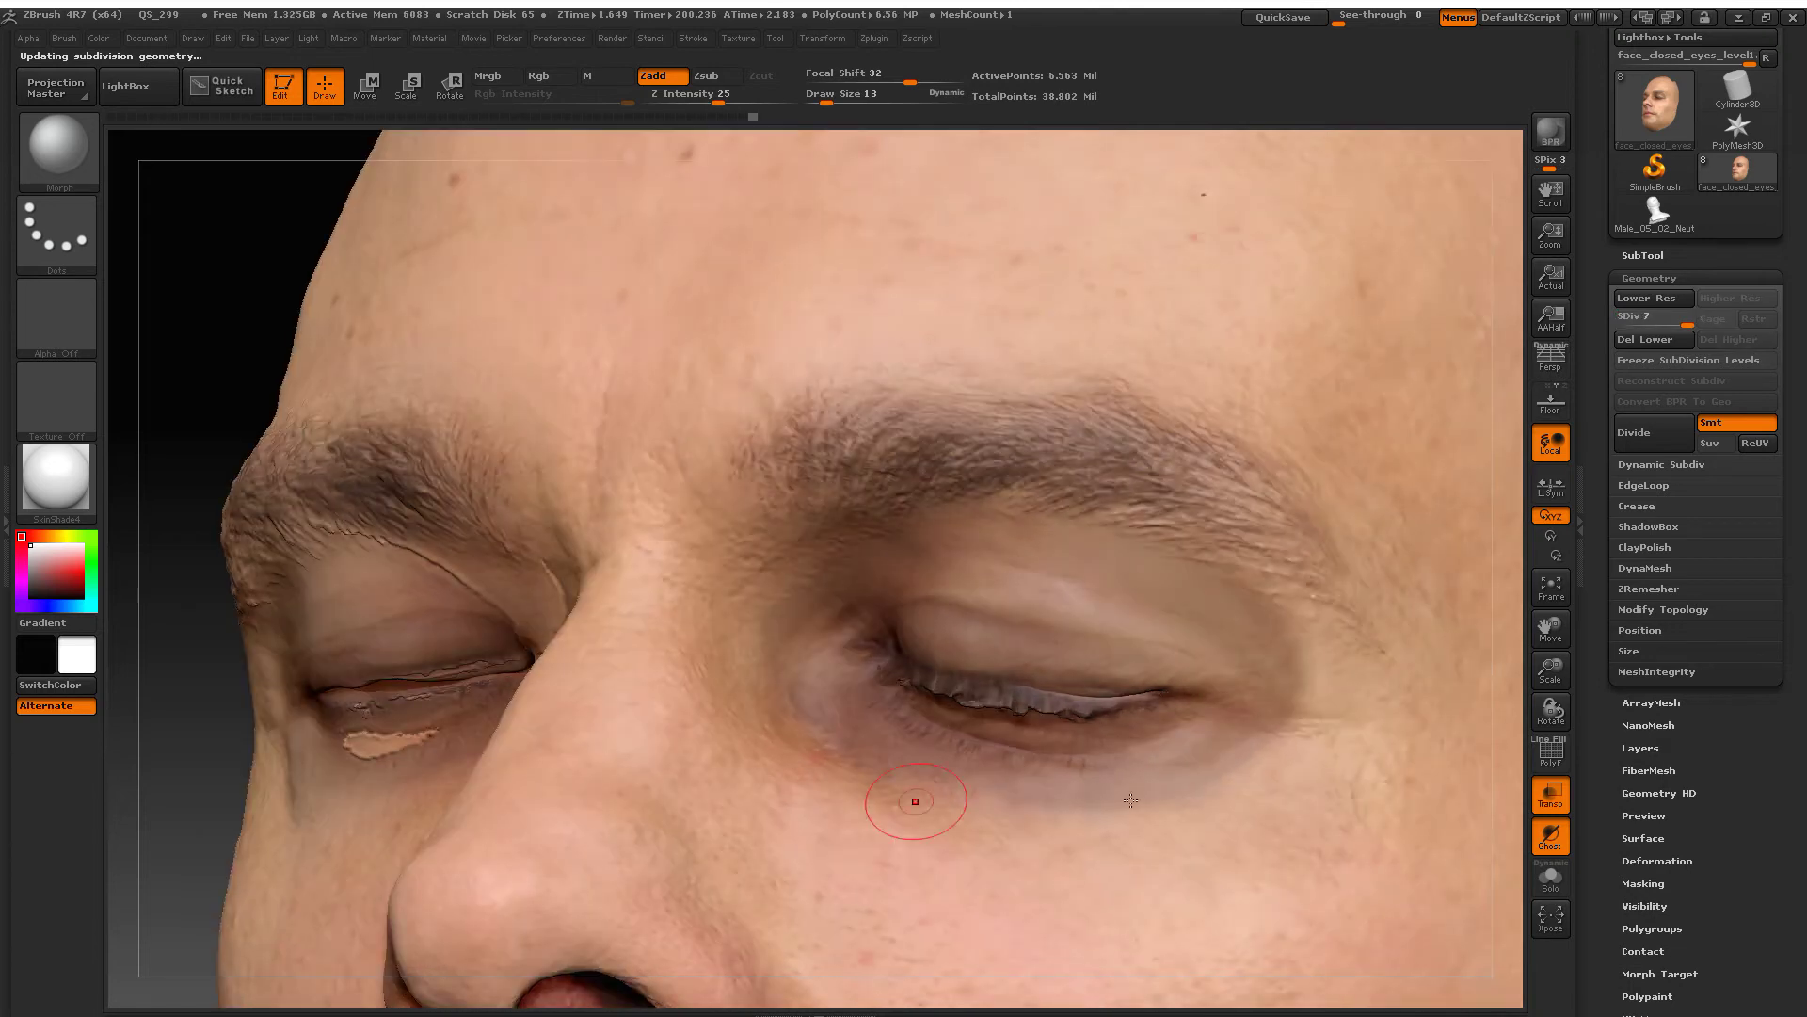
mouse_move(1171, 803)
left_mouse_down()
mouse_move(1221, 781)
mouse_move(1073, 800)
mouse_move(1159, 808)
mouse_move(1291, 734)
mouse_move(1073, 810)
mouse_move(1191, 700)
mouse_move(854, 705)
mouse_move(920, 643)
left_mouse_up()
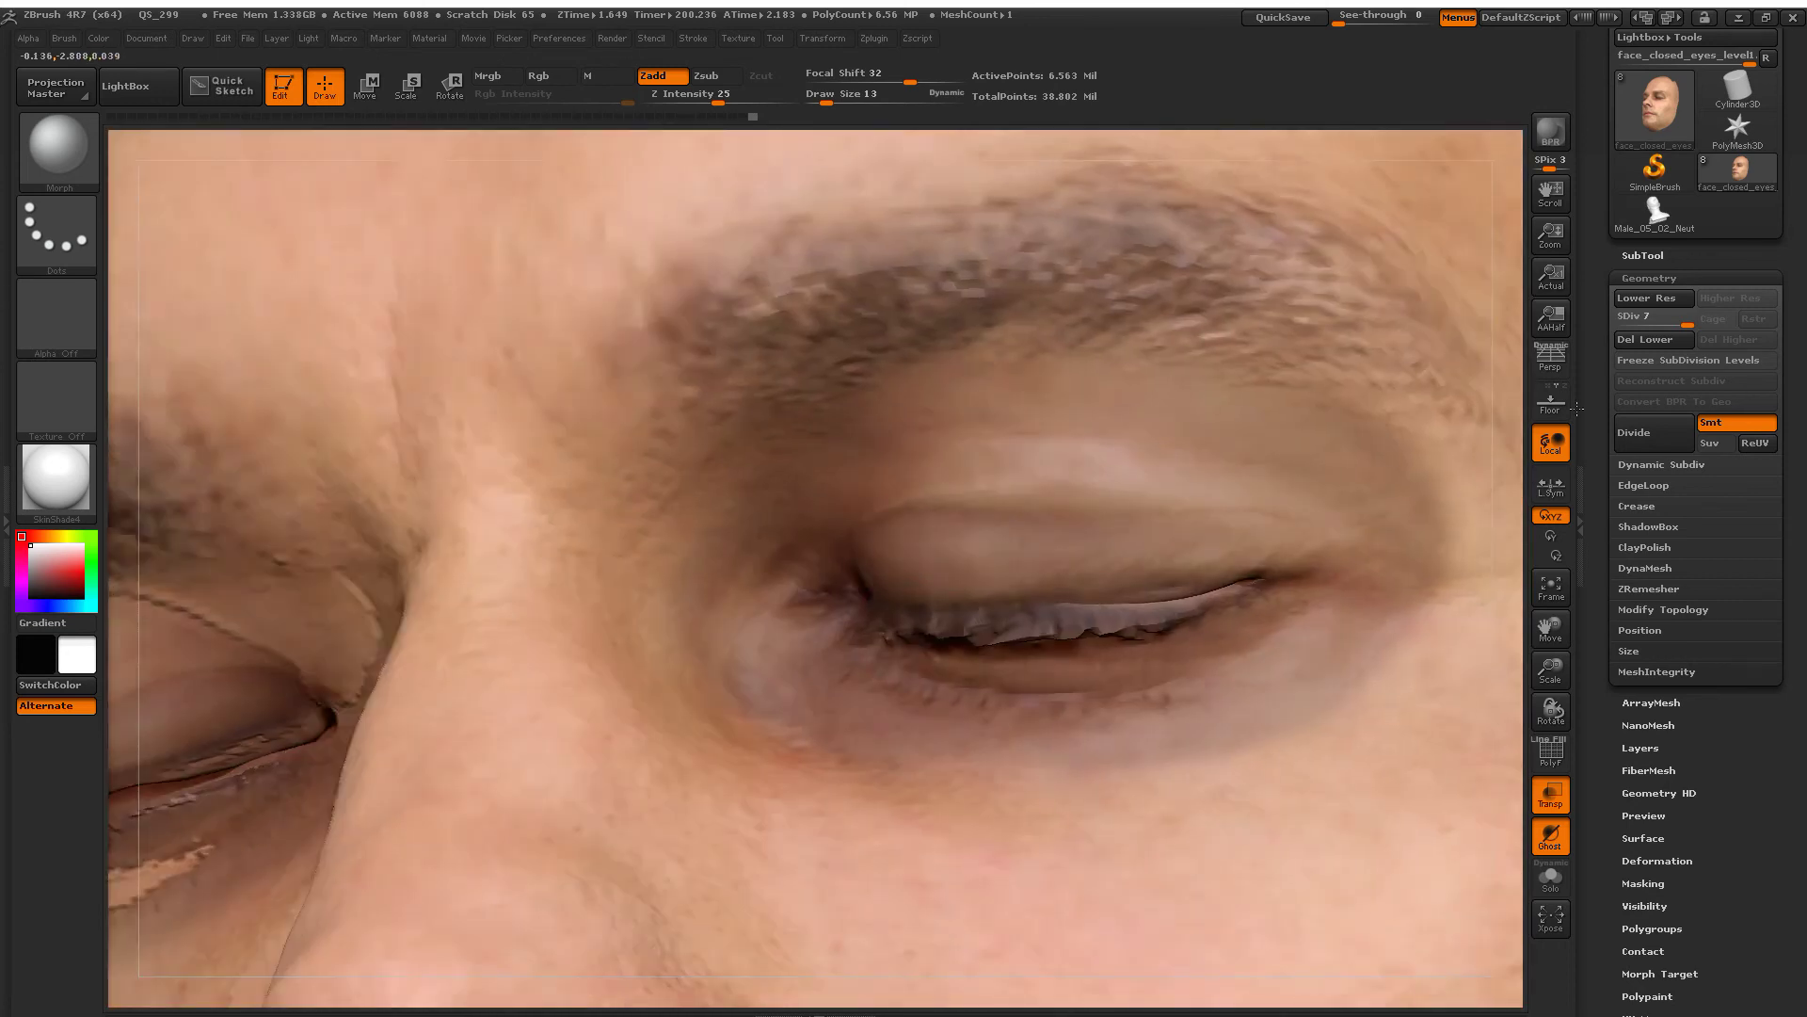
Step: Lower the mesh to subdivision level 4 and set brush Draw Size to 4
left_click_drag(1683, 323, 1649, 322)
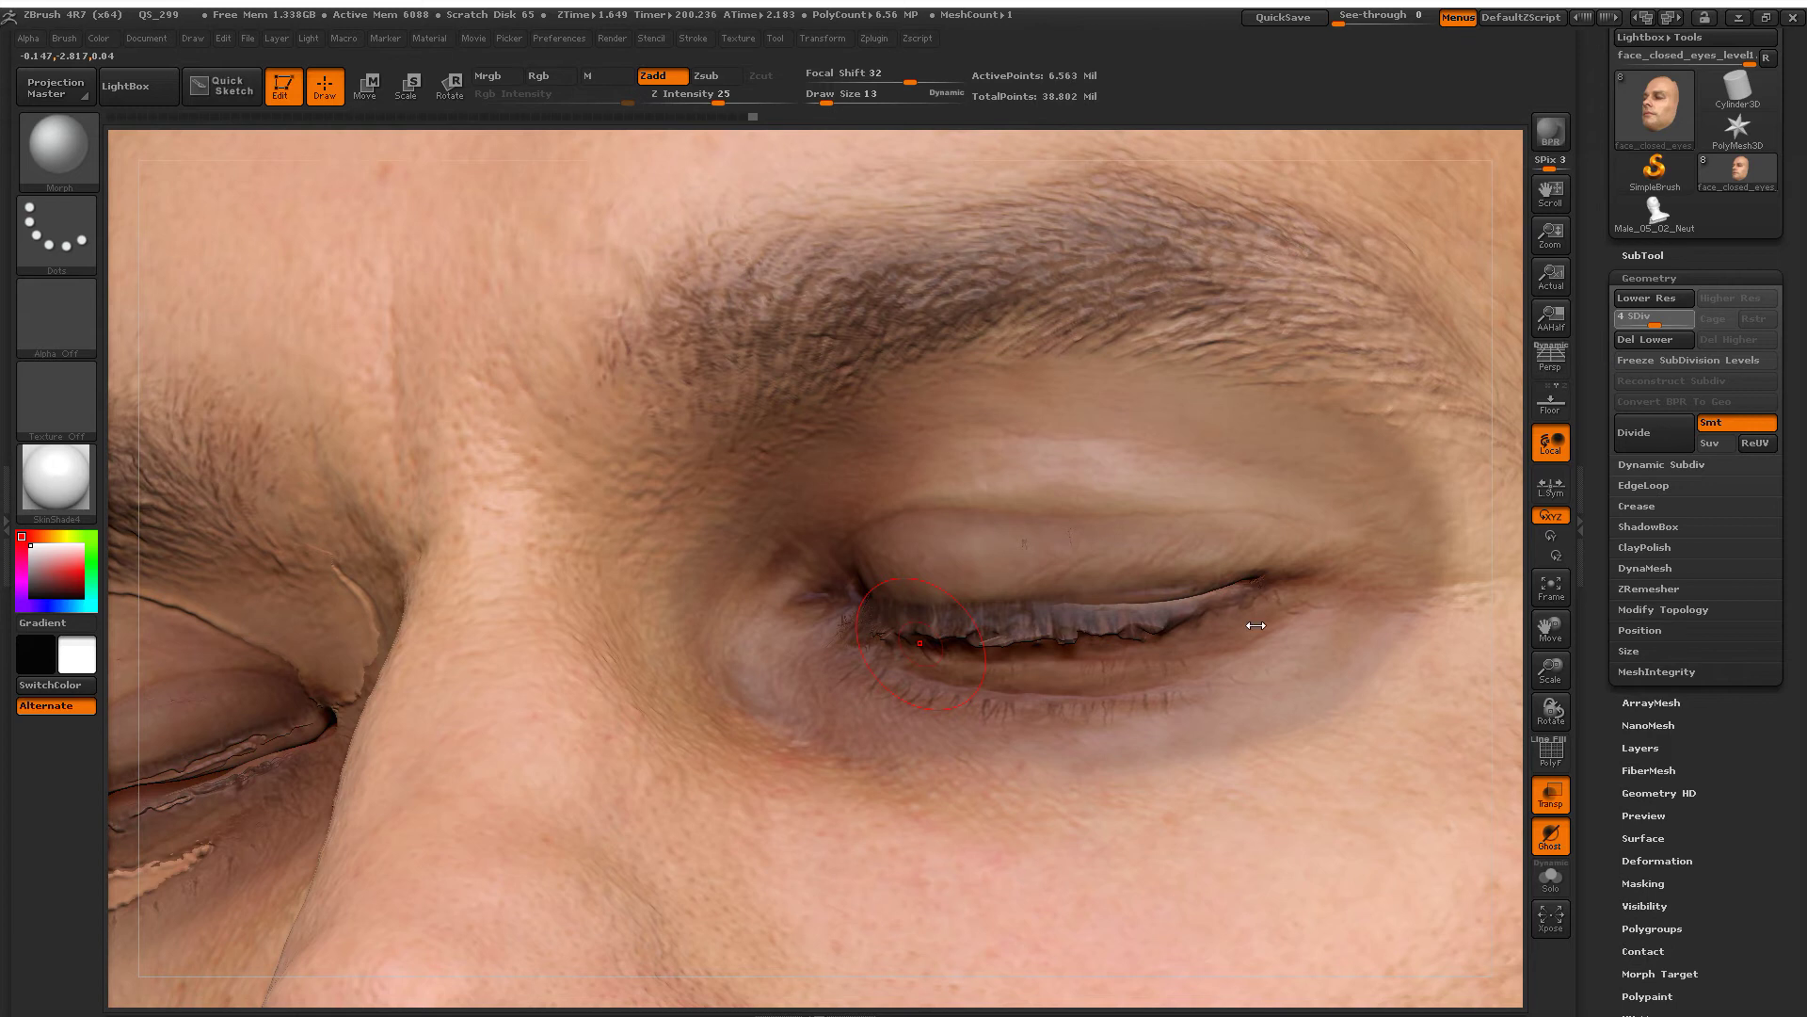
scroll(1062, 619, "up", 2)
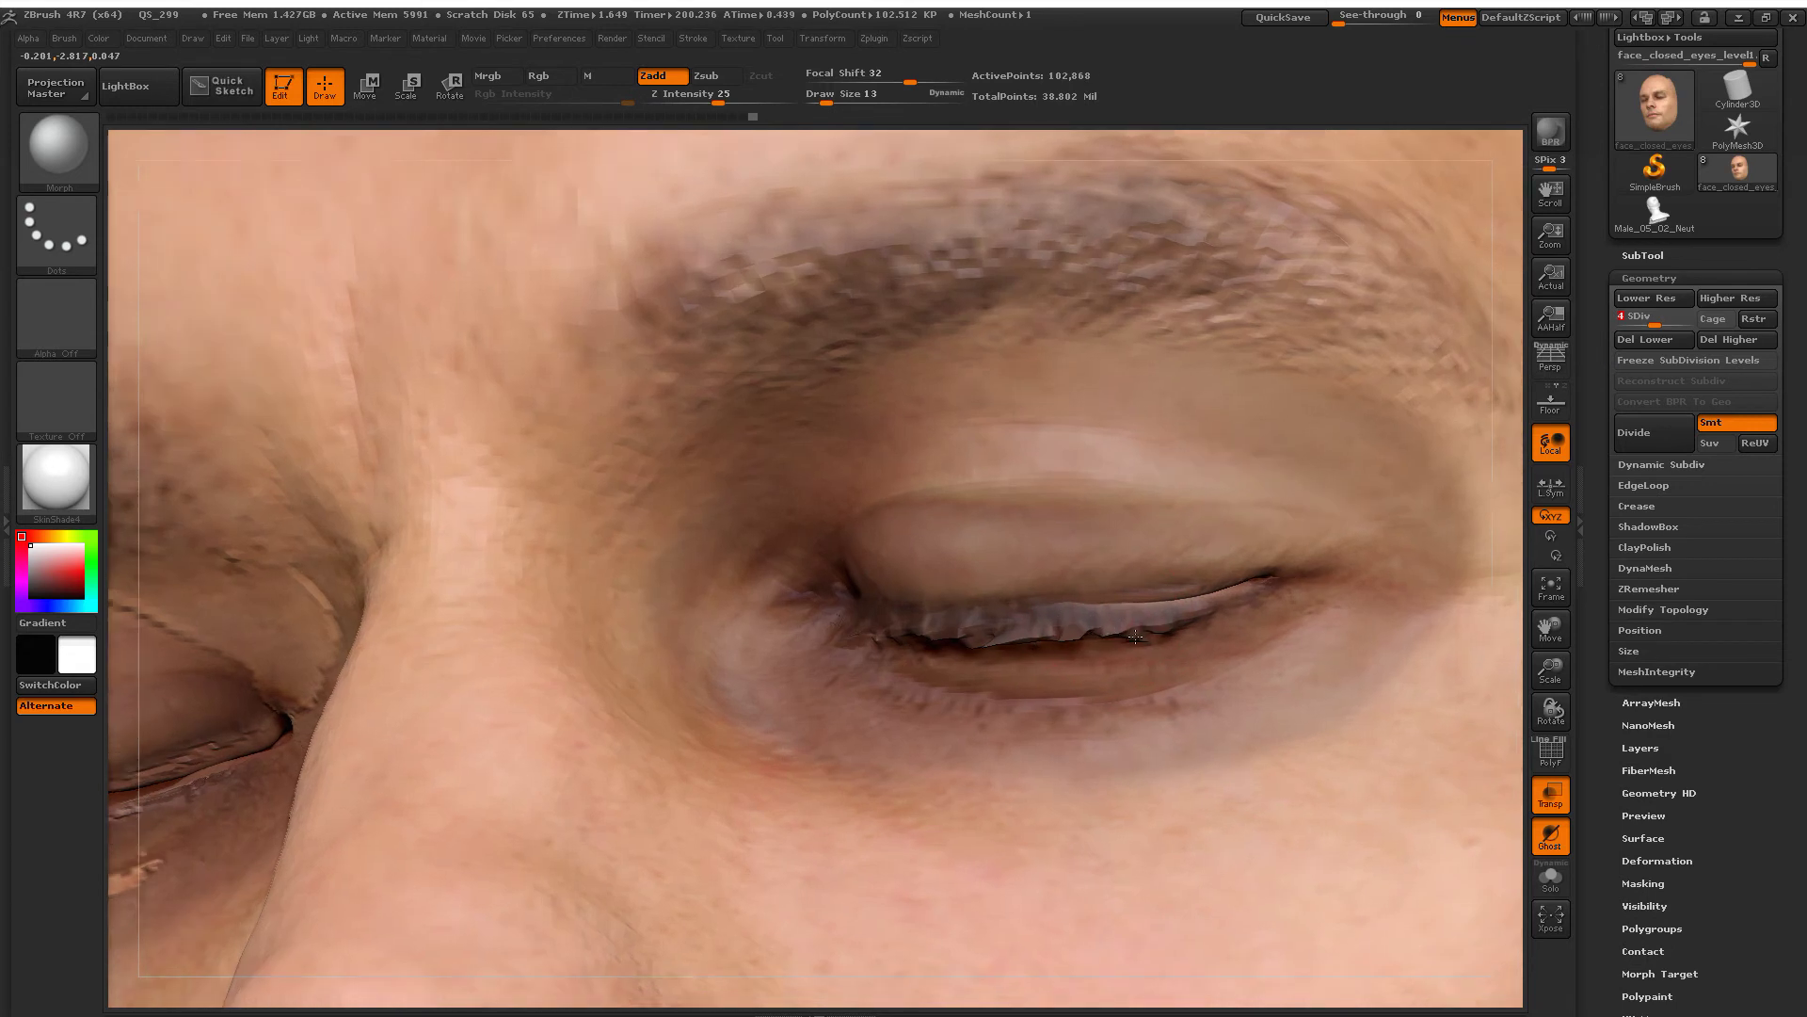
scroll(1062, 619, "up", 3)
key("space")
mouse_move(1097, 627)
left_mouse_down()
mouse_move(1074, 631)
mouse_move(1308, 617)
left_mouse_up()
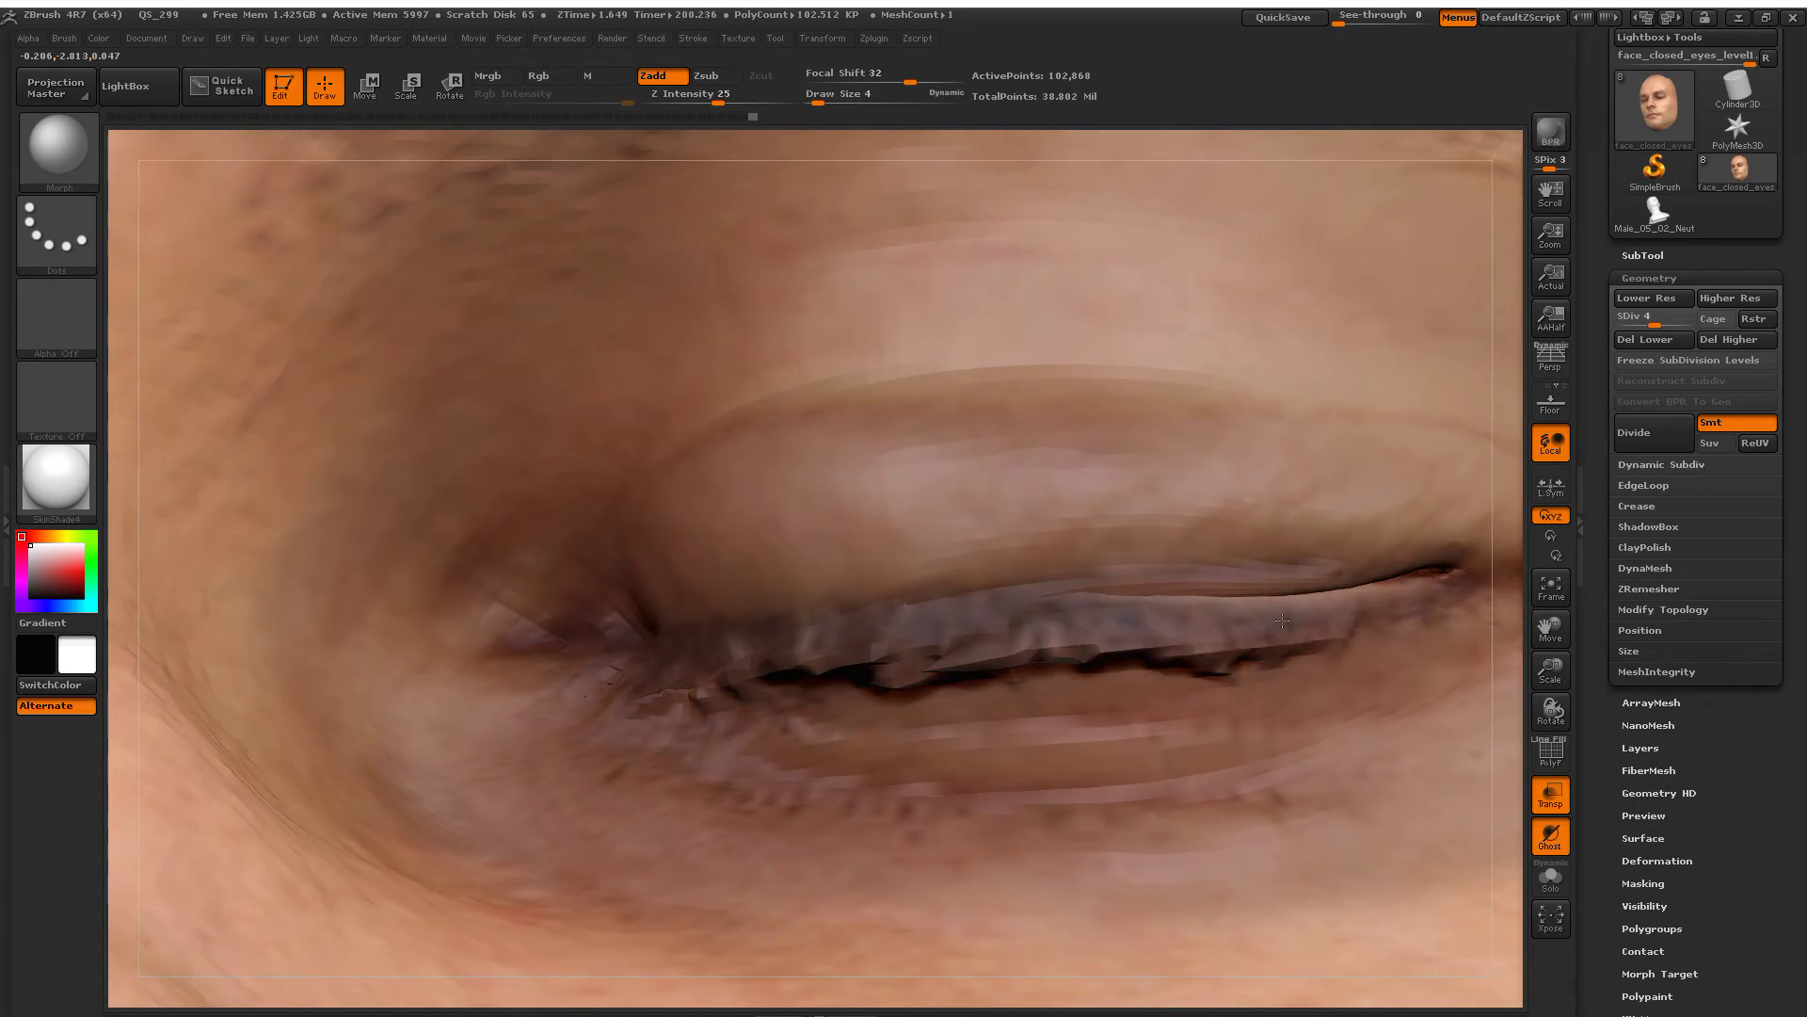
Step: Smooth the jagged lower-lid edge and reshape the upper-lid edge
left_click_drag(1200, 643, 967, 650, "shift")
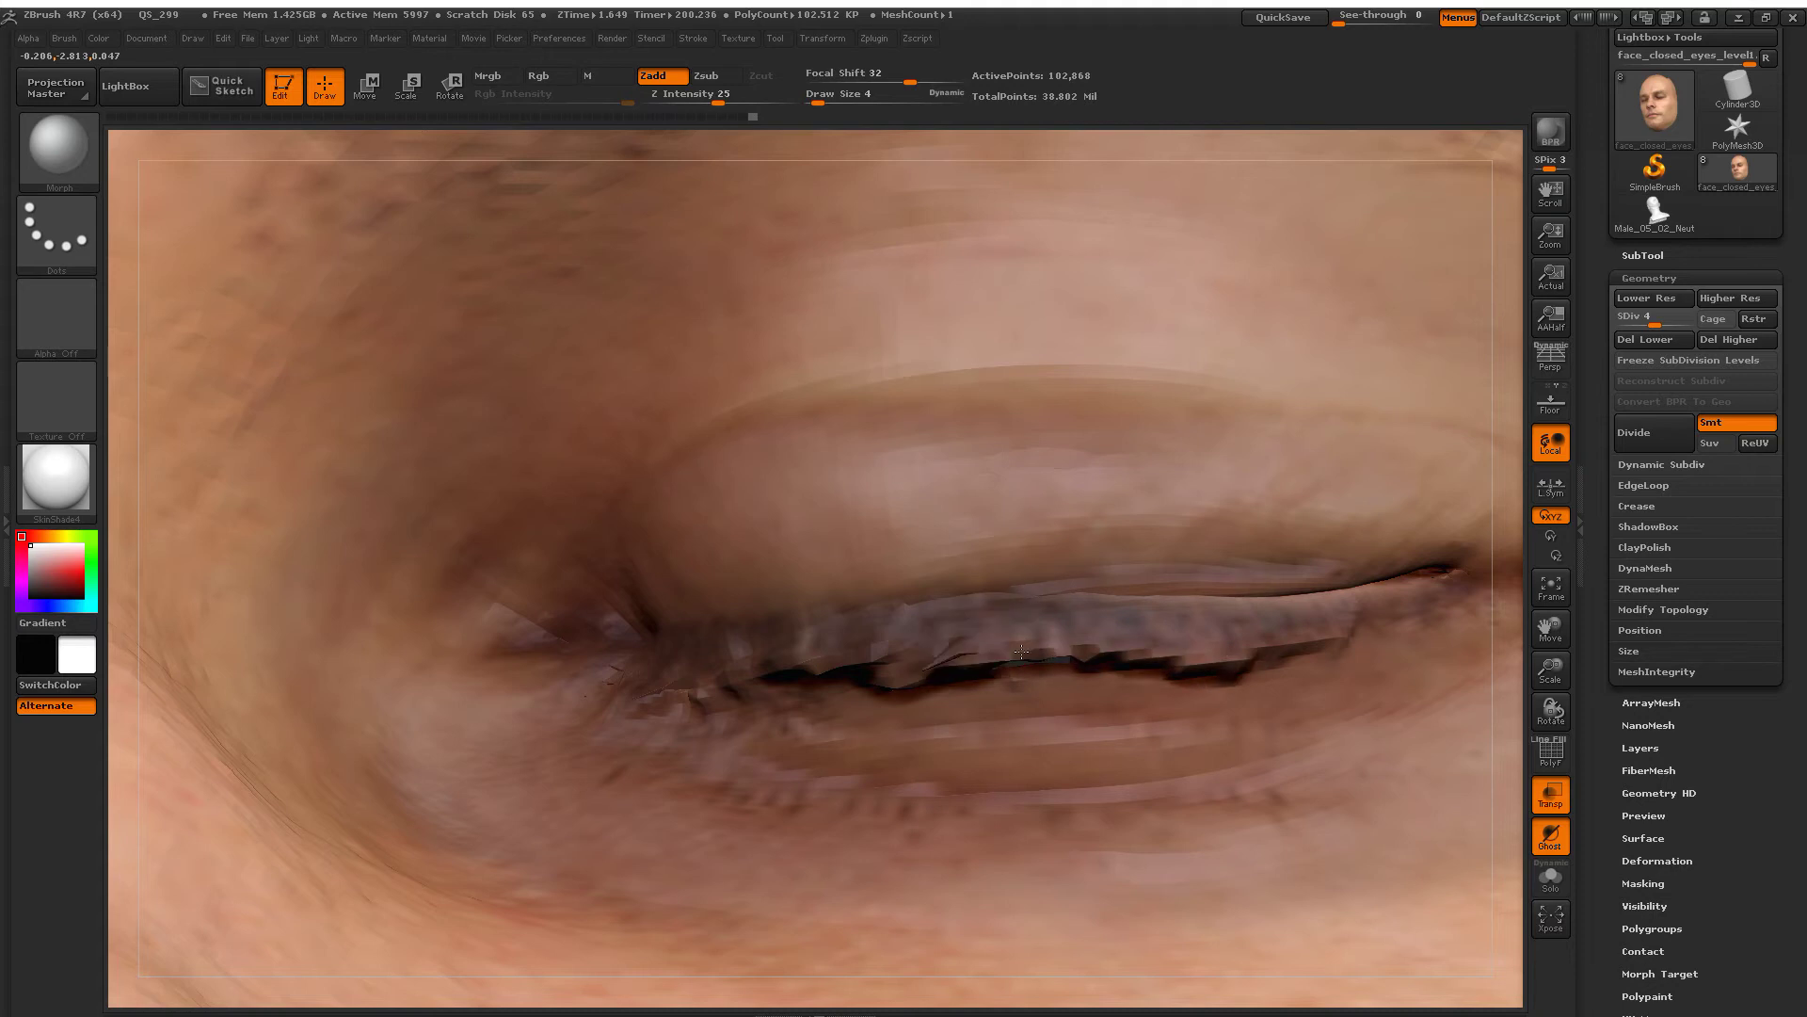
mouse_move(876, 656)
left_mouse_down("shift")
mouse_move(810, 664)
mouse_move(932, 629)
left_mouse_up("shift")
mouse_move(1075, 603)
left_mouse_down()
mouse_move(942, 595)
mouse_move(772, 622)
left_mouse_up()
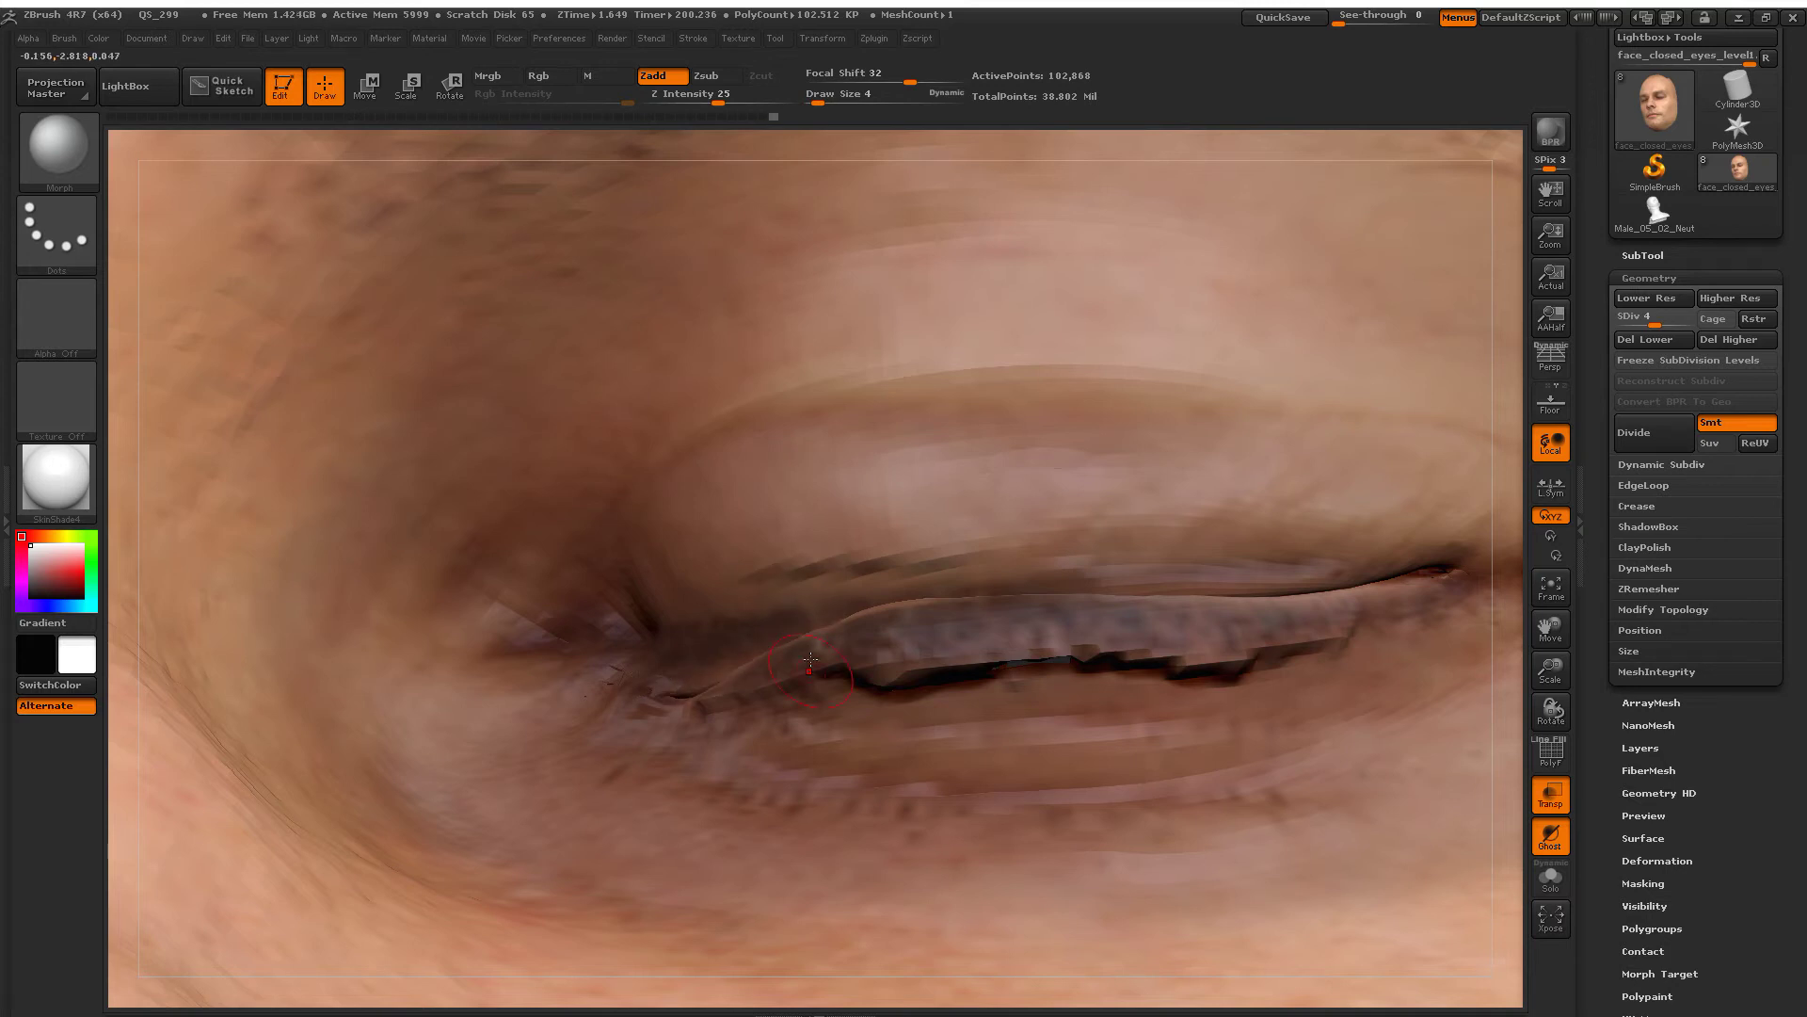
mouse_move(712, 659)
left_mouse_down()
mouse_move(599, 690)
mouse_move(613, 706)
left_mouse_up()
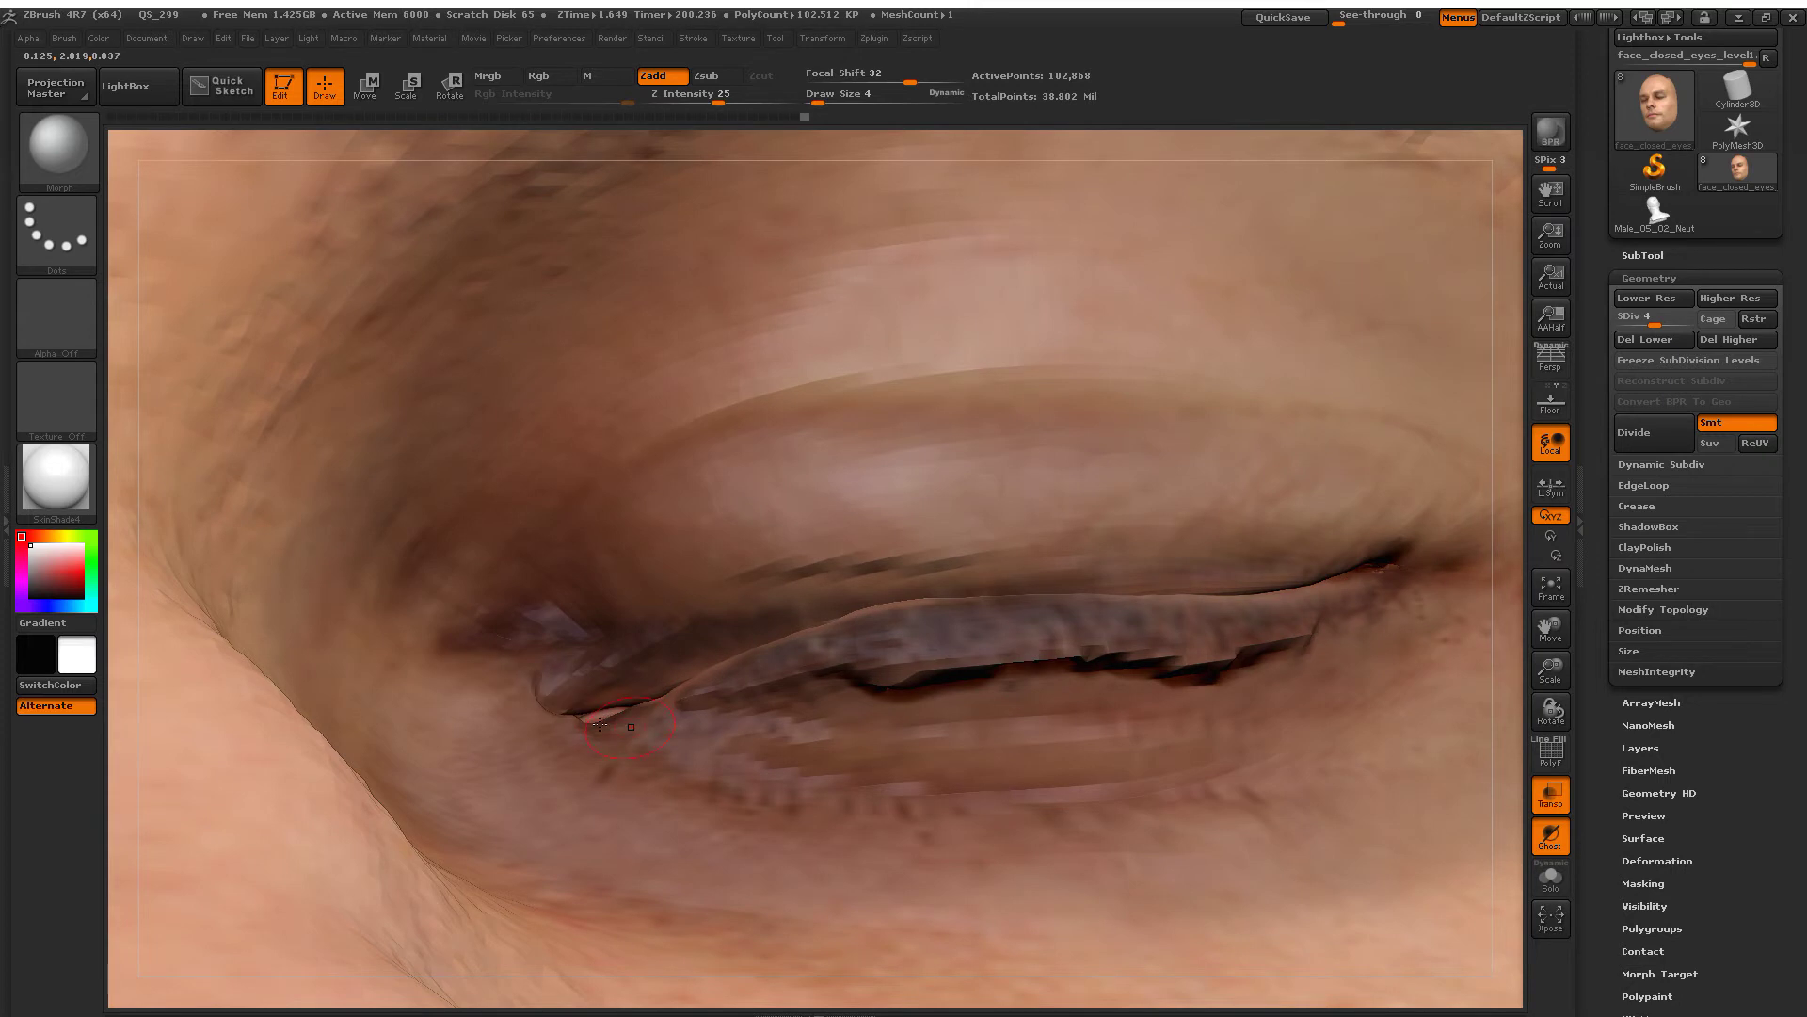
Step: Clean up the inner corner, lid crease and dark streaks, then return to SDiv 7
left_click_drag(536, 694, 621, 733)
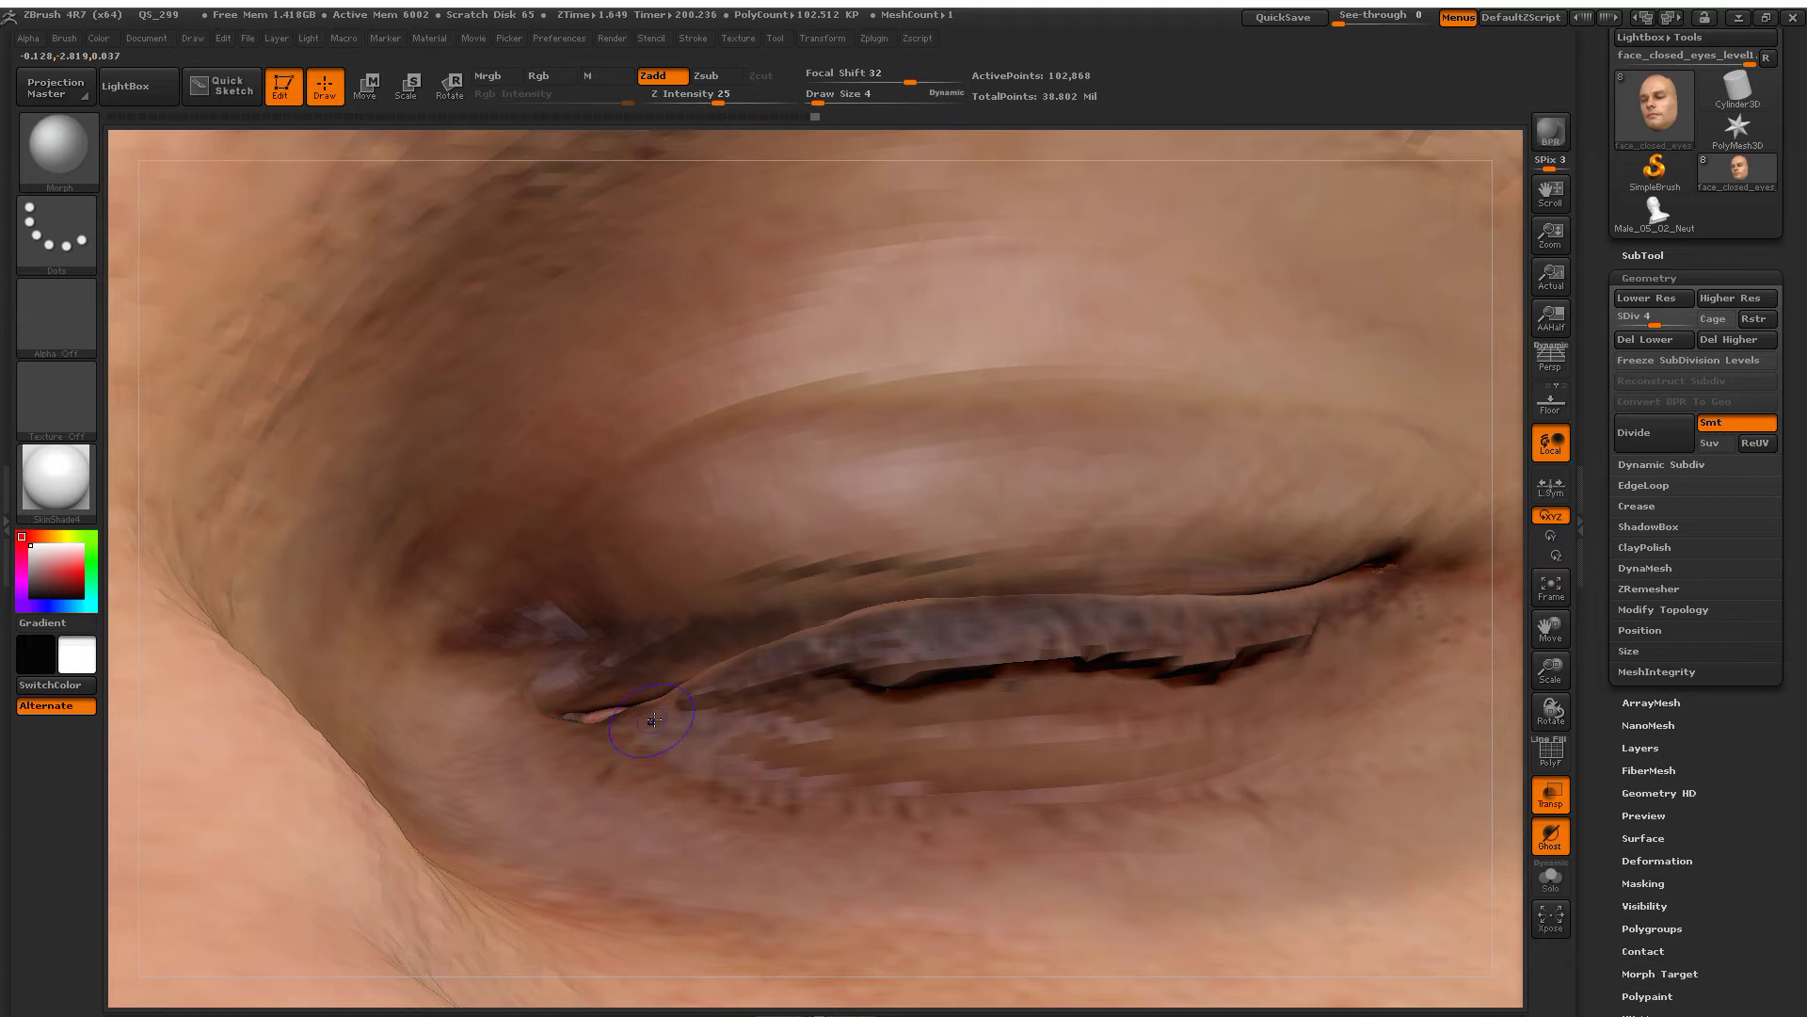
left_click_drag(741, 697, 1246, 650, "shift")
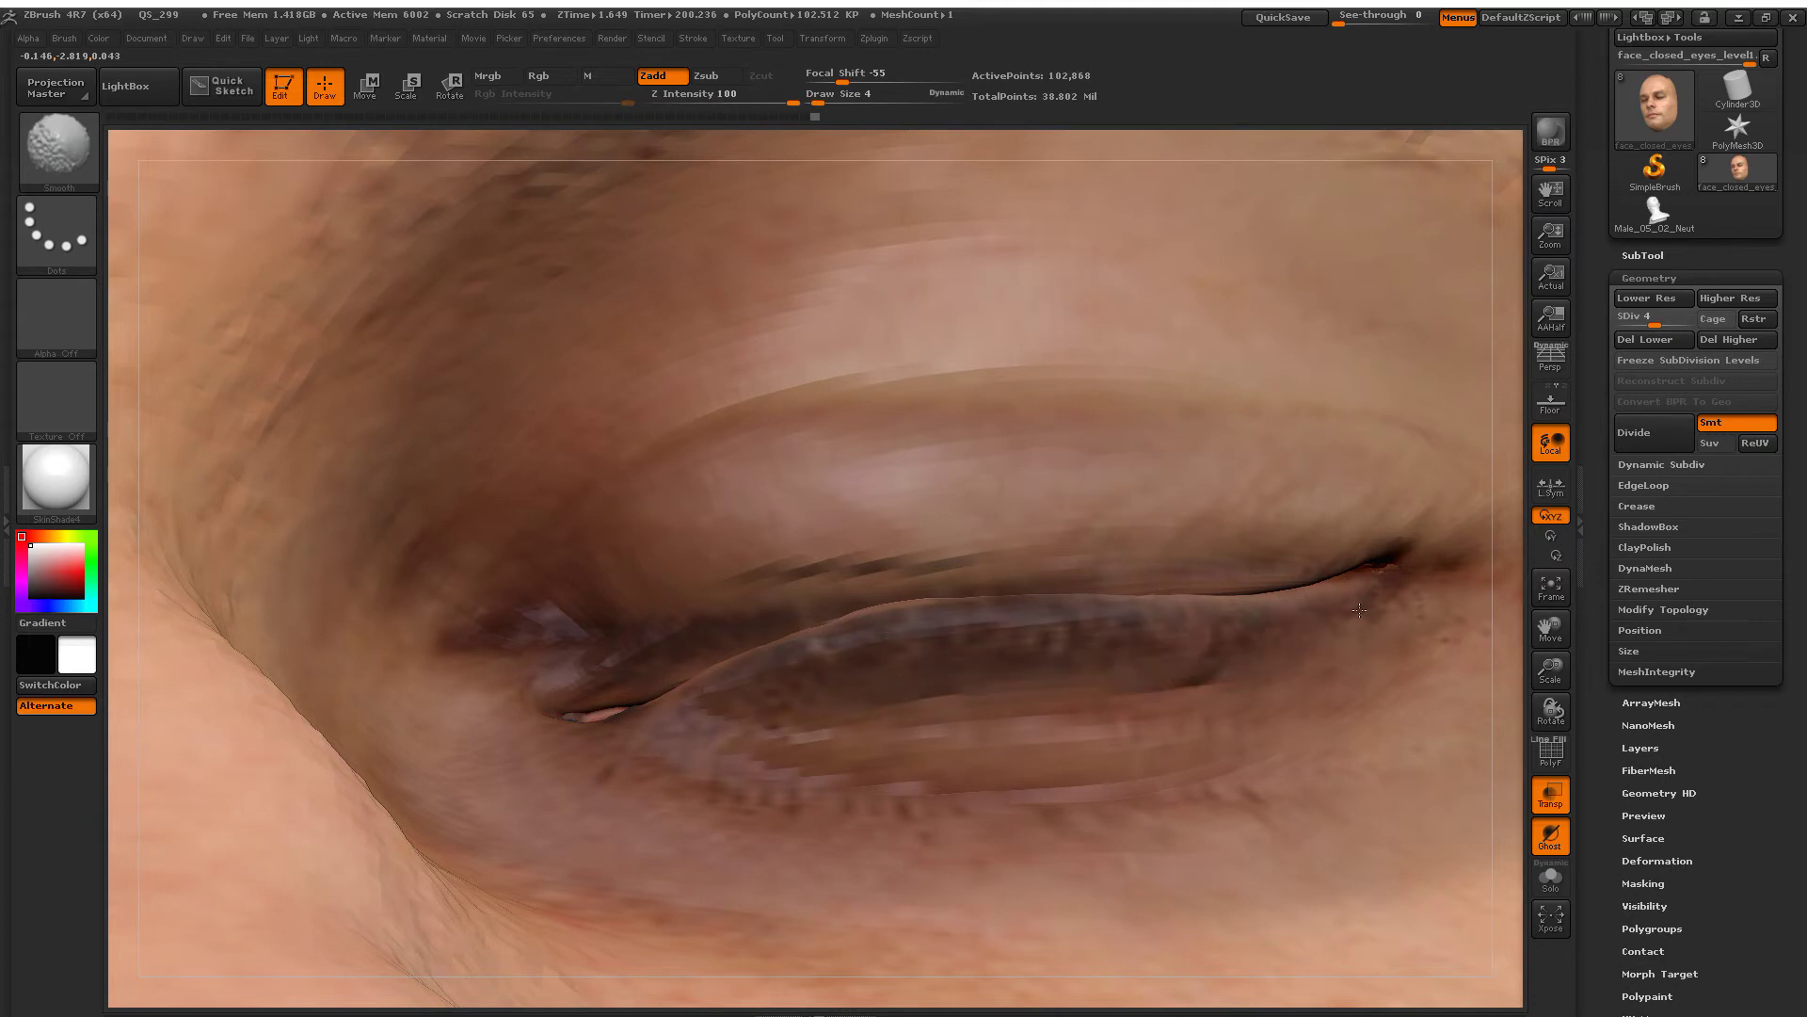
left_click_drag(936, 538, 757, 599, "shift")
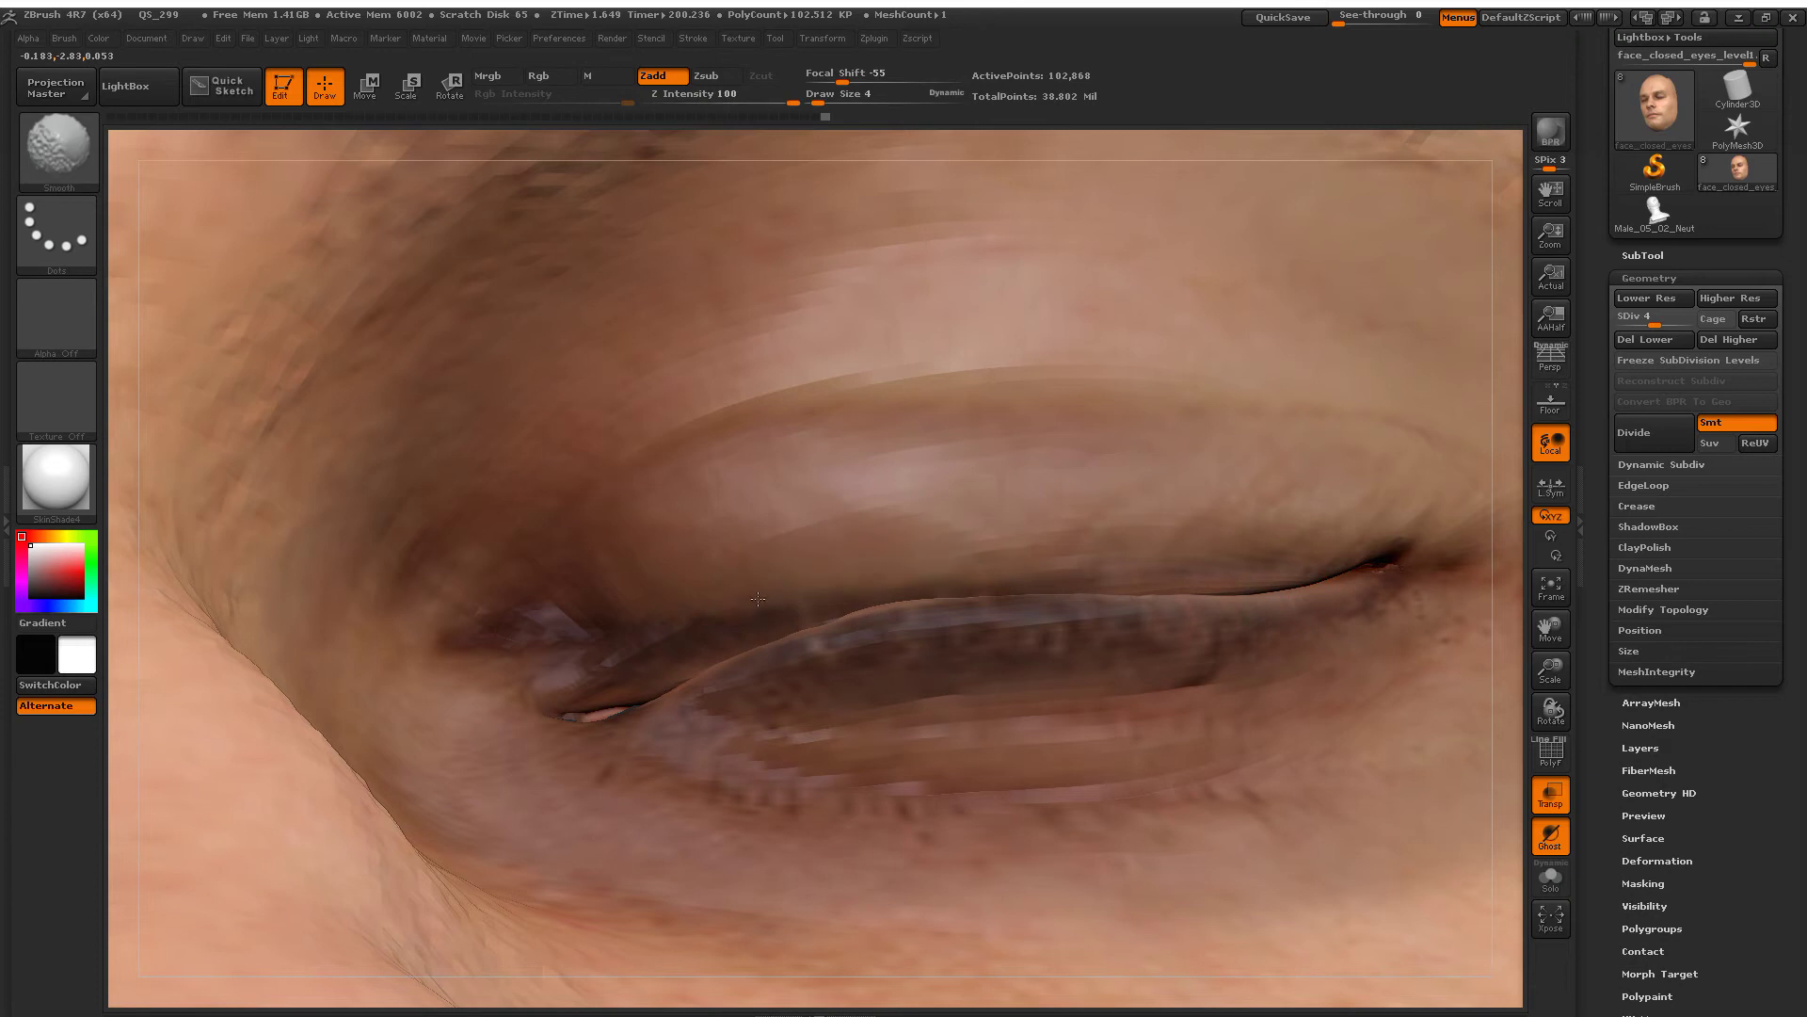
left_click_drag(663, 646, 603, 673, "shift")
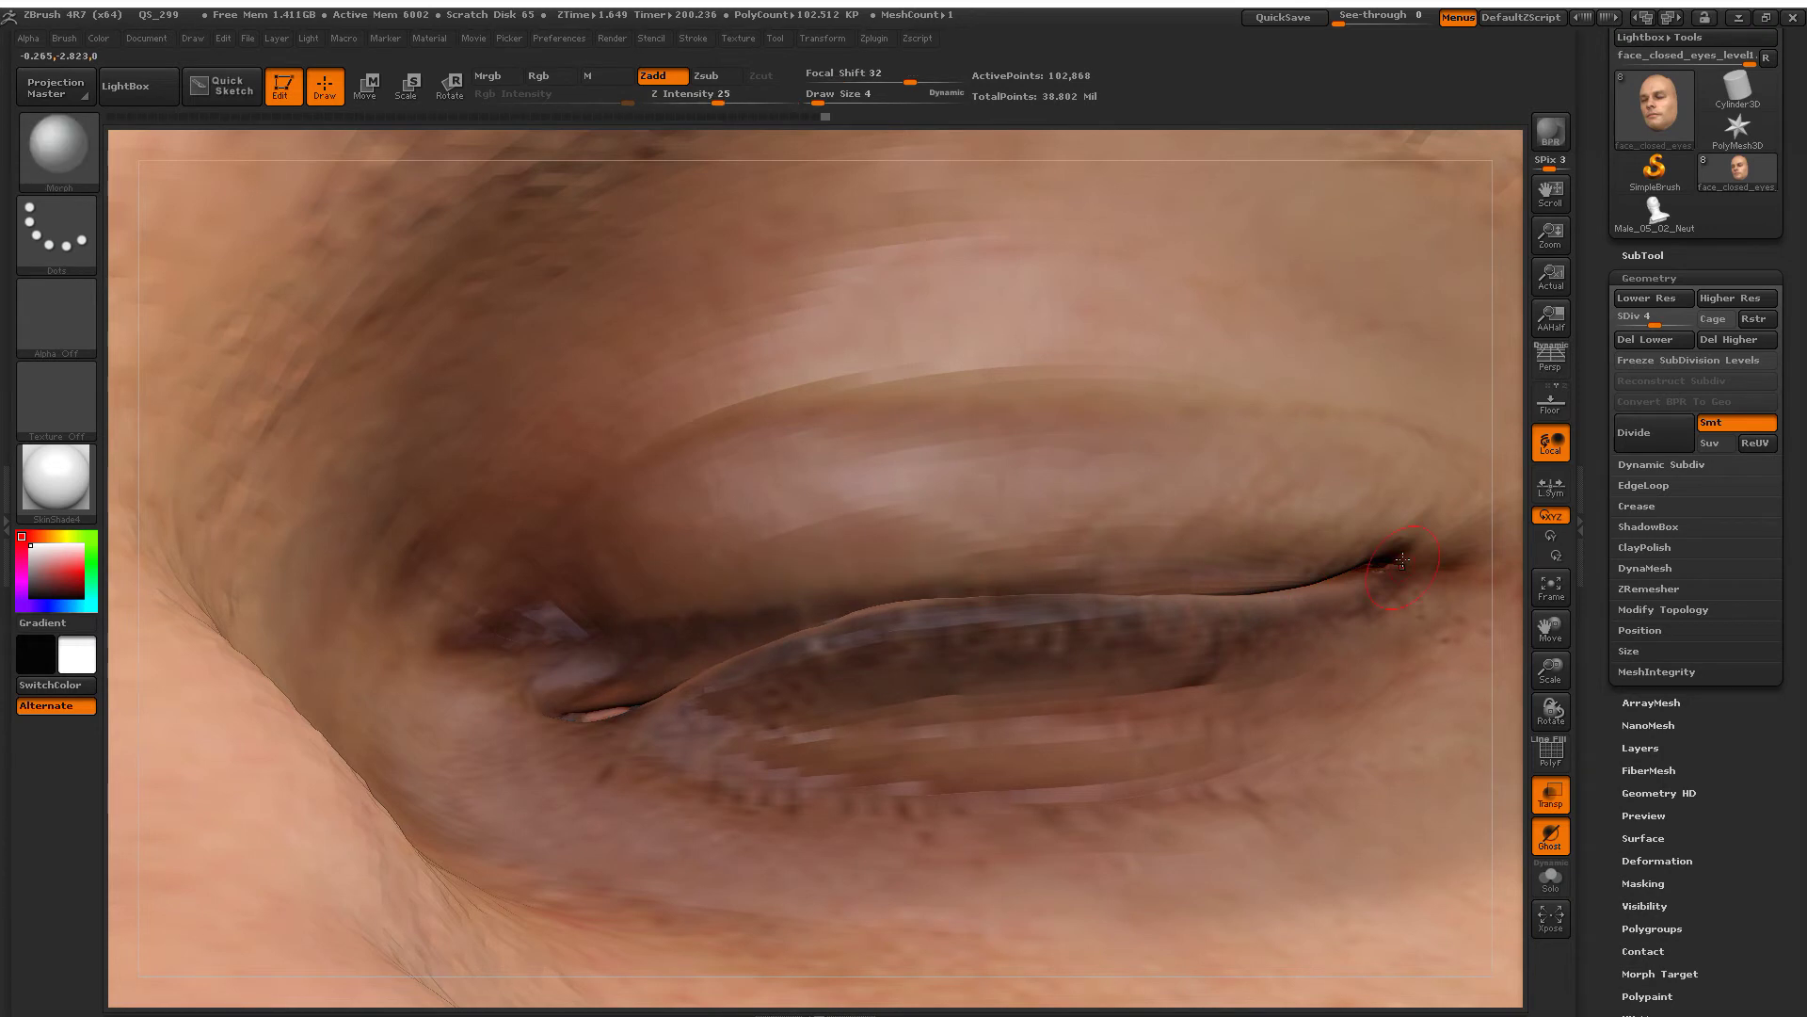
mouse_move(1115, 702)
left_mouse_down()
mouse_move(1098, 714)
mouse_move(1196, 676)
left_mouse_up()
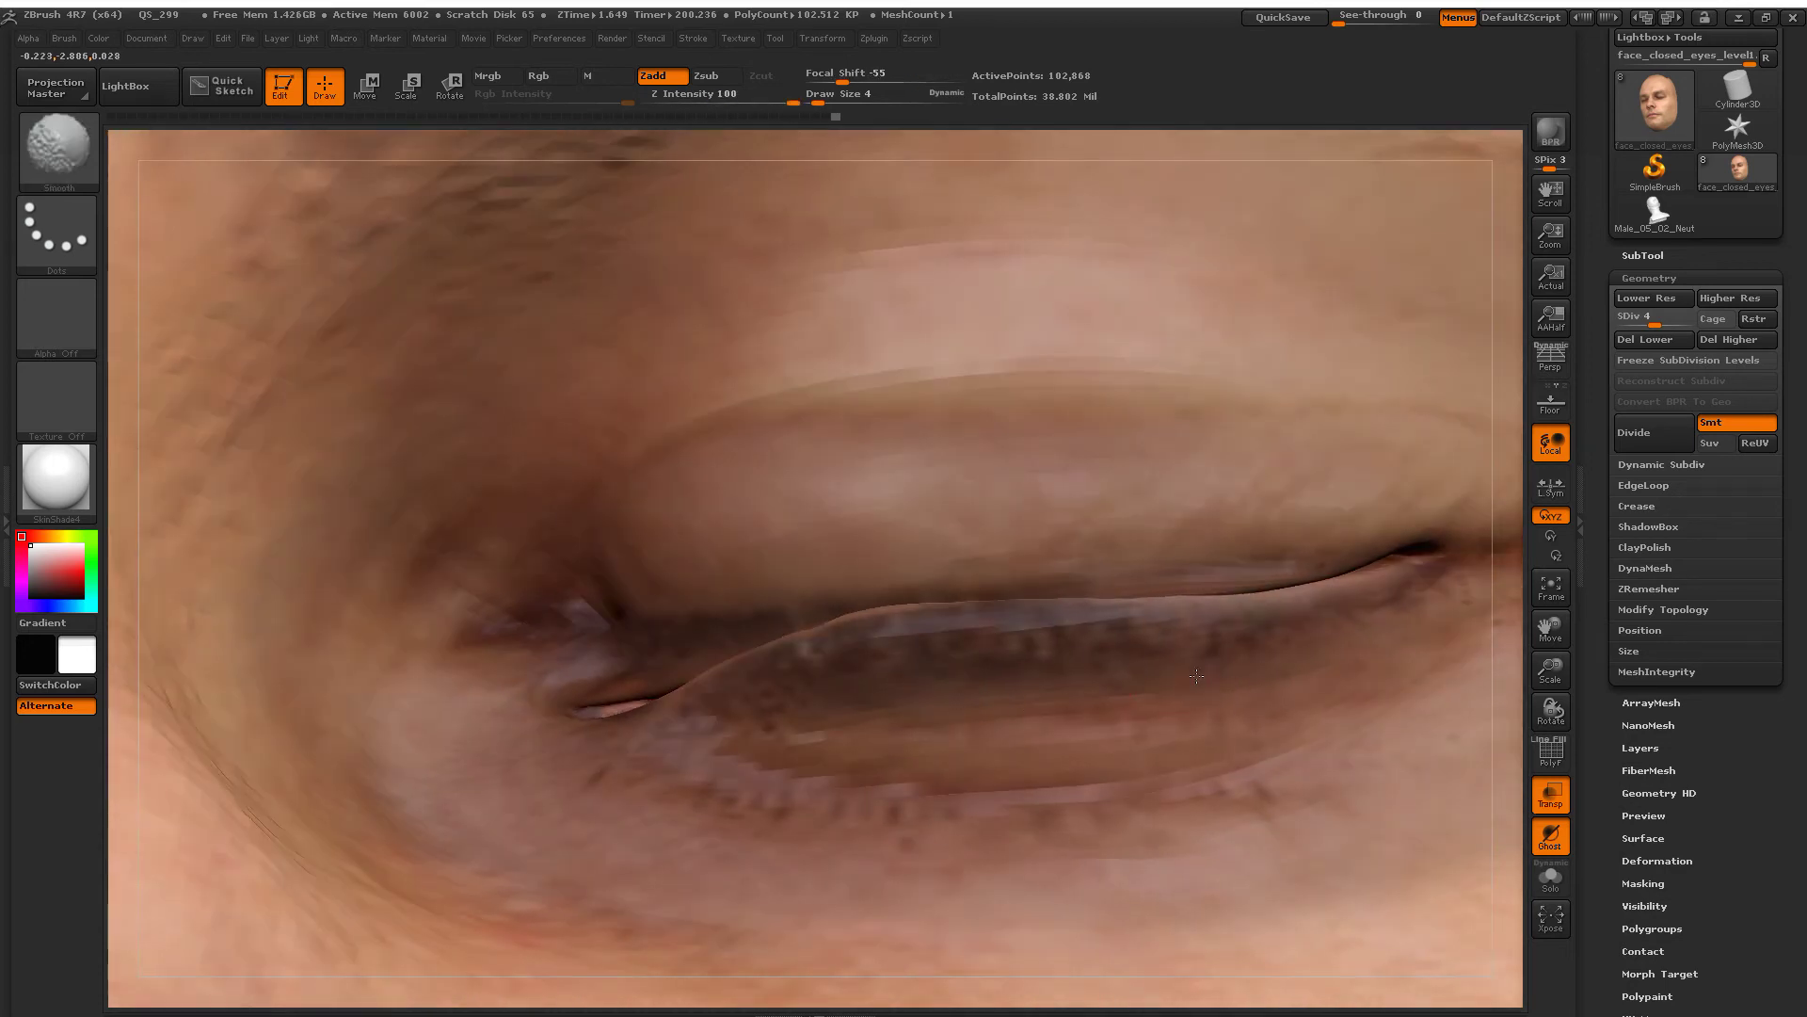
left_click_drag(1657, 324, 1681, 326)
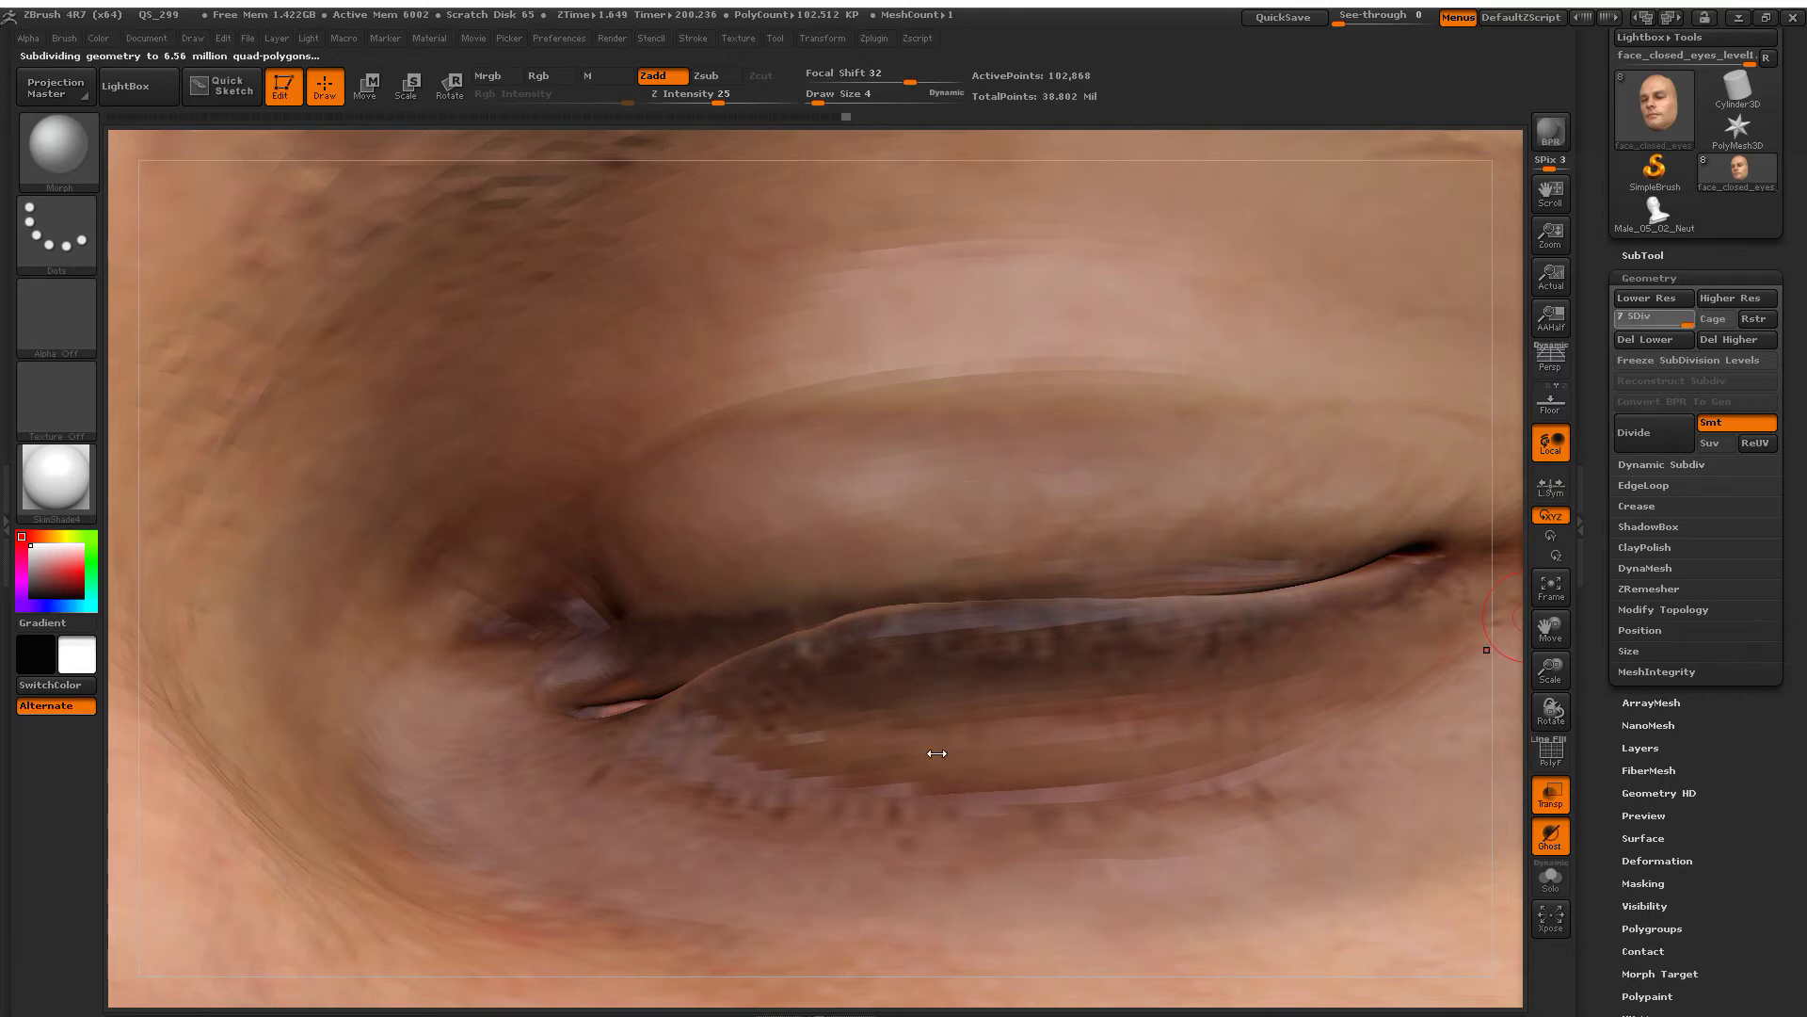
Step: Smooth the lower lid, then at SDiv 5 morph and smooth its jagged edge
left_click_drag(1128, 695, 1071, 636)
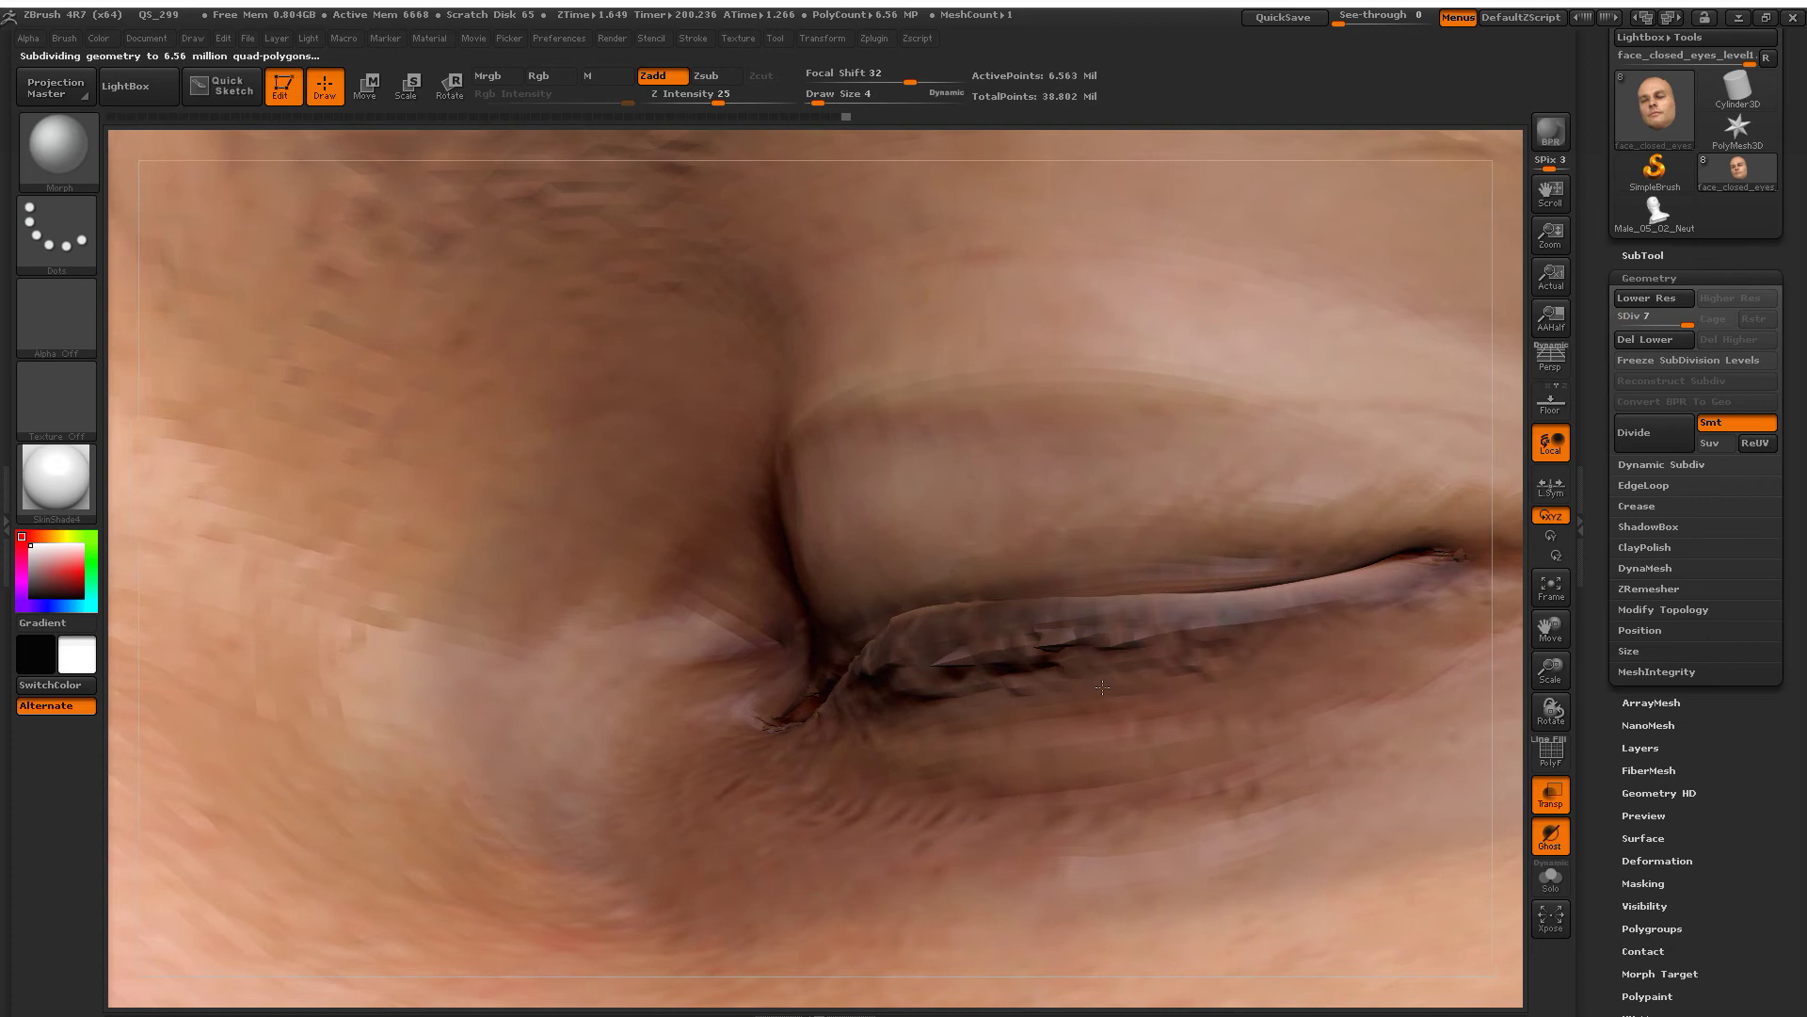
key("shift")
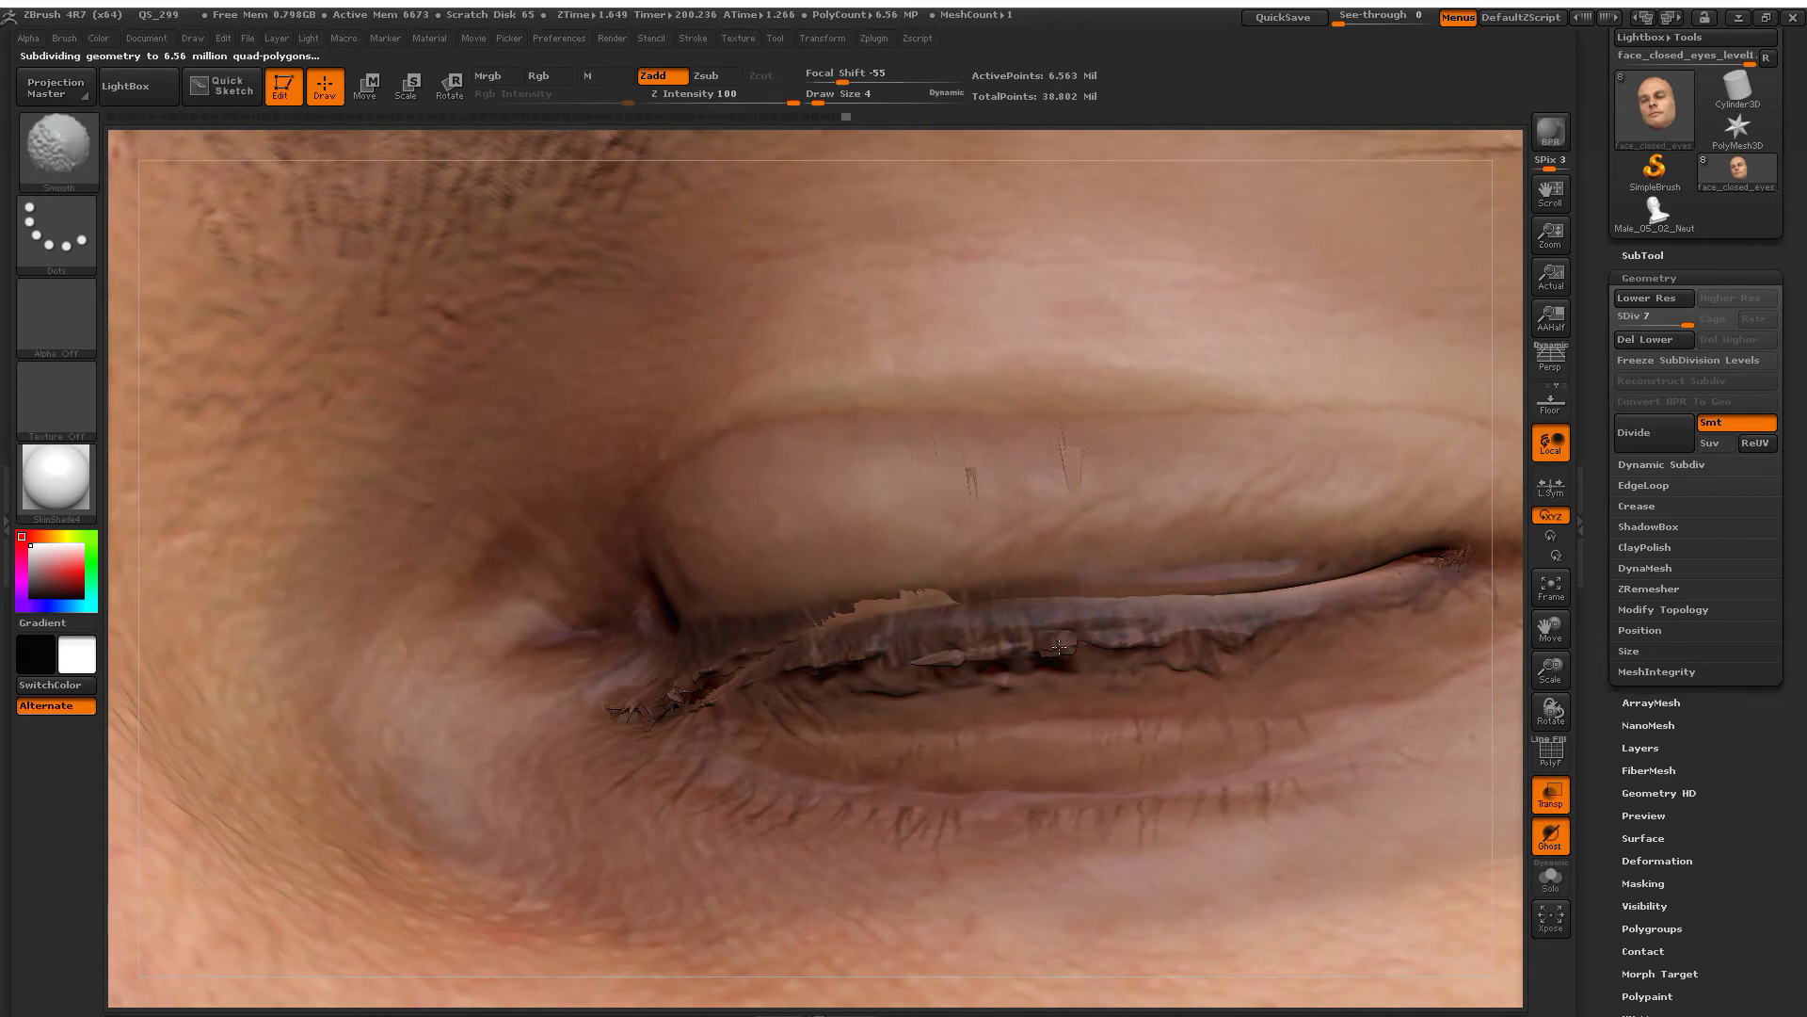
left_click_drag(1064, 642, 1040, 647, "shift")
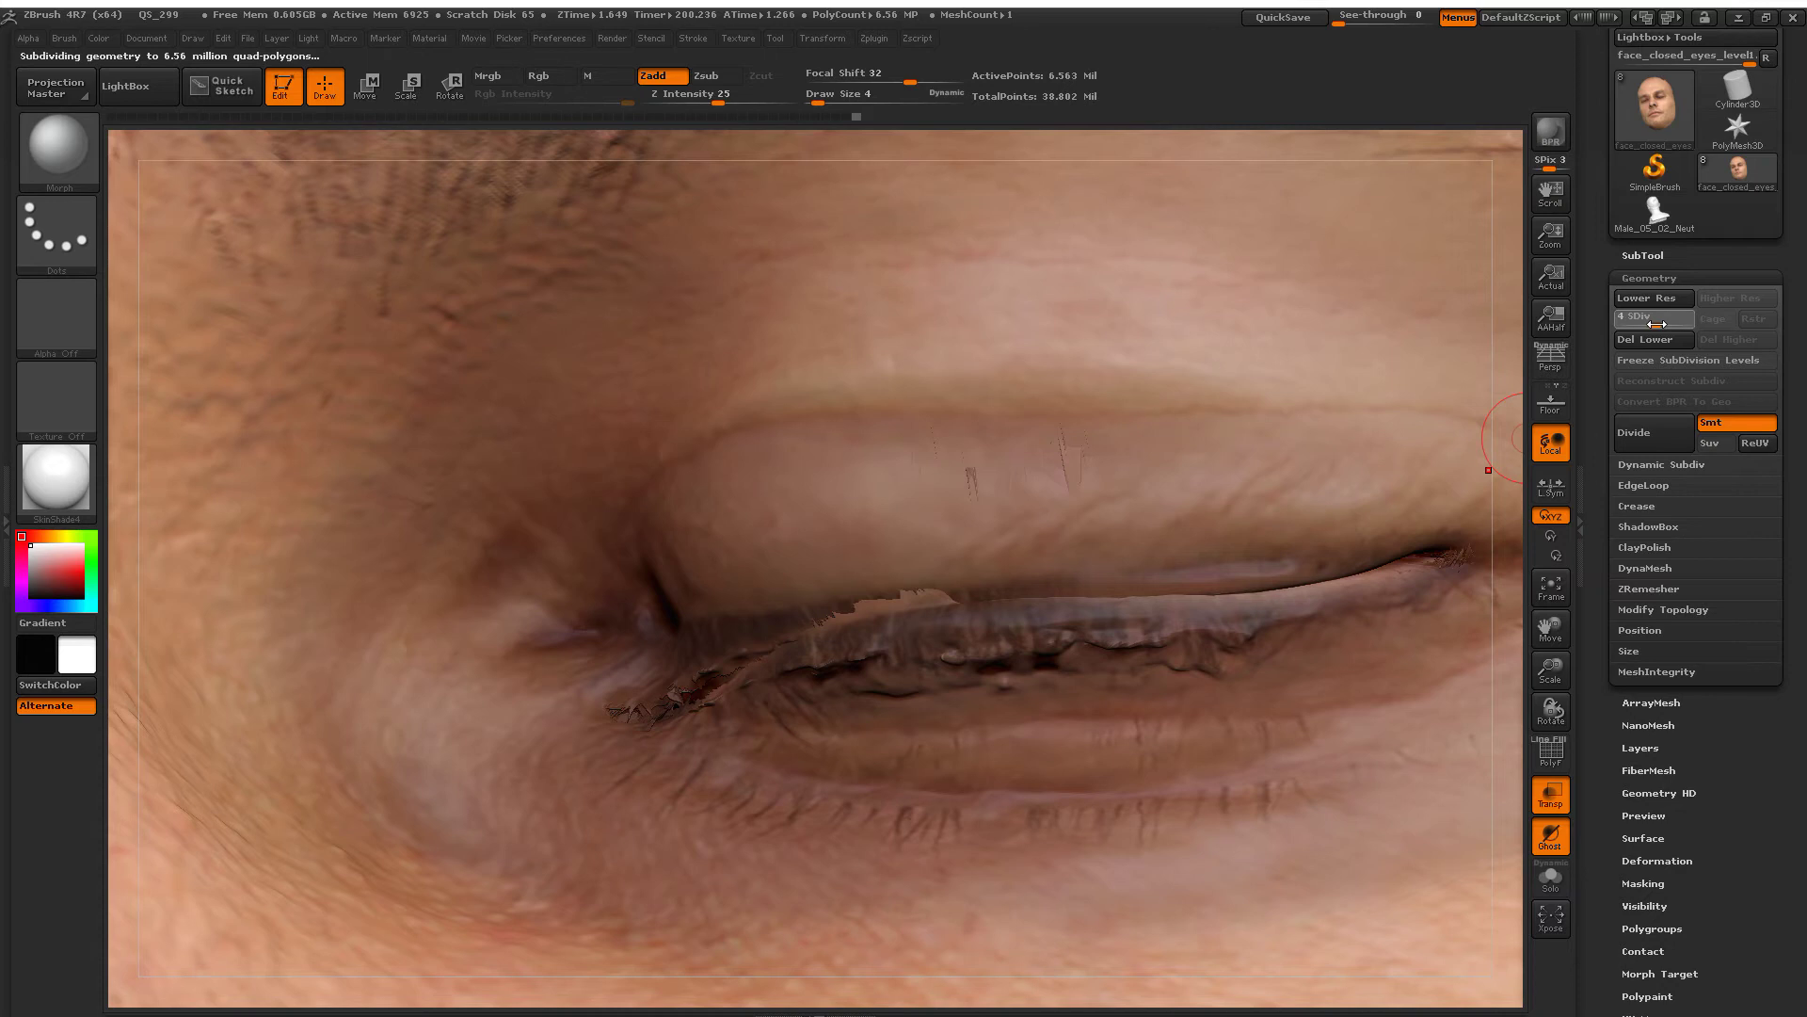
key("shift+d")
key("shift+d")
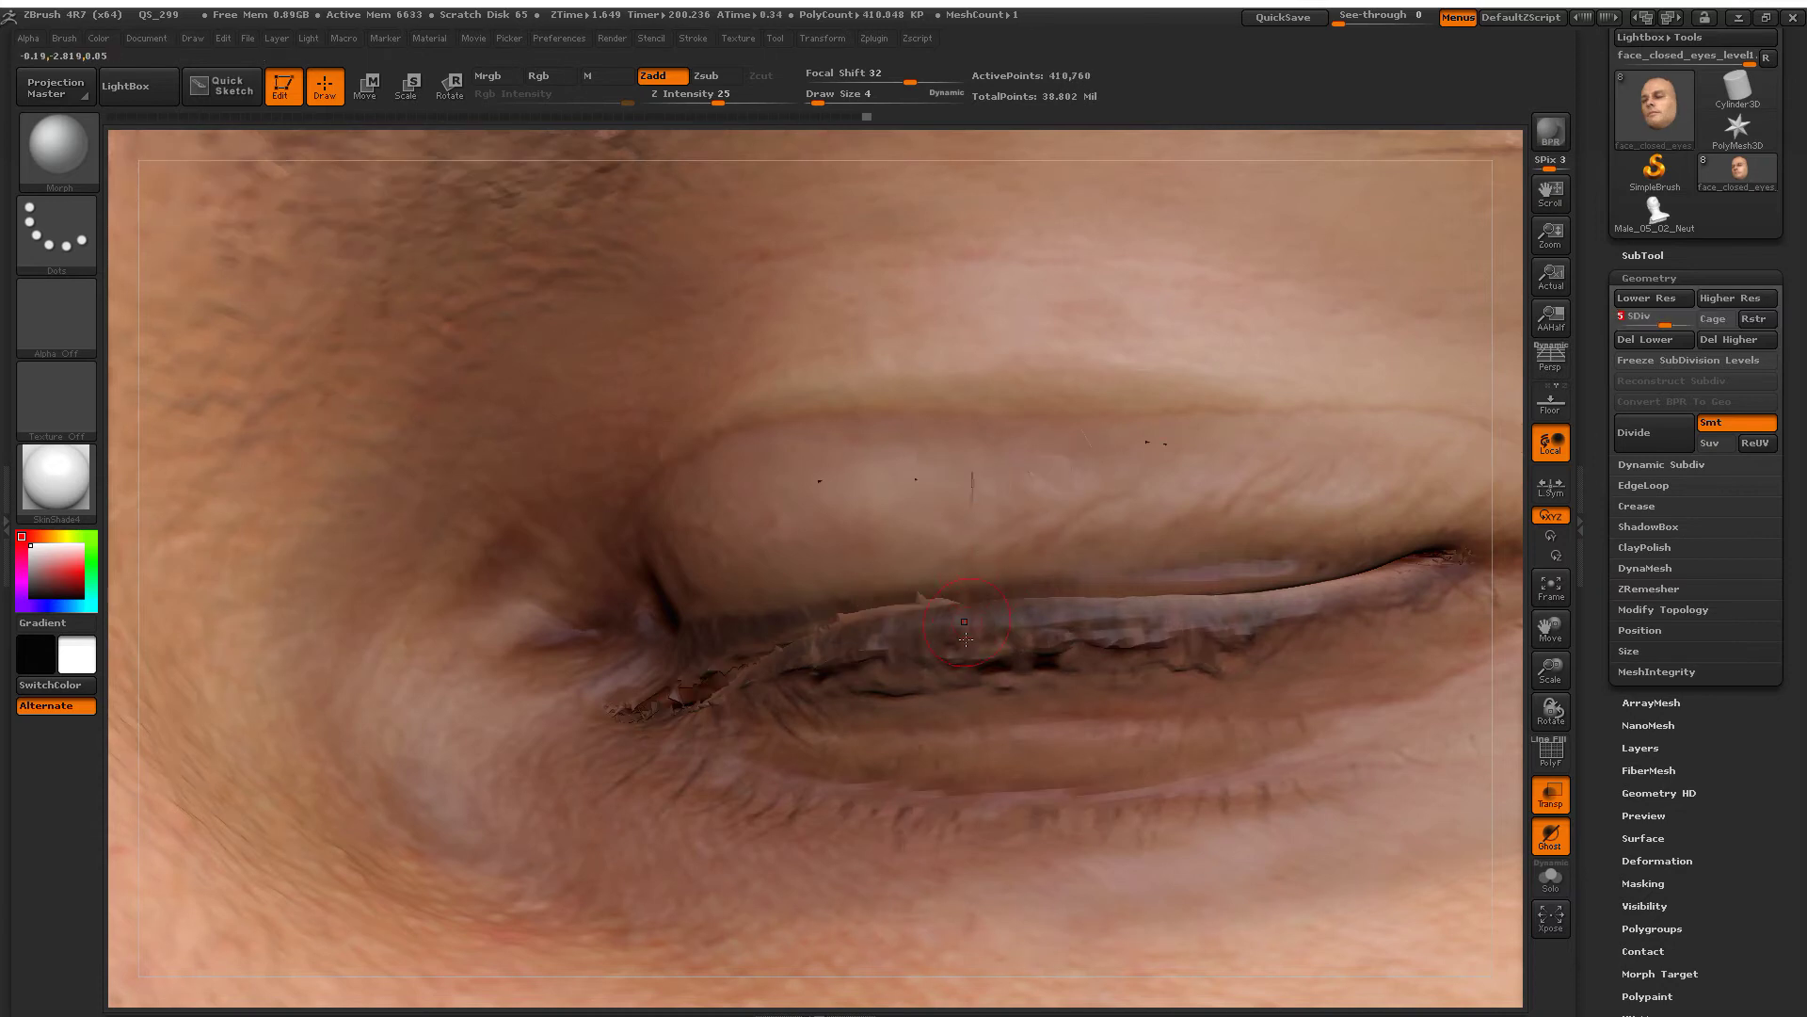
left_click_drag(979, 659, 1252, 631)
key("shift")
mouse_move(767, 690)
left_mouse_down("shift")
mouse_move(700, 665)
mouse_move(623, 698)
left_mouse_up("shift")
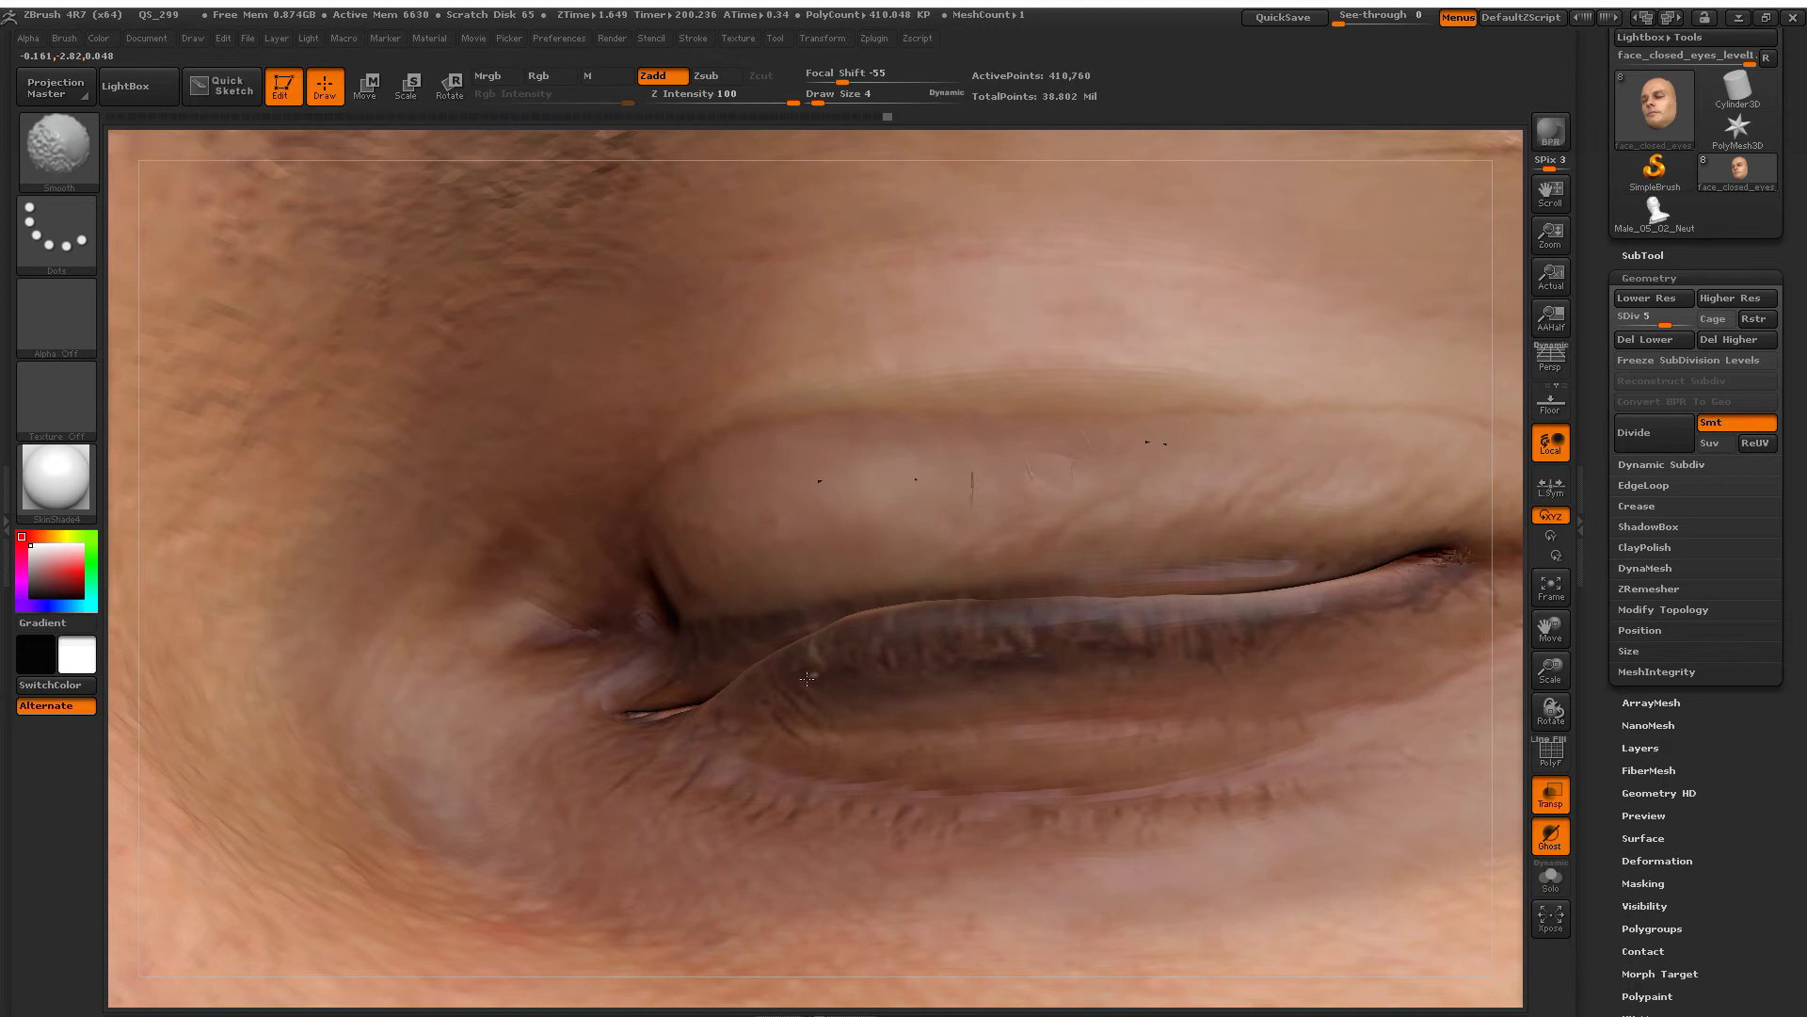
Step: Smooth away the stray marks on the upper eyelid, returning to SDiv 6
left_click_drag(965, 488, 1069, 461, "shift")
left_click(915, 485, "shift")
left_click(1674, 325)
left_click_drag(1047, 495, 1129, 461, "shift")
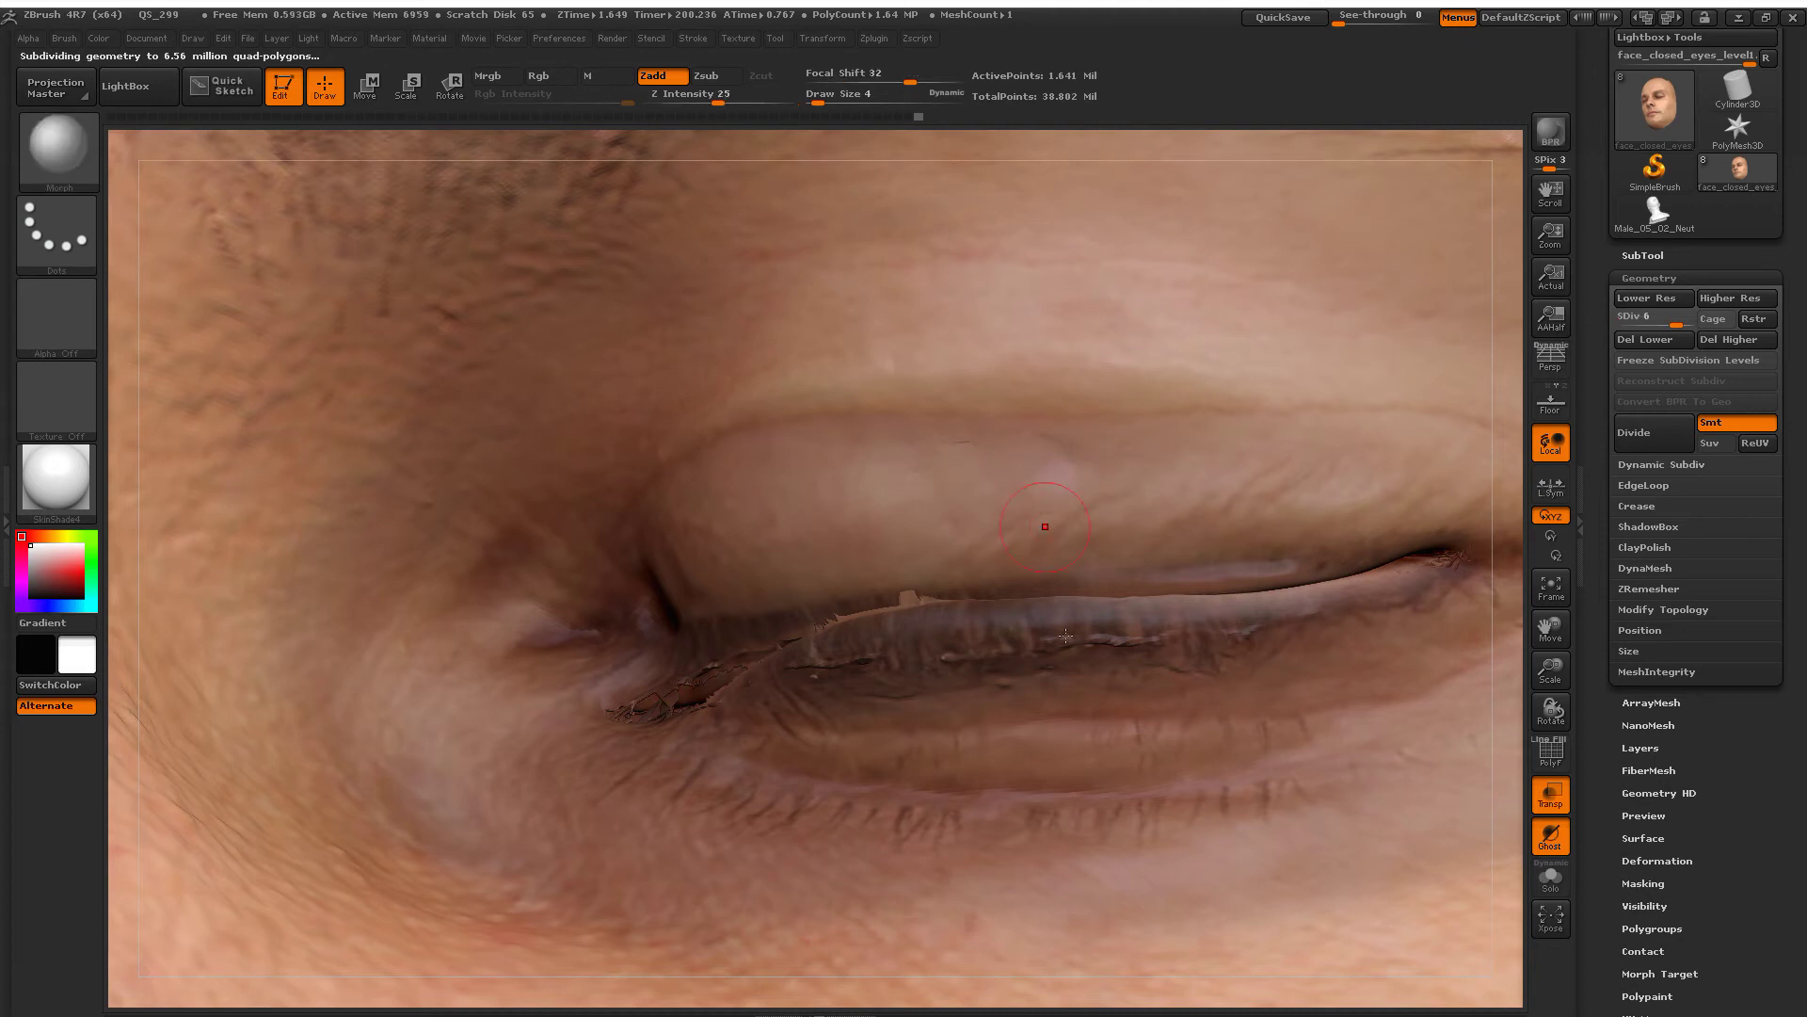
key("shift")
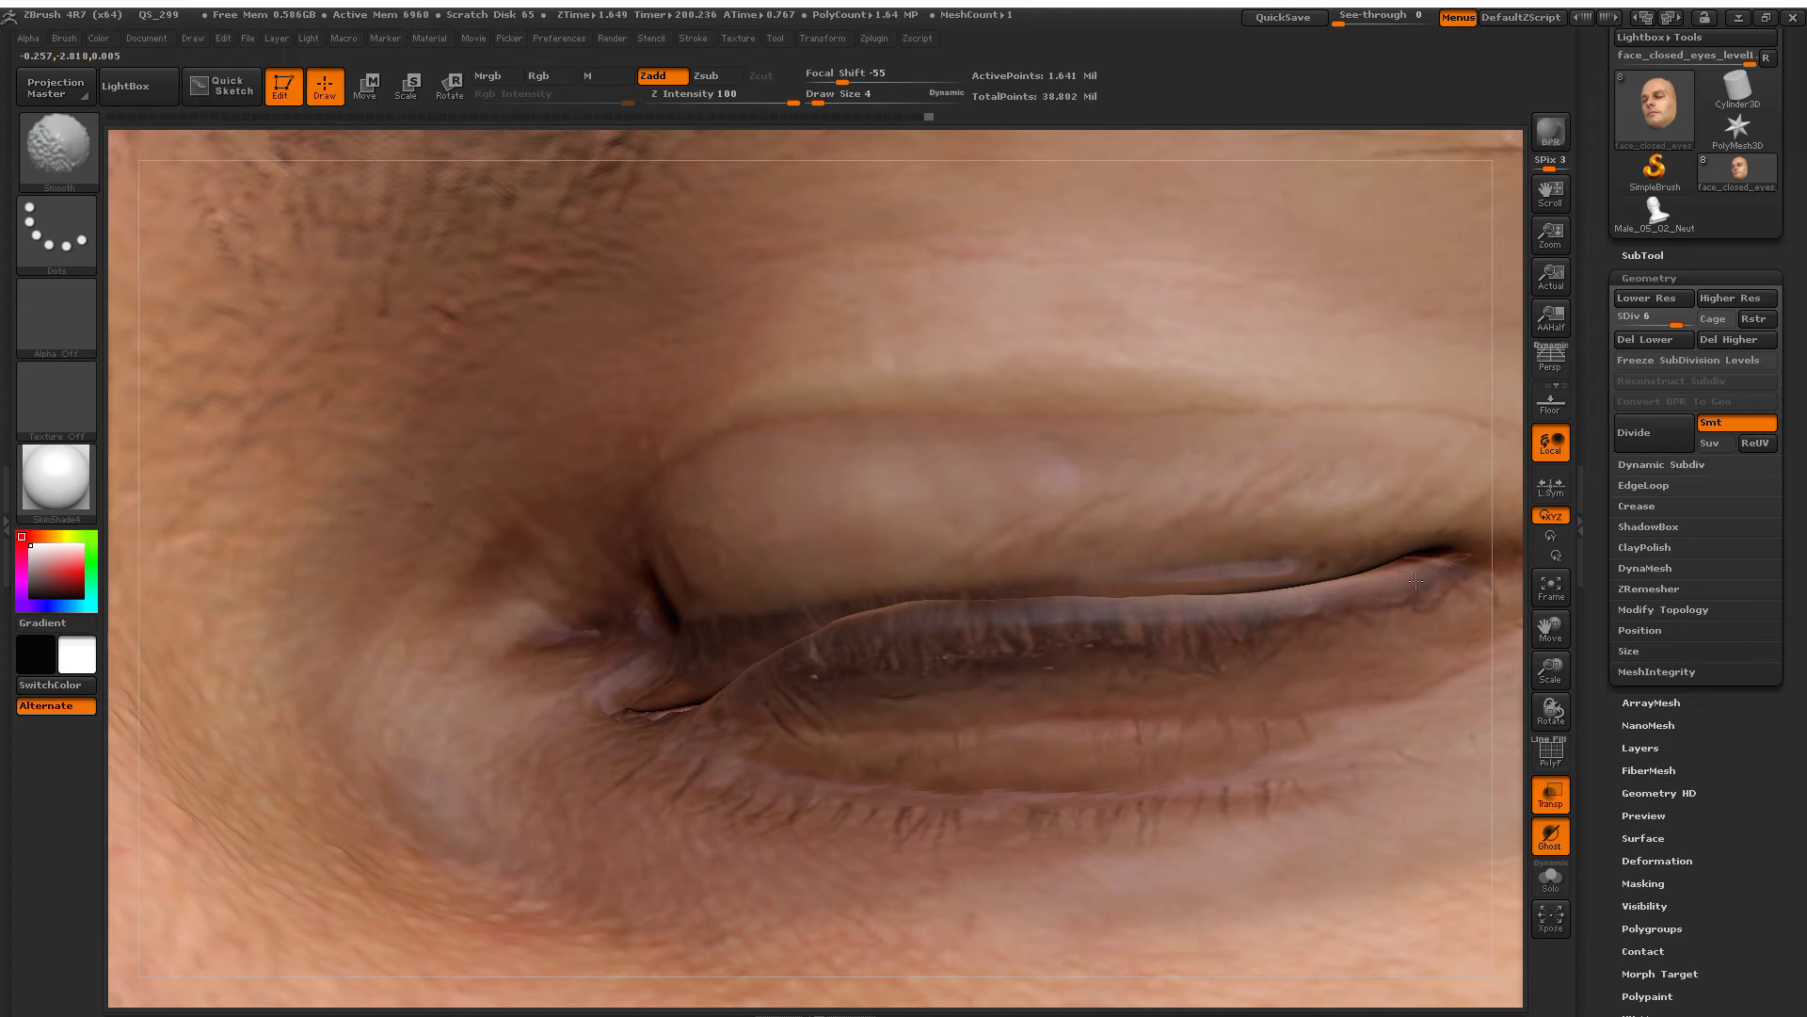
mouse_move(1412, 590)
left_mouse_down()
mouse_move(1103, 623)
mouse_move(787, 707)
left_mouse_up()
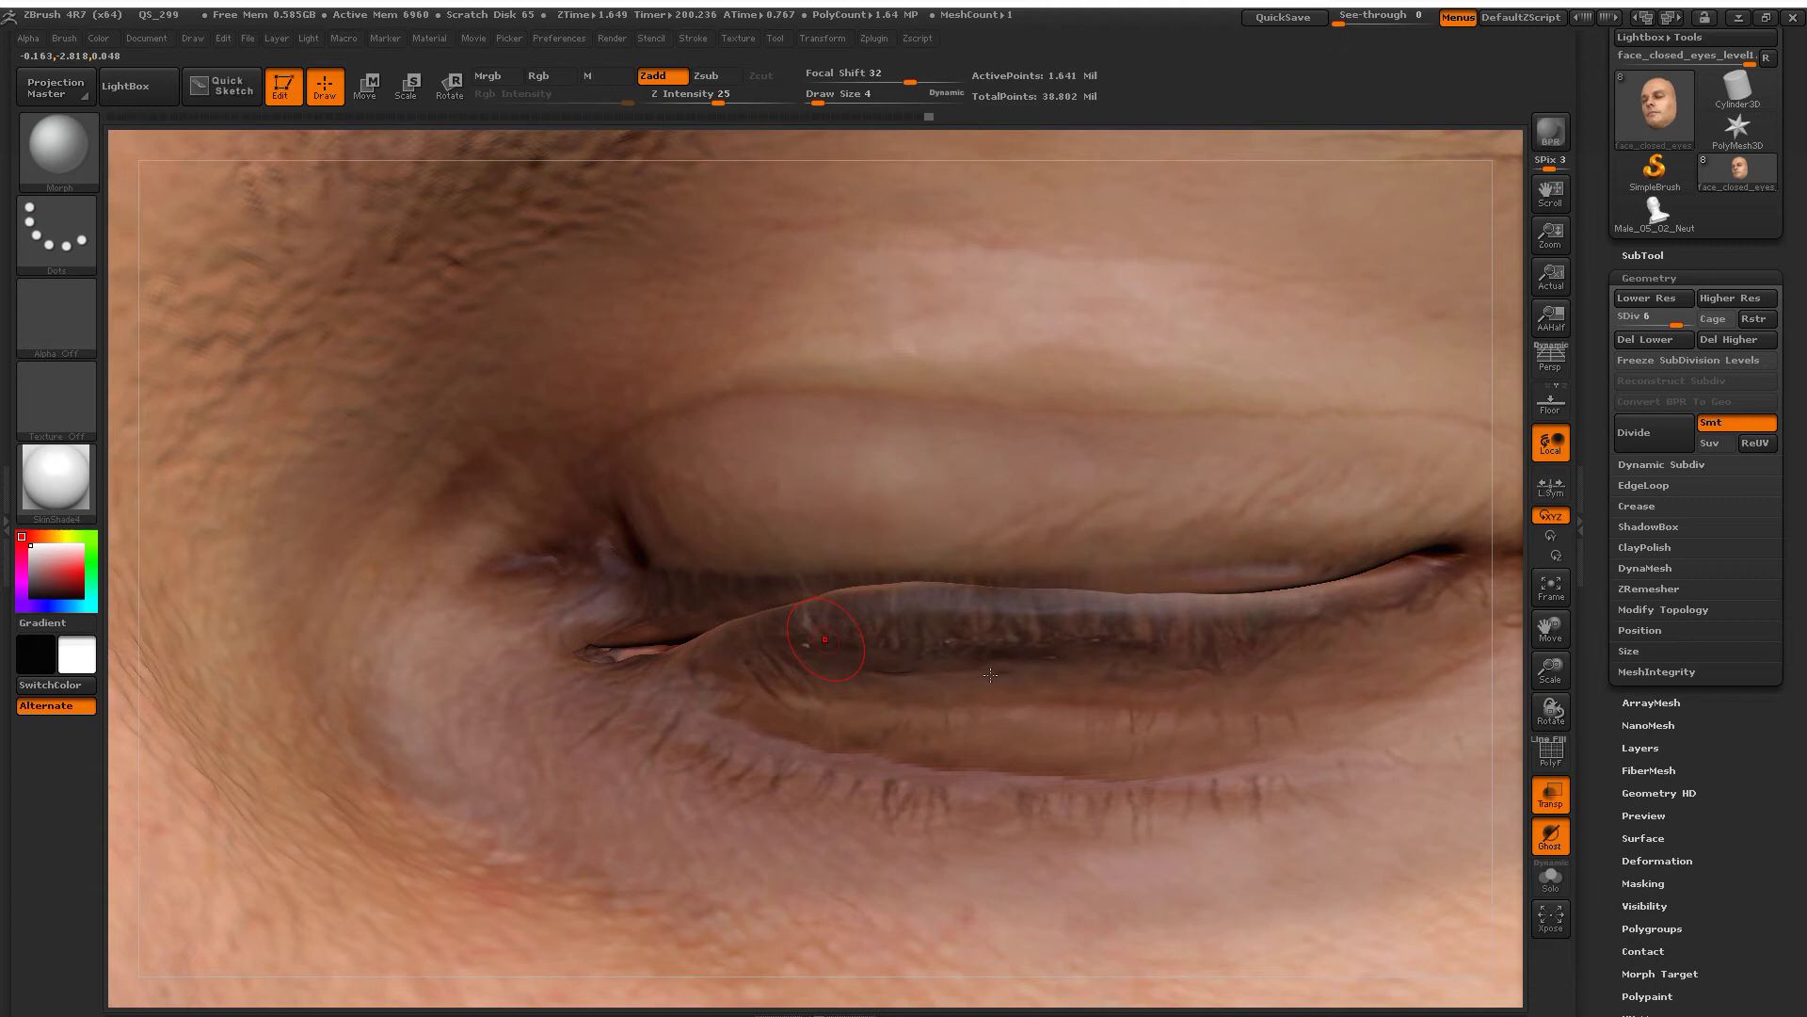
Step: At SDiv 7, smooth the jagged artifact above the eyelid and along the lash line
key("ctrl+d")
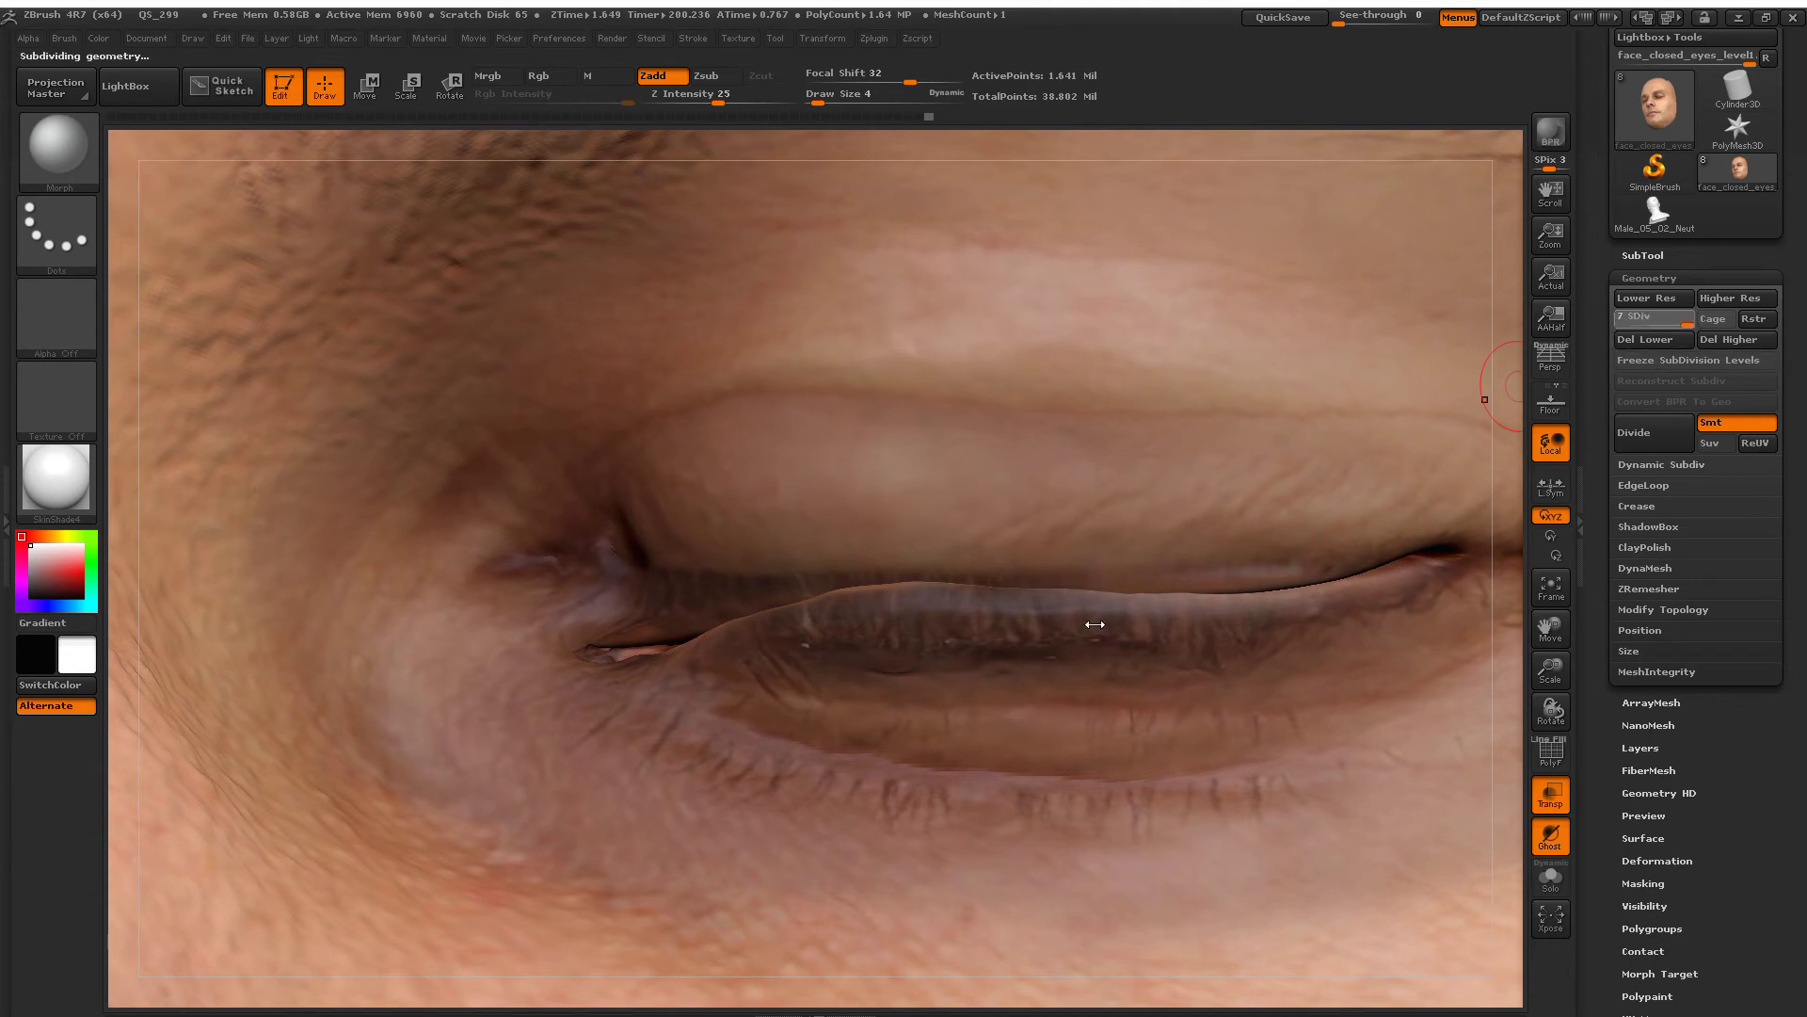
key("shift")
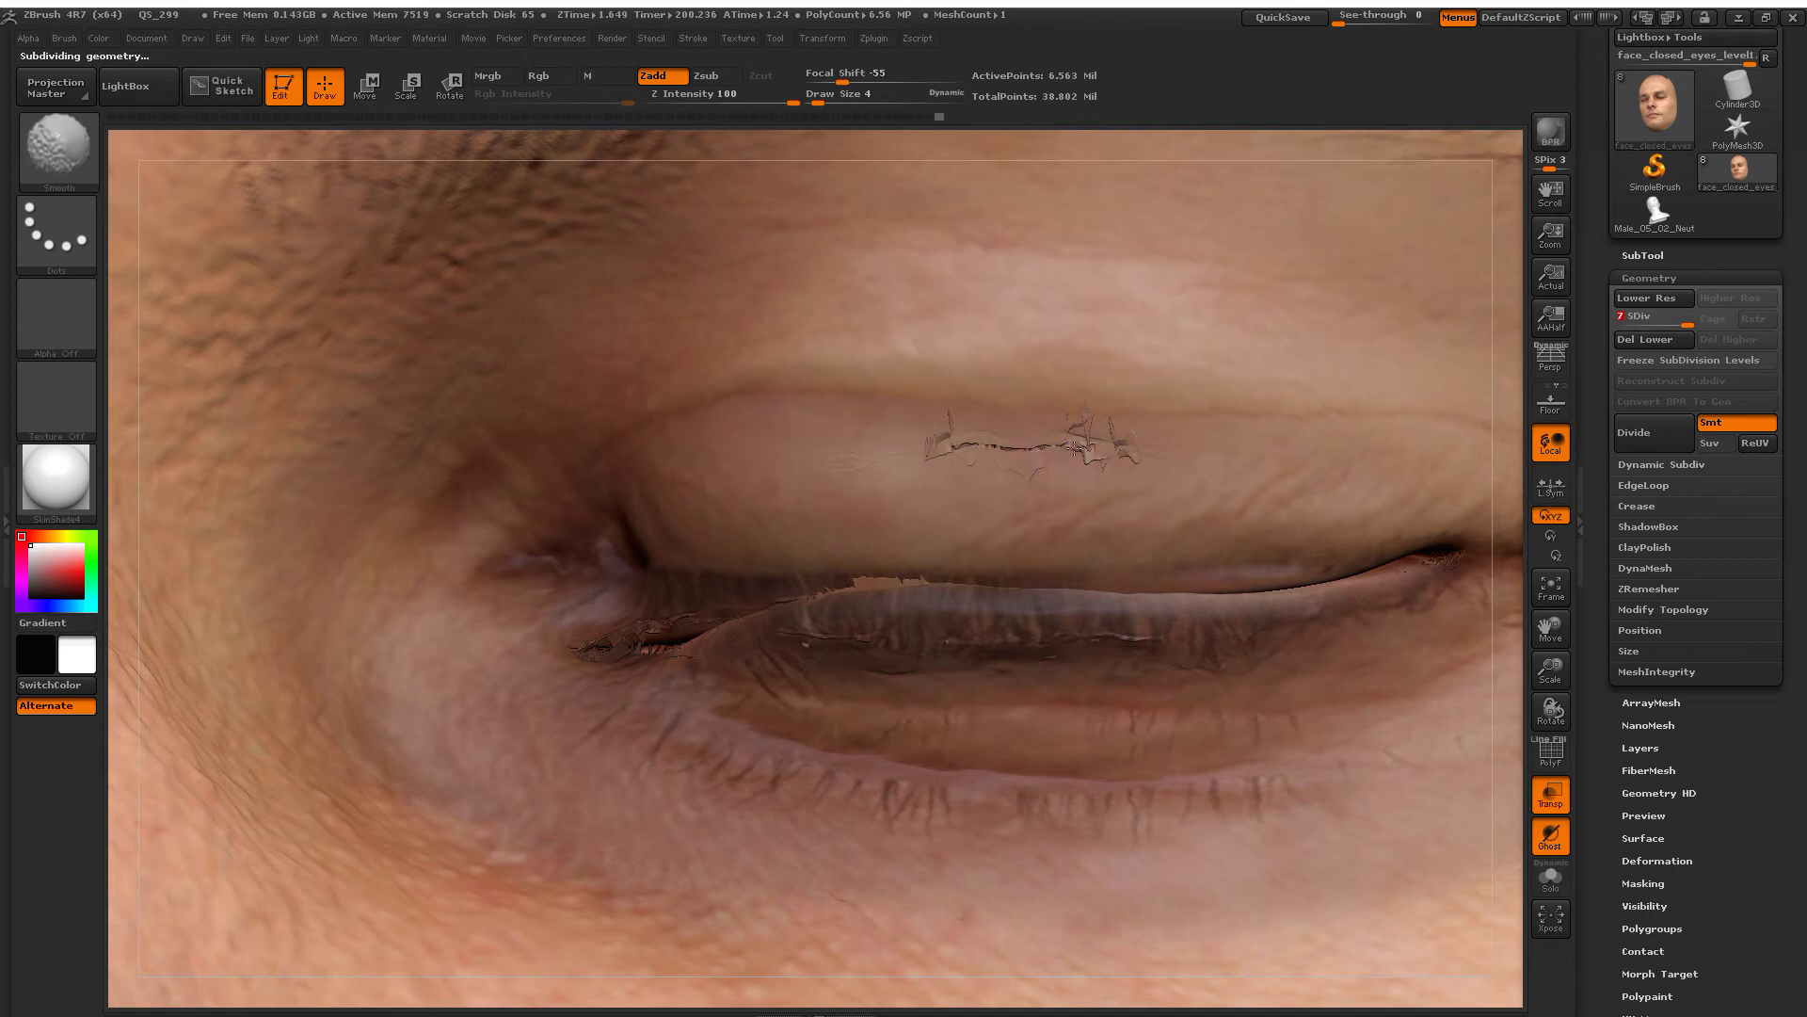
left_click_drag(1092, 450, 941, 430, "shift")
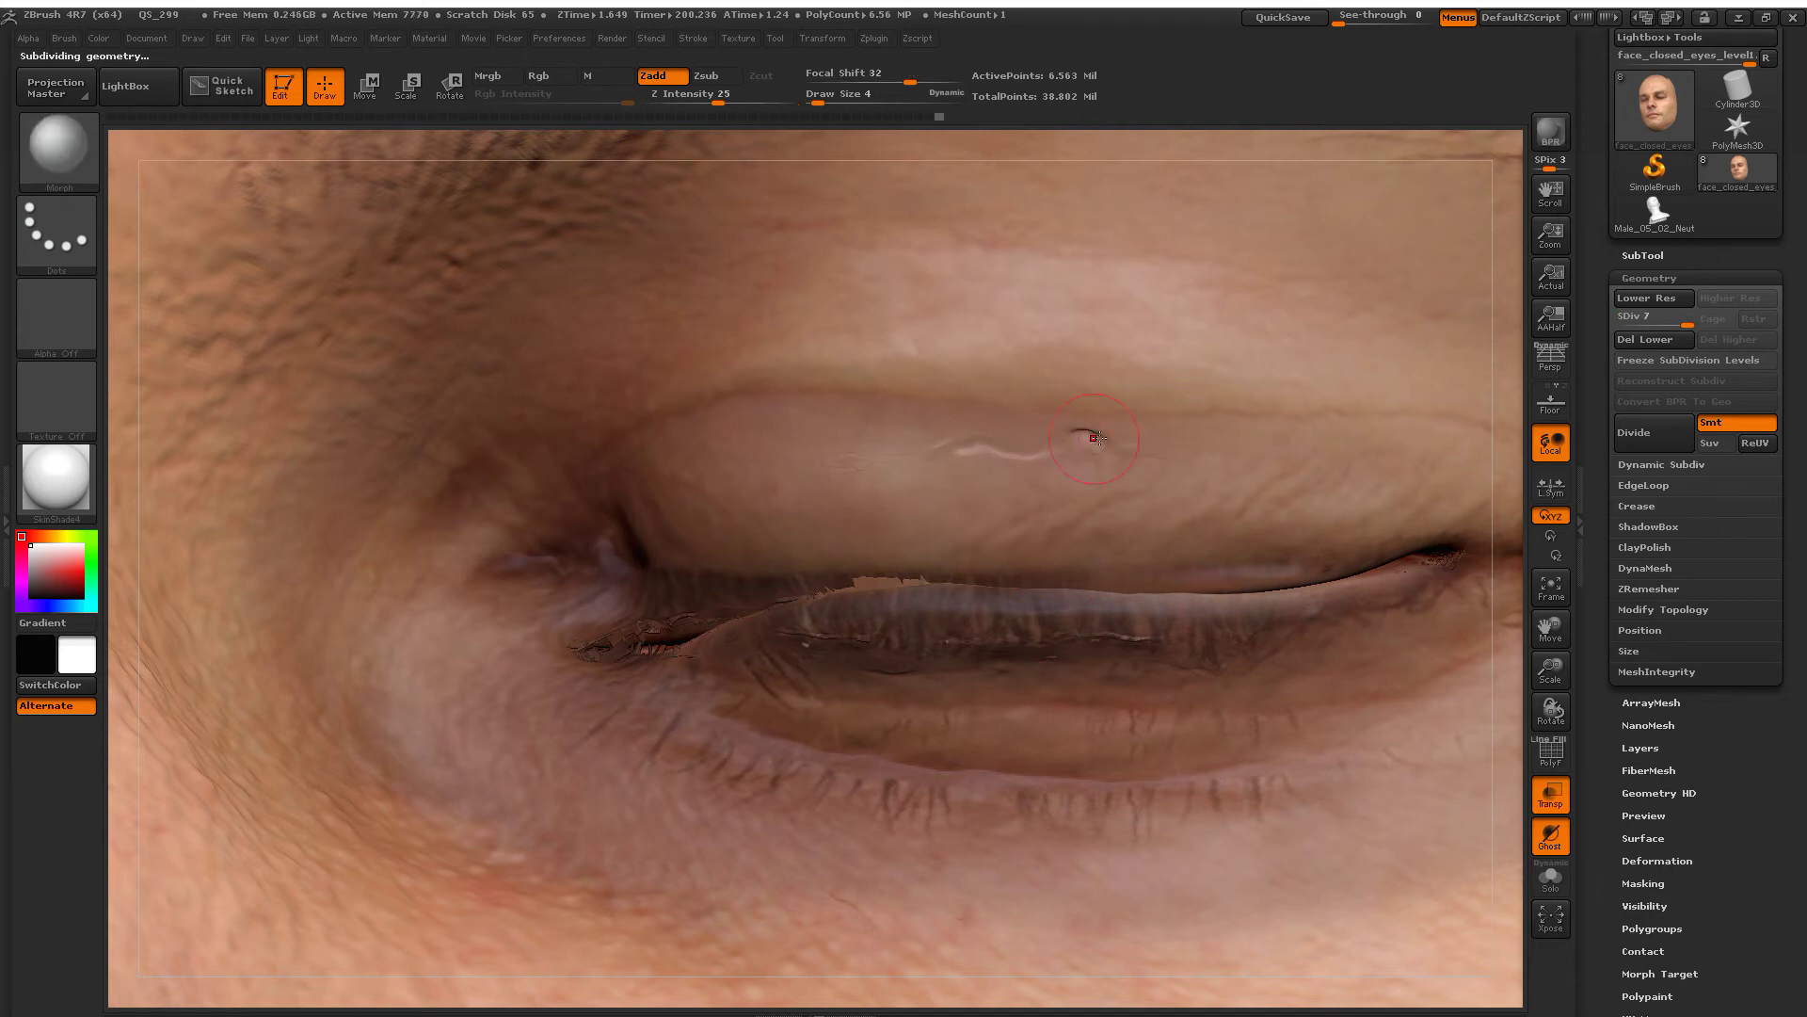
key("shift")
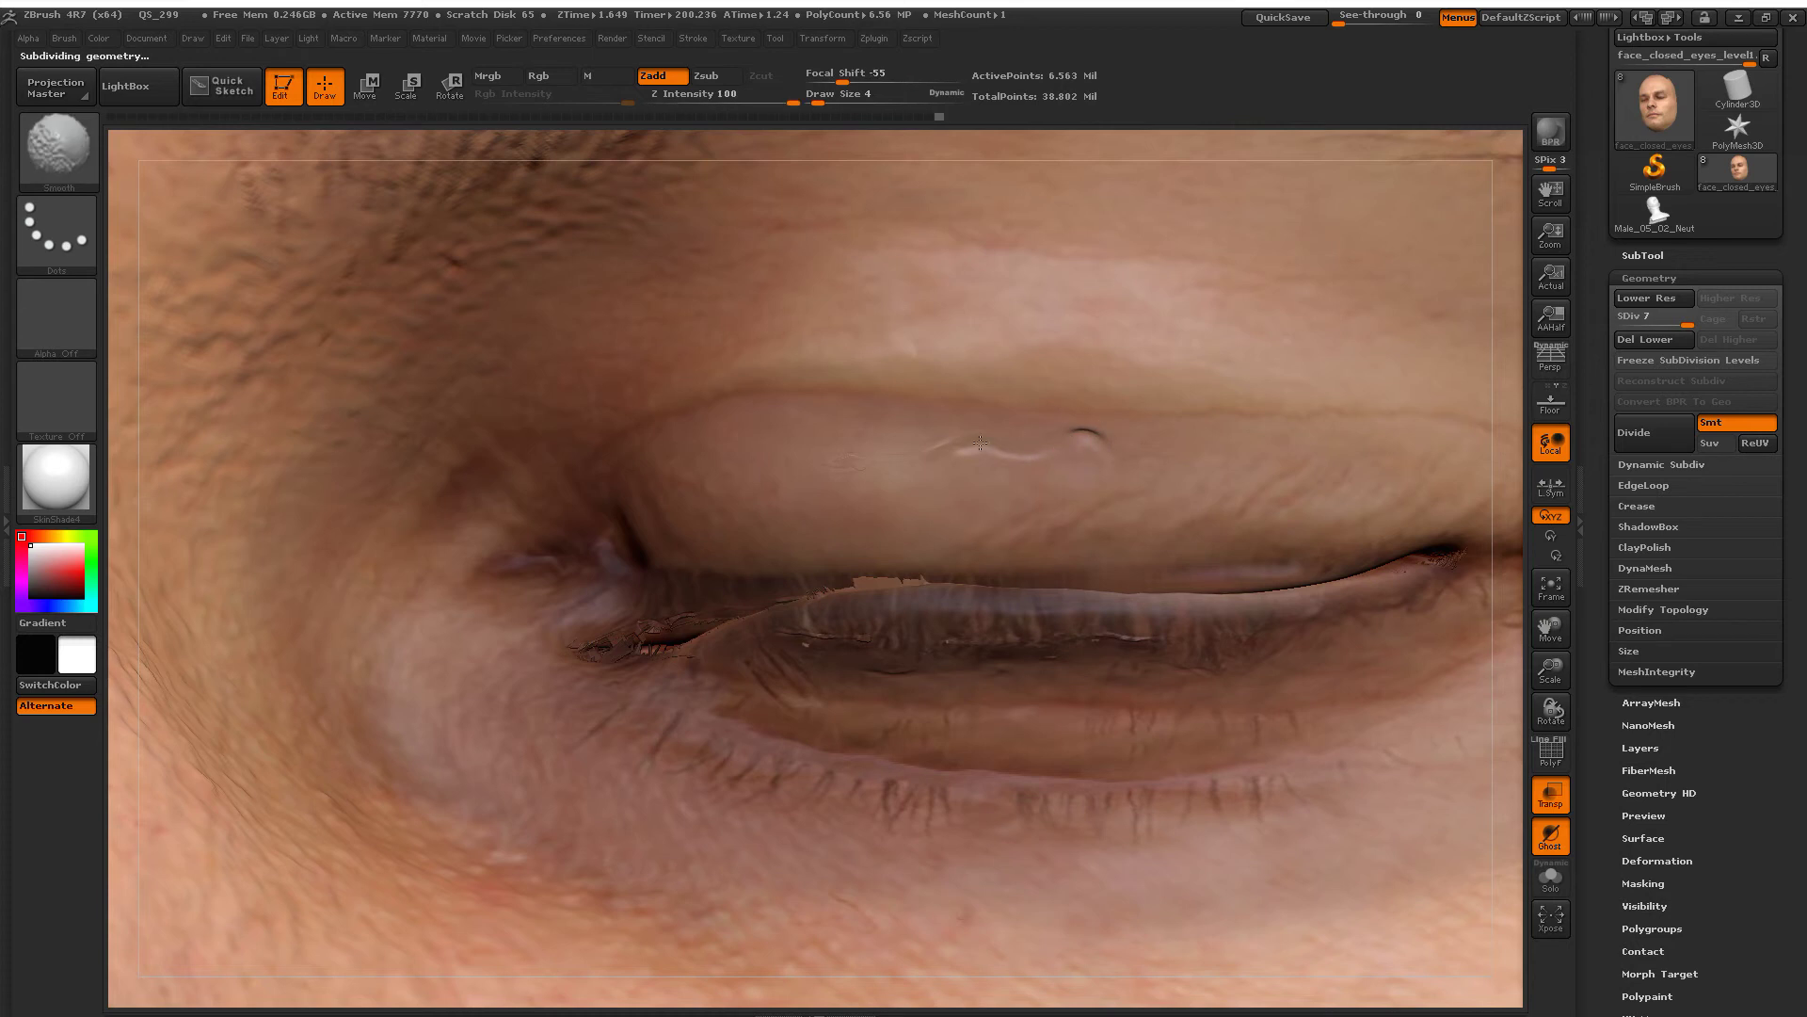
left_click_drag(659, 647, 652, 630, "shift")
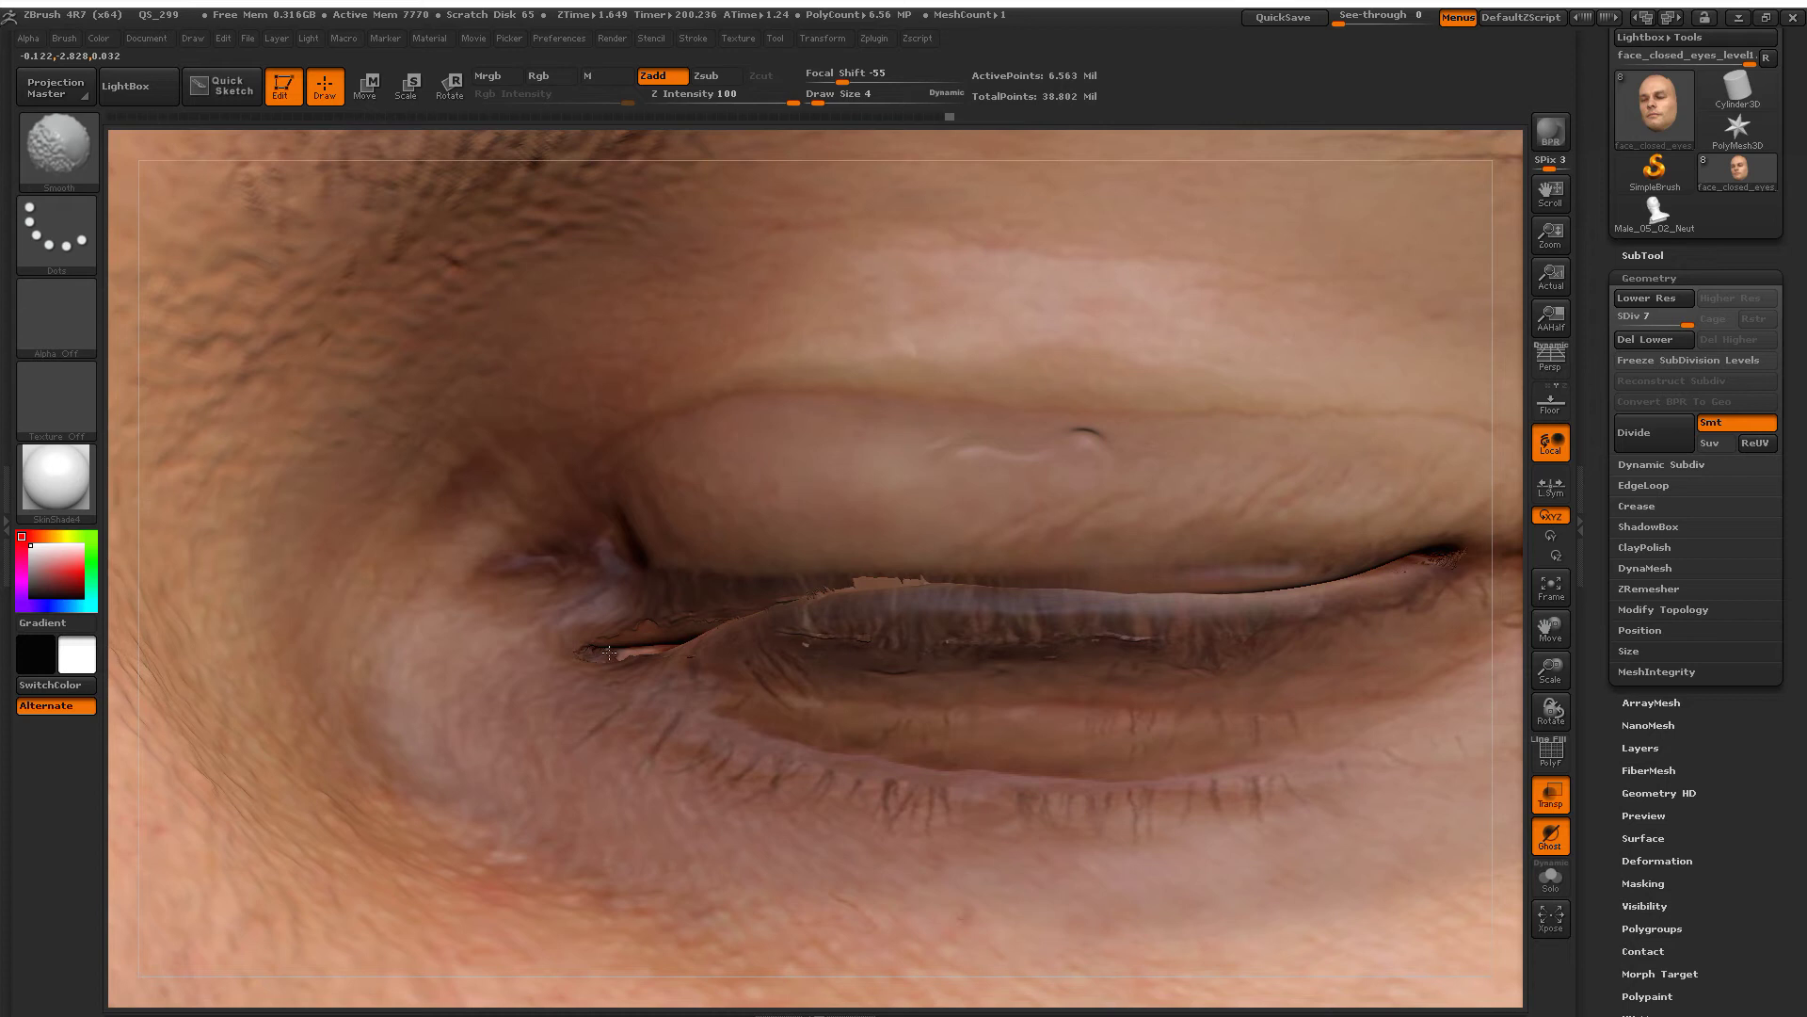
Step: Smooth the lower lid edge, then zoom out to show the nose and eye
key("shift")
right_click_drag(626, 653, 573, 623)
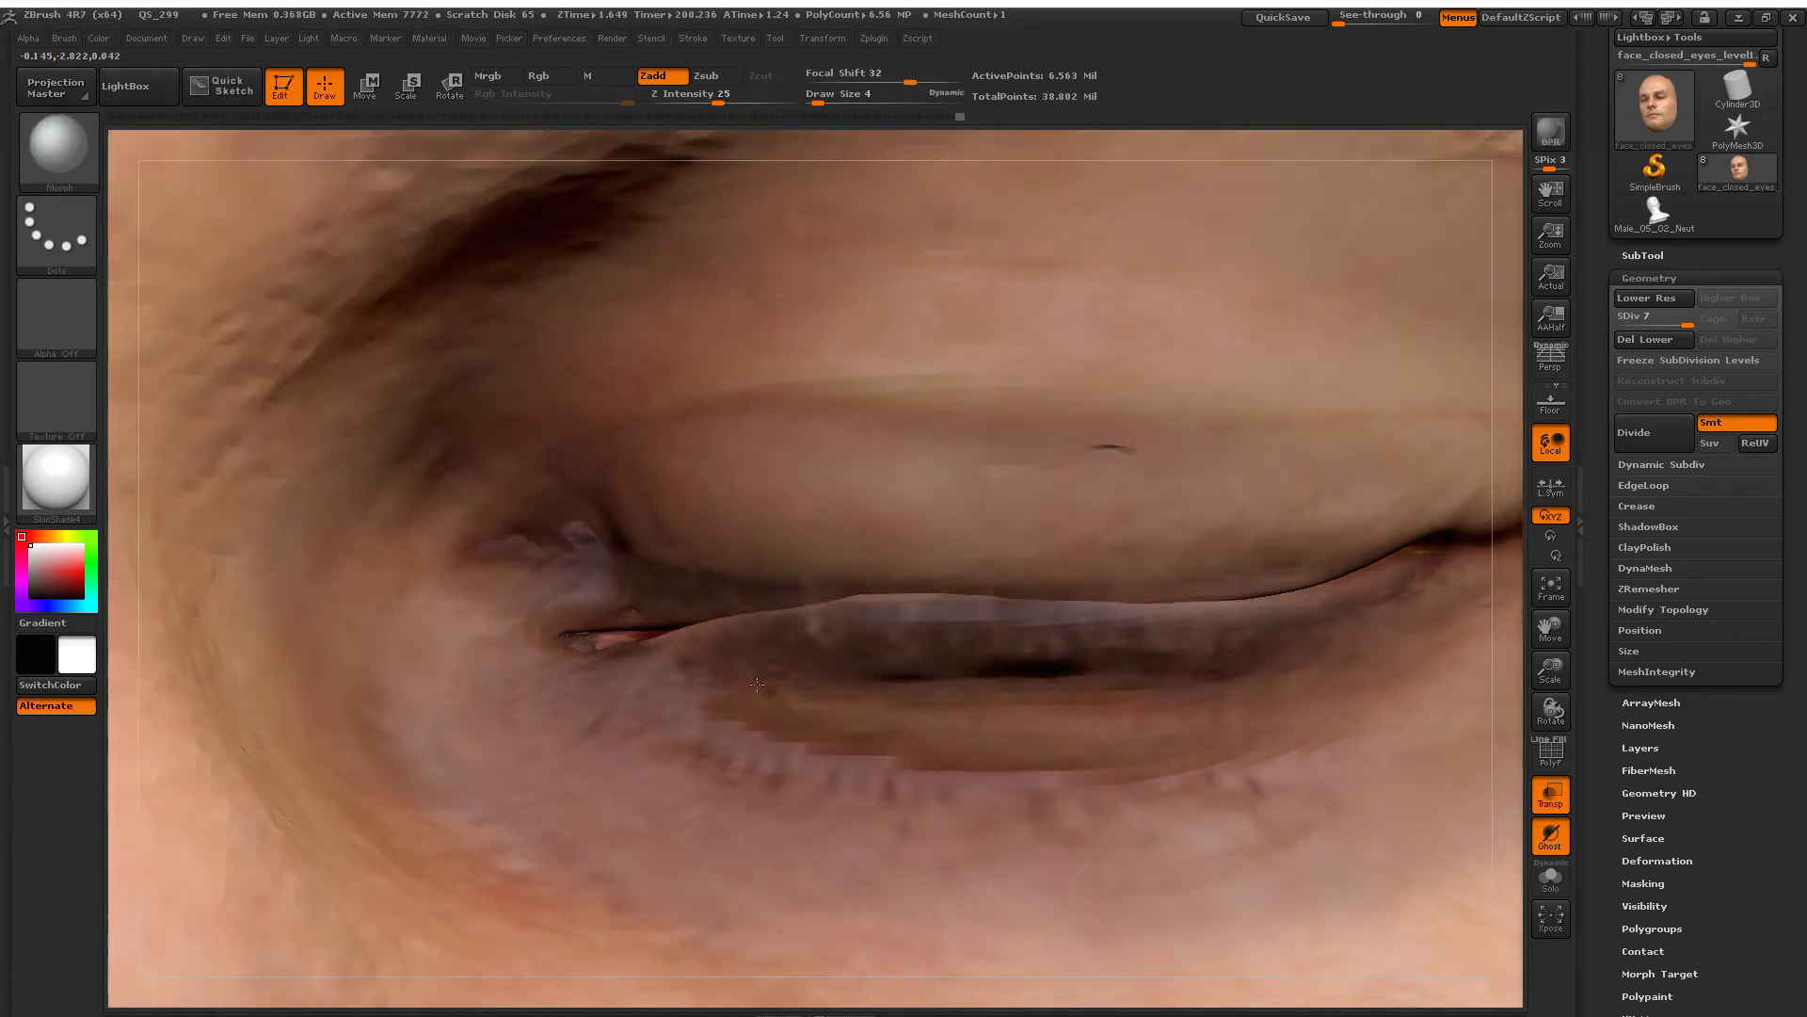
left_click_drag(574, 609, 876, 678, "shift")
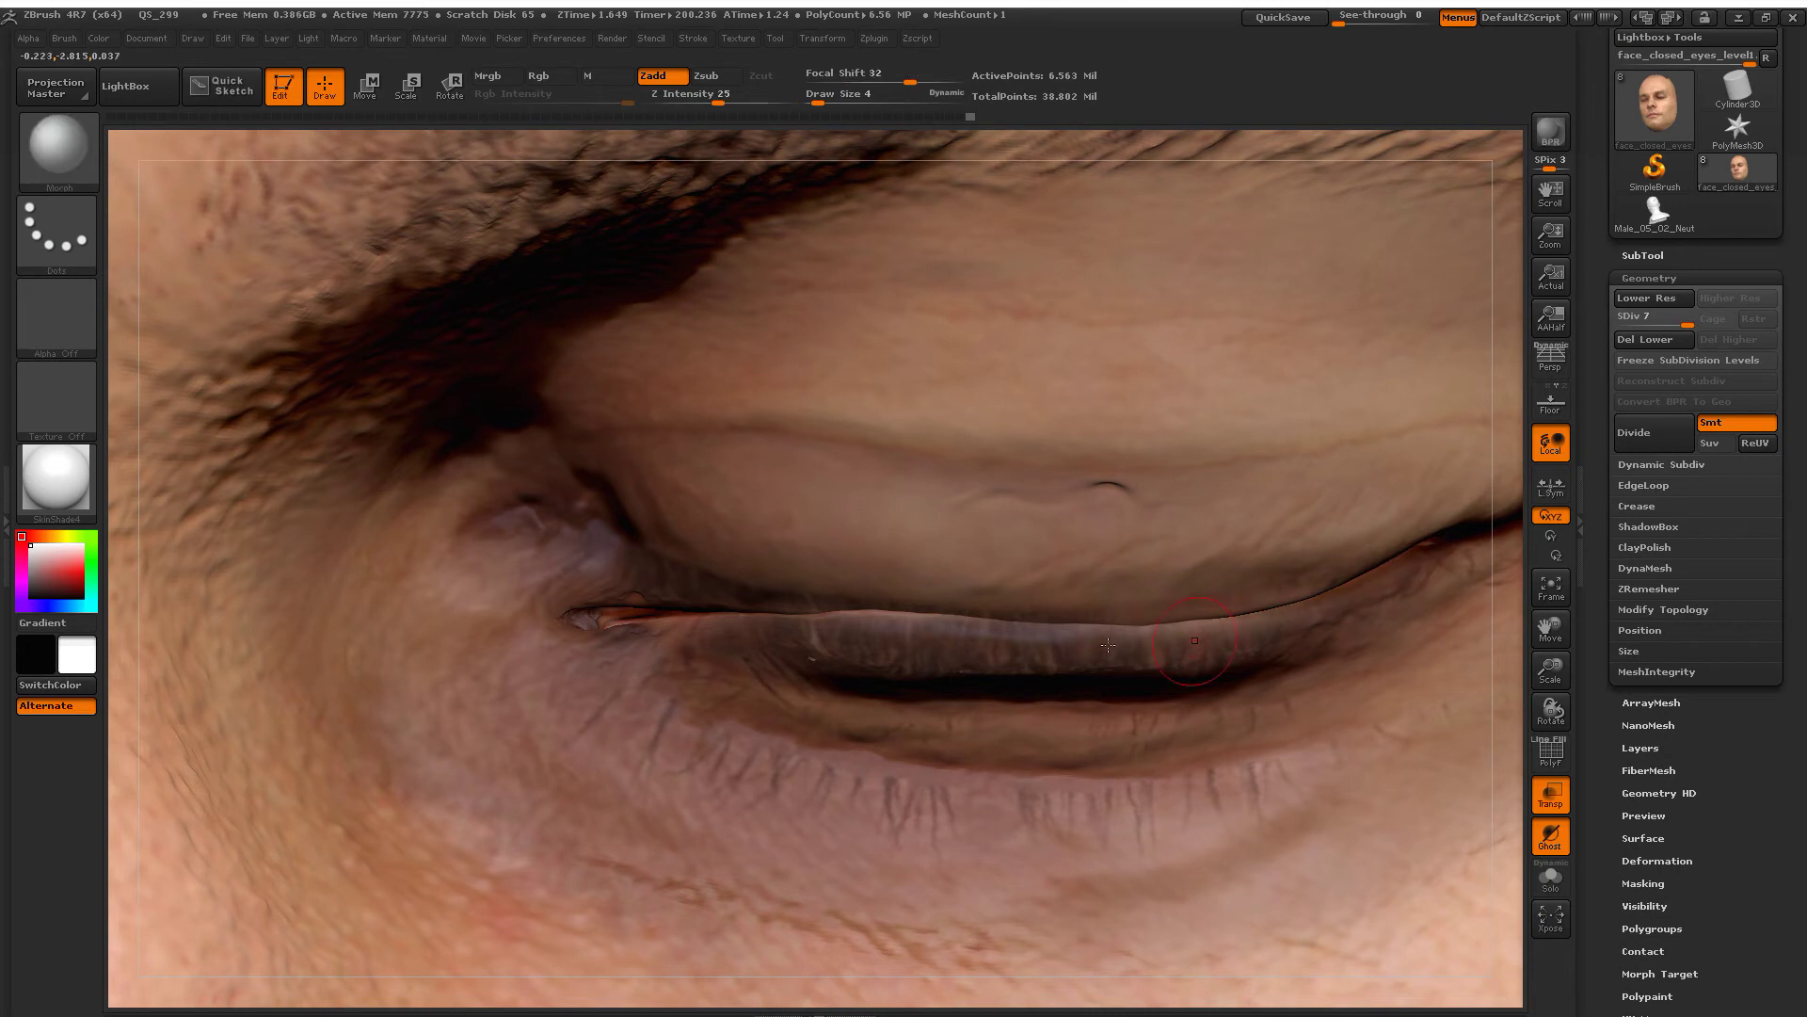
left_click_drag(1433, 544, 804, 667)
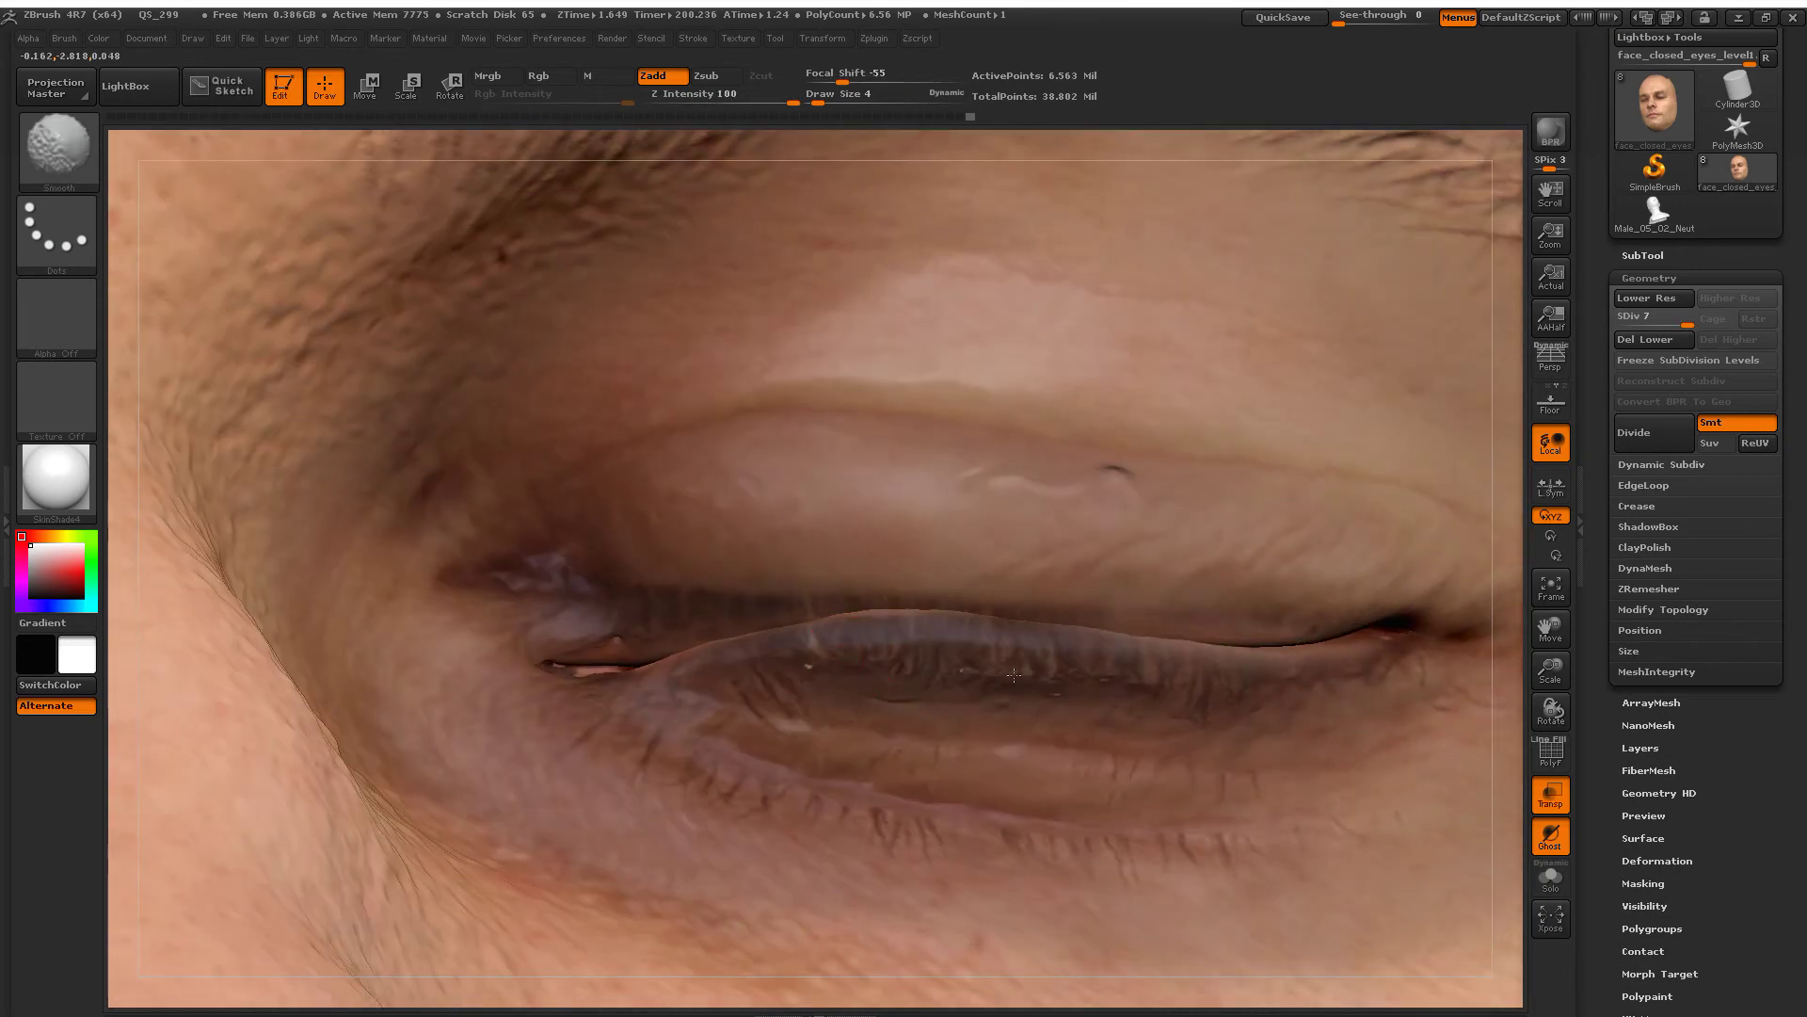
mouse_move(1420, 627)
left_mouse_down()
mouse_move(949, 681)
mouse_move(1071, 703)
mouse_move(1246, 638)
left_mouse_up()
key("shift")
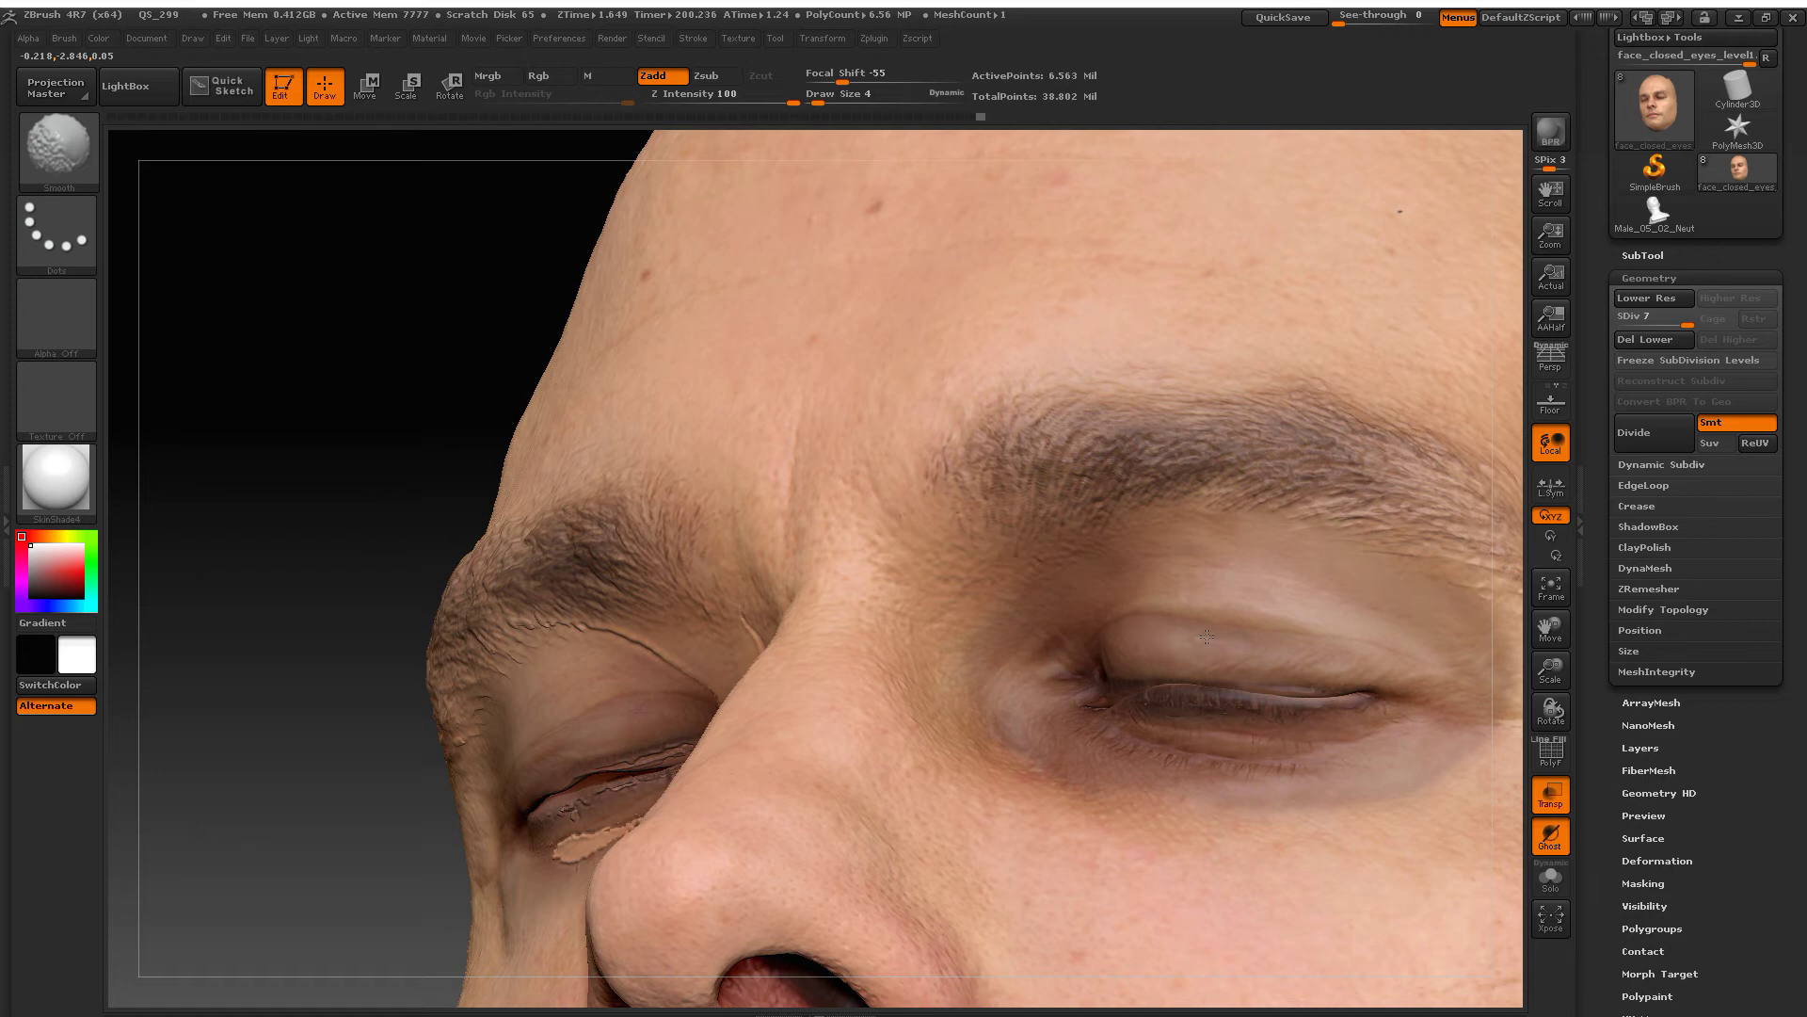
mouse_move(1239, 641)
left_mouse_down()
mouse_move(1069, 700)
mouse_move(1112, 698)
left_mouse_up()
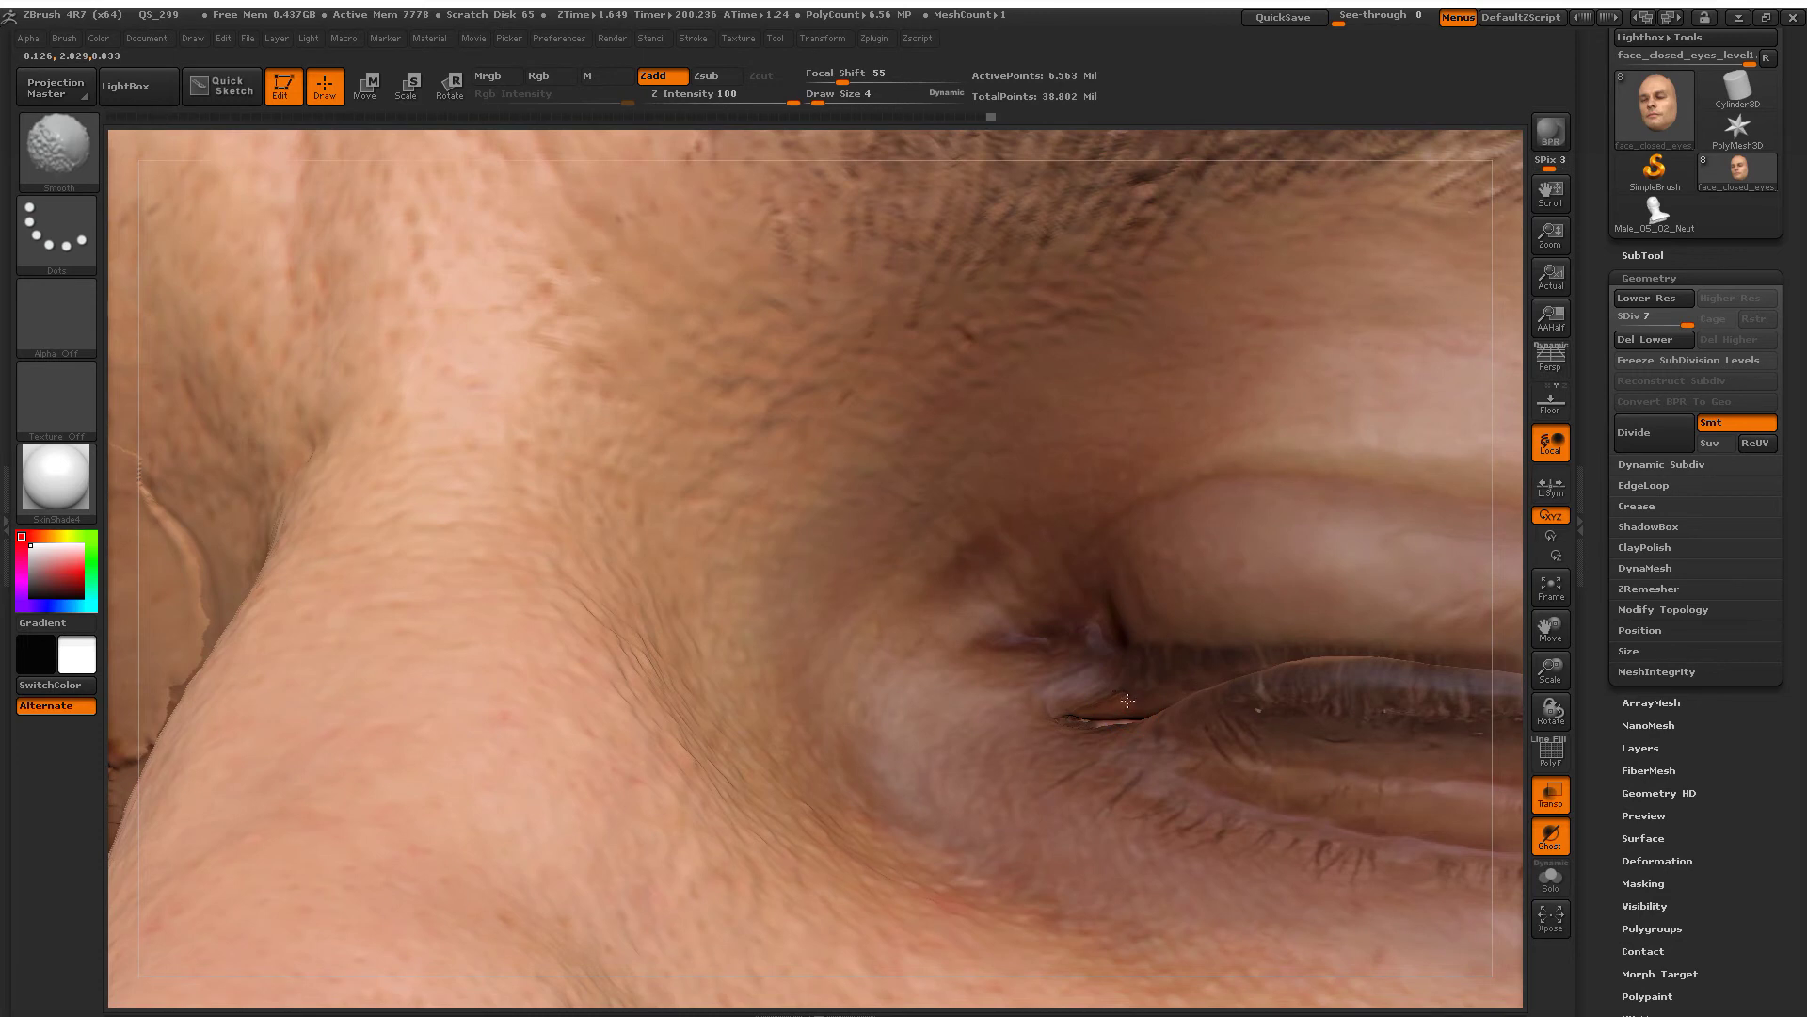
key("shift")
mouse_move(1112, 743)
left_mouse_down()
mouse_move(1012, 621)
mouse_move(1167, 689)
mouse_move(1061, 635)
left_mouse_up()
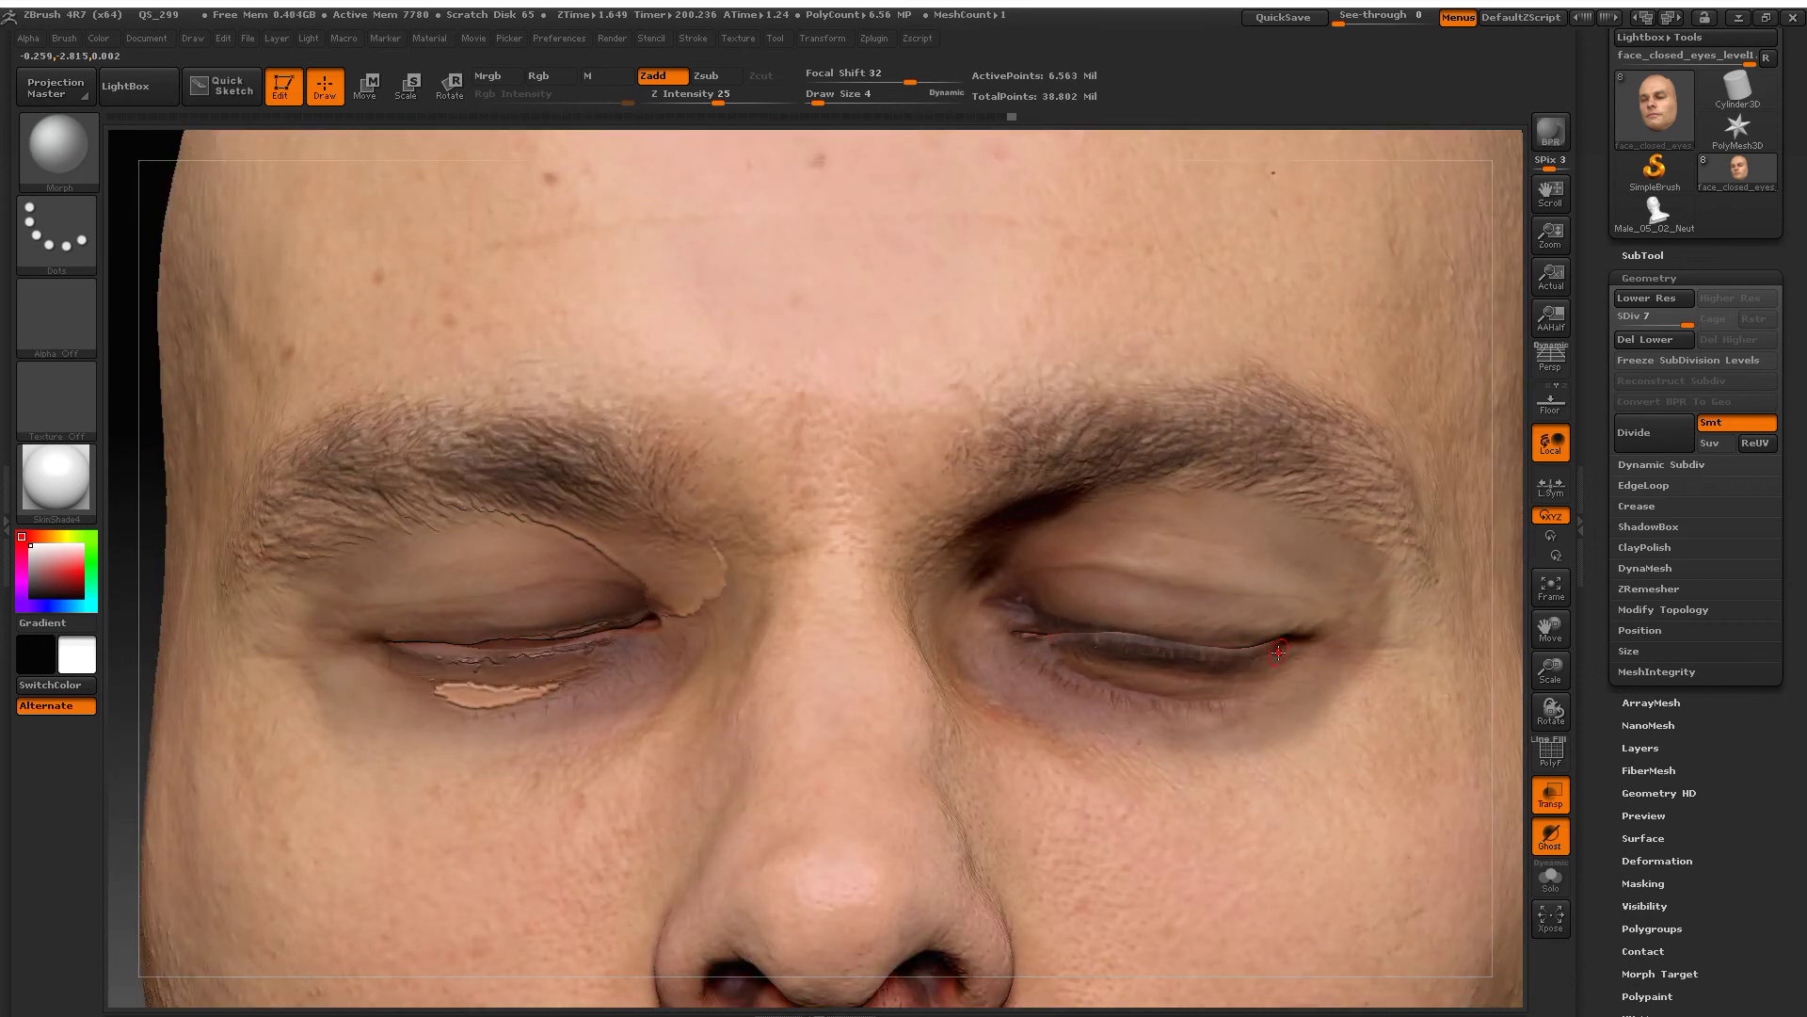
left_click_drag(1318, 703, 1243, 683)
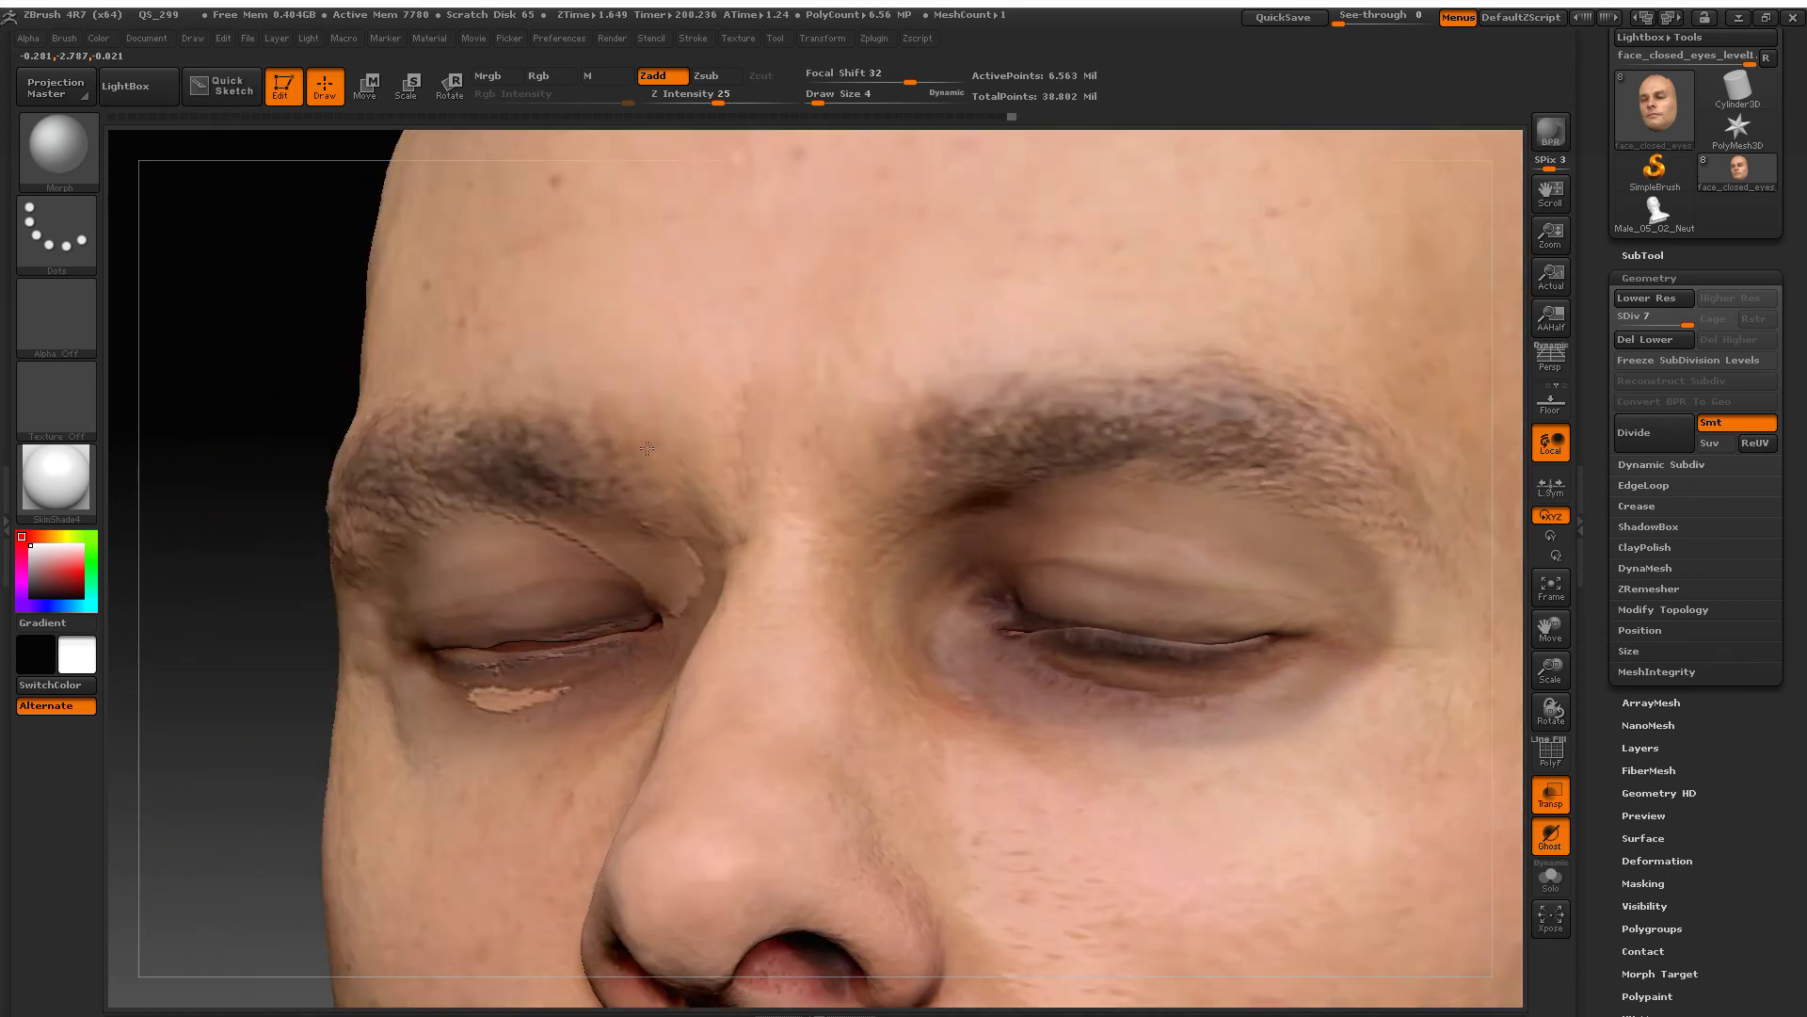
Step: Select Move Topological at draw size 24, zoom in on the eye, and enable PolyF
left_click(58, 146)
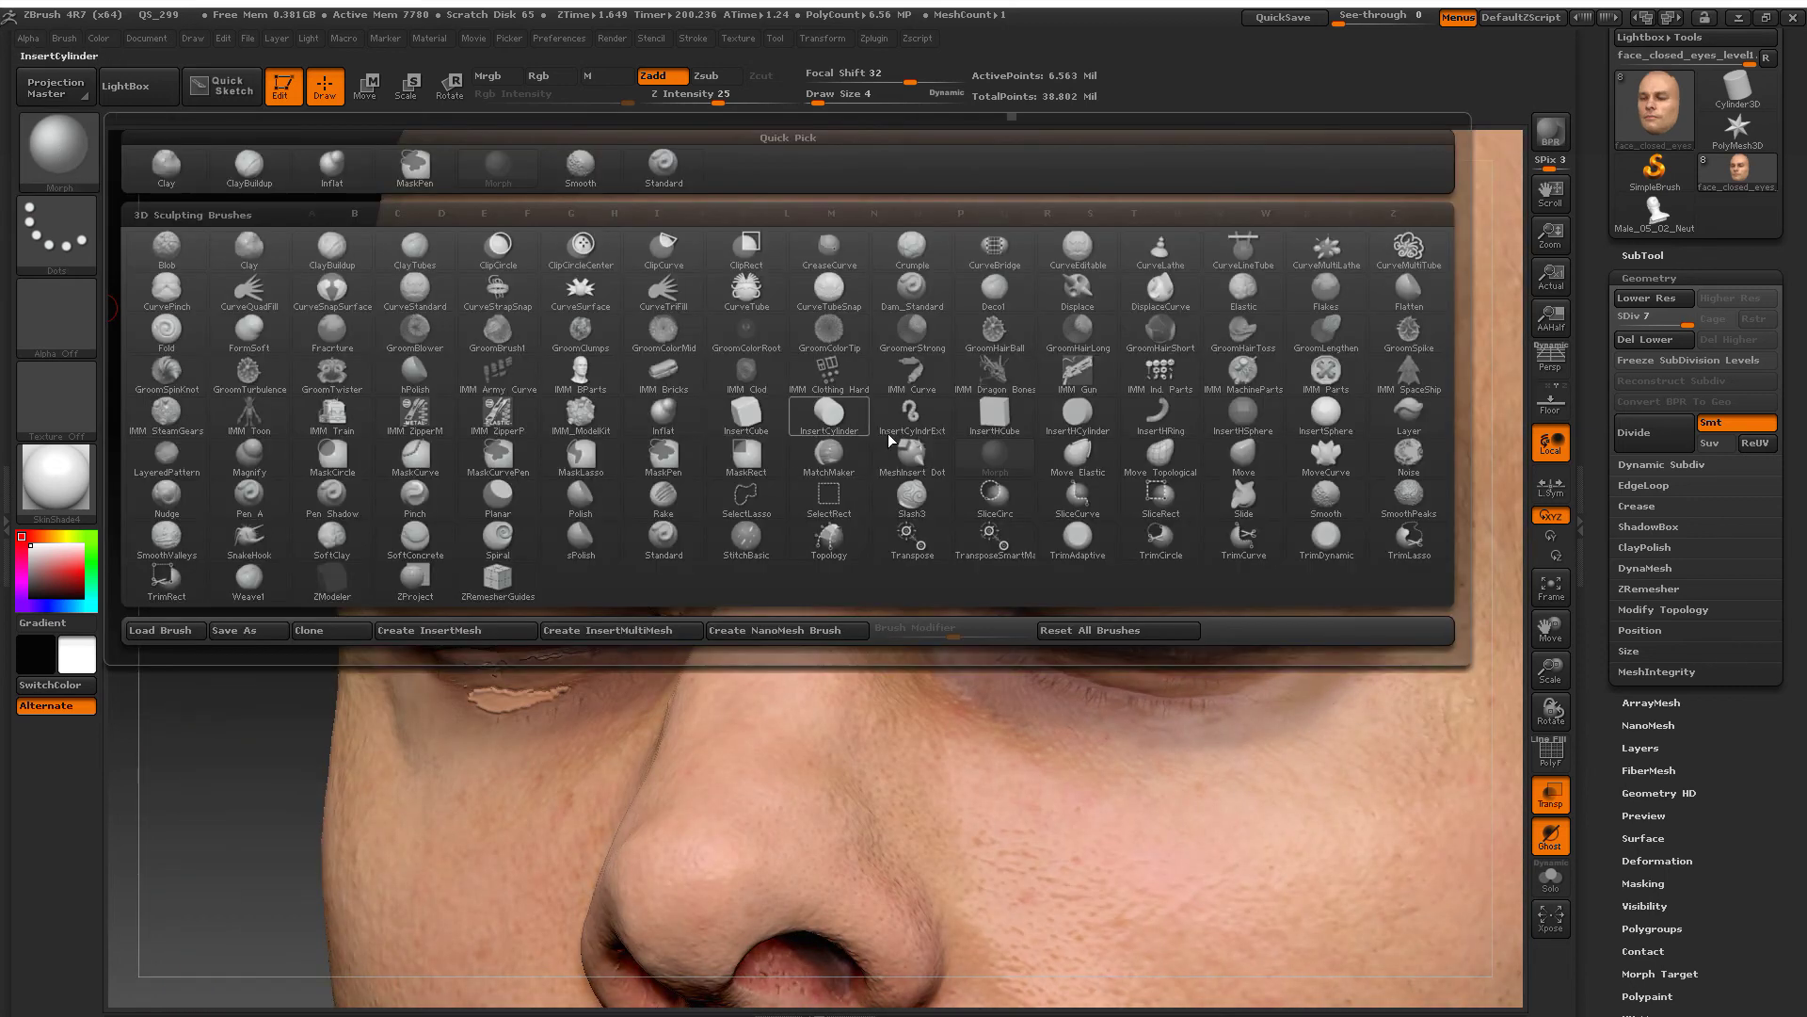
key("m")
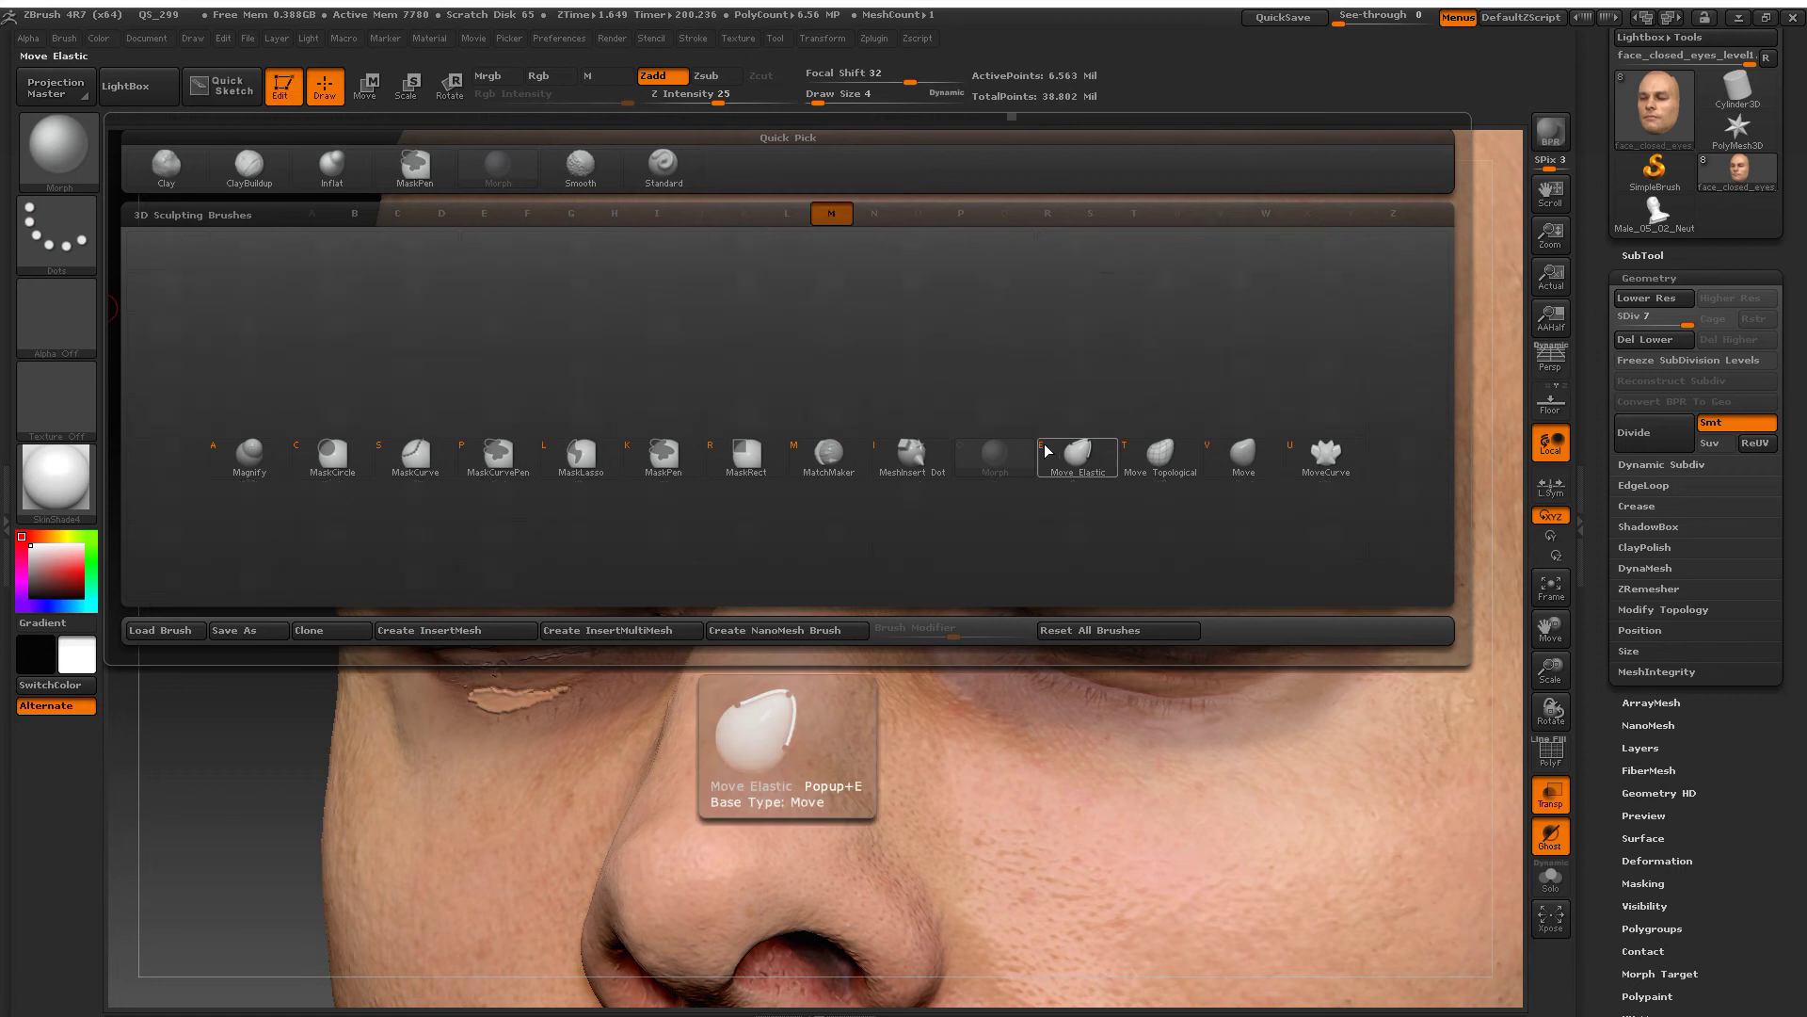
left_click(1160, 455)
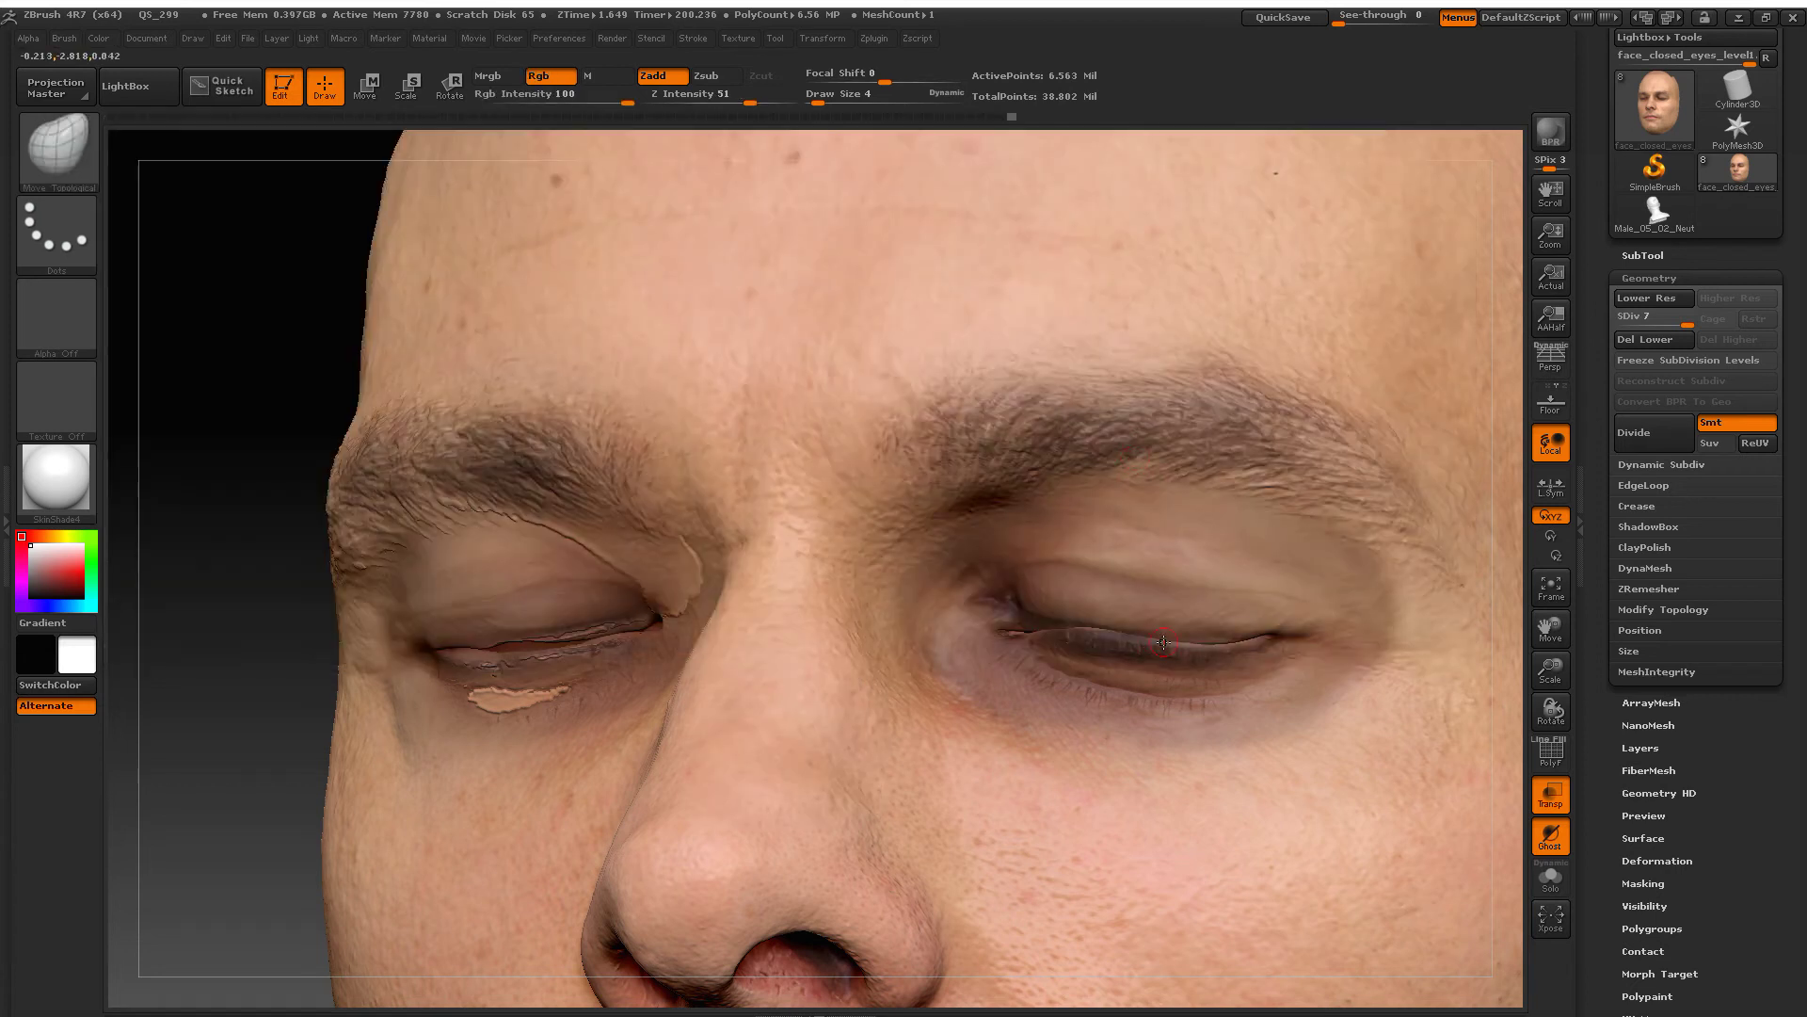
key("space")
left_click_drag(1164, 642, 1178, 650)
right_click_drag(1196, 660, 1200, 715, "alt")
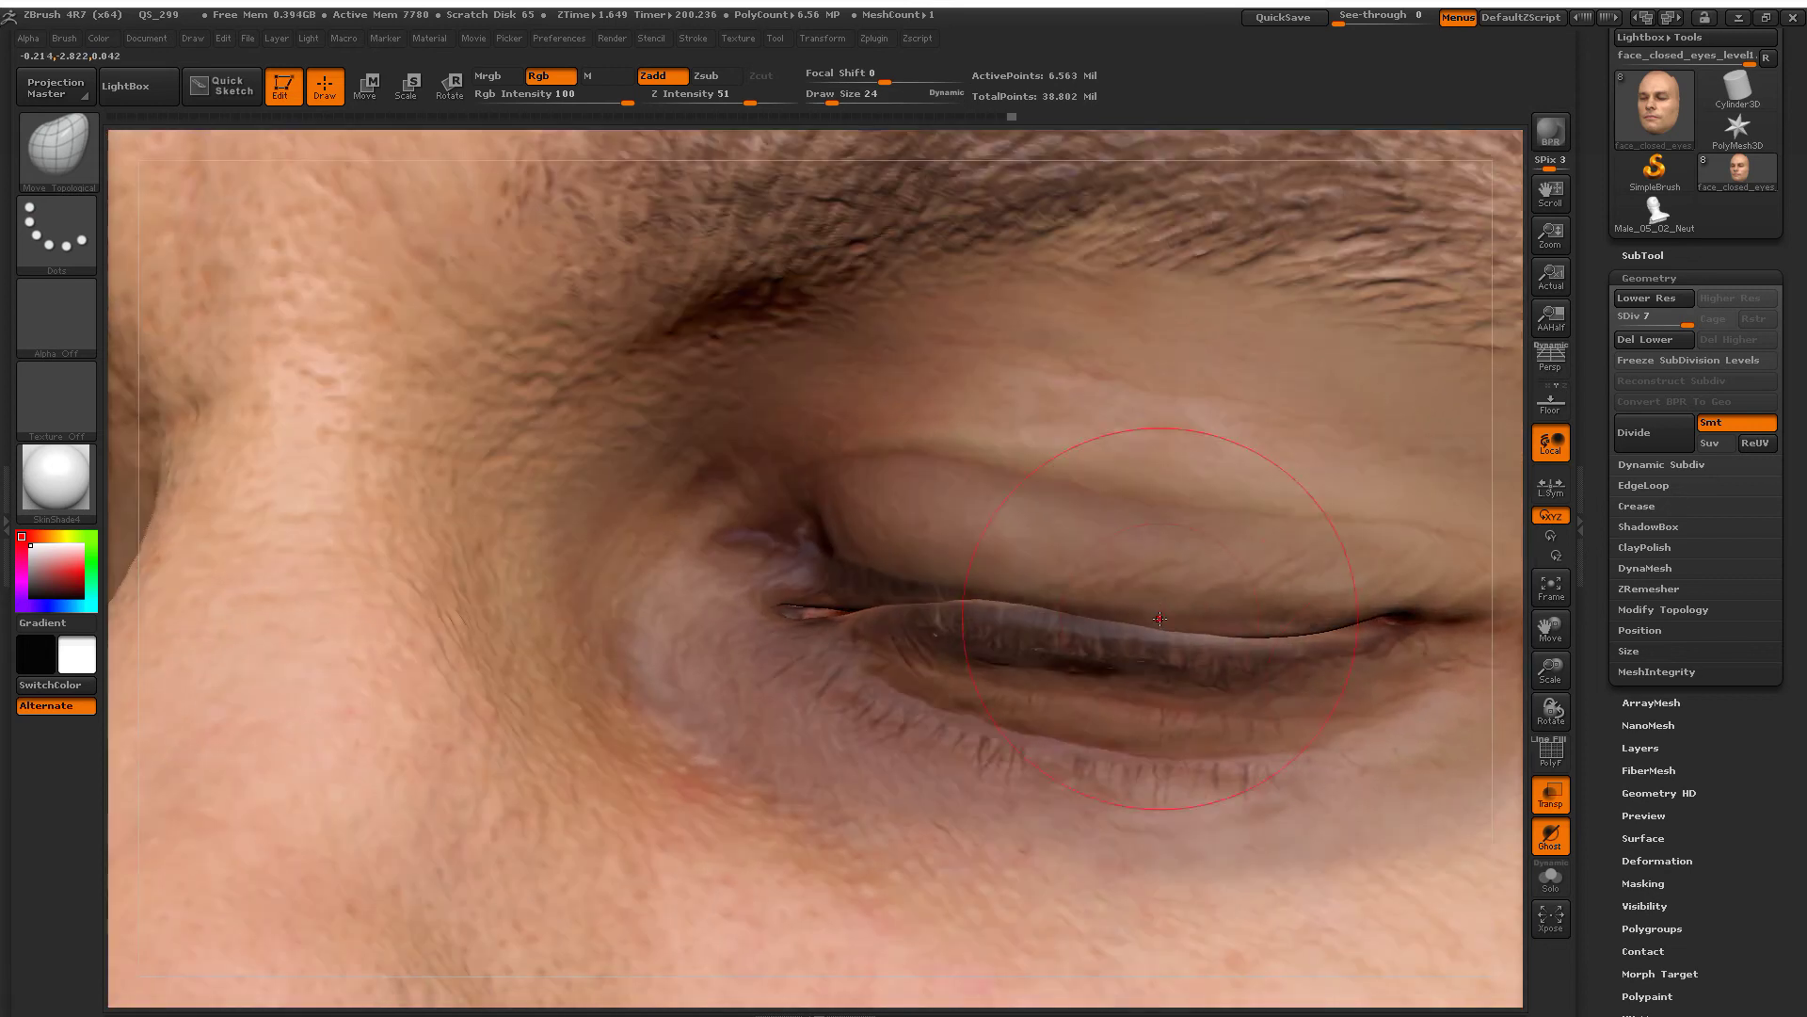
left_click(1553, 796)
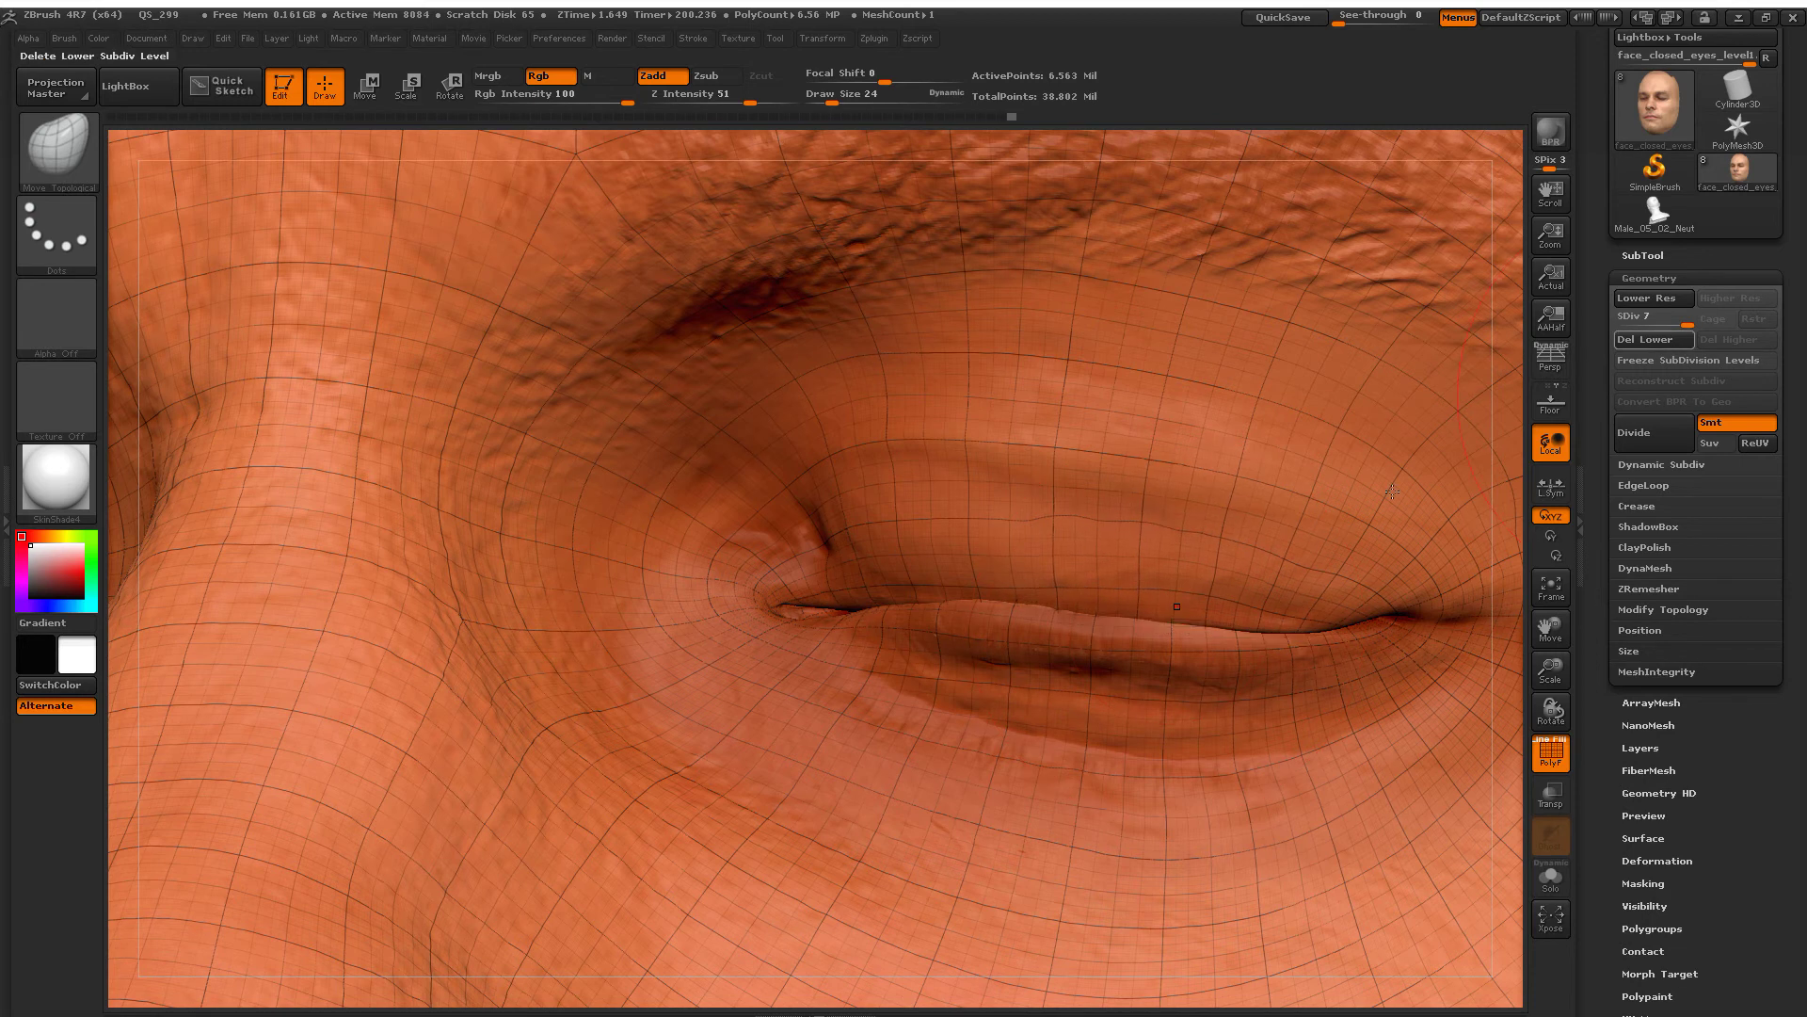
Step: Nudge the lower eyelid edge slightly downward with Move Topological
mouse_move(1111, 602)
right_mouse_down()
mouse_move(1132, 610)
mouse_move(963, 618)
right_mouse_up()
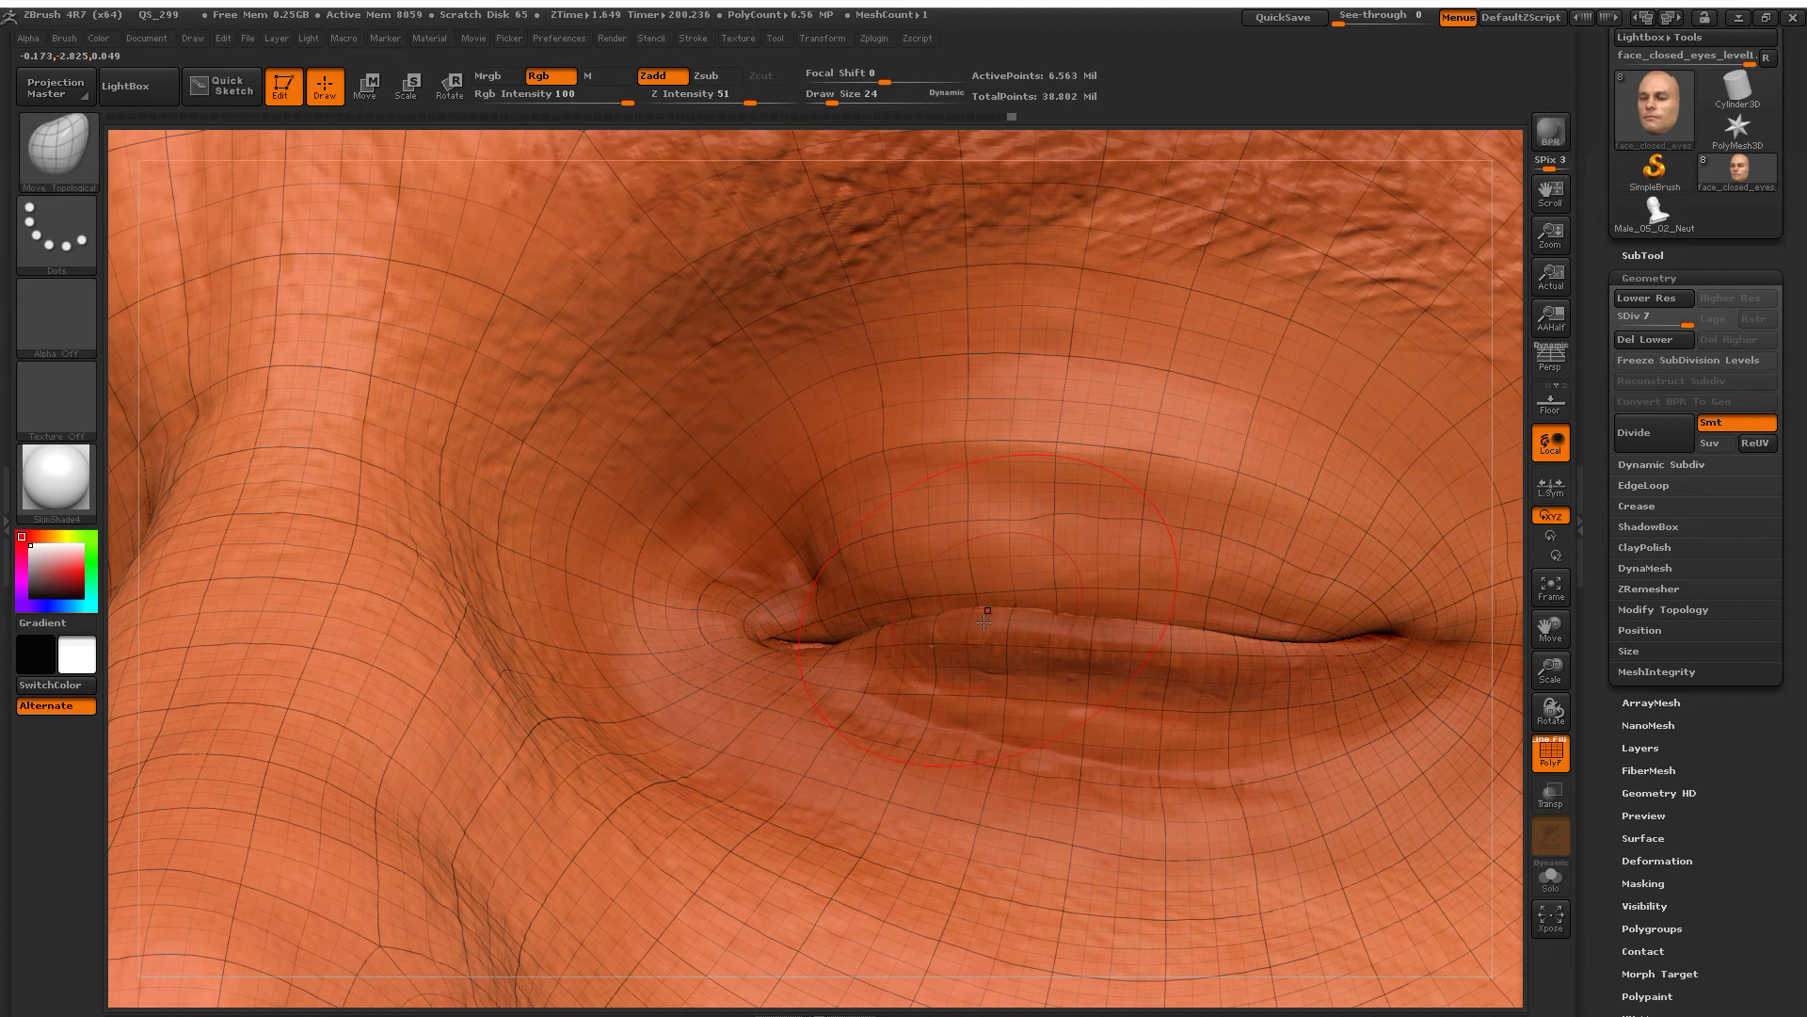
left_click_drag(974, 621, 973, 618)
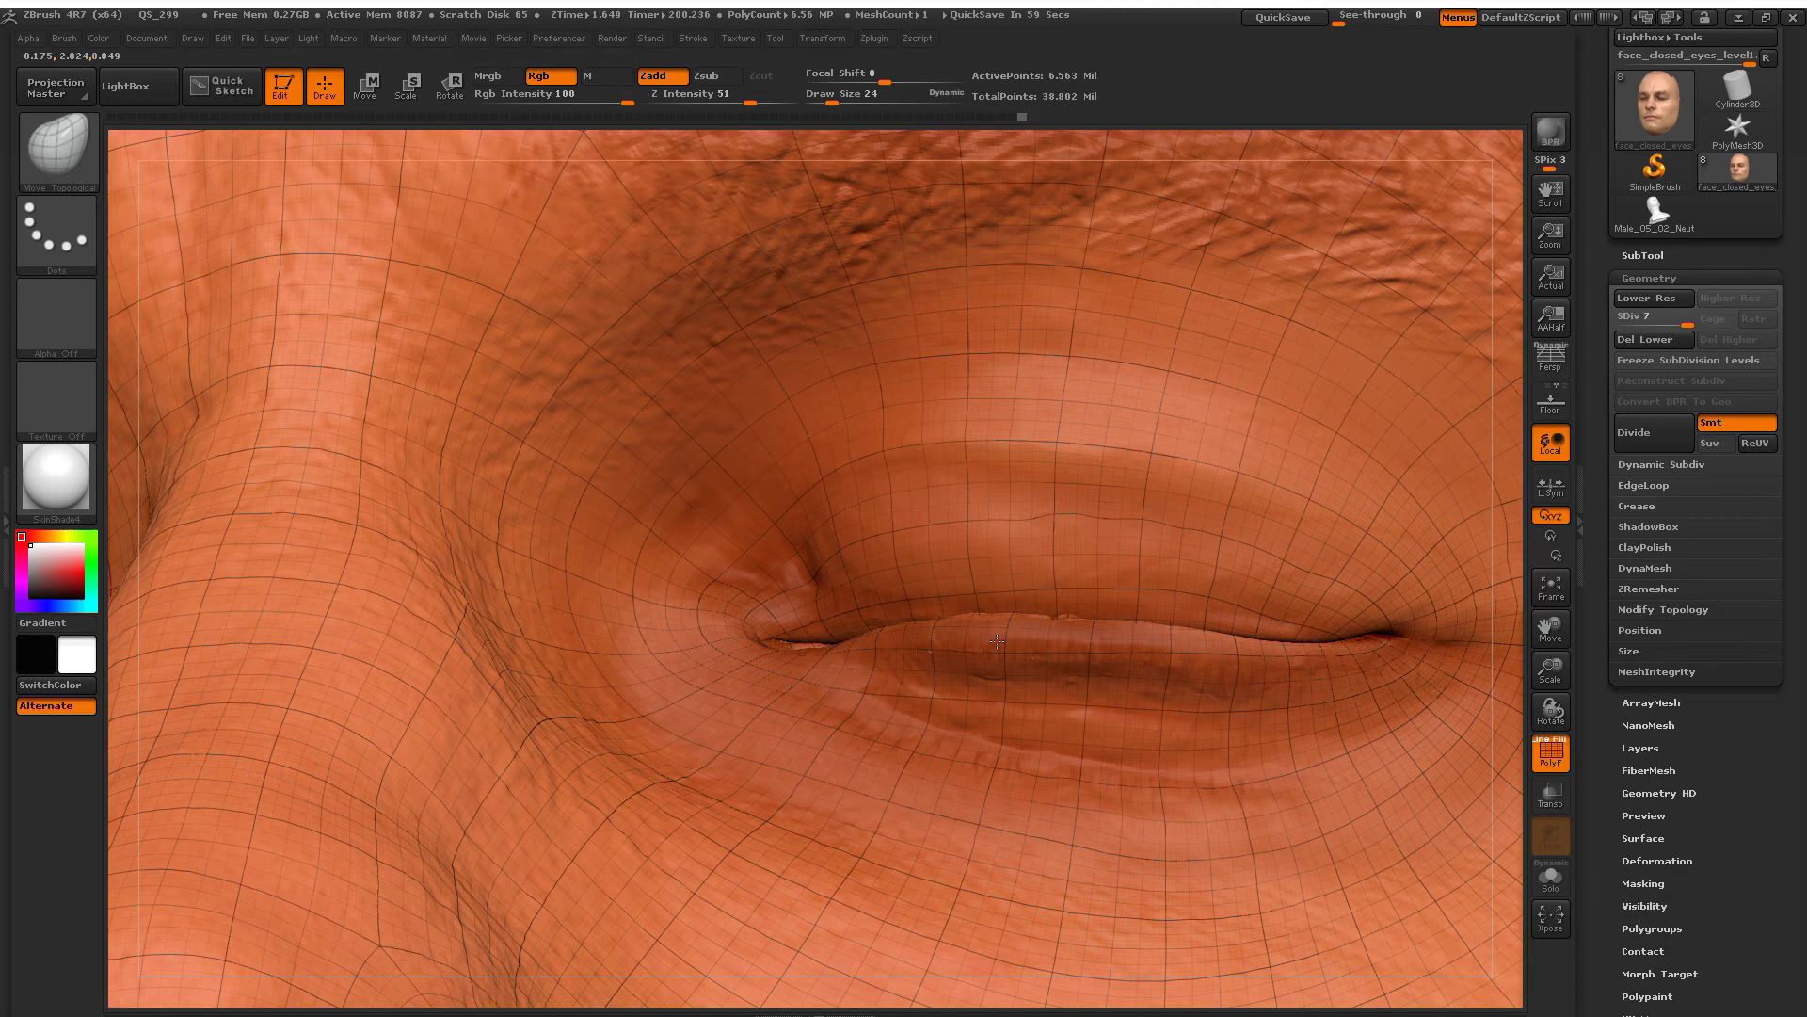
left_click_drag(996, 641, 1004, 653)
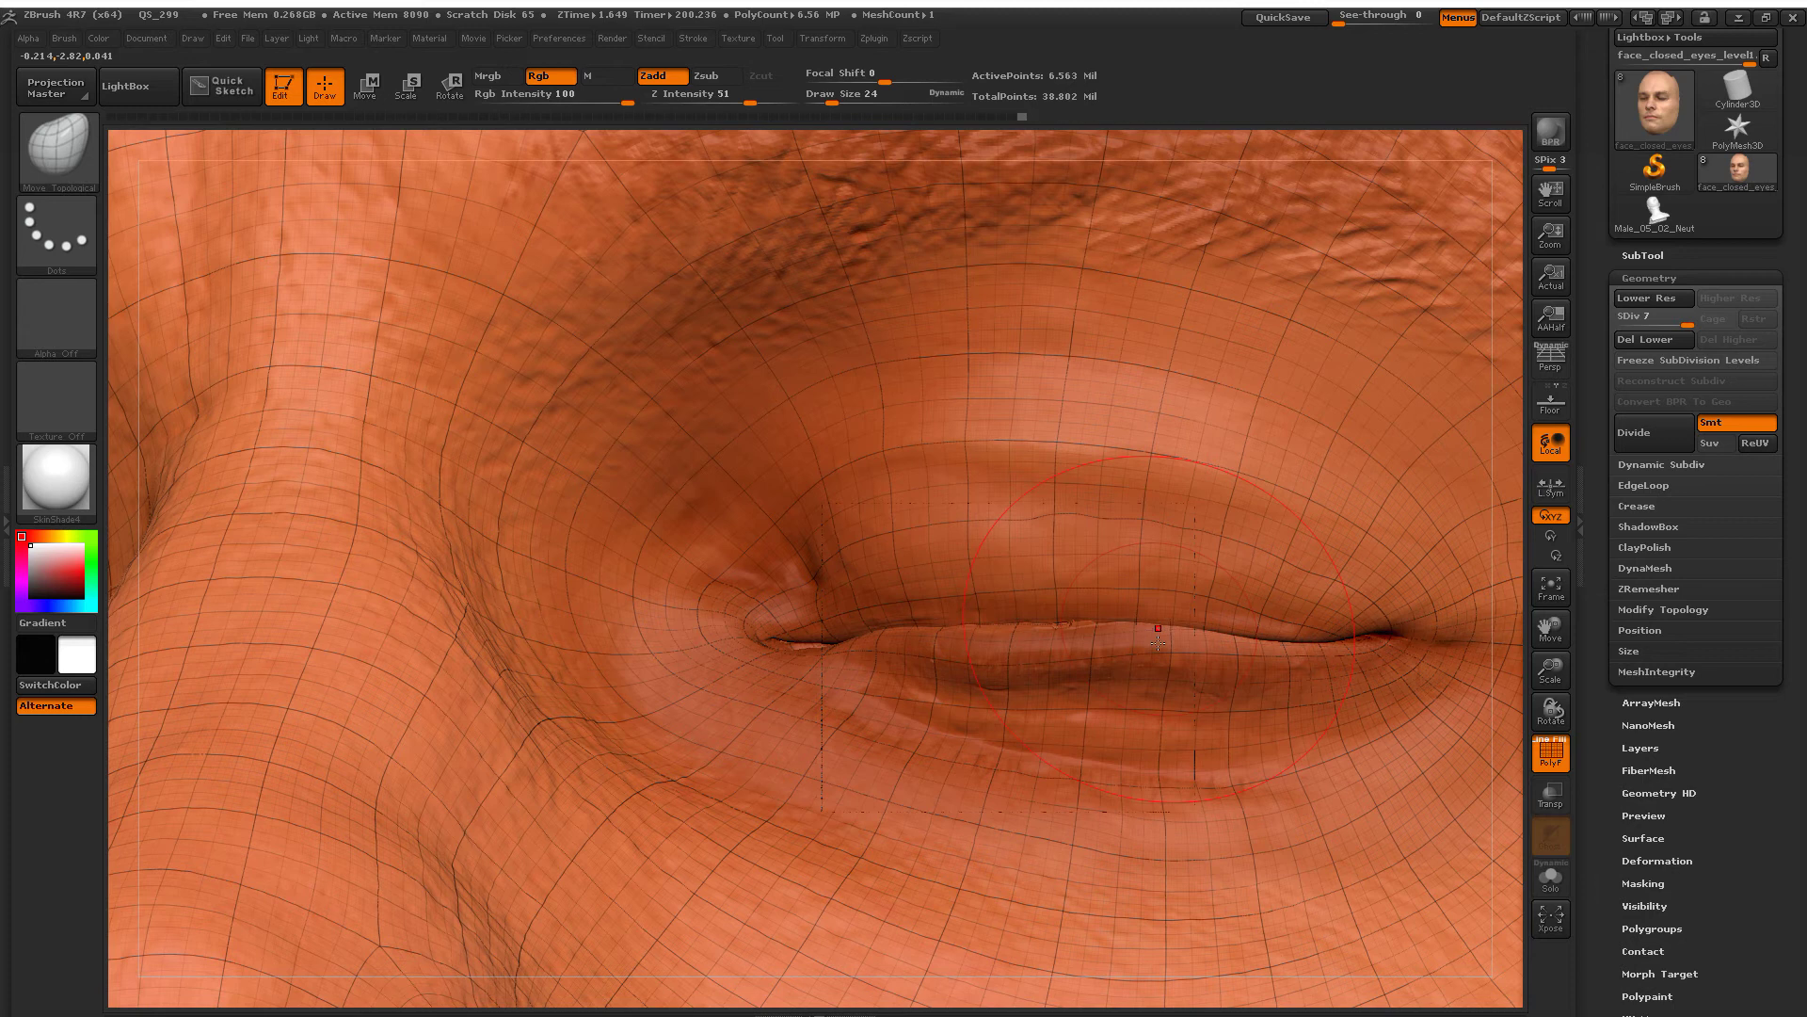
left_click_drag(1155, 649, 1158, 654)
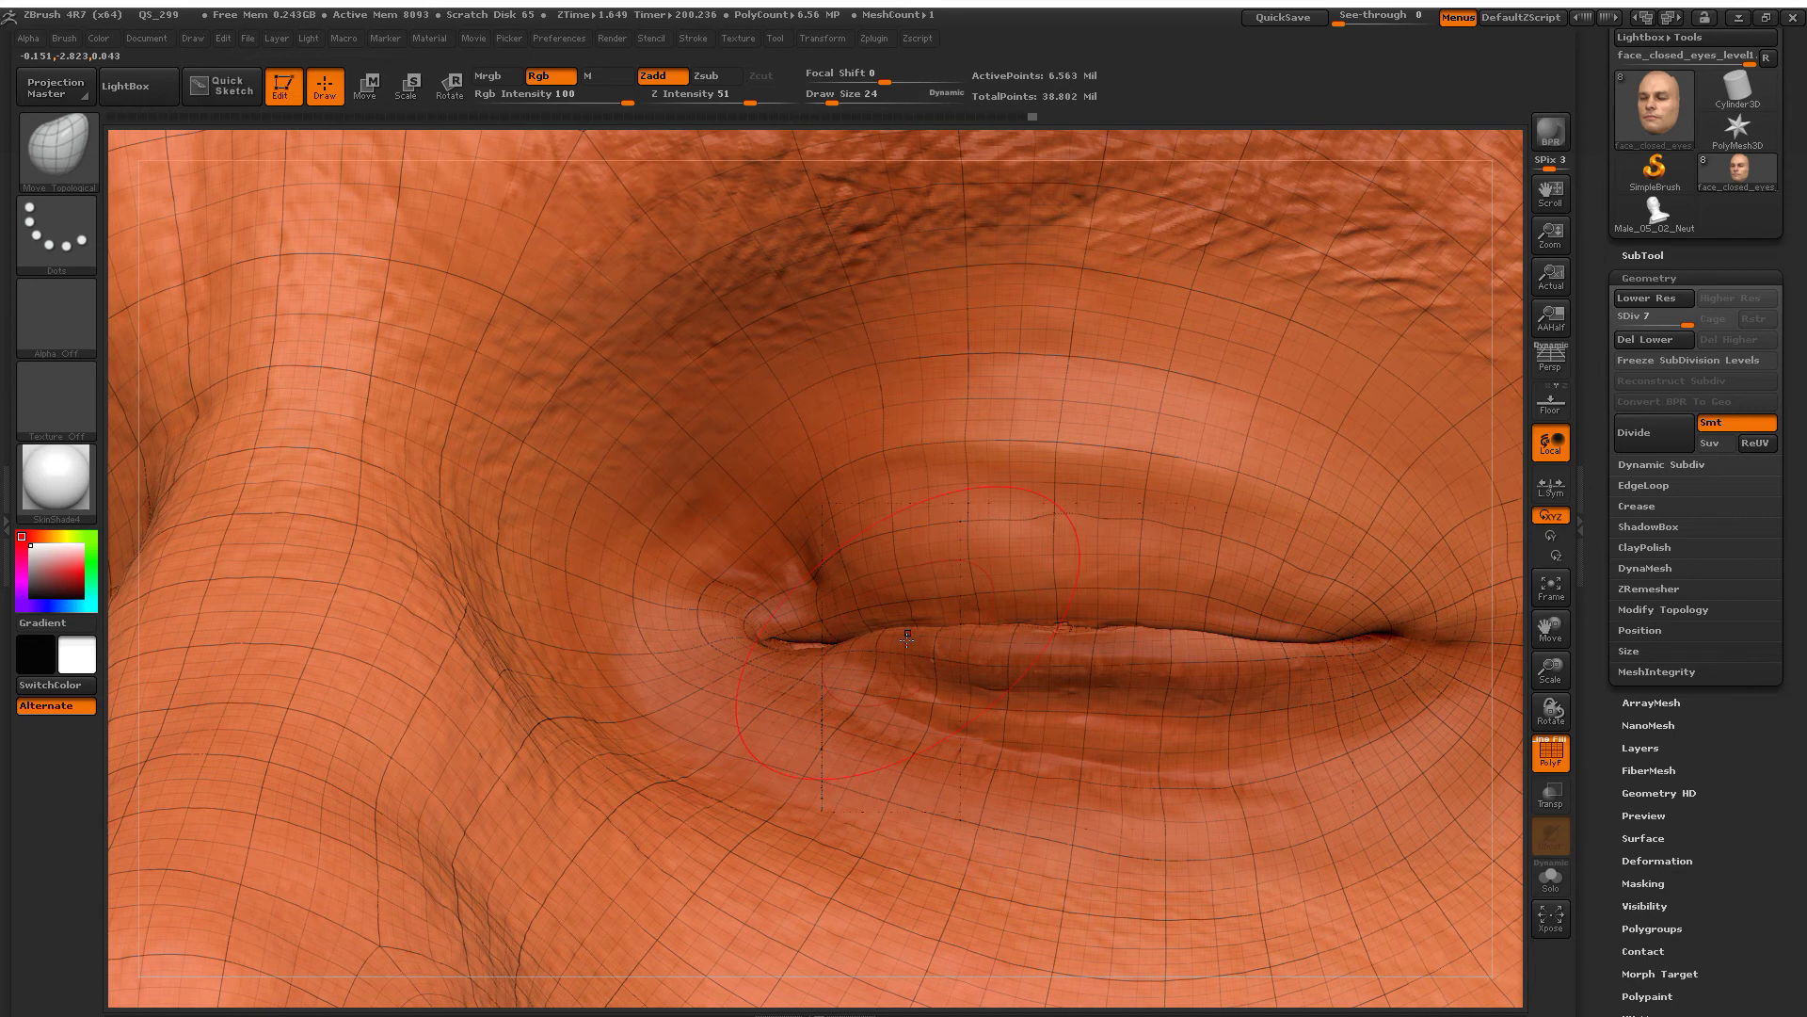
left_click_drag(906, 647, 906, 648)
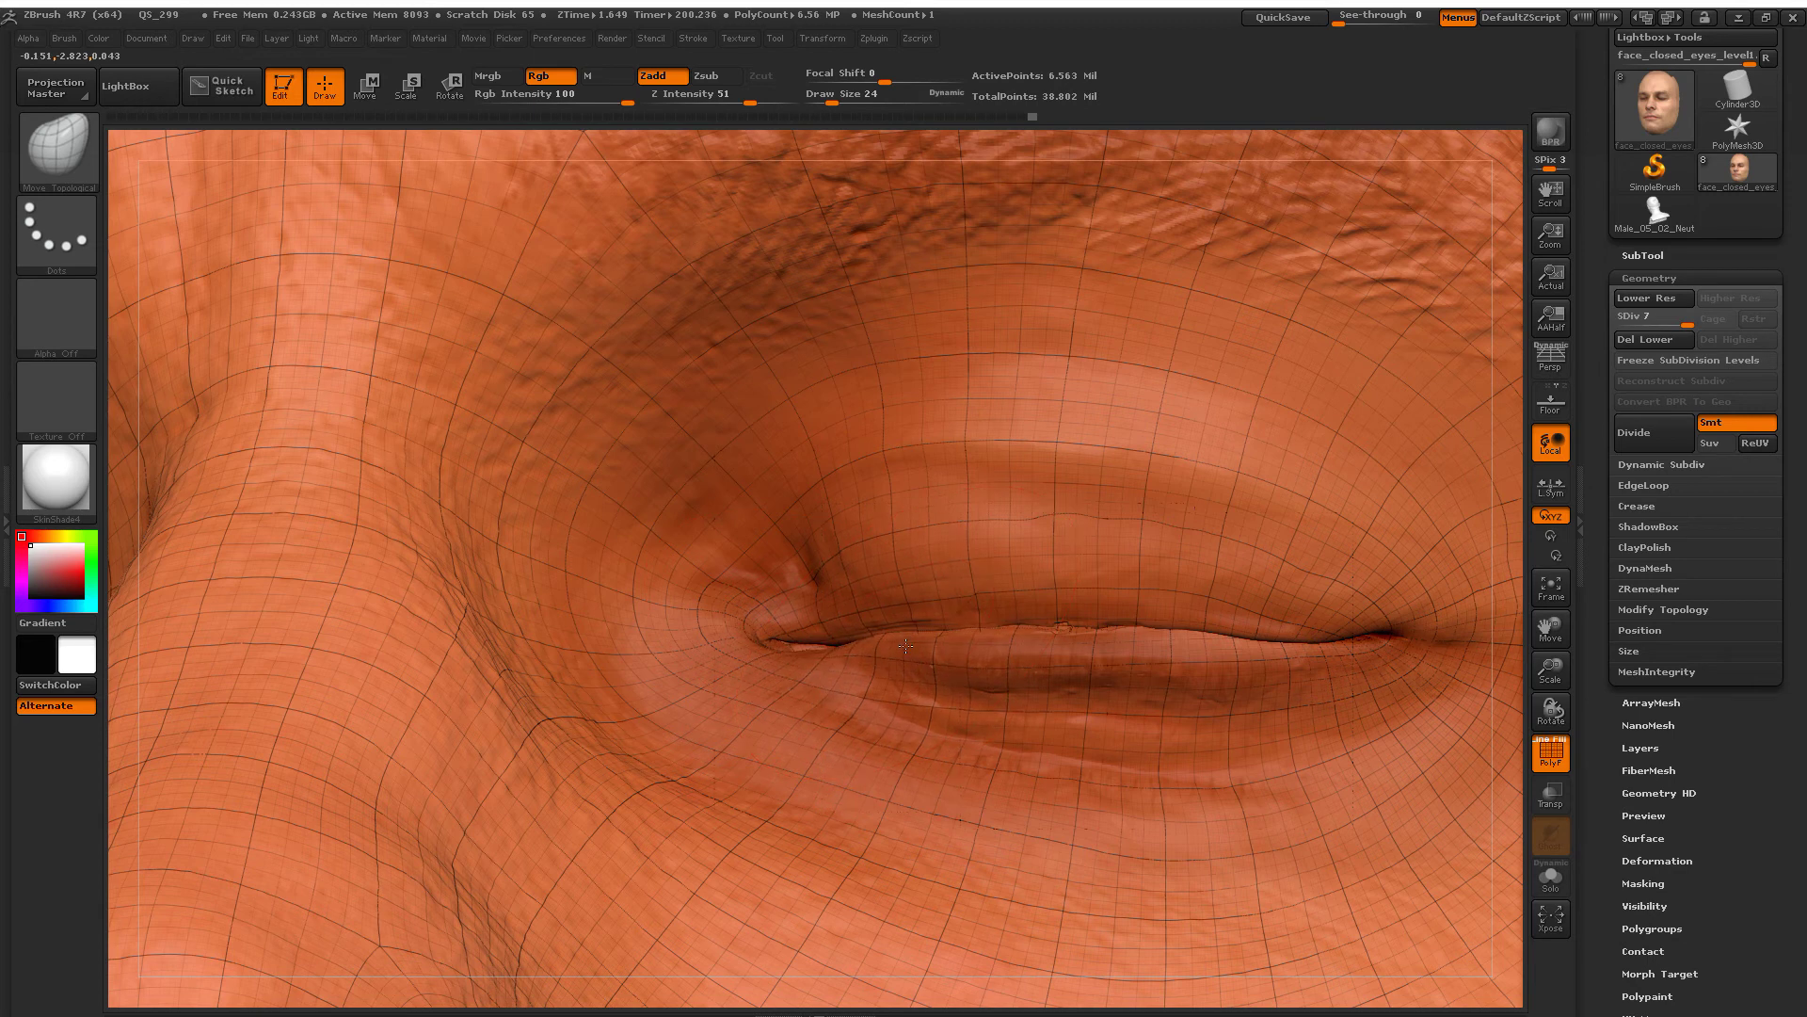
Step: Rotate to a side view and lower SDiv from 7 to 5
right_click_drag(1147, 690, 1081, 679)
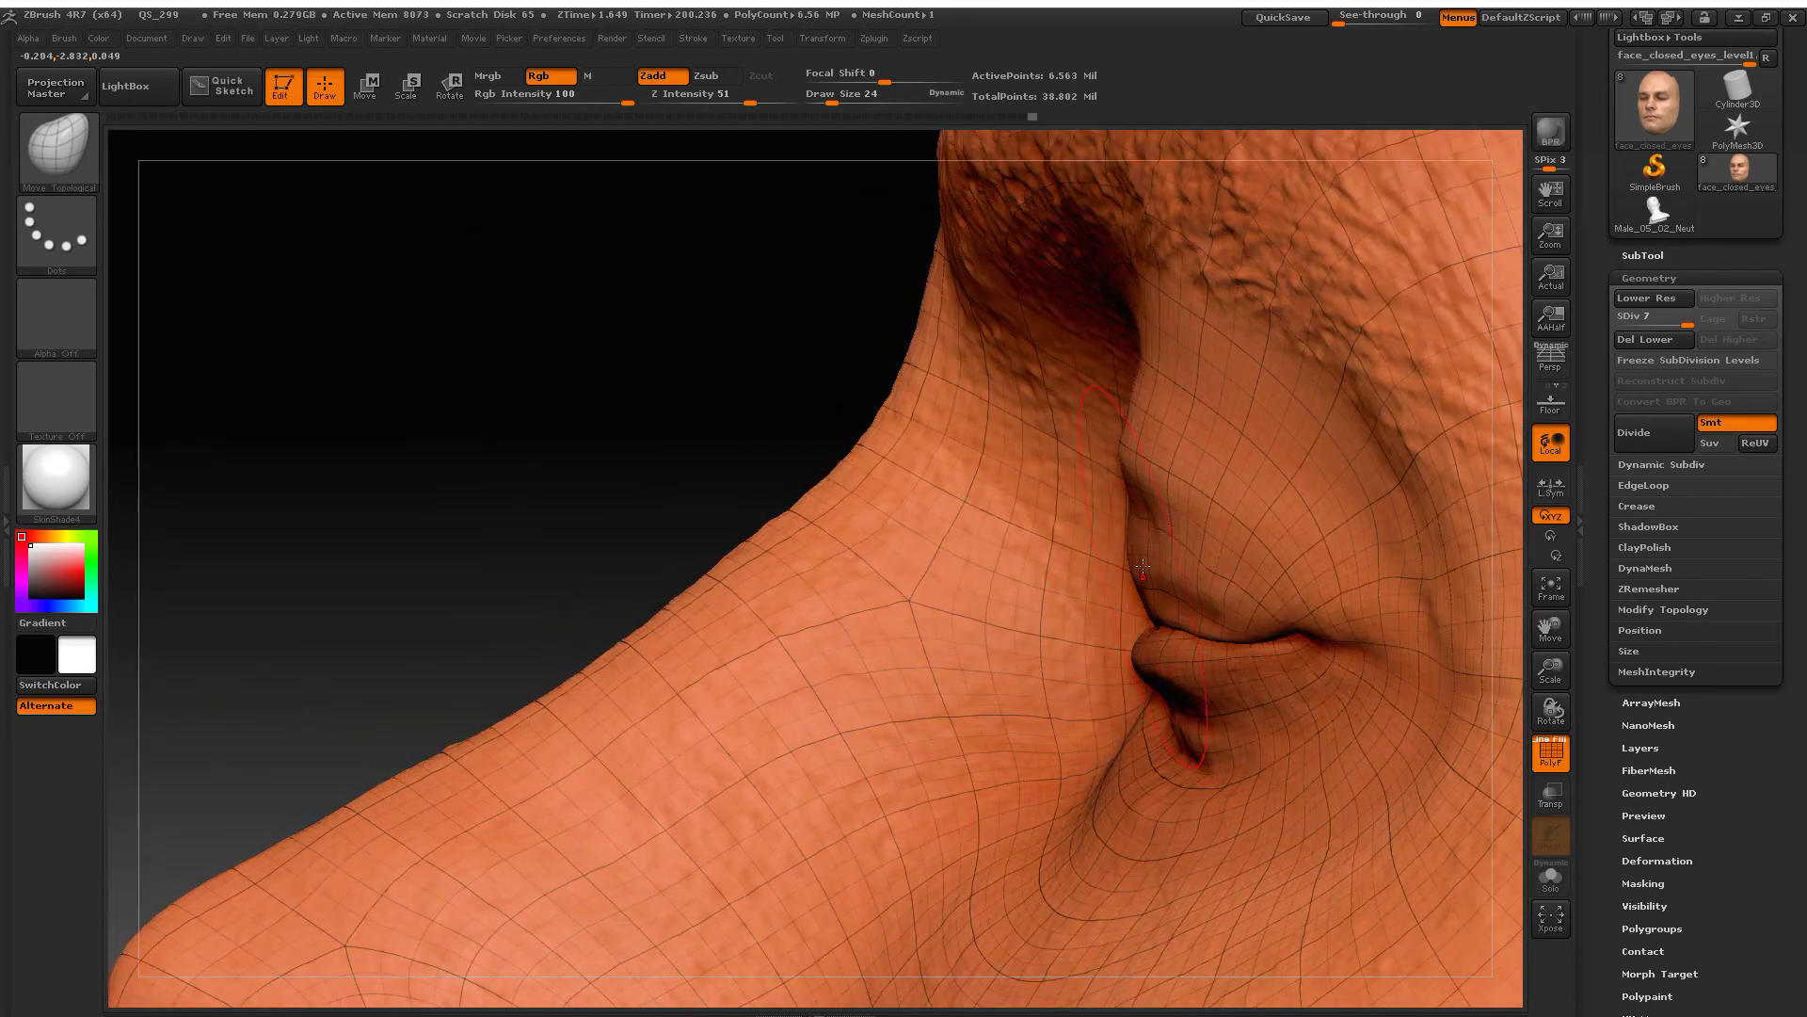
mouse_move(1127, 348)
right_mouse_down()
mouse_move(1122, 543)
mouse_move(1347, 511)
mouse_move(1307, 607)
mouse_move(1320, 696)
mouse_move(1492, 588)
right_mouse_up()
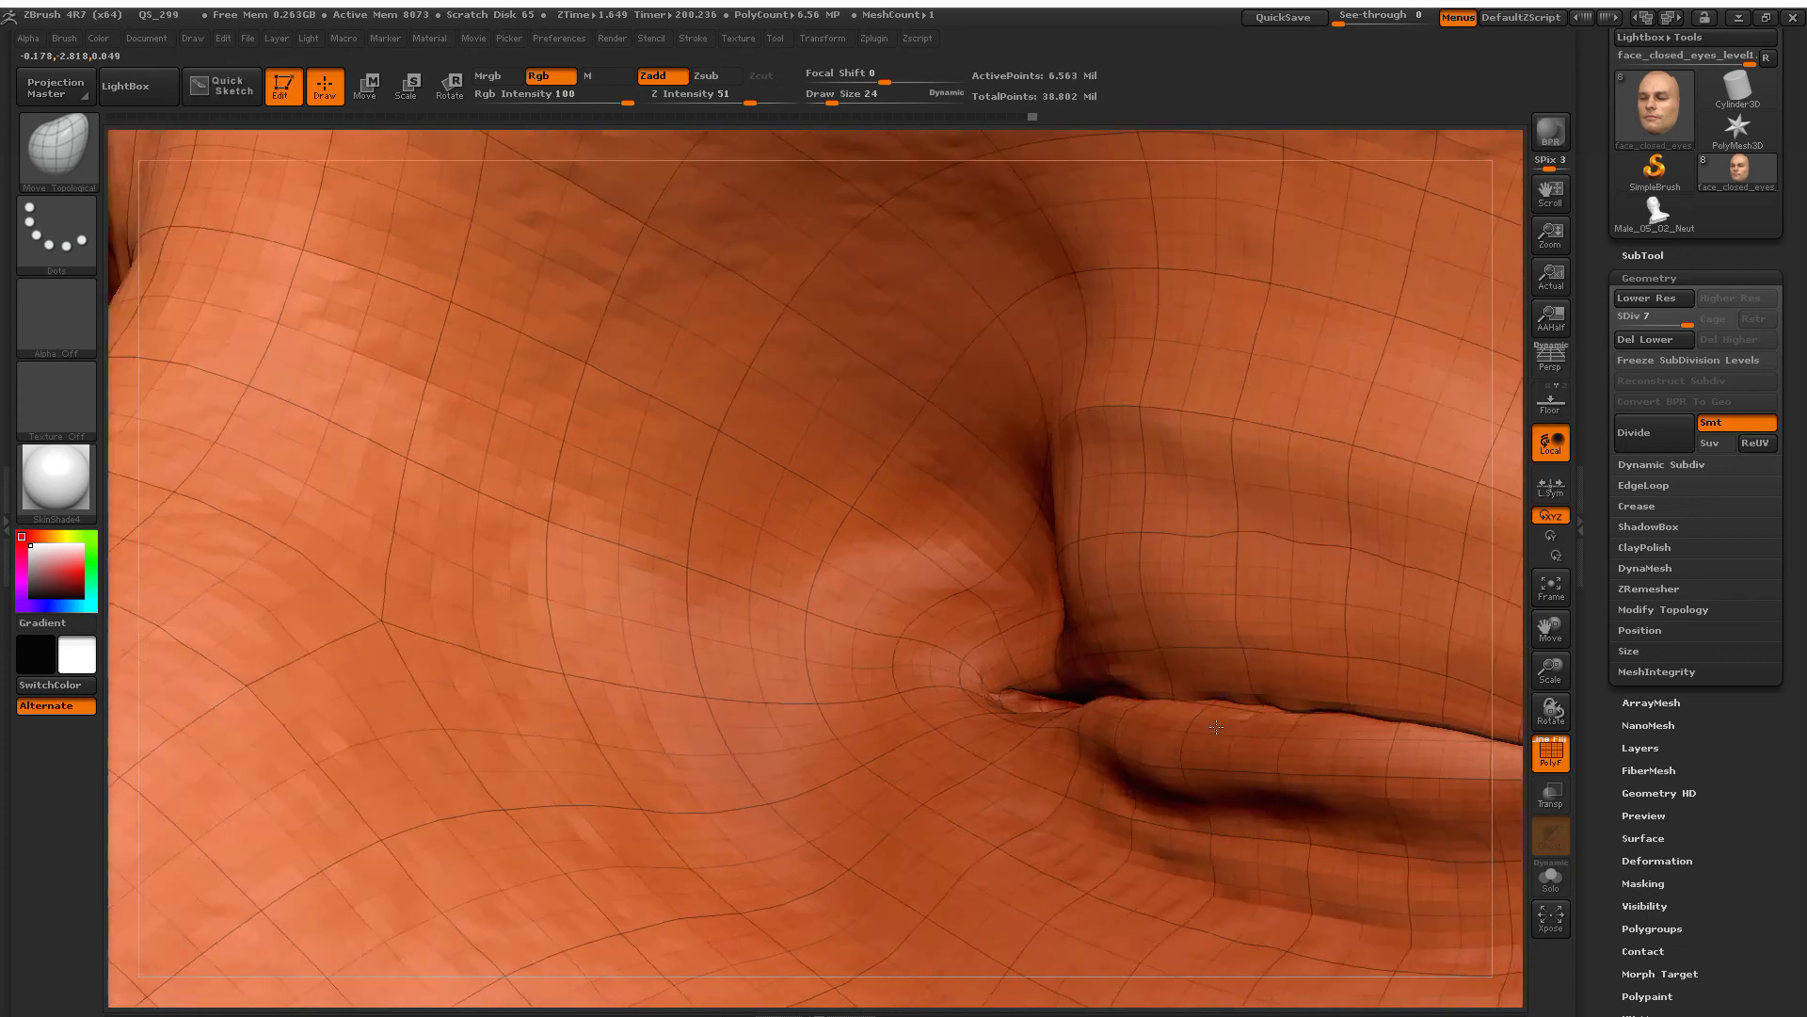
left_click_drag(1683, 322, 1657, 322)
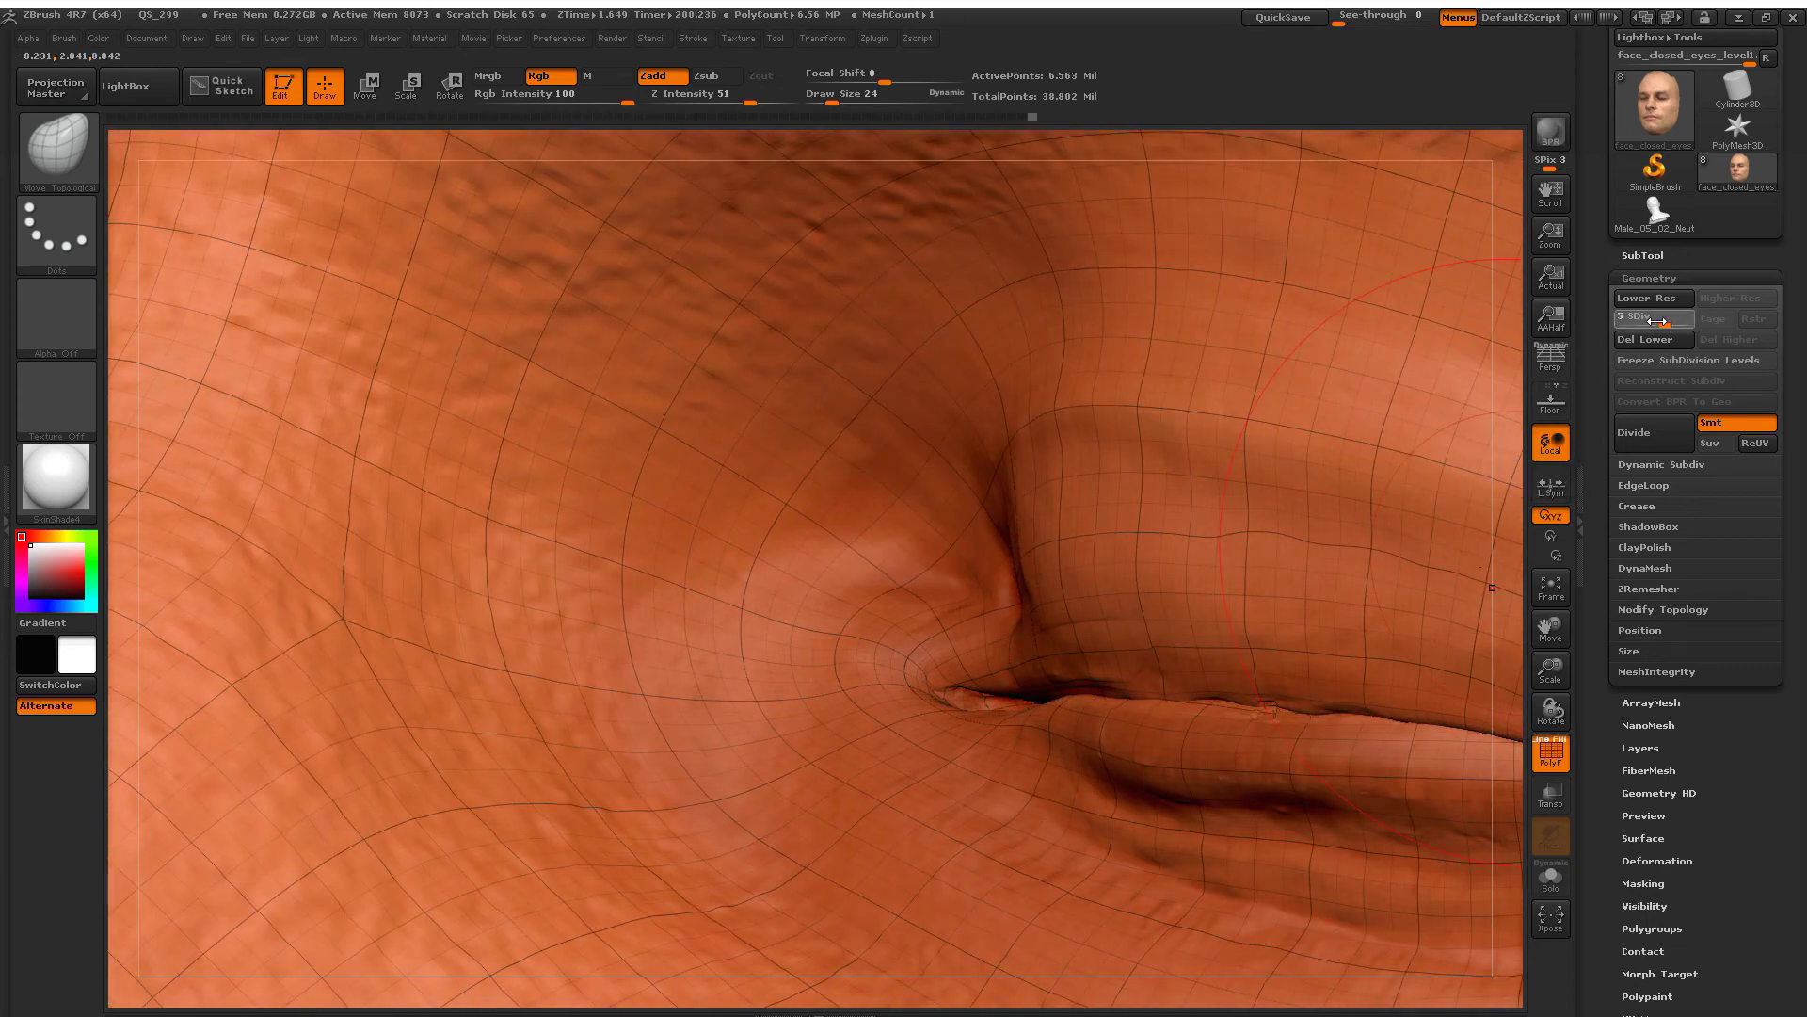
Step: Drop to SDiv 4, set draw size 14, and select the aligned Male_05_02 scan subtool
right_click_drag(1364, 664, 1271, 565)
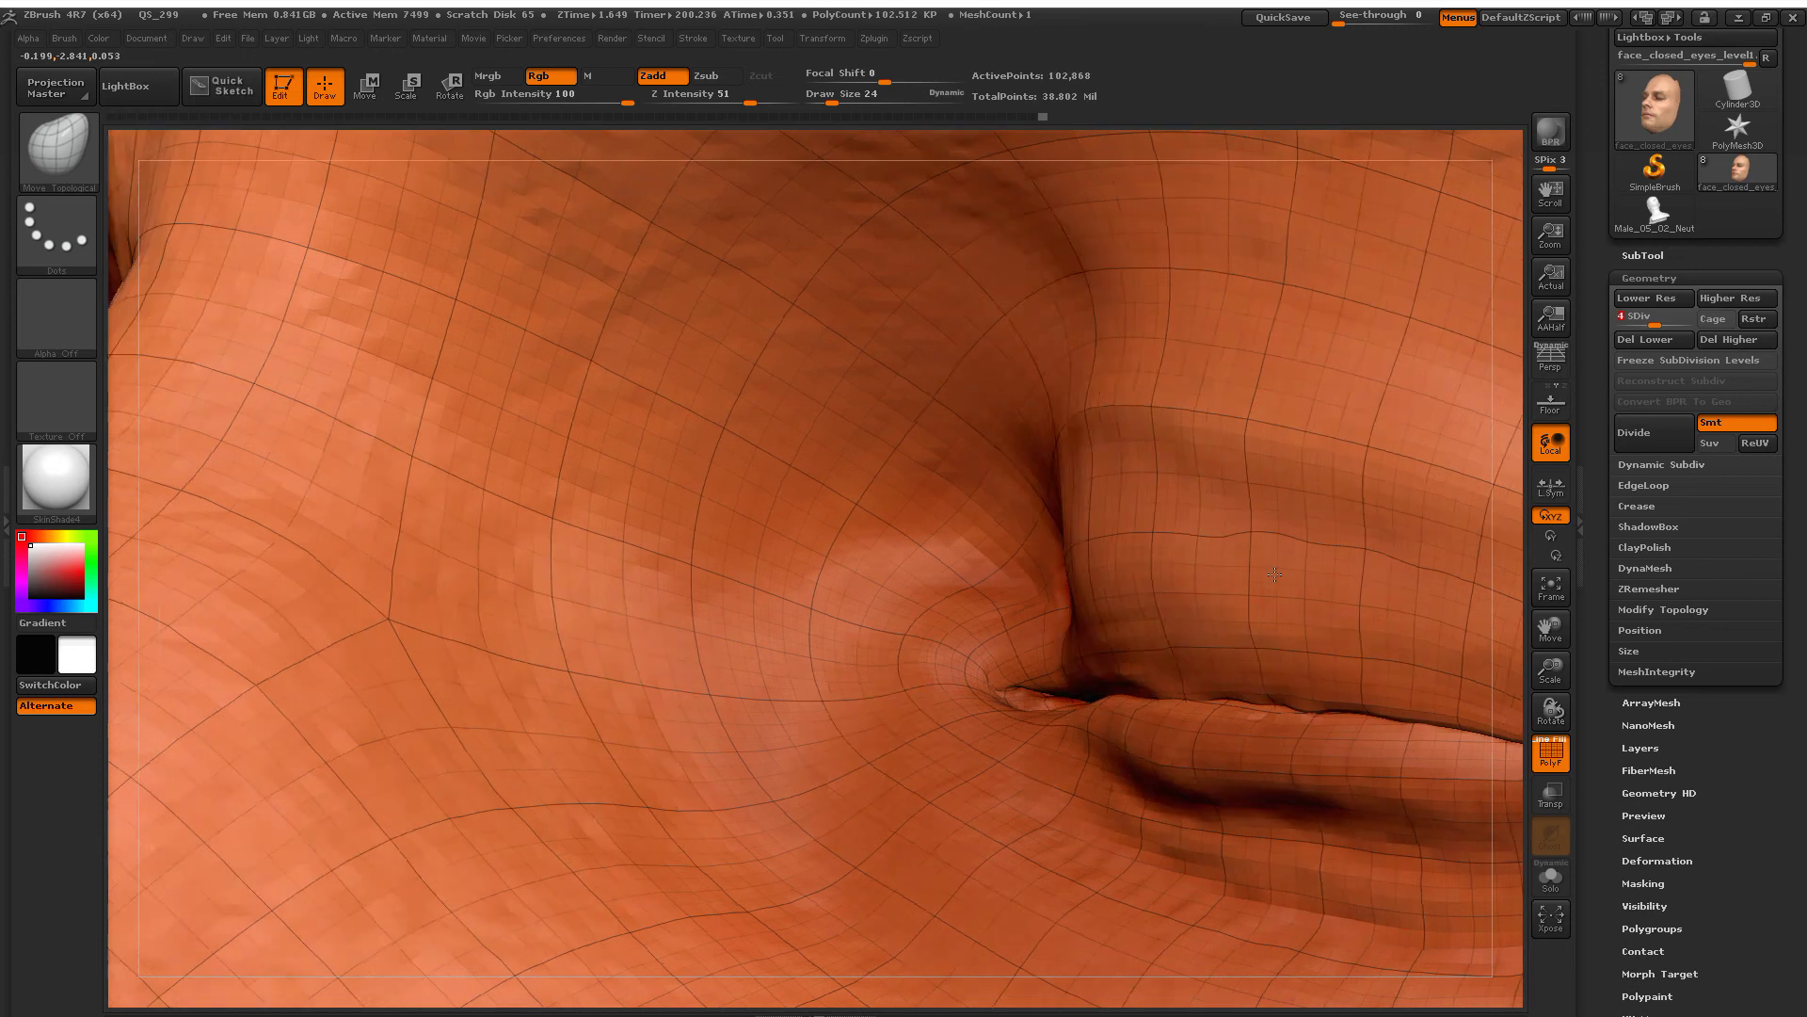
right_click(1271, 563)
left_click_drag(1271, 518, 1242, 518)
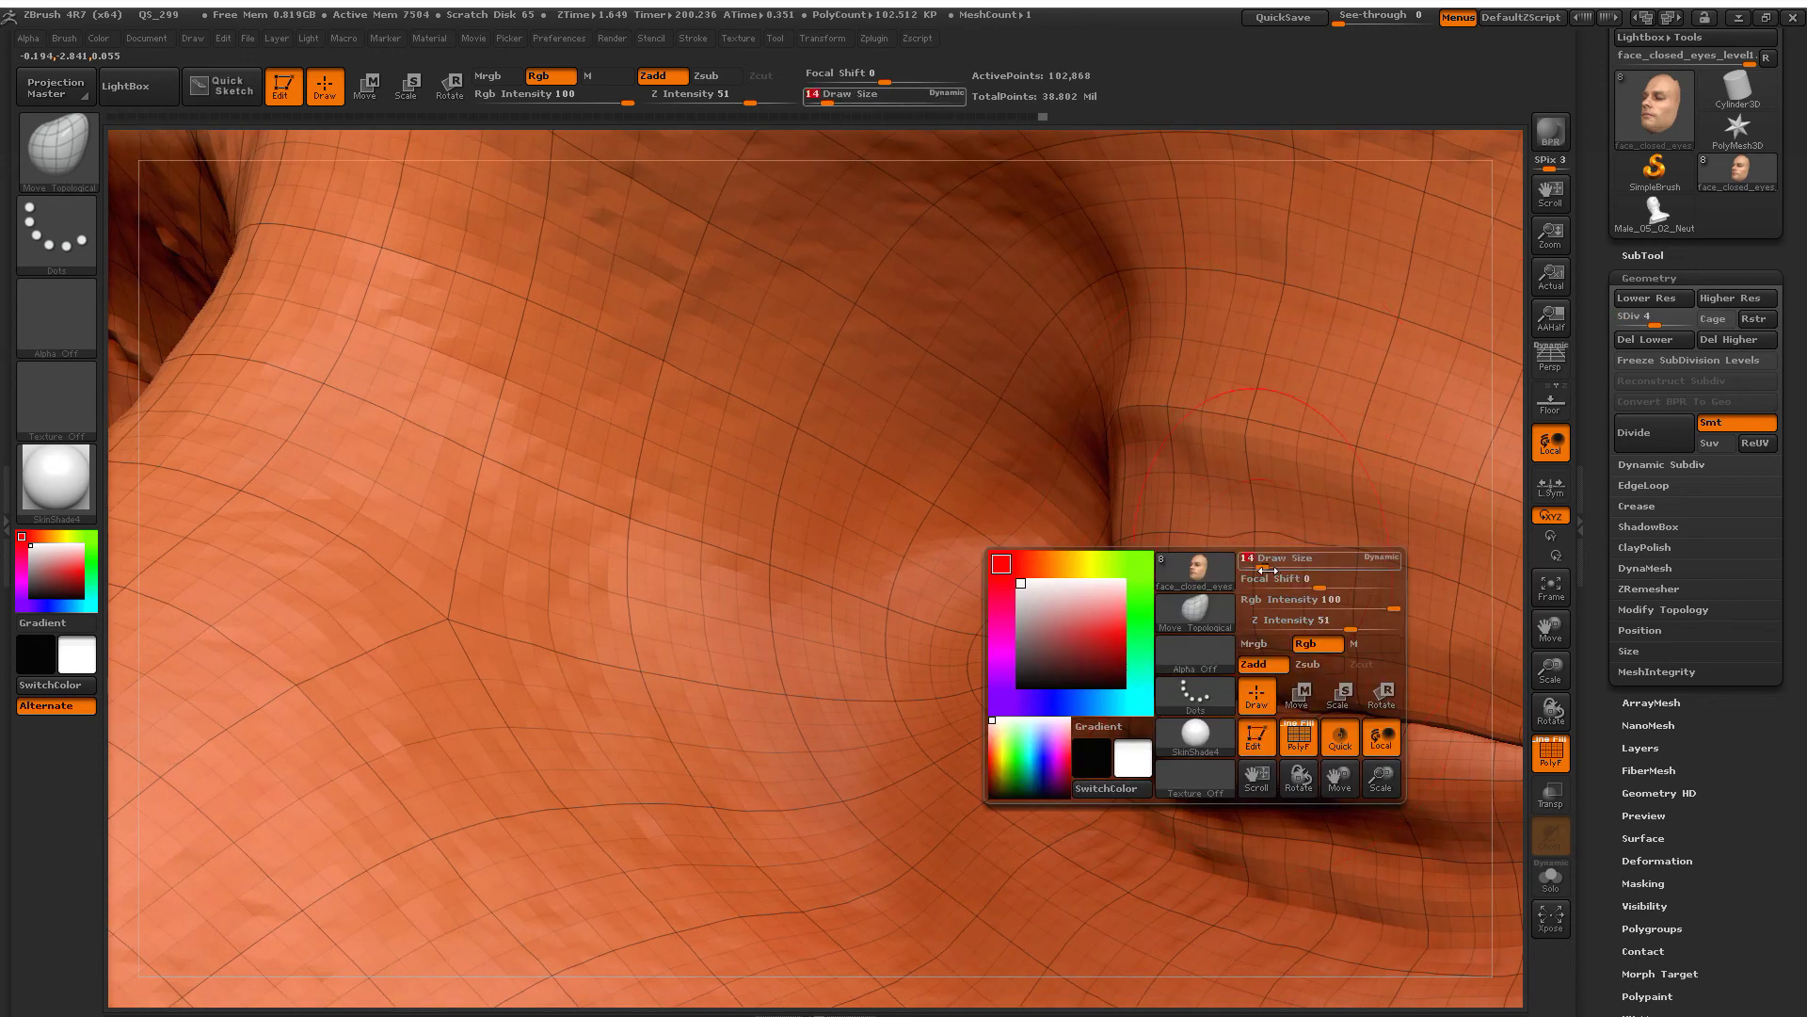
mouse_move(1271, 603)
right_mouse_down()
mouse_move(1224, 569)
mouse_move(1271, 565)
right_mouse_up()
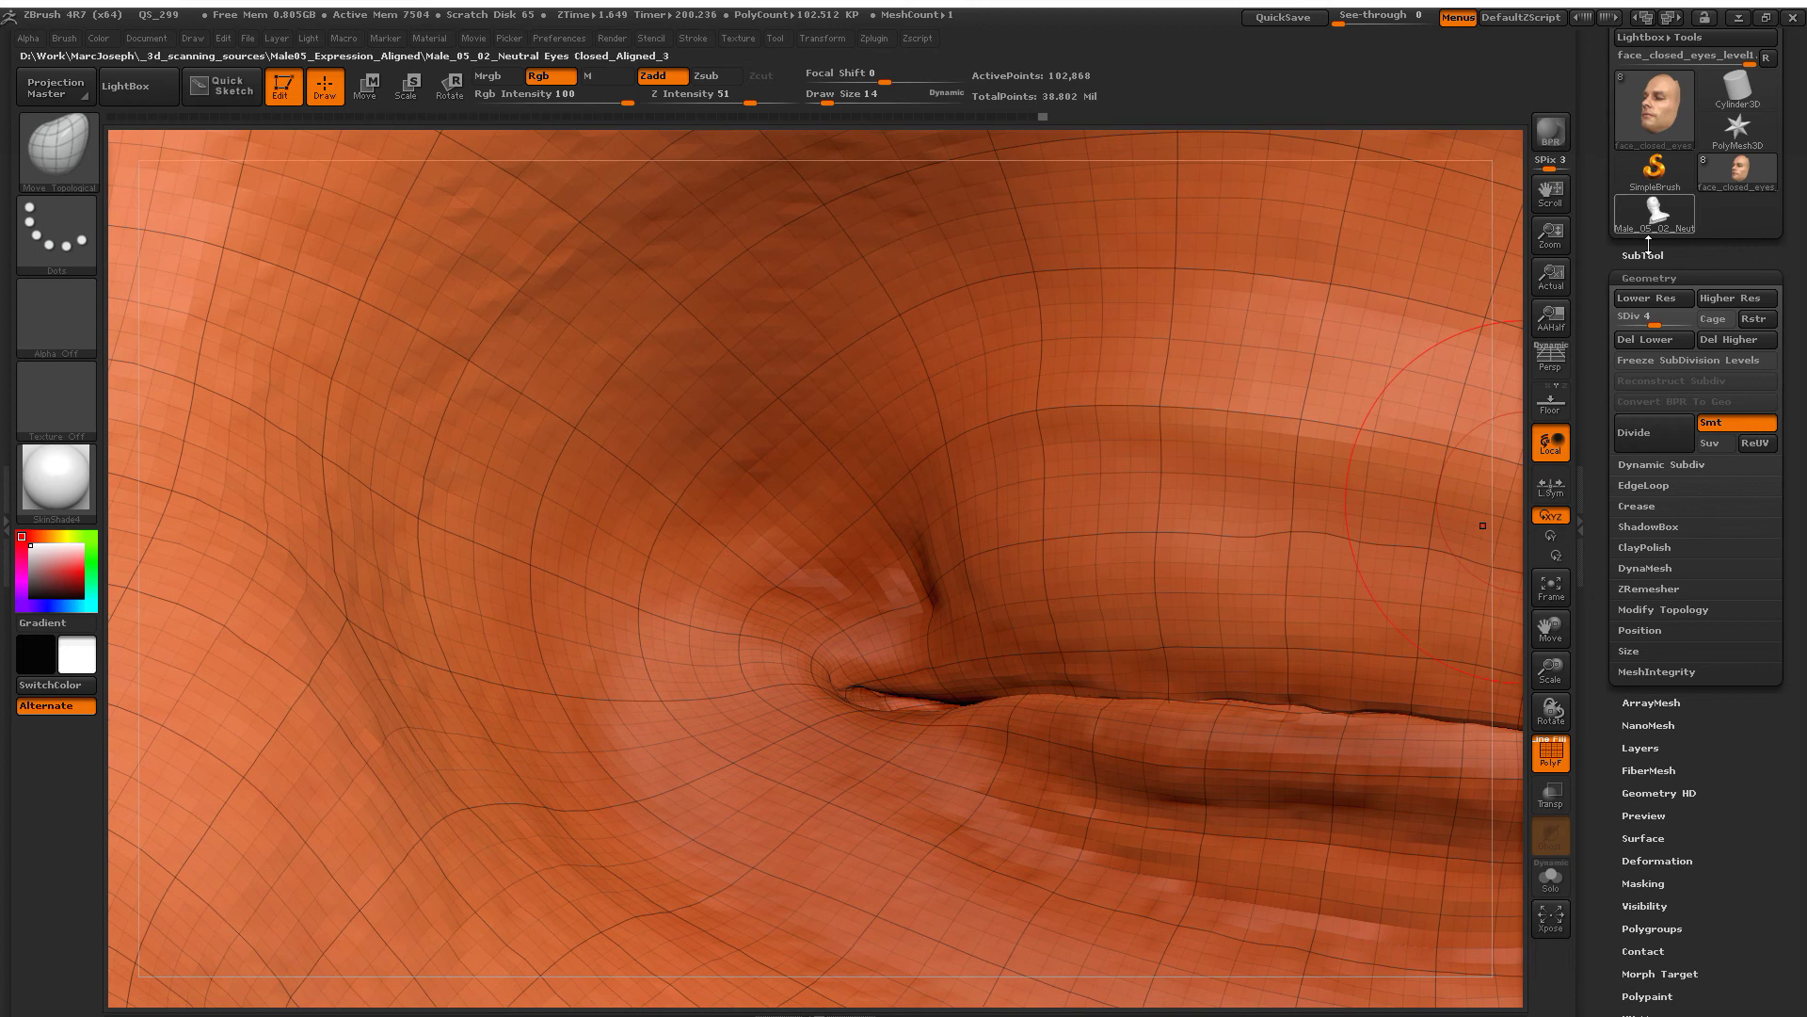
left_click(1644, 254)
left_click(1656, 513)
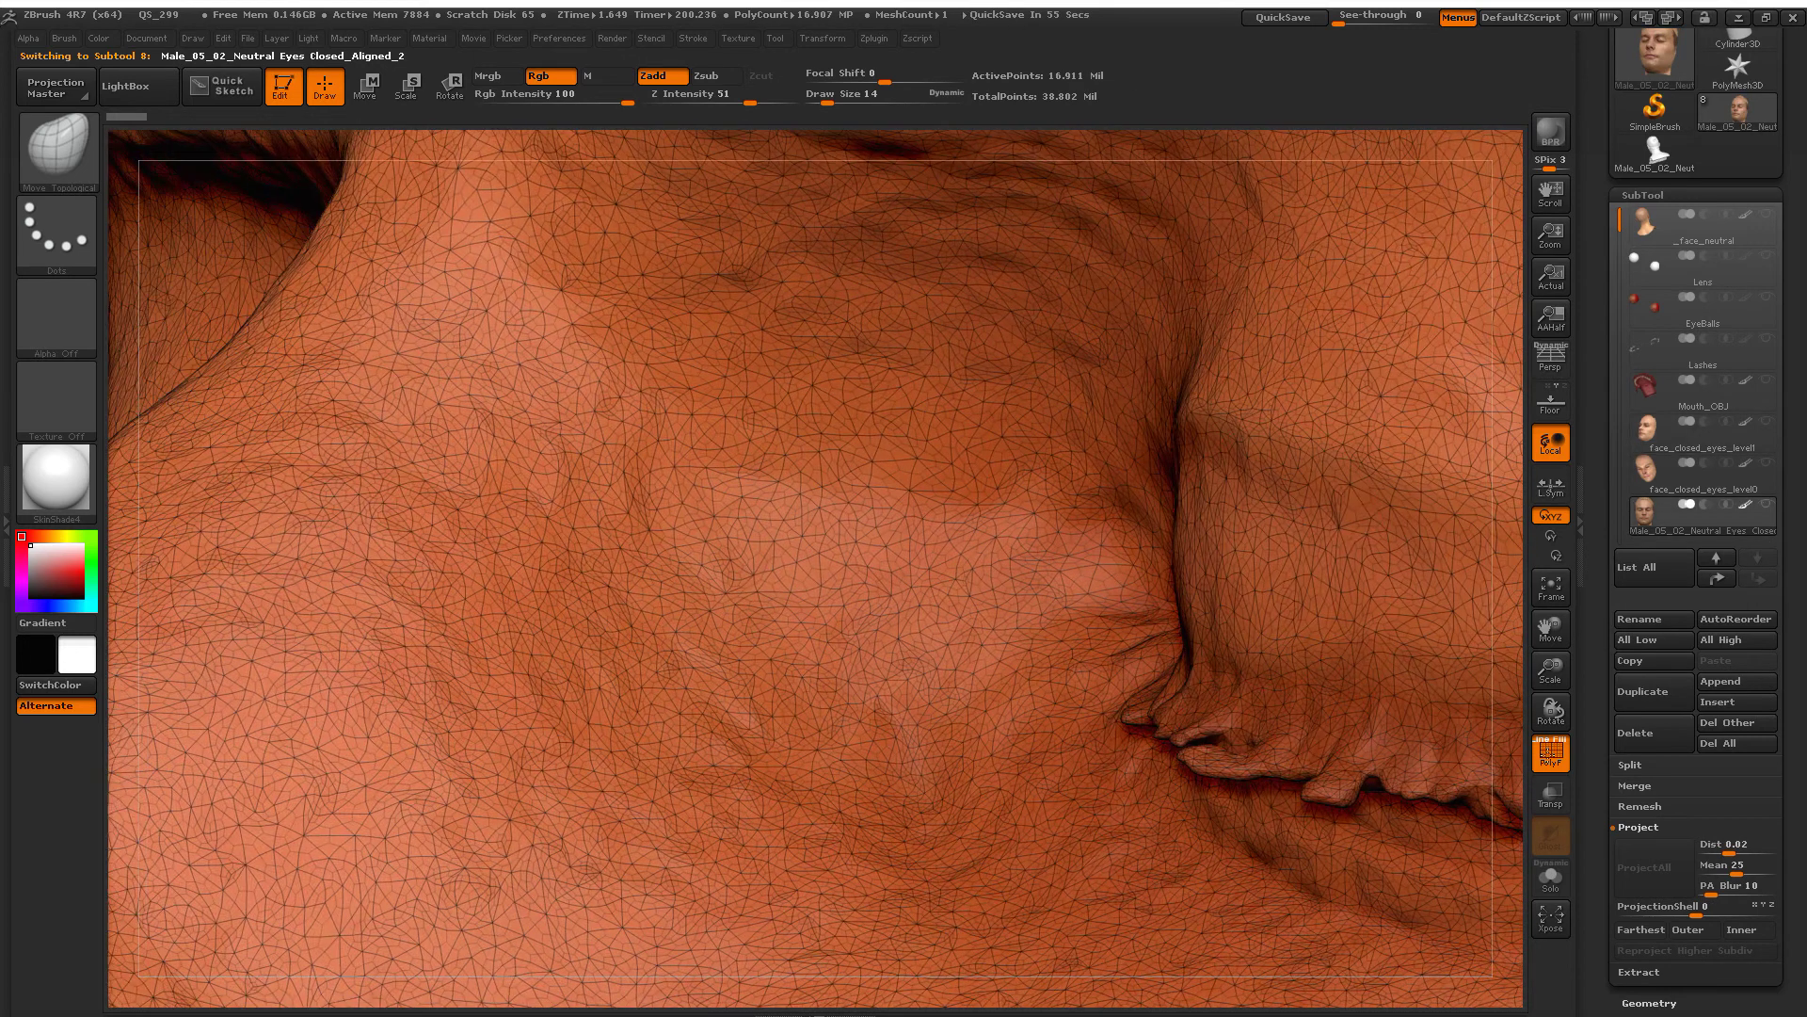
Step: Turn PolyF off and Transp on, select face_closed_eyes_level1, and show the scan subtool
left_click(1552, 758)
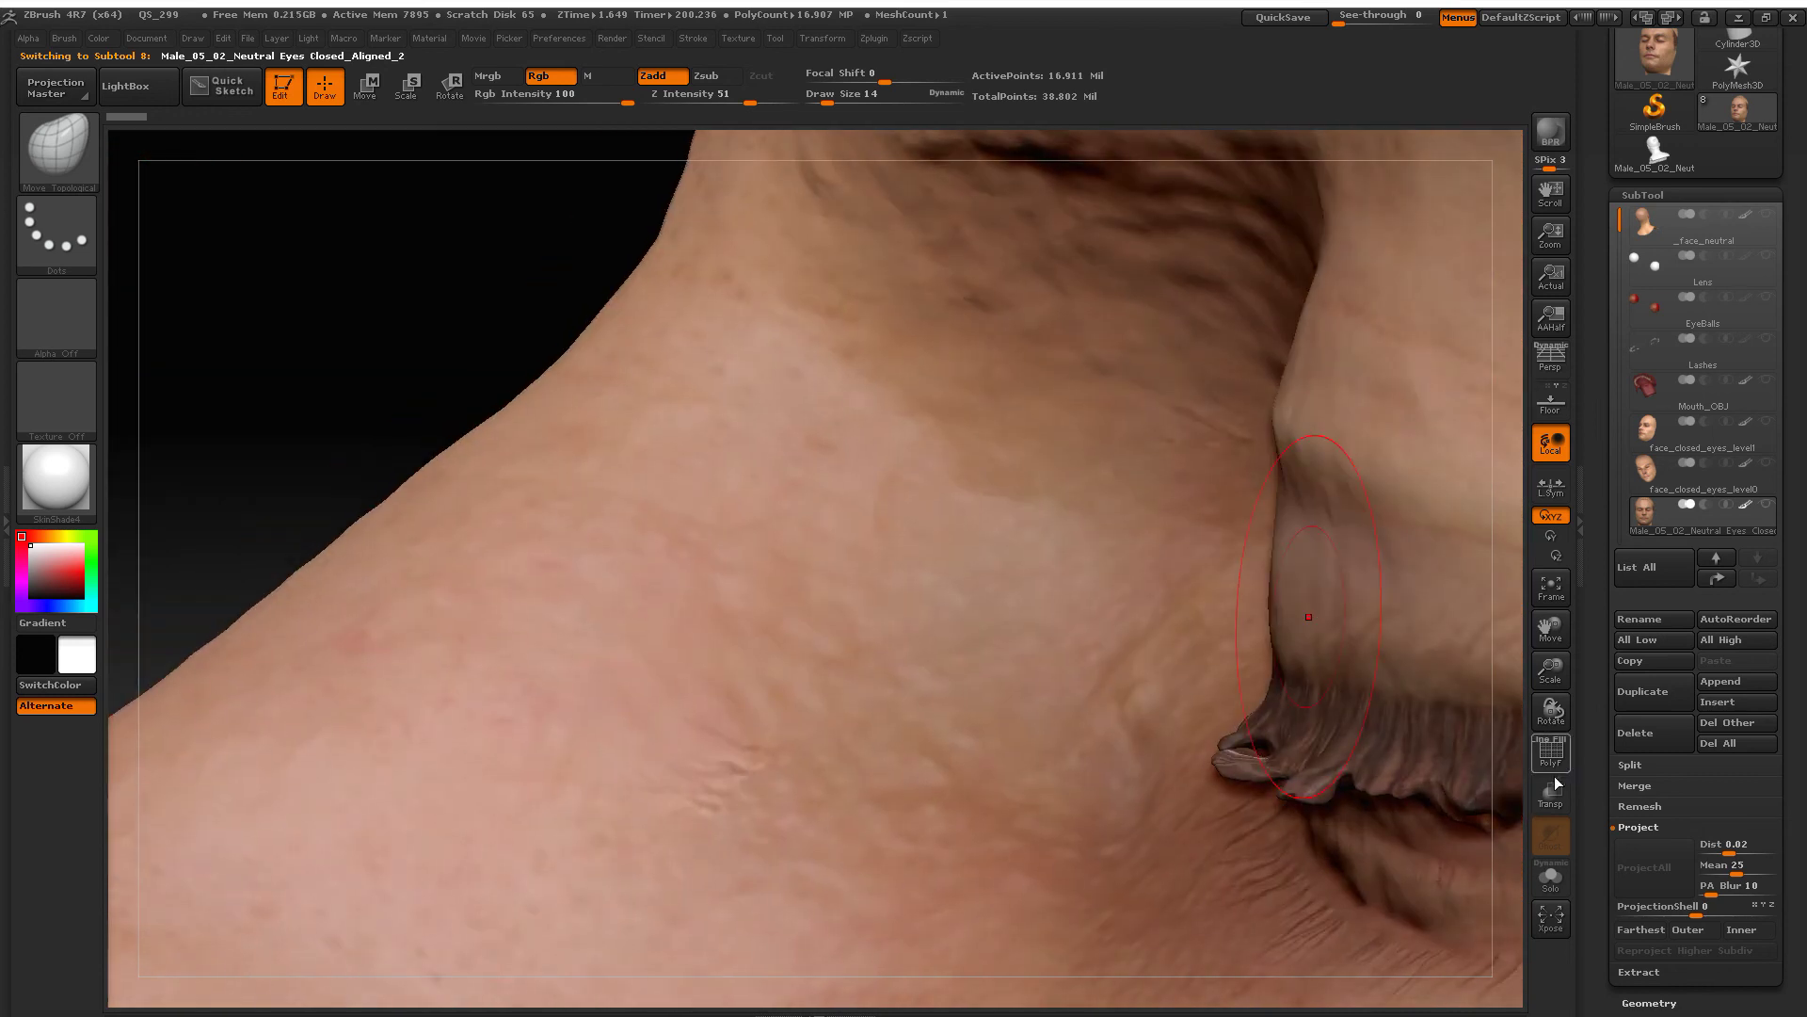
left_click(1552, 796)
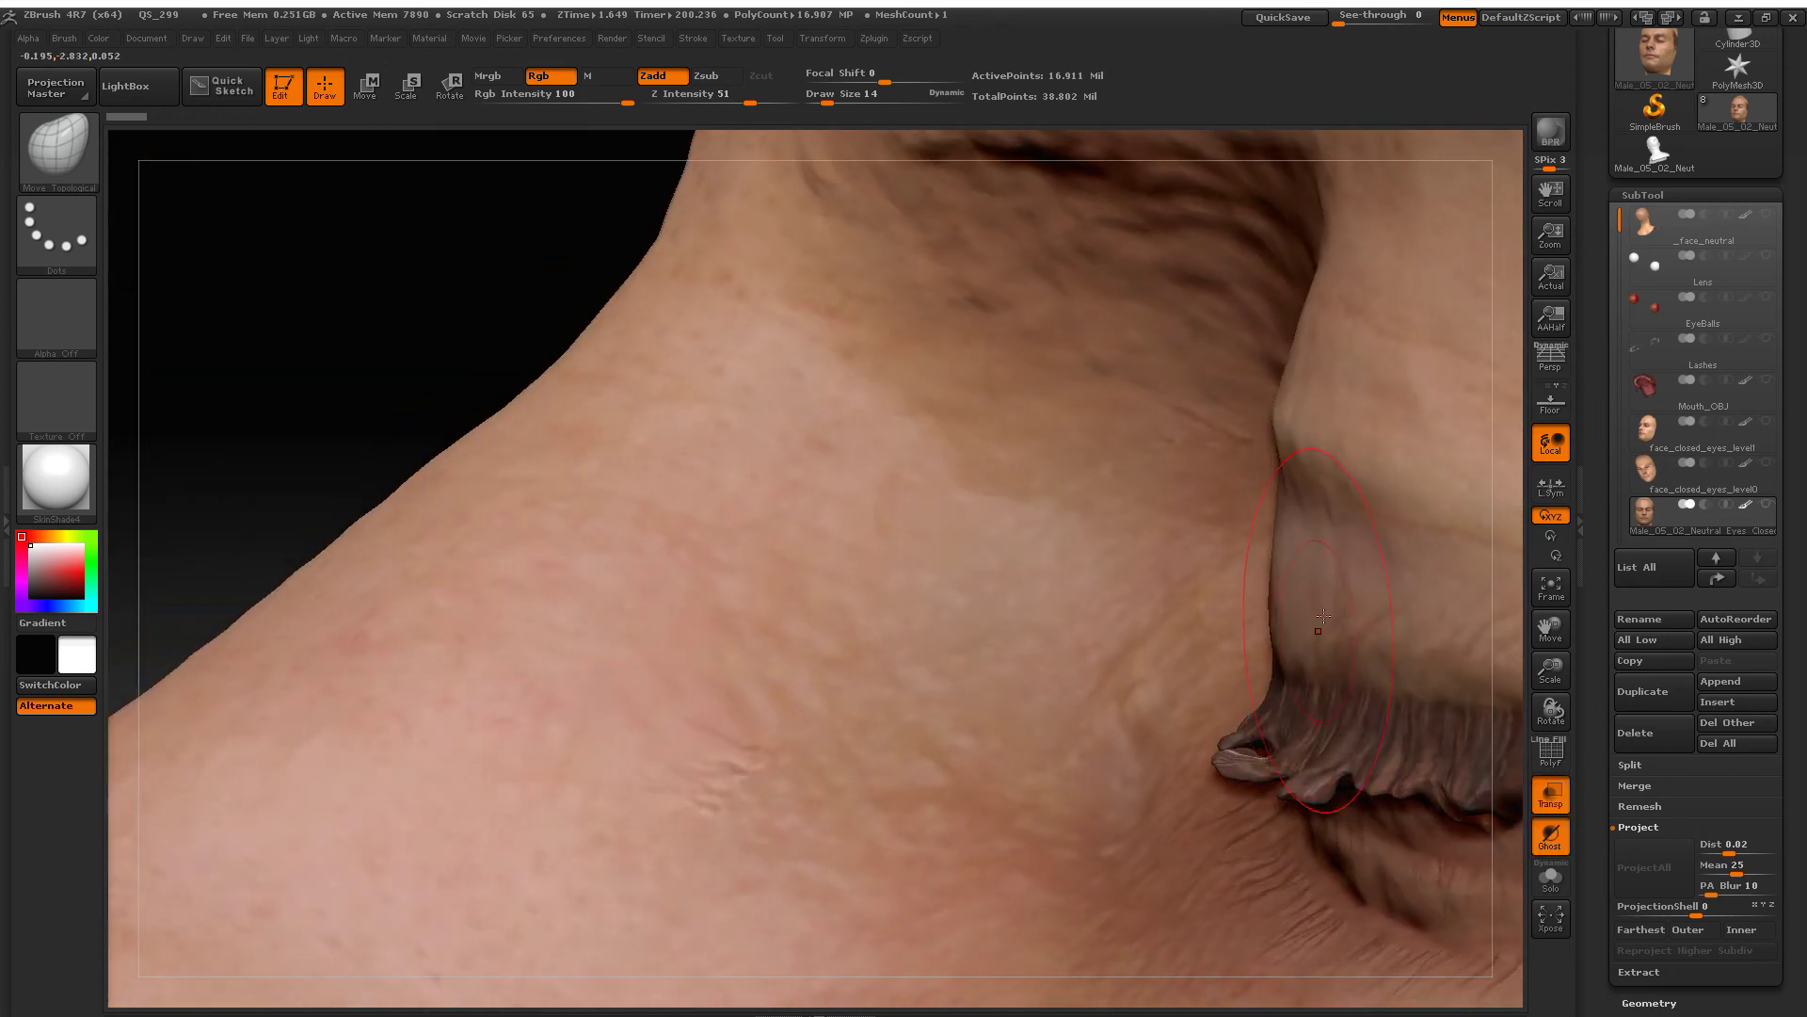
mouse_move(1313, 588)
right_mouse_down()
mouse_move(1350, 601)
mouse_move(1572, 483)
right_mouse_up()
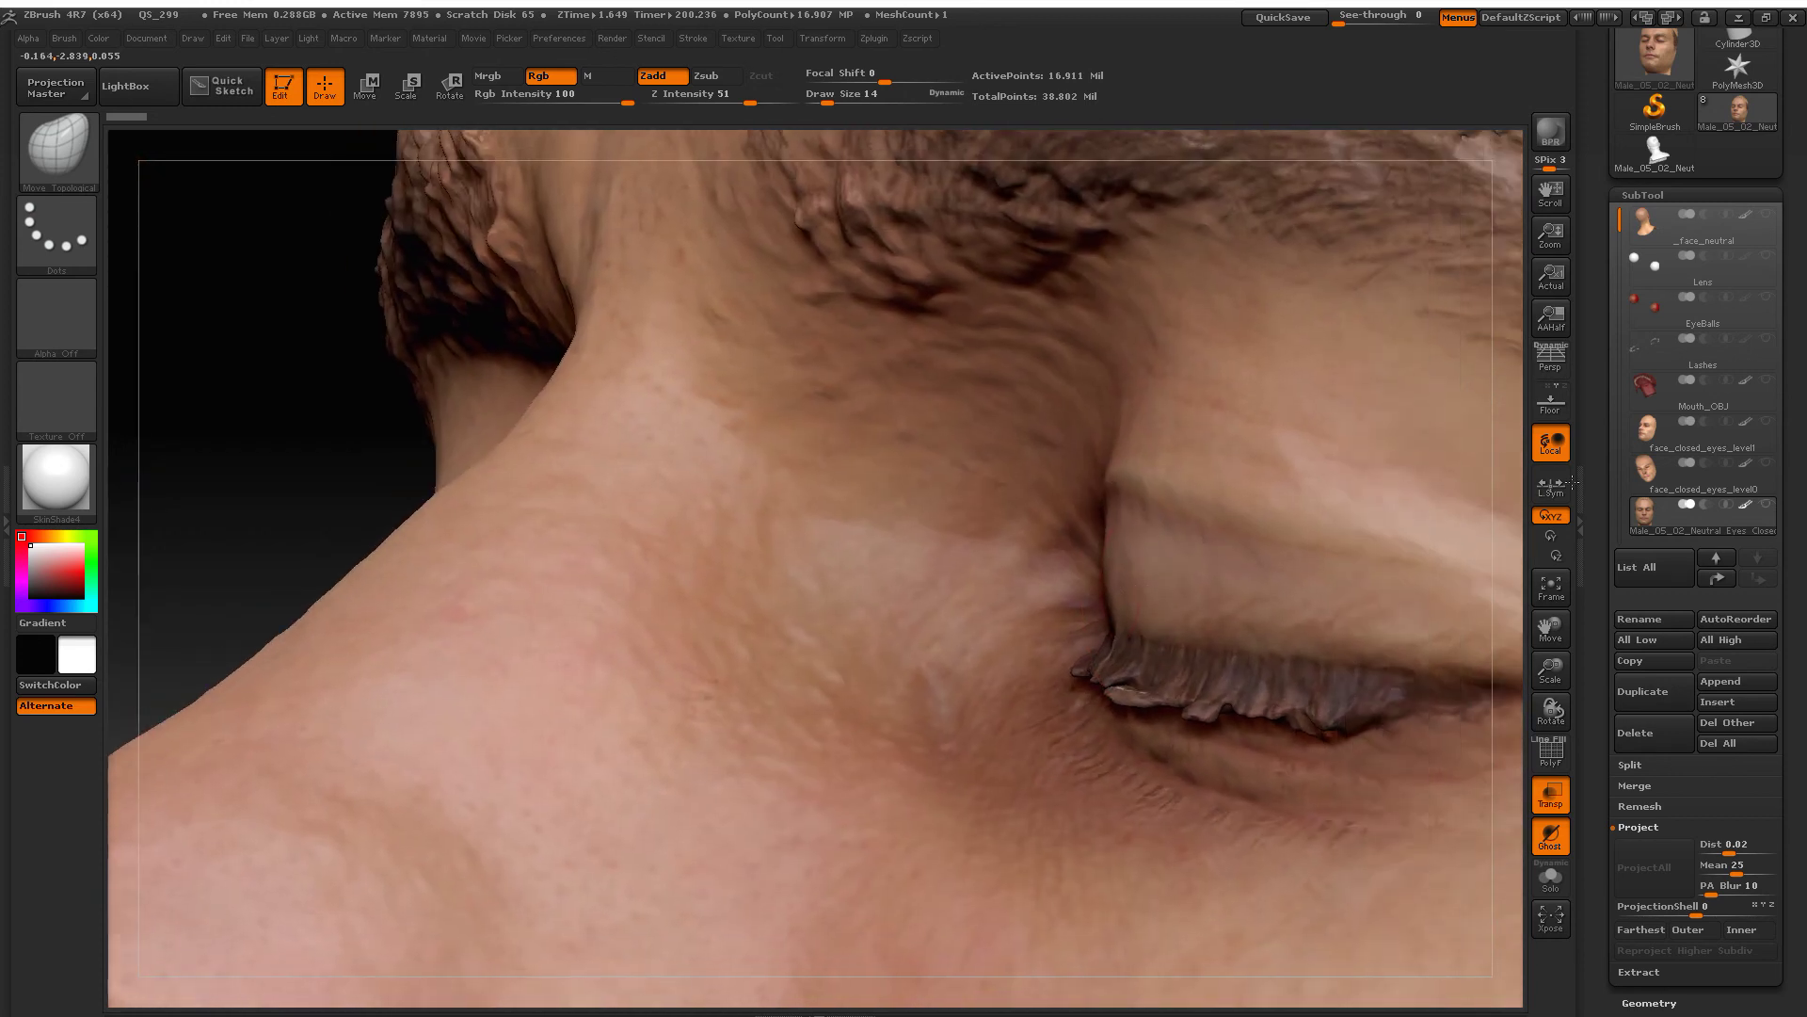
left_click(1695, 435)
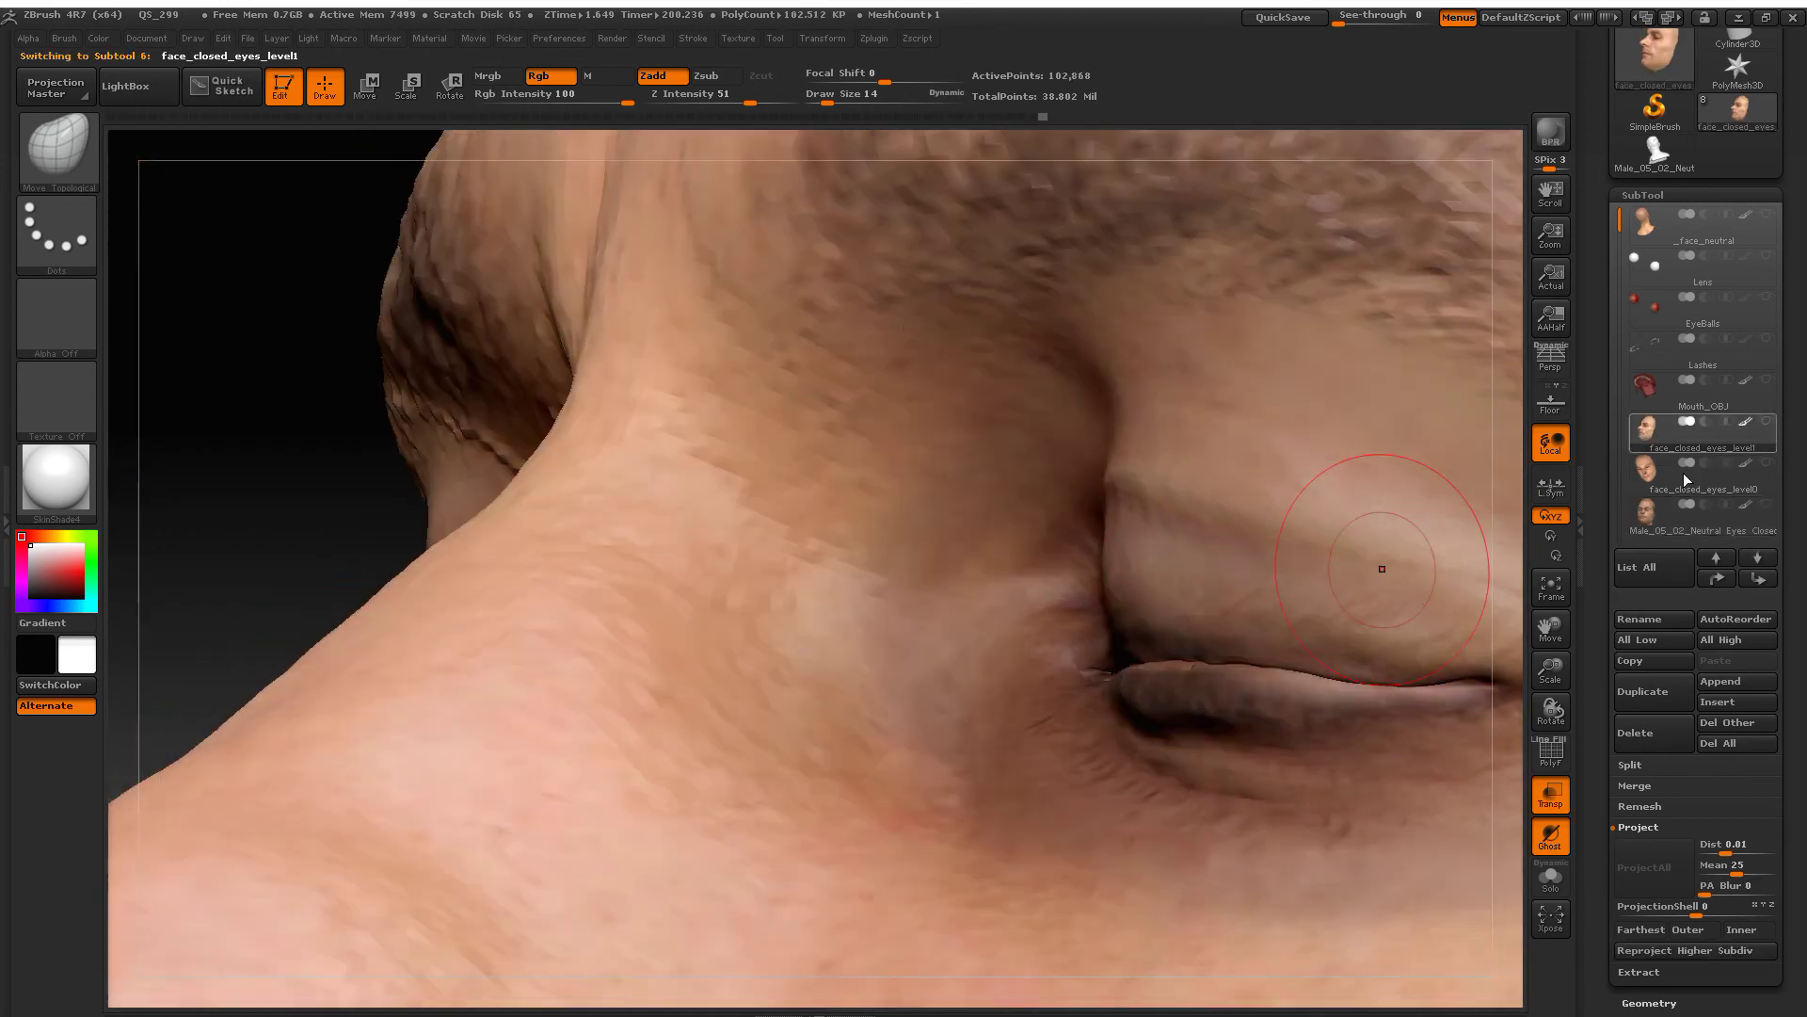
mouse_move(1695, 516)
left_click(1767, 504)
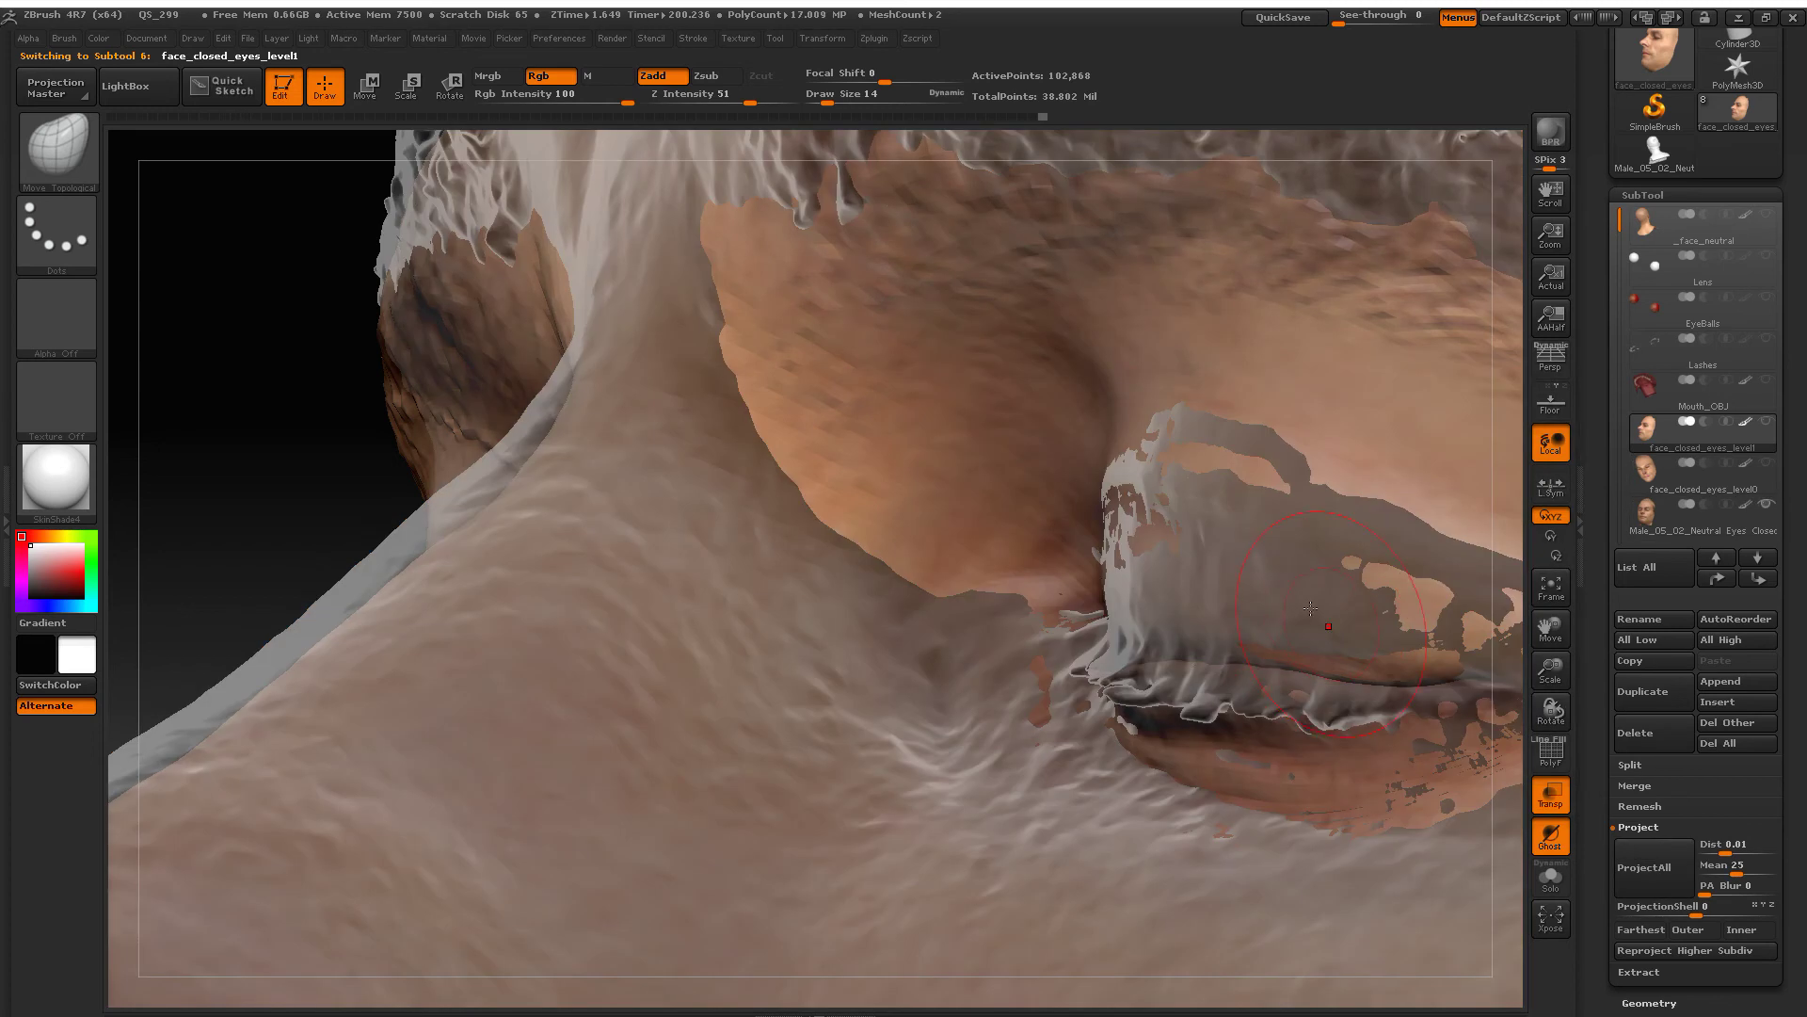
Step: Compare mesh against scan and select the Inflat brush from the brush library
mouse_move(1322, 625)
right_mouse_down()
mouse_move(1338, 612)
mouse_move(1180, 595)
right_mouse_up()
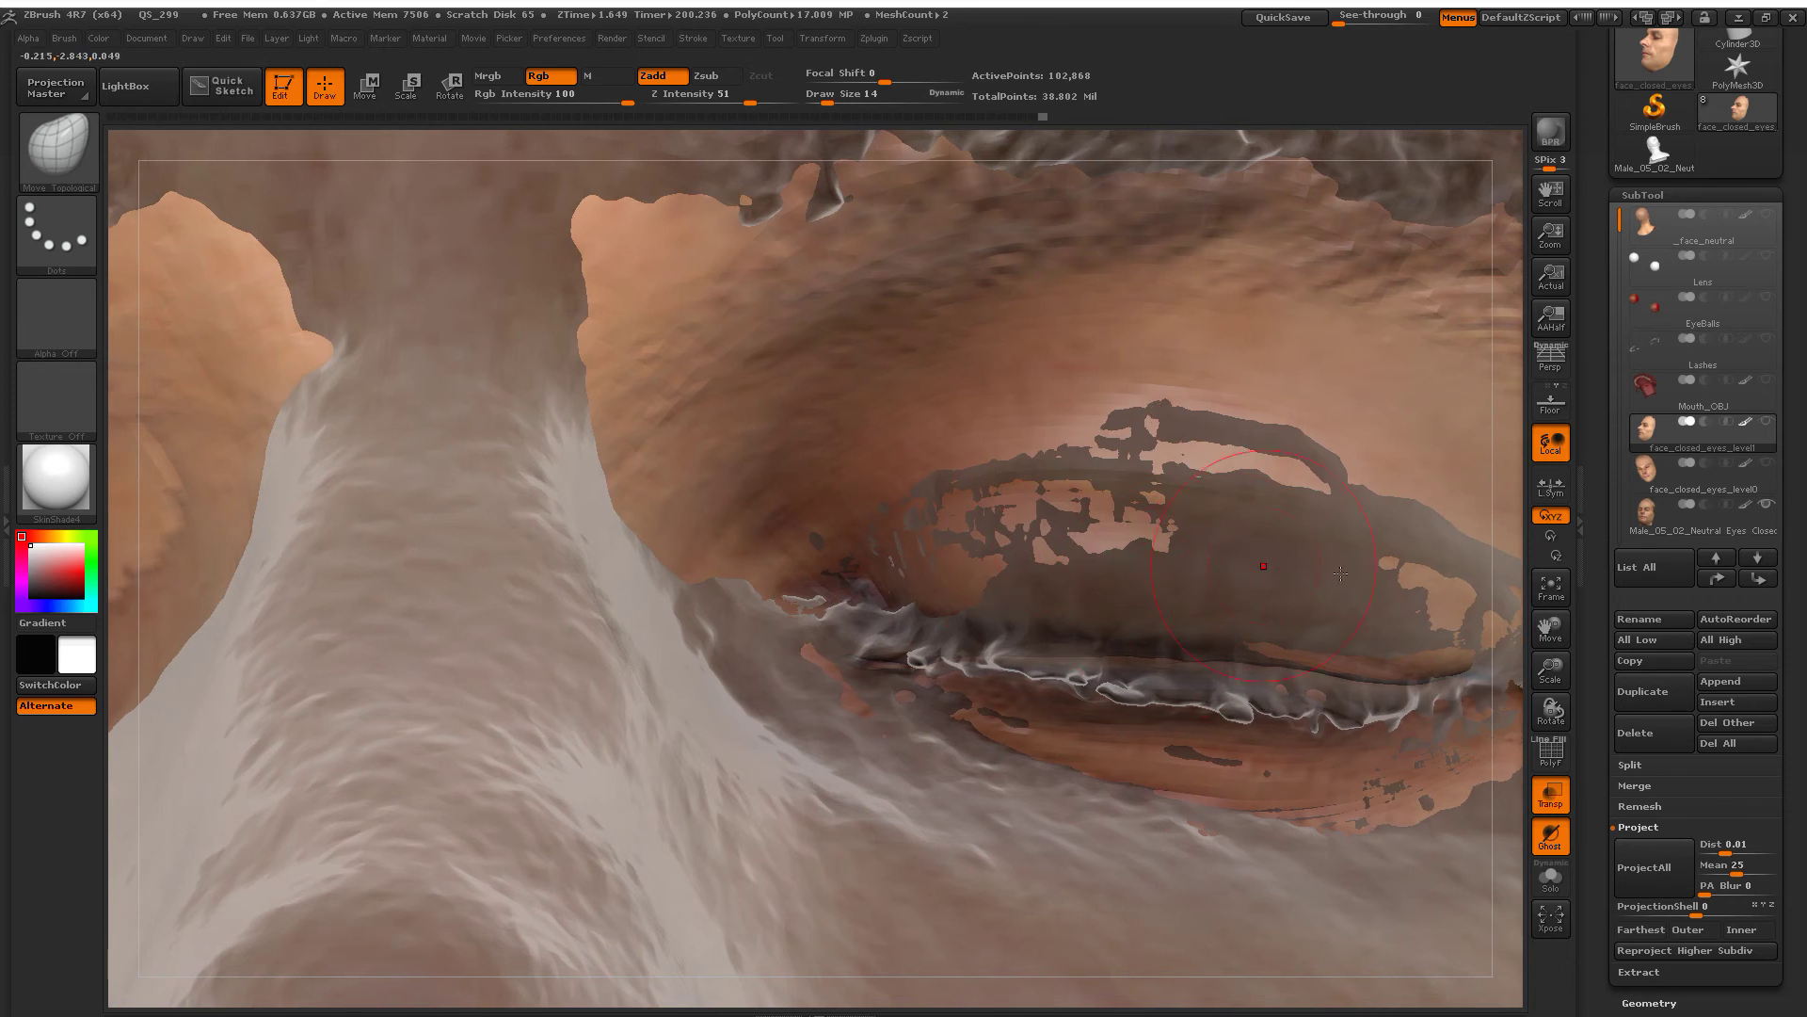
mouse_move(1208, 606)
right_mouse_down()
mouse_move(1163, 555)
mouse_move(1184, 582)
right_mouse_up()
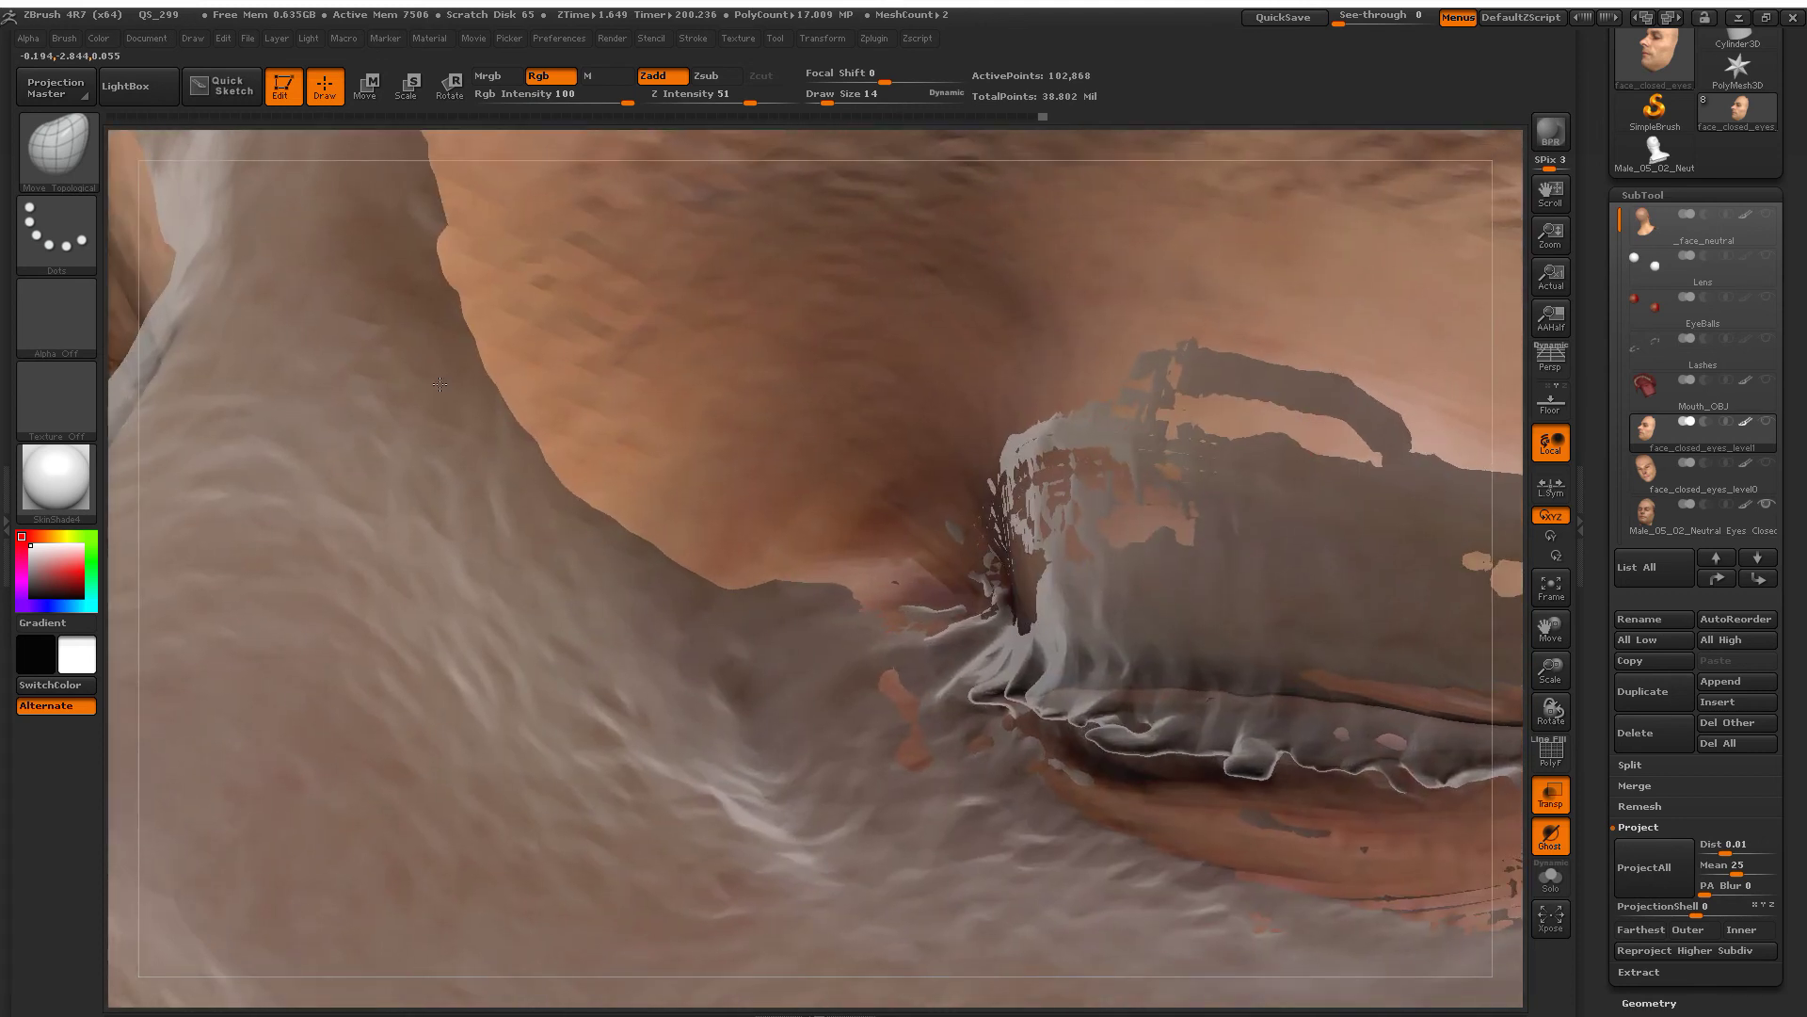
left_click(56, 146)
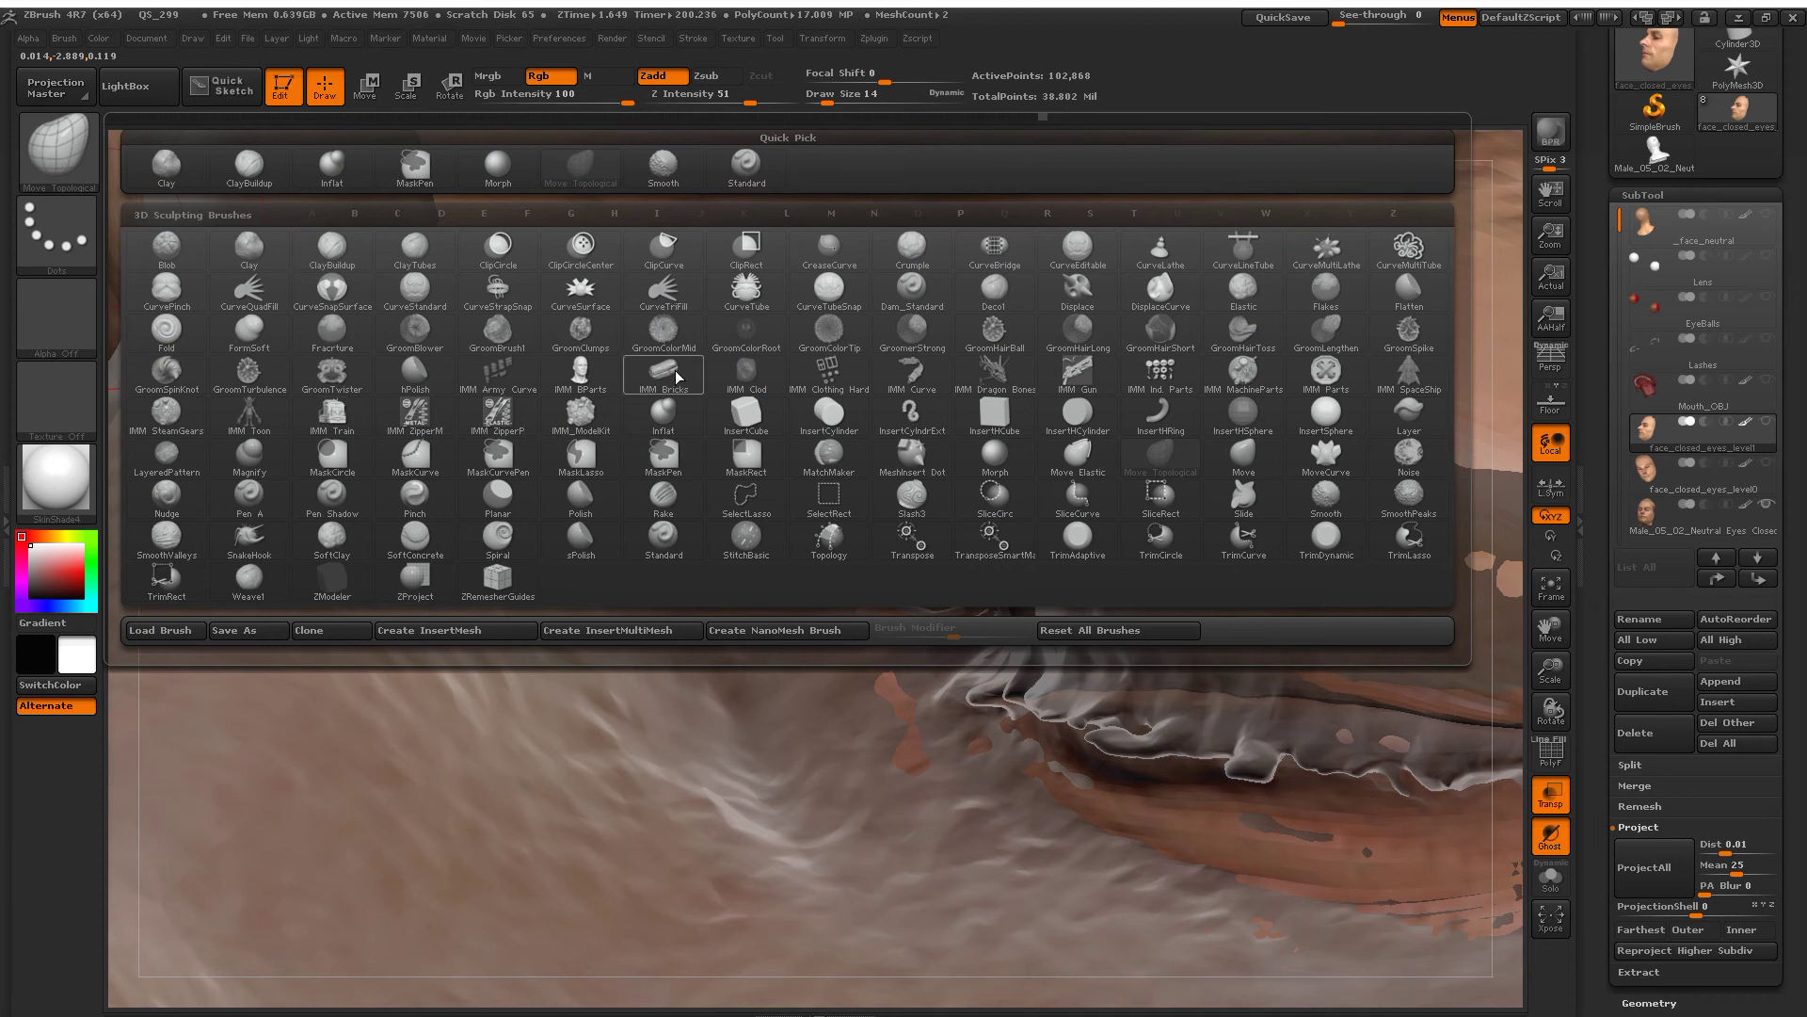
key("i")
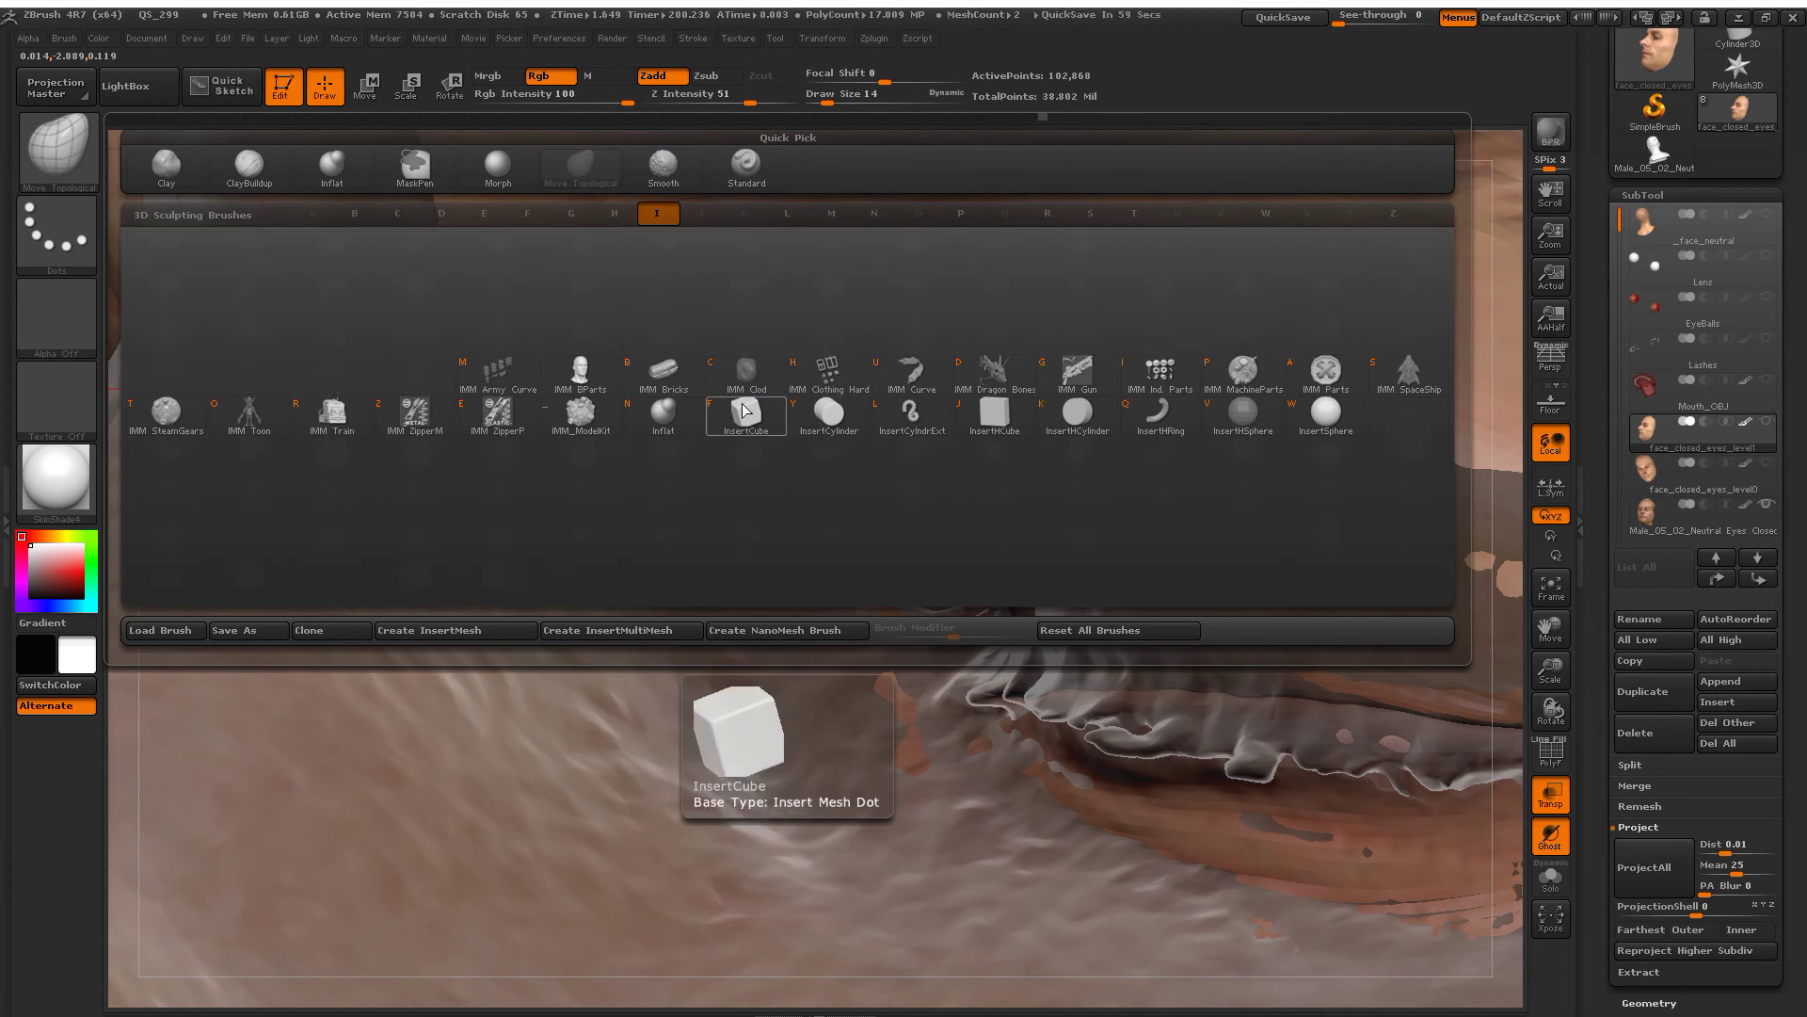
left_click(694, 408)
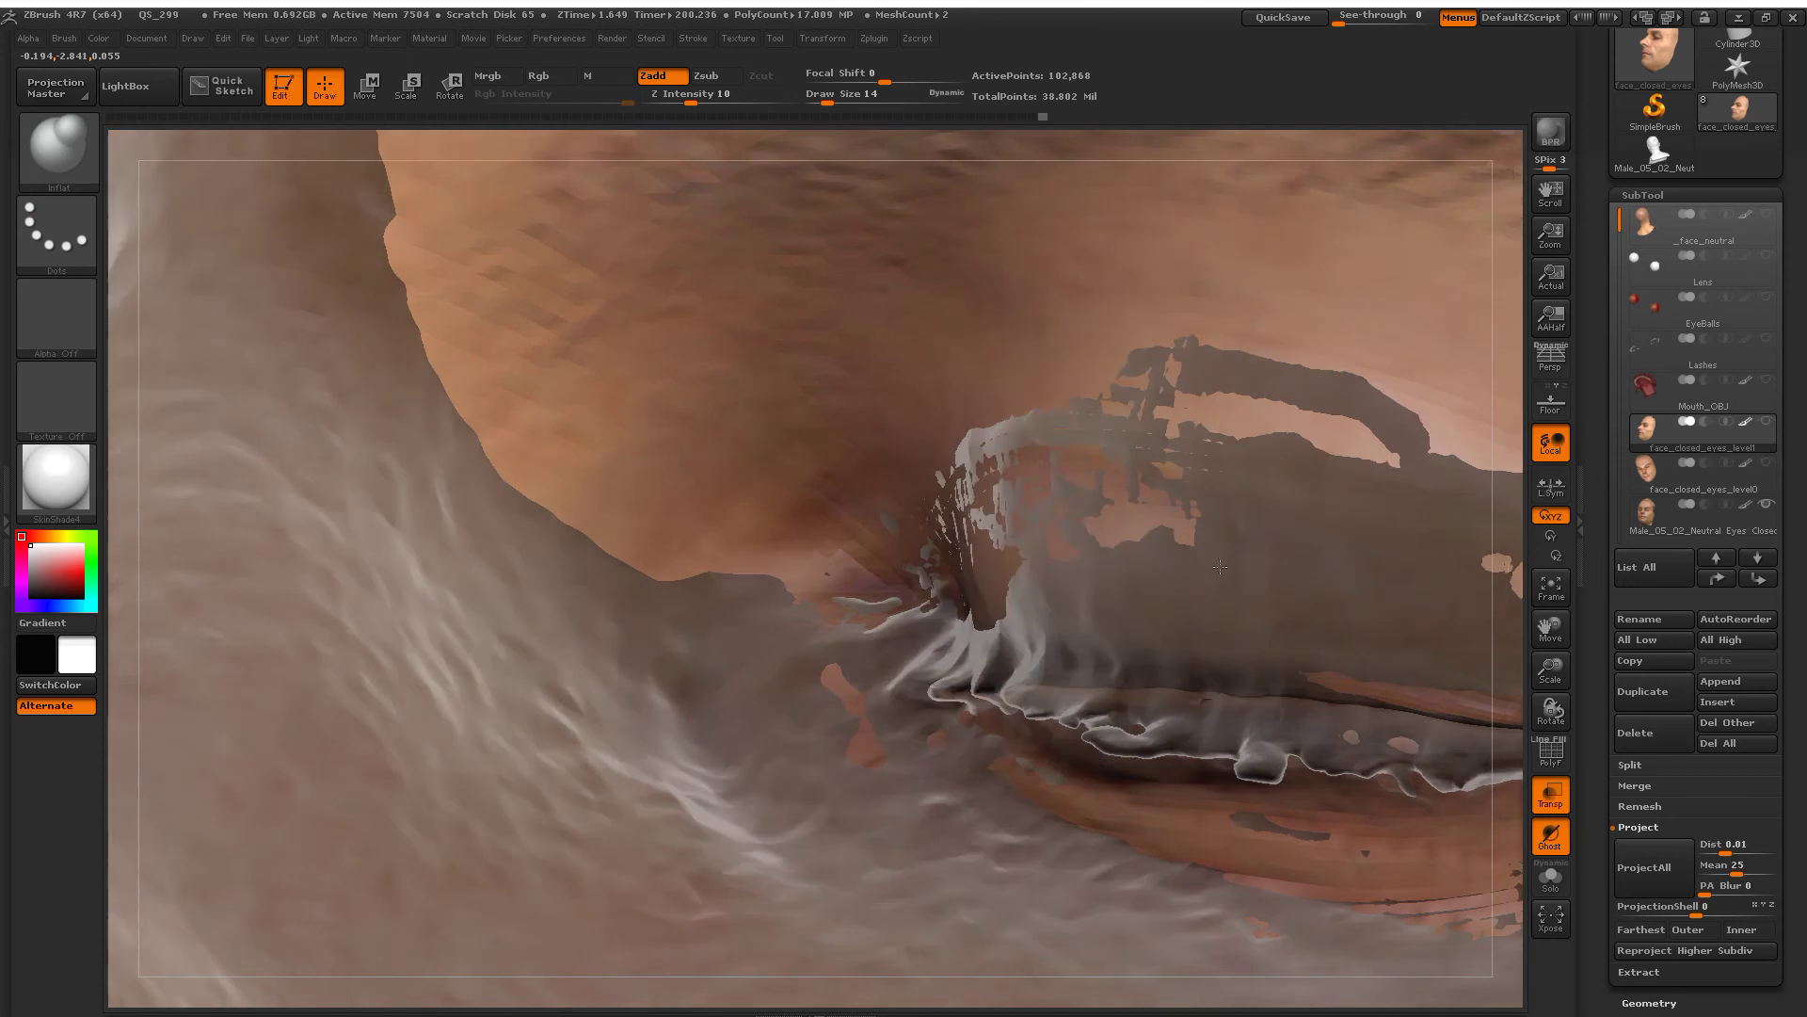
Step: Inflate the upper eyelid toward the scan, then hide the scan overlay
left_click_drag(1369, 566, 1305, 581)
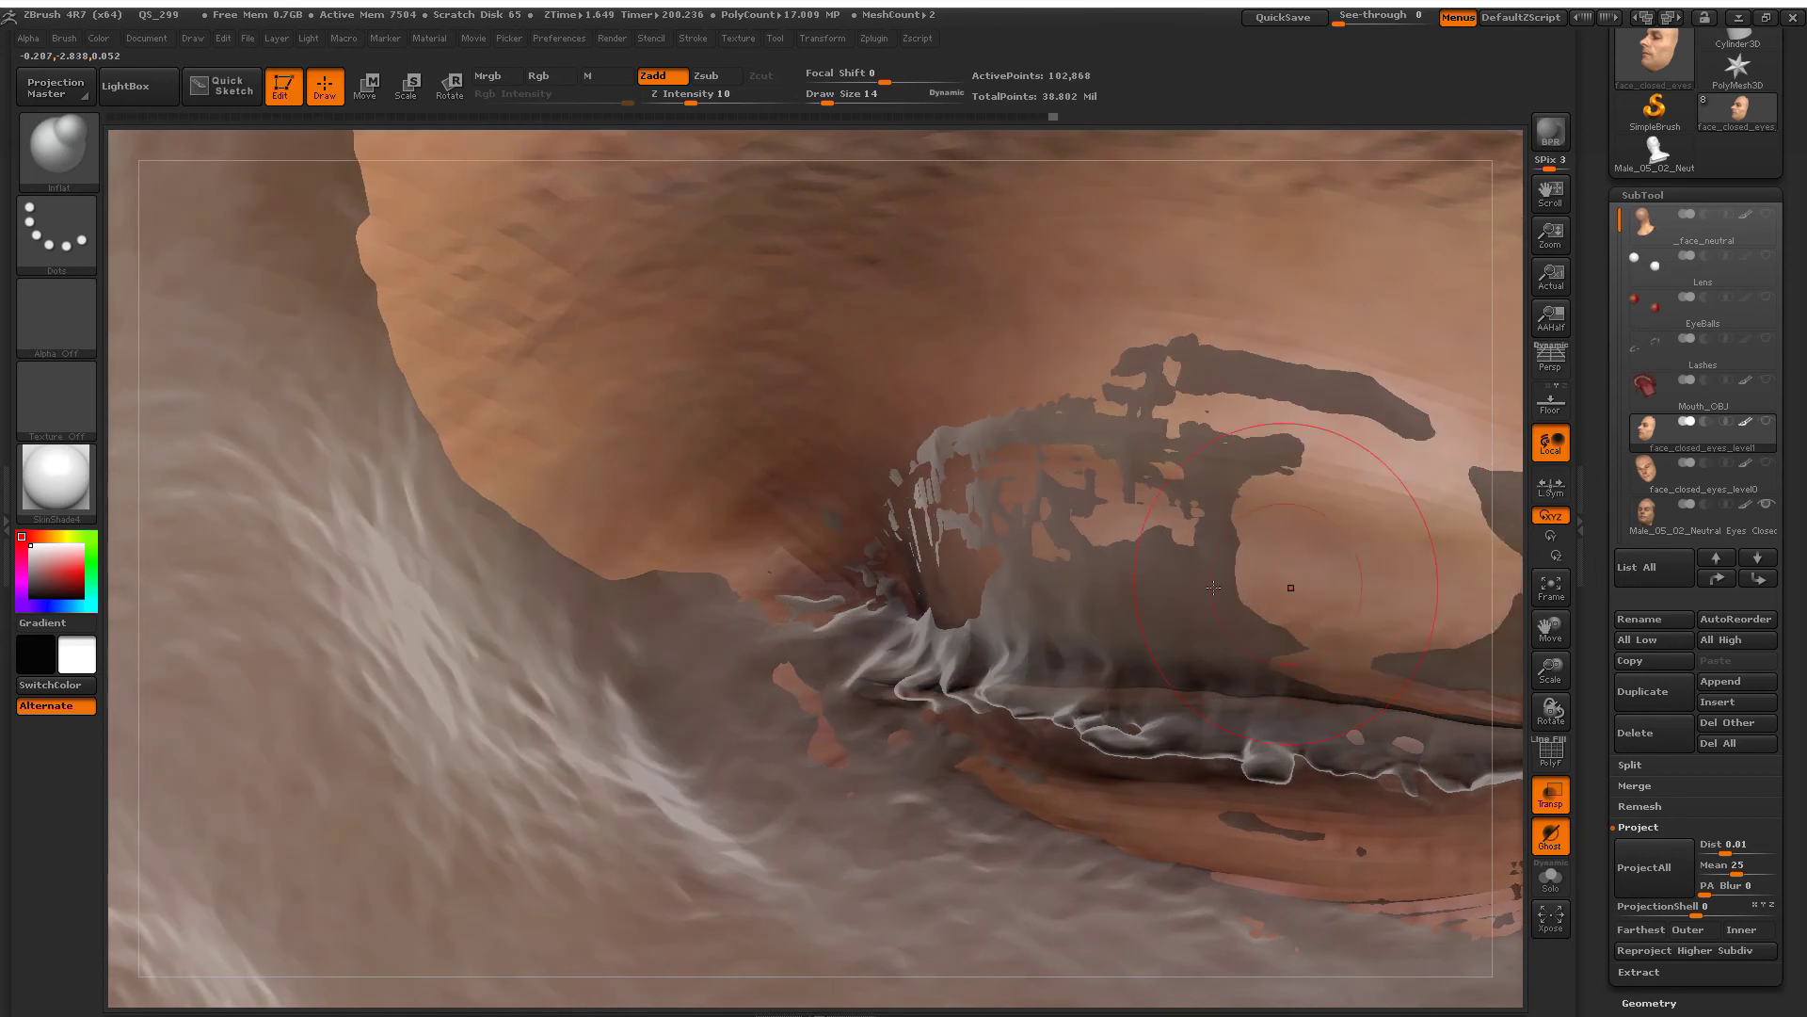
mouse_move(1158, 607)
left_mouse_down()
mouse_move(1036, 615)
mouse_move(1216, 508)
left_mouse_up()
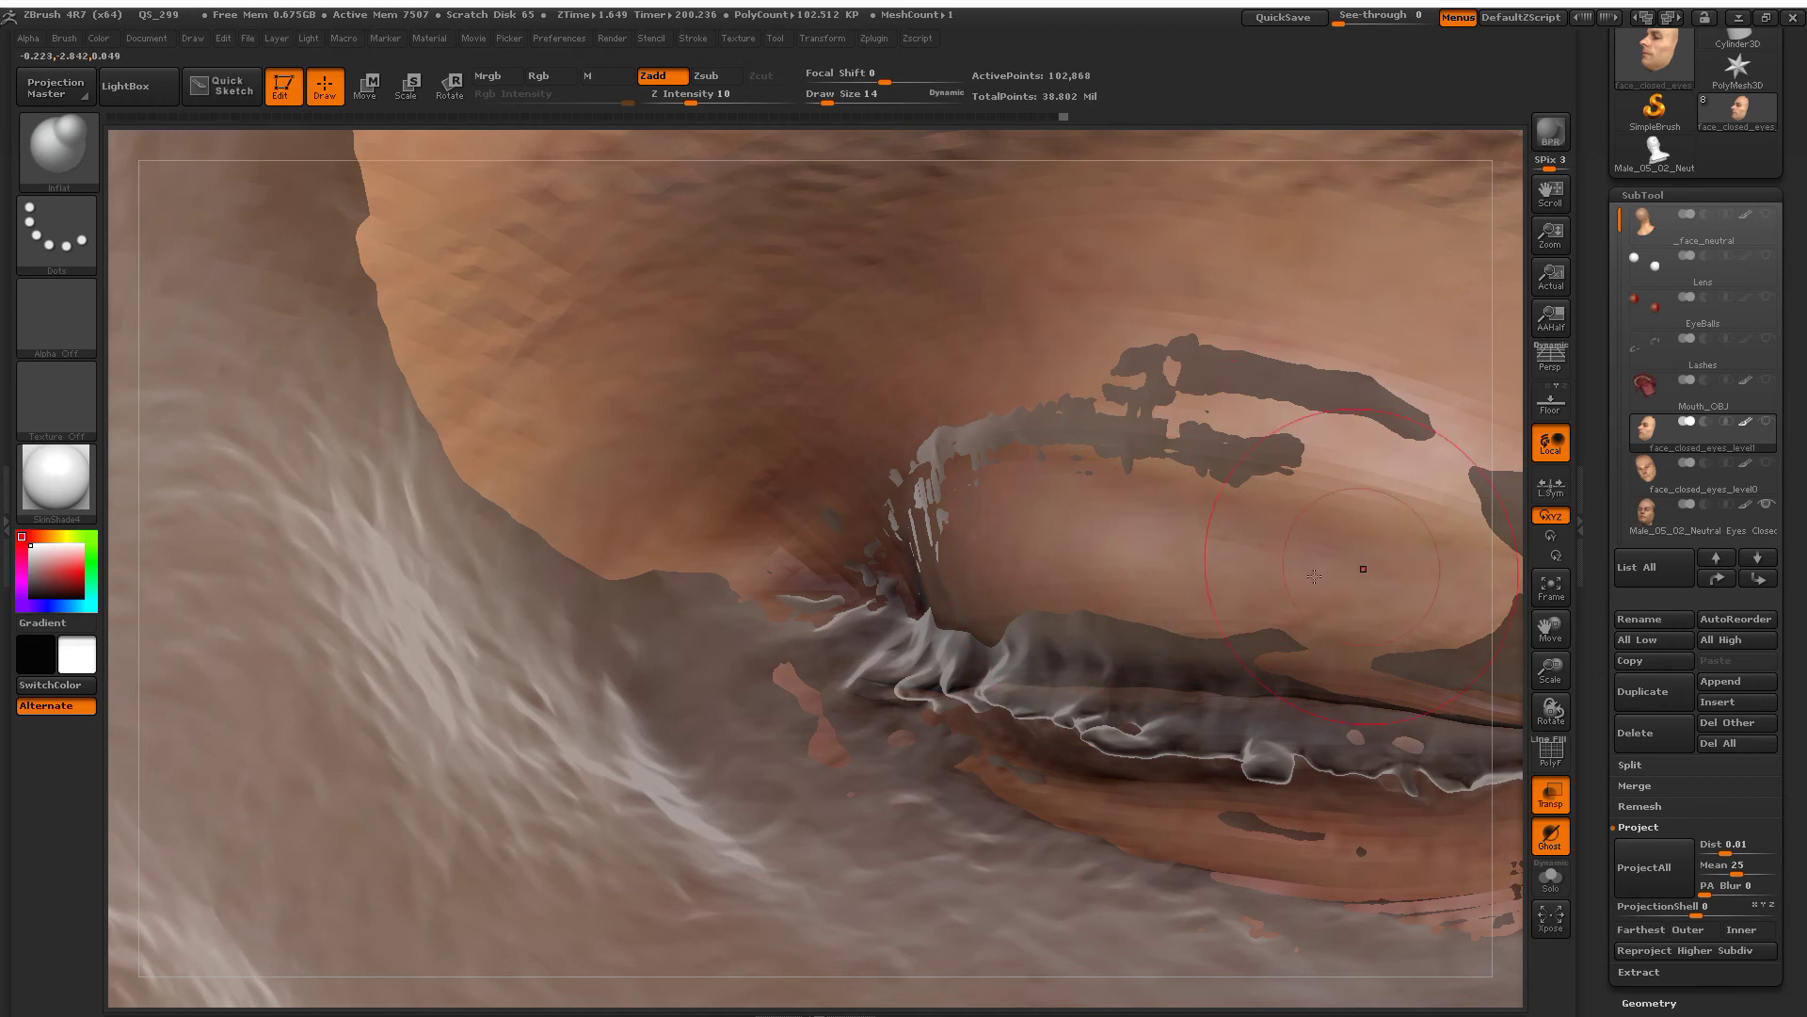
mouse_move(1216, 508)
left_mouse_down("alt")
mouse_move(1059, 485)
mouse_move(997, 451)
left_mouse_up("alt")
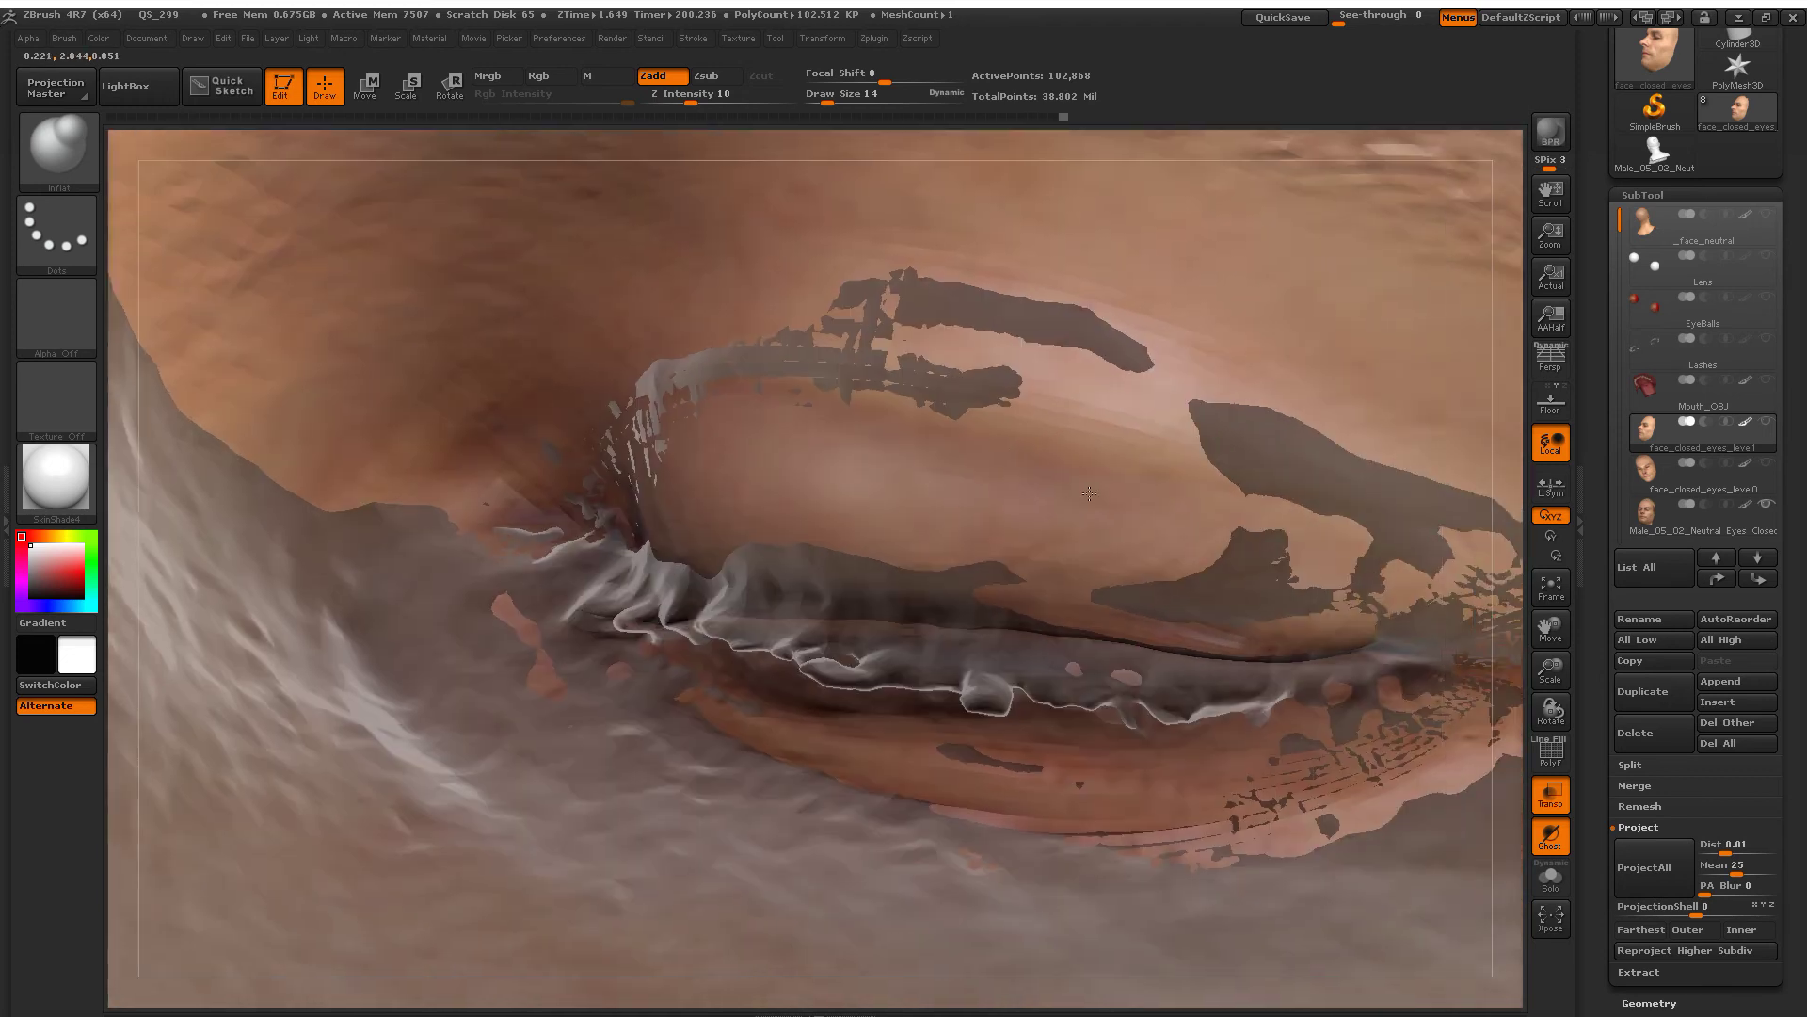
left_click(1766, 505)
right_click_drag(1098, 524, 1052, 448)
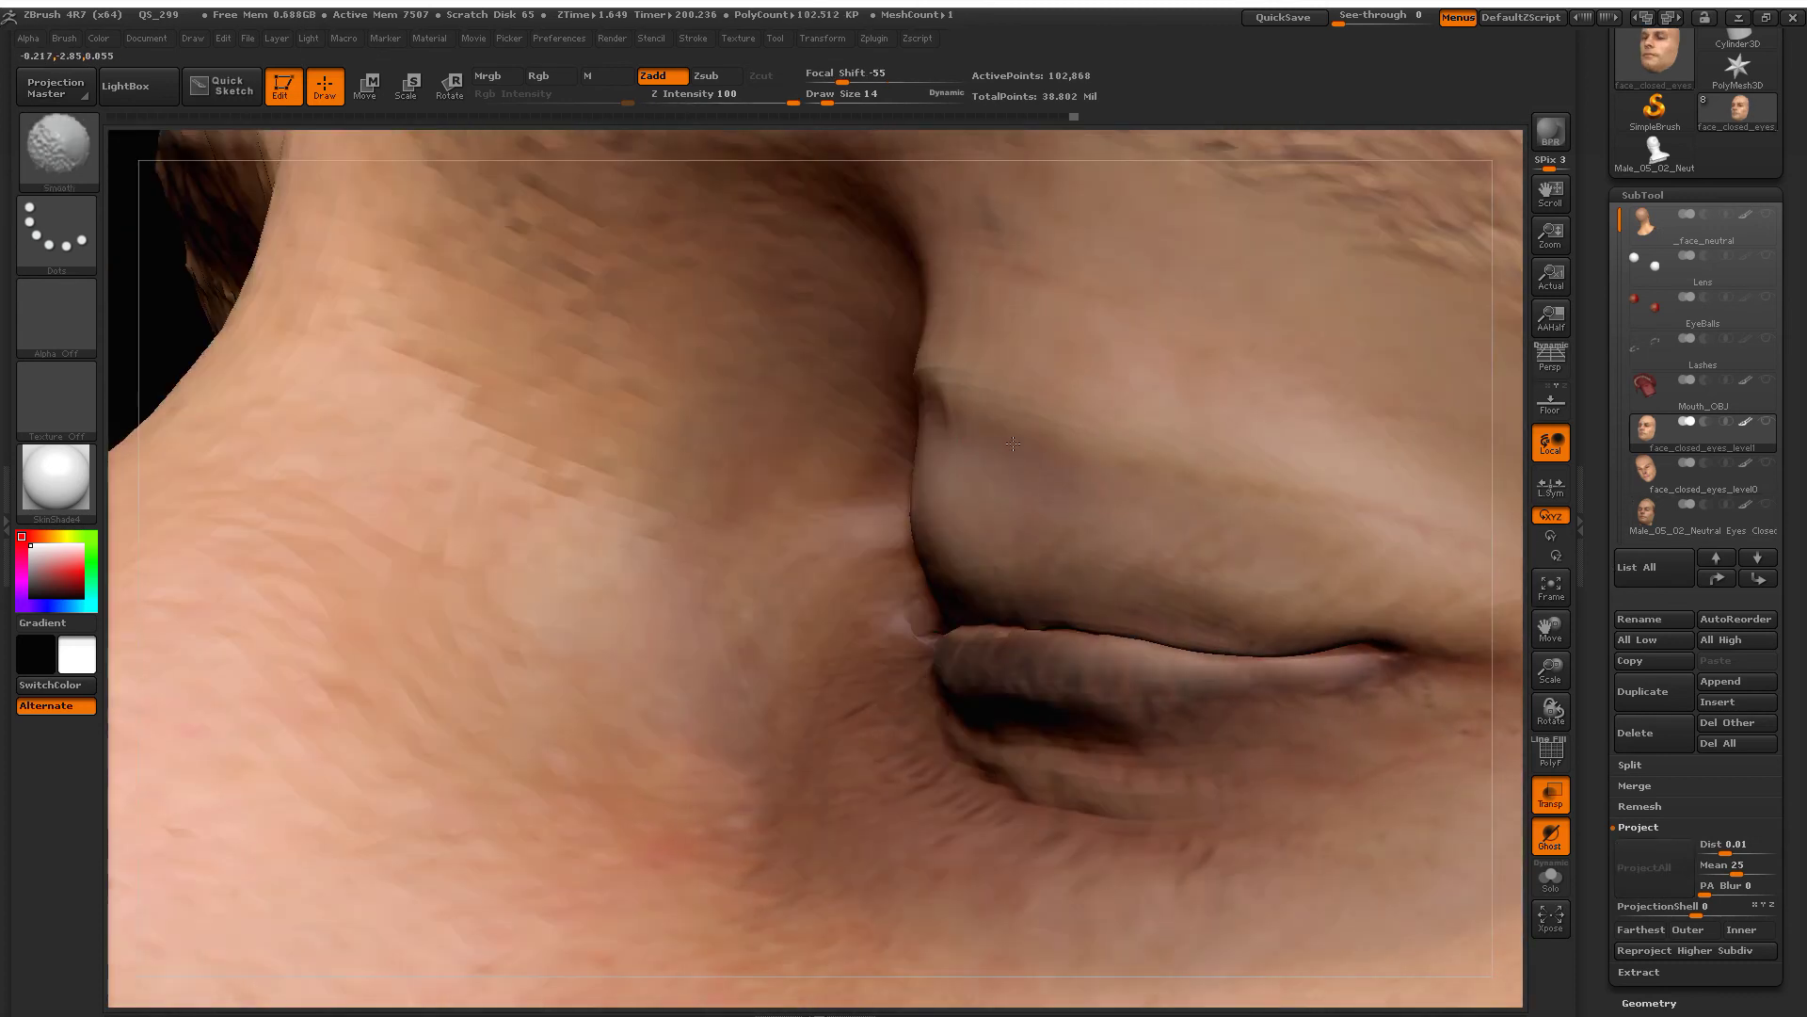
Step: Set draw size to 9 and smooth the upper eyelid edge and crease
mouse_move(1053, 449)
right_mouse_down()
mouse_move(882, 426)
mouse_move(1092, 511)
mouse_move(998, 633)
right_mouse_up()
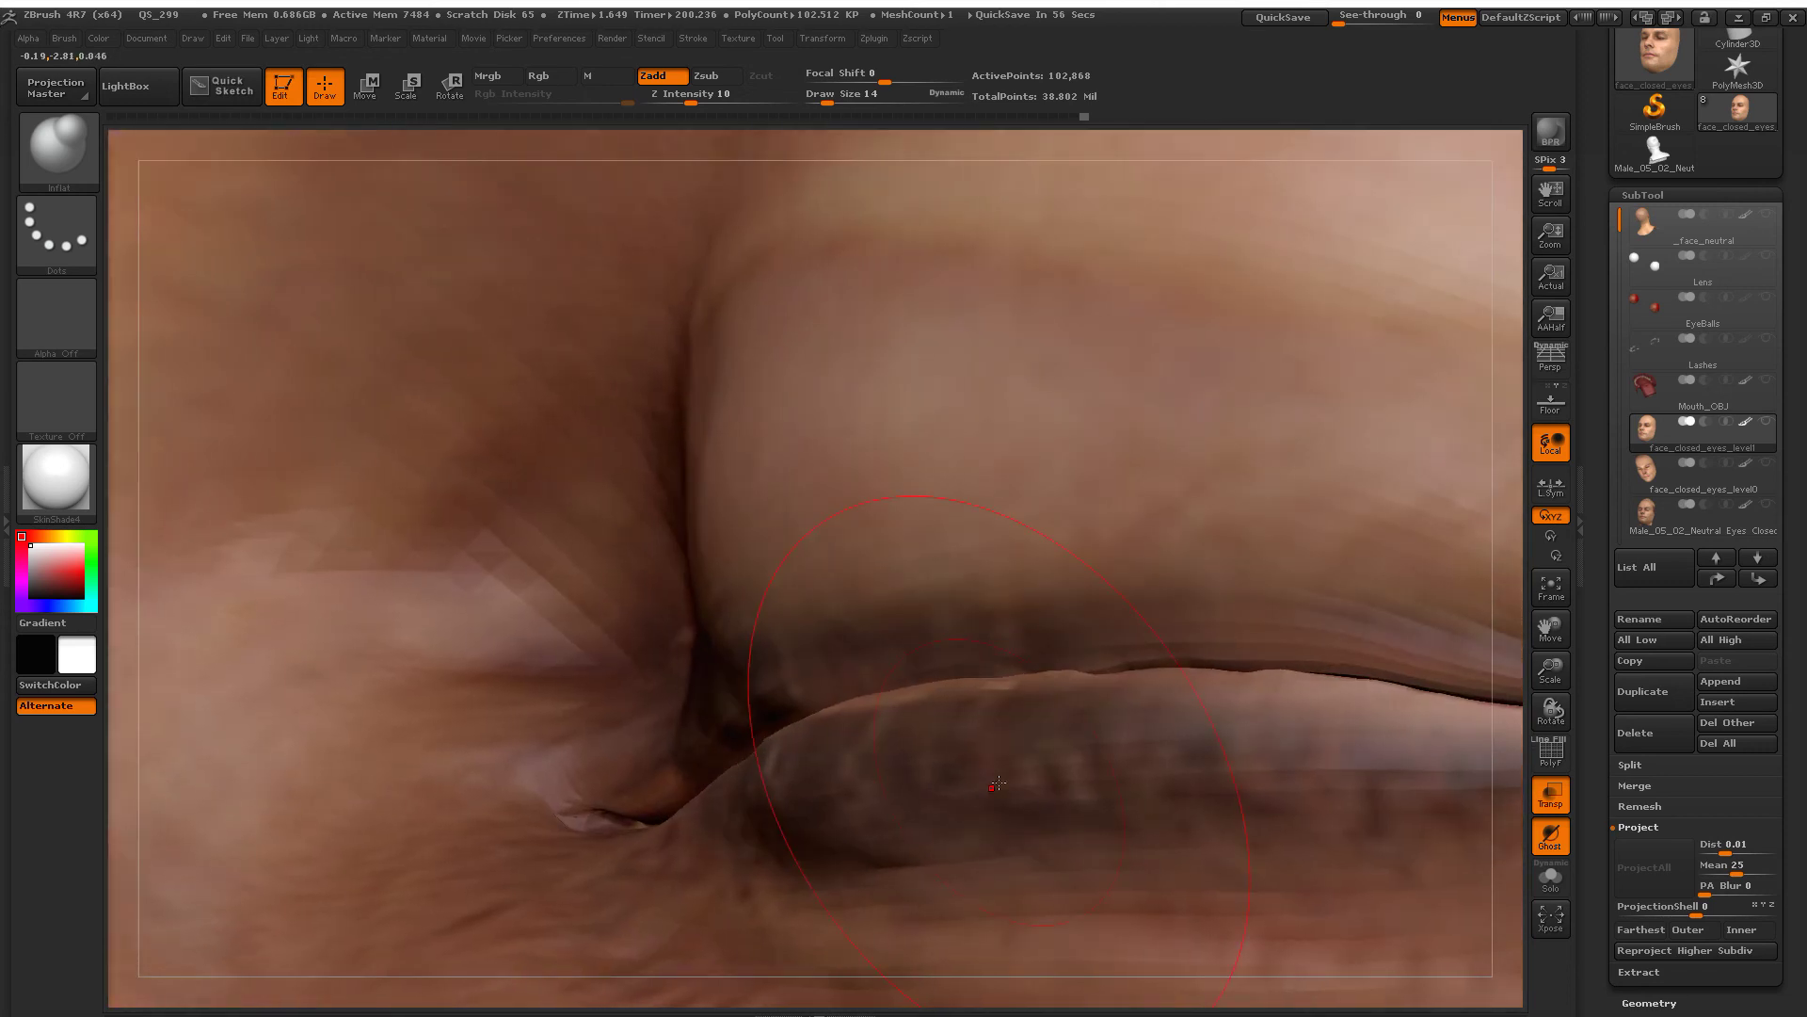
key("space")
left_click_drag(1012, 716, 993, 720)
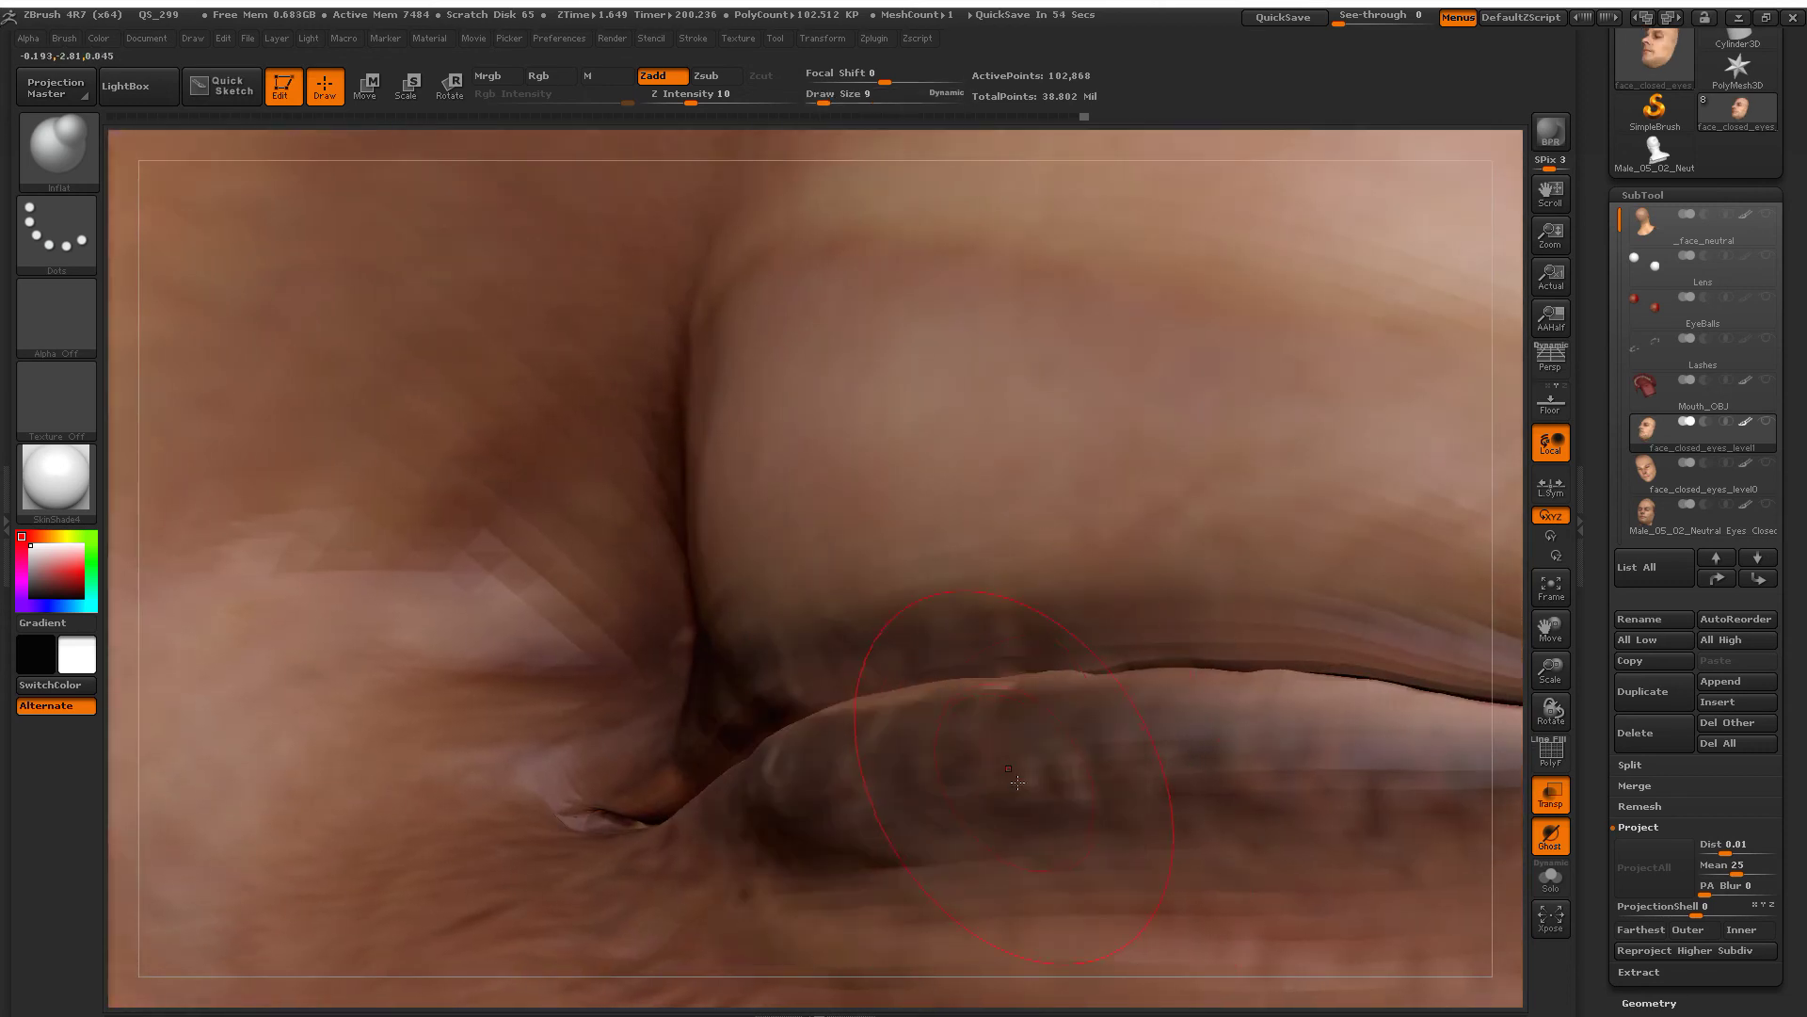
mouse_move(1005, 781)
left_mouse_down()
mouse_move(997, 807)
mouse_move(1096, 798)
mouse_move(1109, 815)
mouse_move(653, 499)
left_mouse_up()
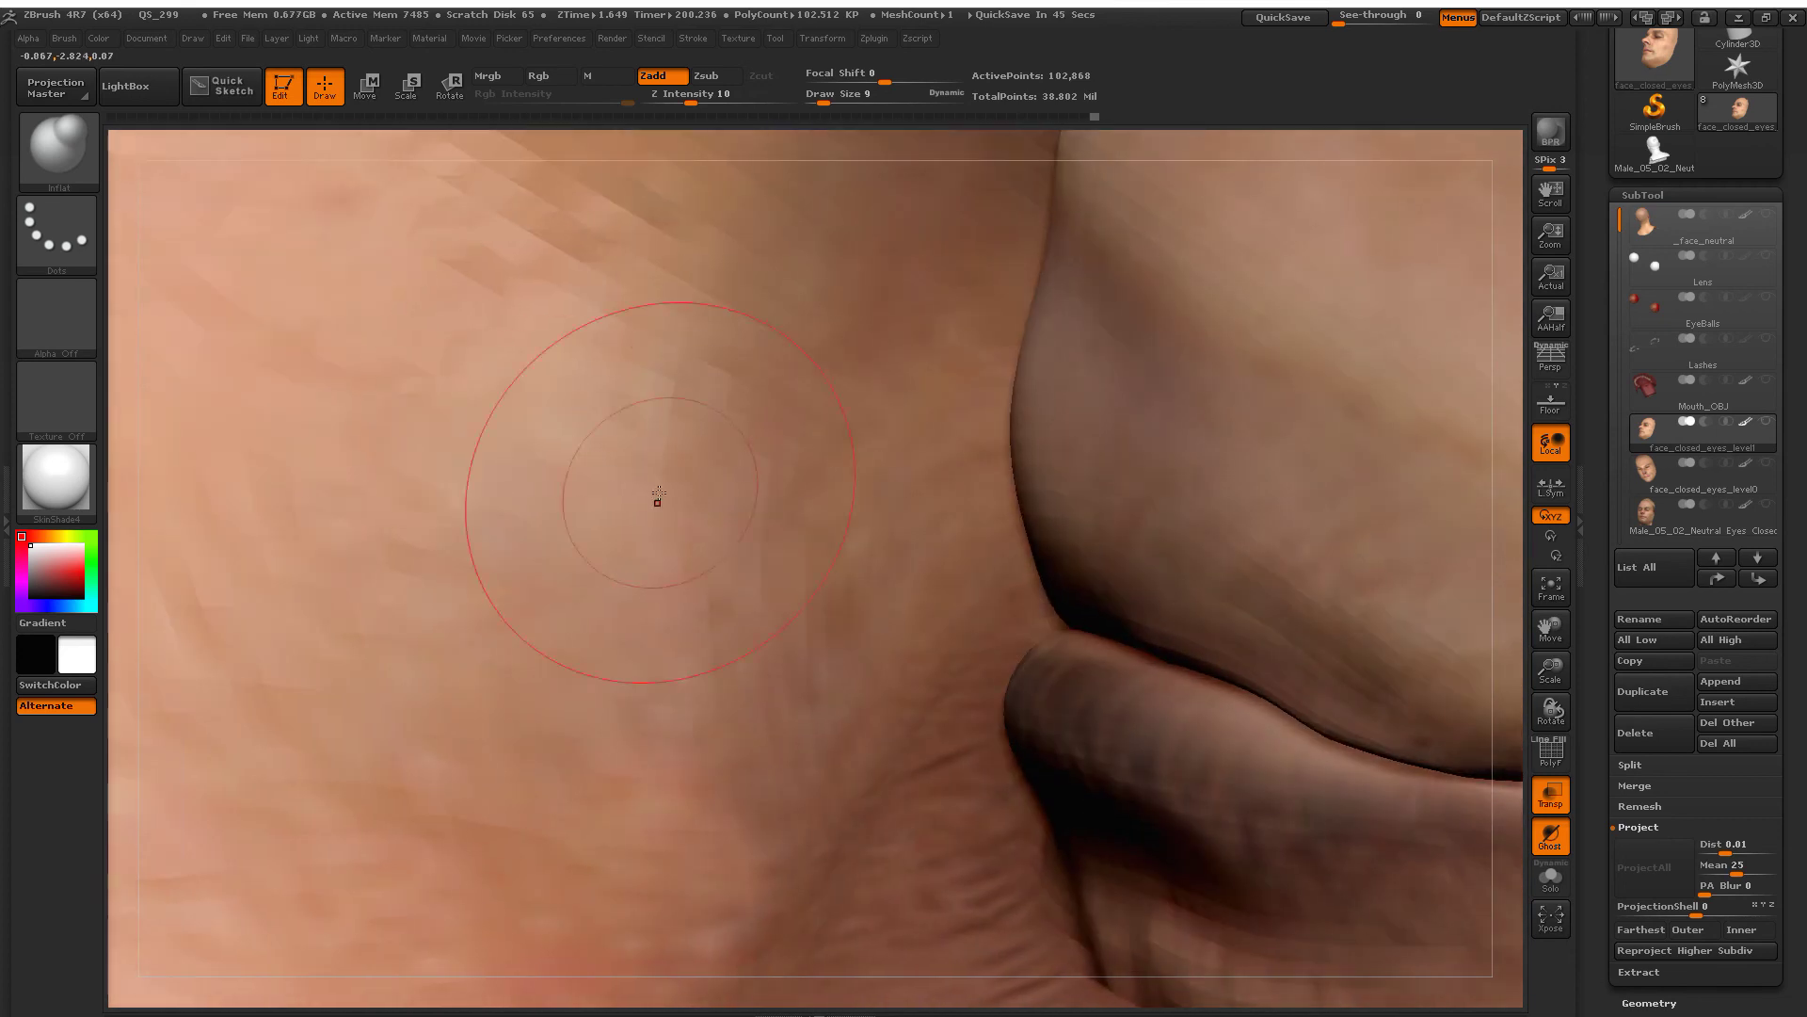
left_click(43, 154)
Step: Pick Move Topological at draw size 20 and show the PolyF wireframe around the eyelid
key("m")
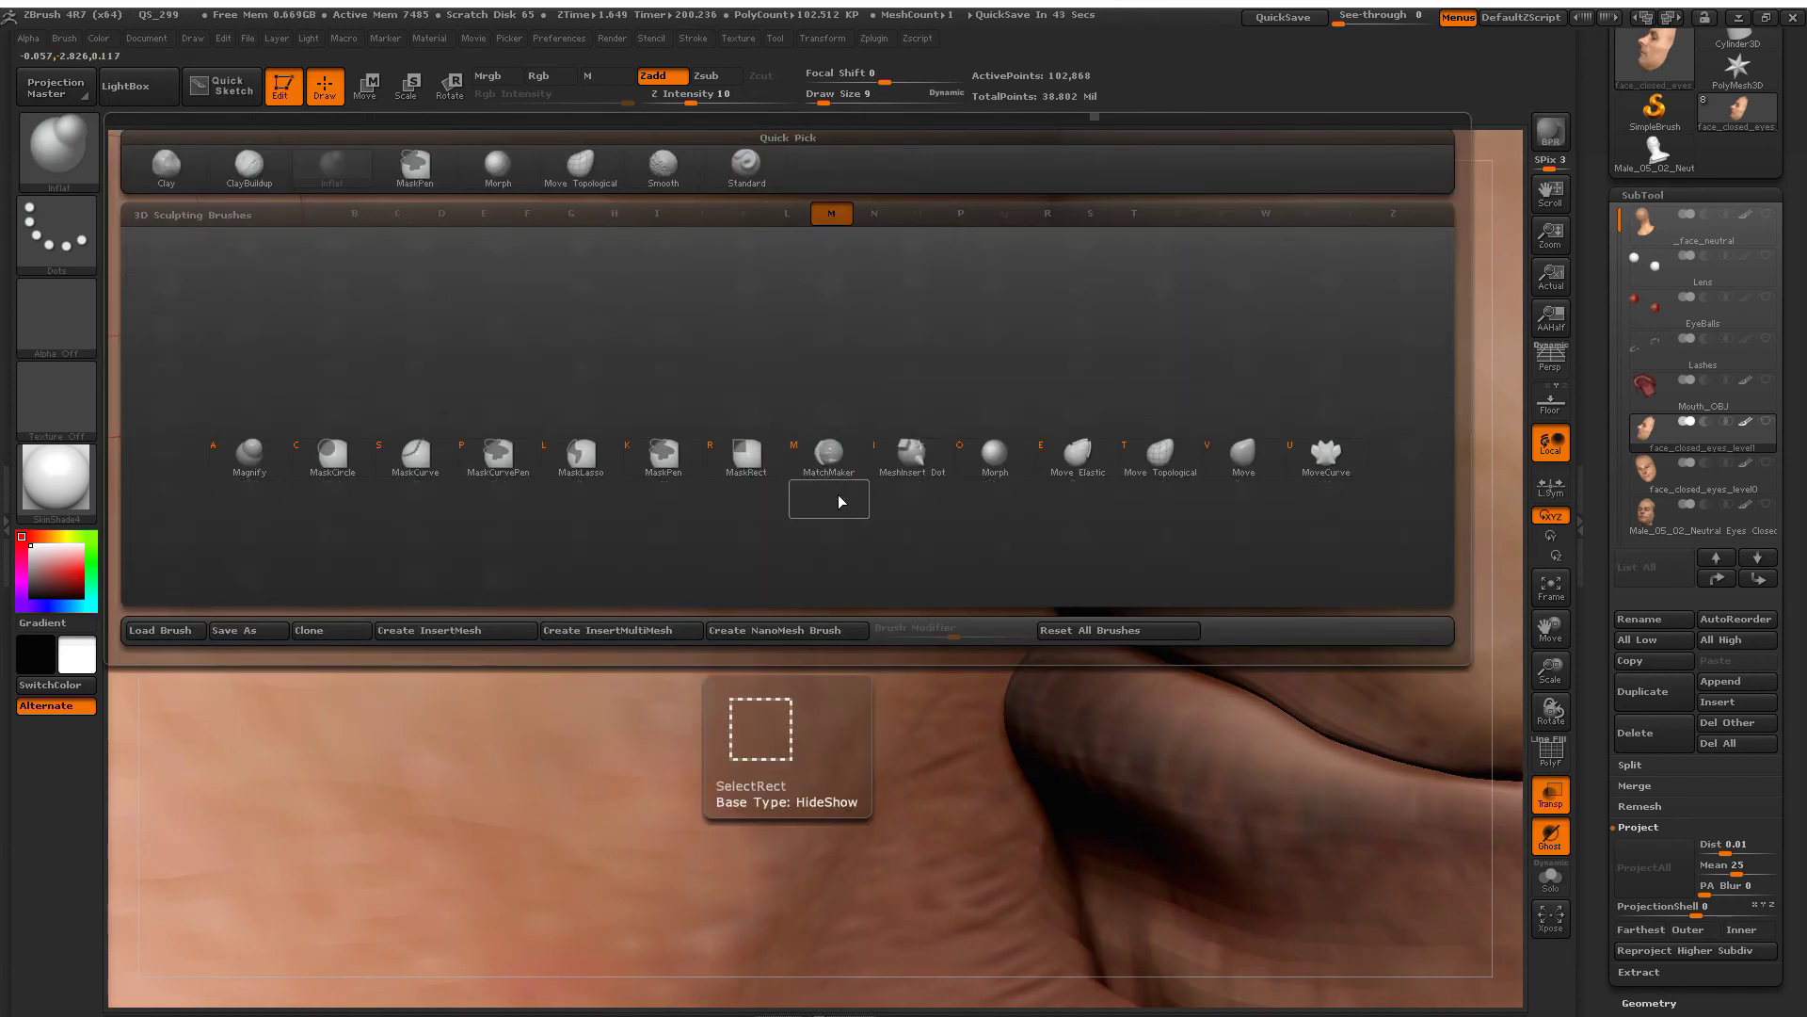
left_click(1148, 460)
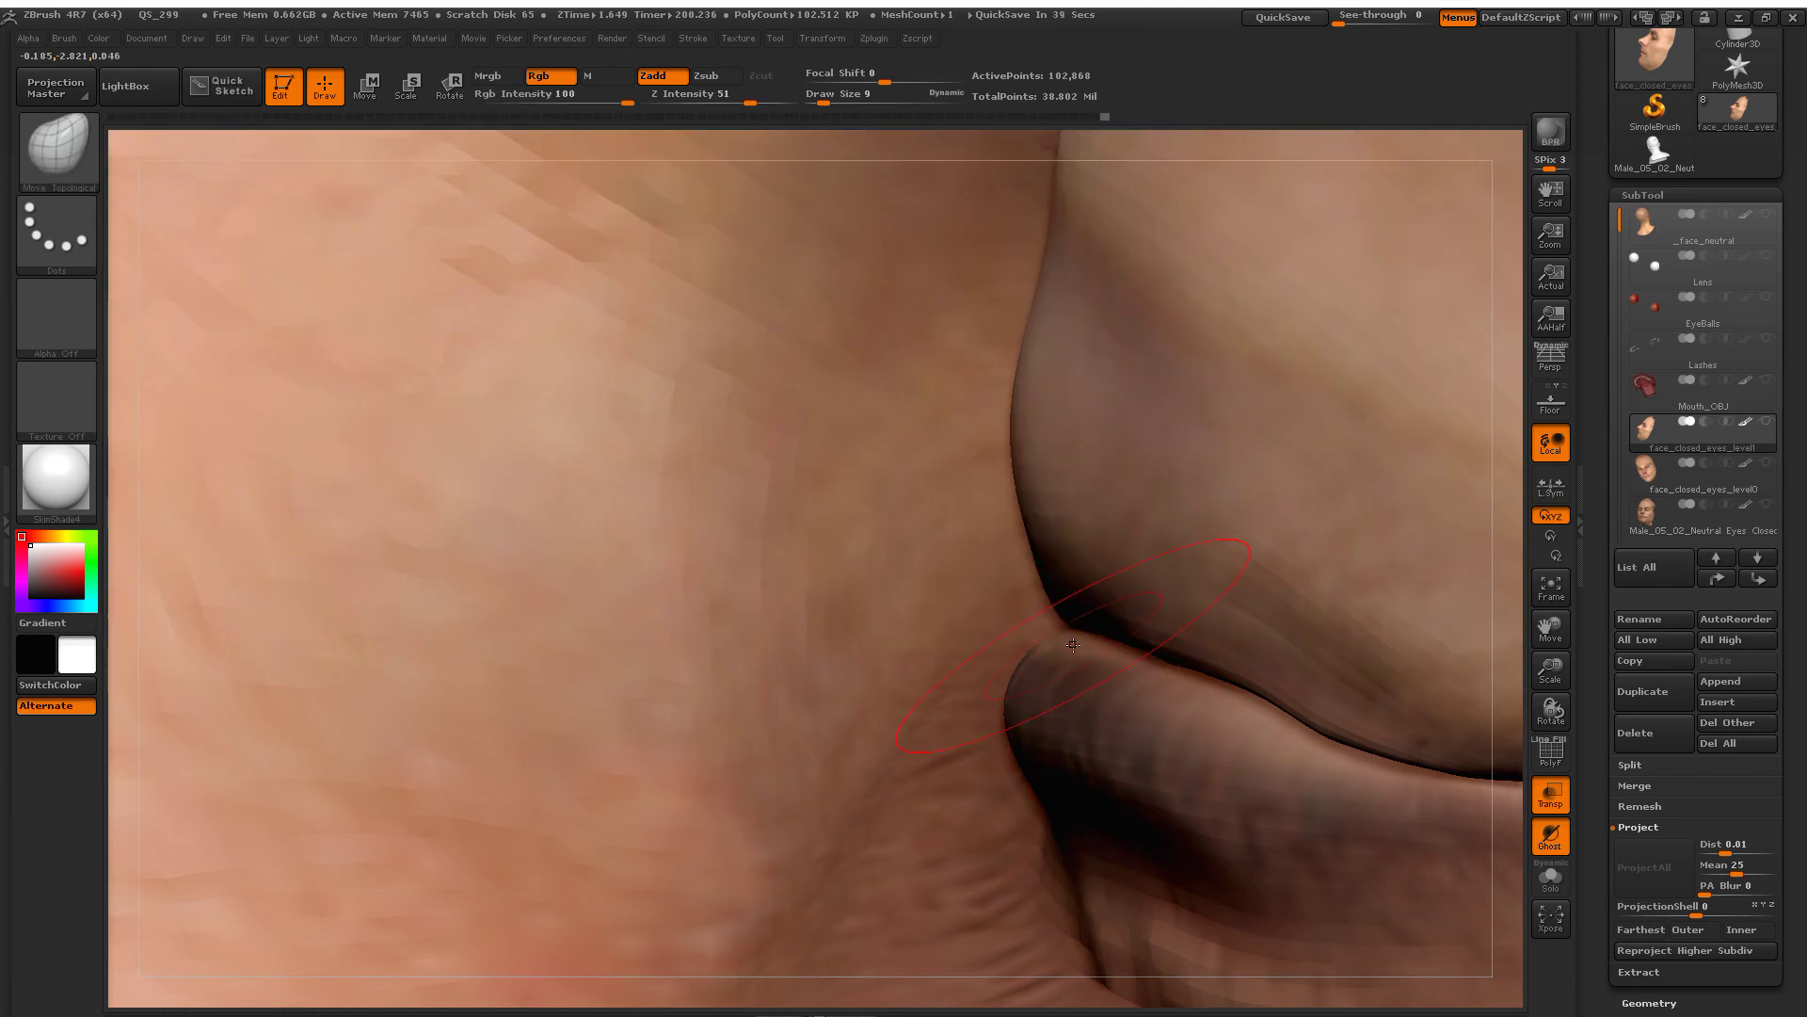
key("space")
left_click_drag(1077, 646, 1071, 676)
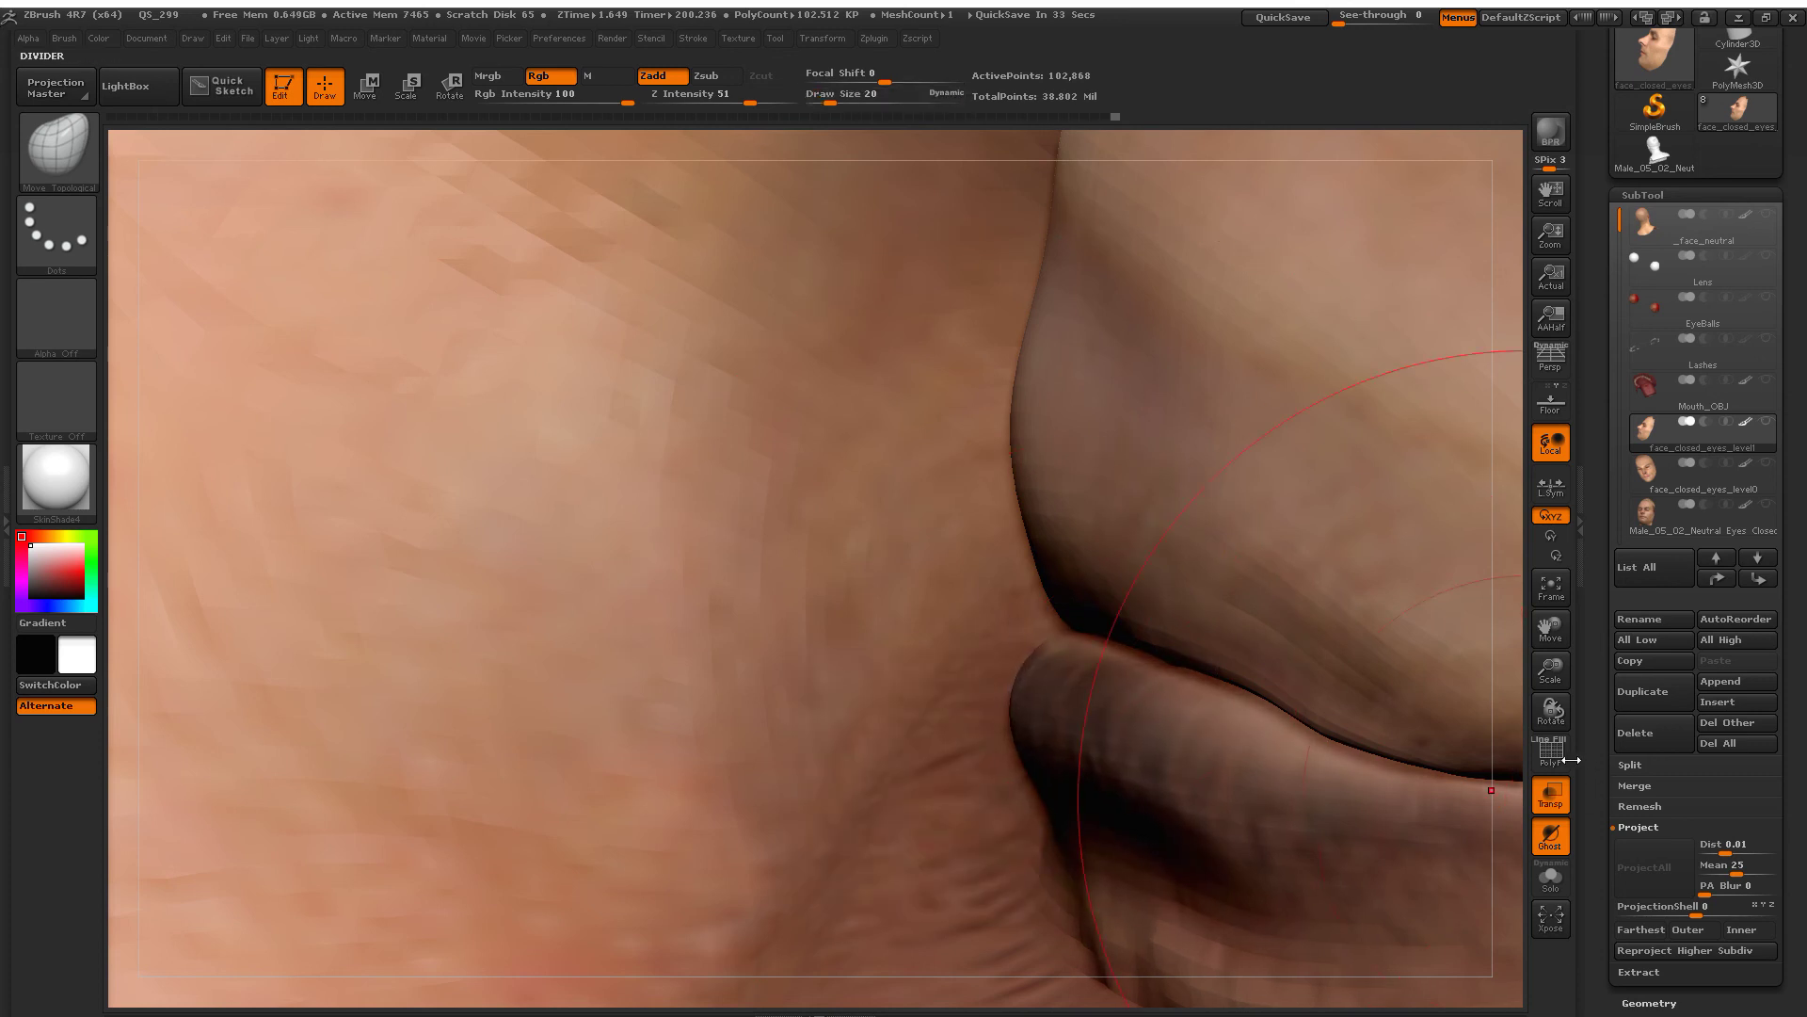
left_click(1551, 750)
mouse_move(1550, 711)
left_mouse_down()
mouse_move(918, 602)
mouse_move(992, 580)
left_mouse_up()
mouse_move(1063, 666)
left_mouse_down()
mouse_move(945, 600)
mouse_move(977, 578)
left_mouse_up()
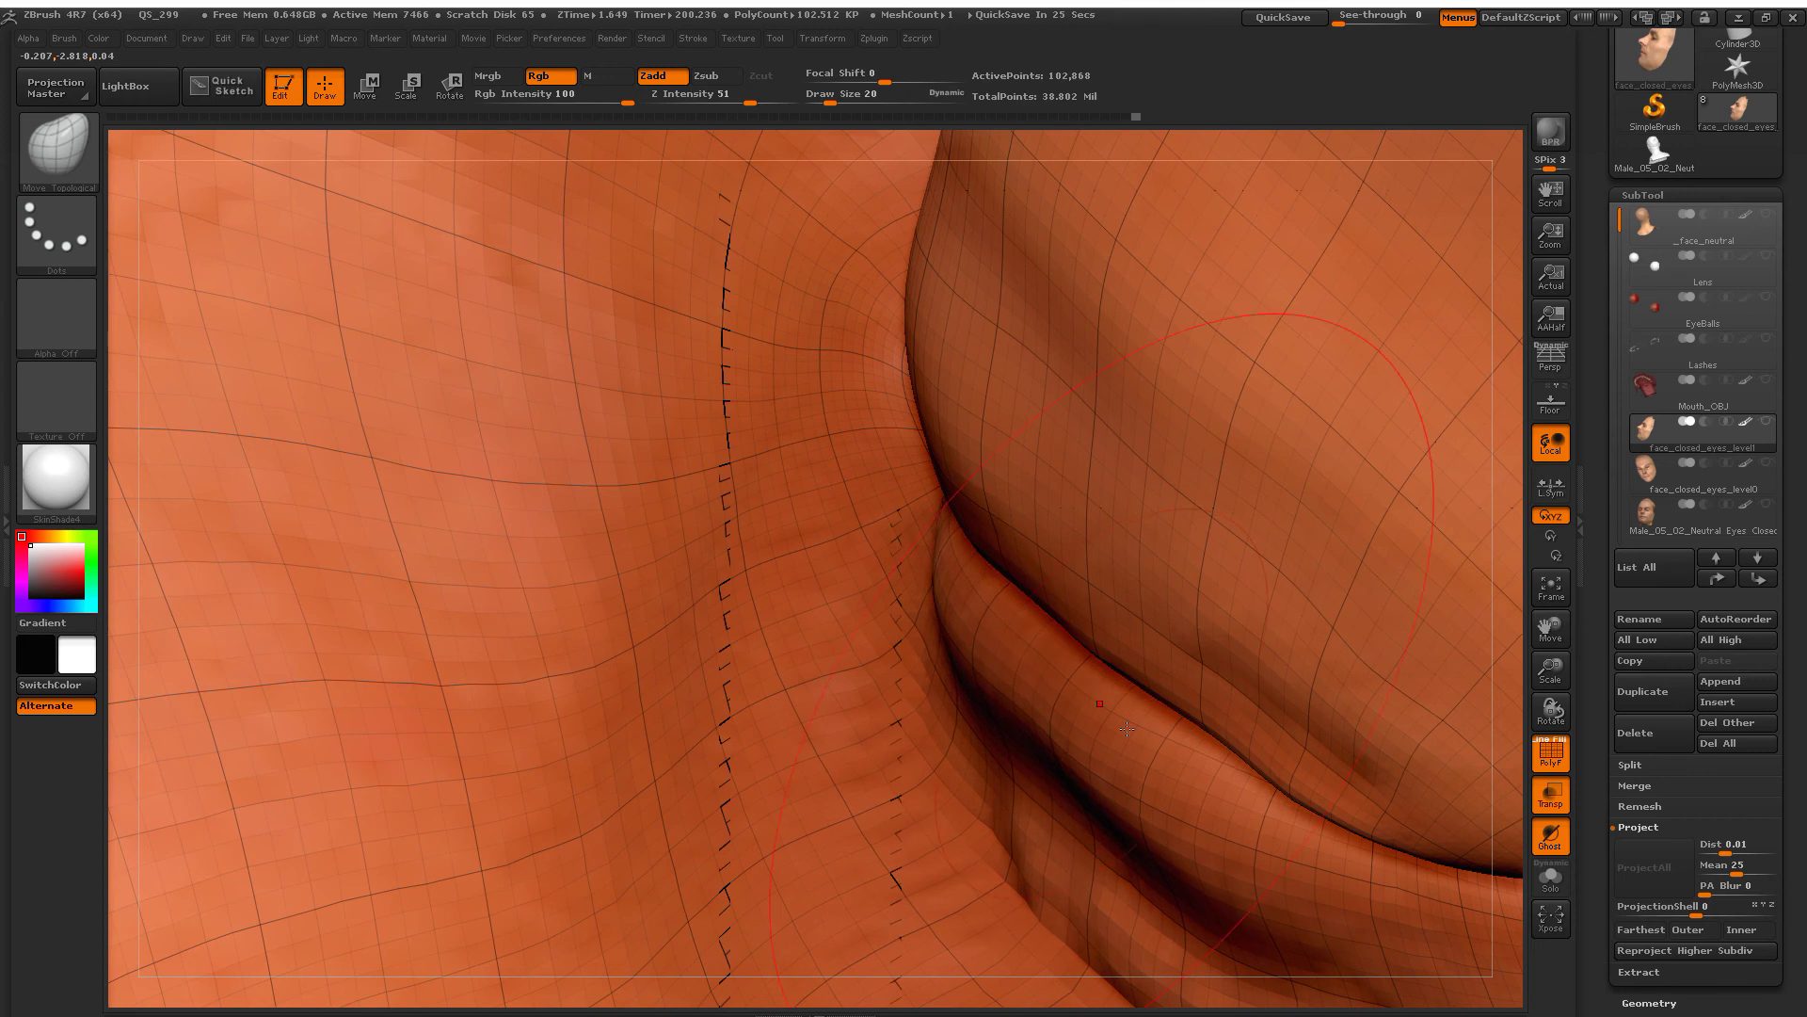
Step: Frame the whole closed eye and lift the eyelid crease slightly upward
mouse_move(978, 590)
left_mouse_down()
mouse_move(719, 664)
mouse_move(807, 650)
left_mouse_up()
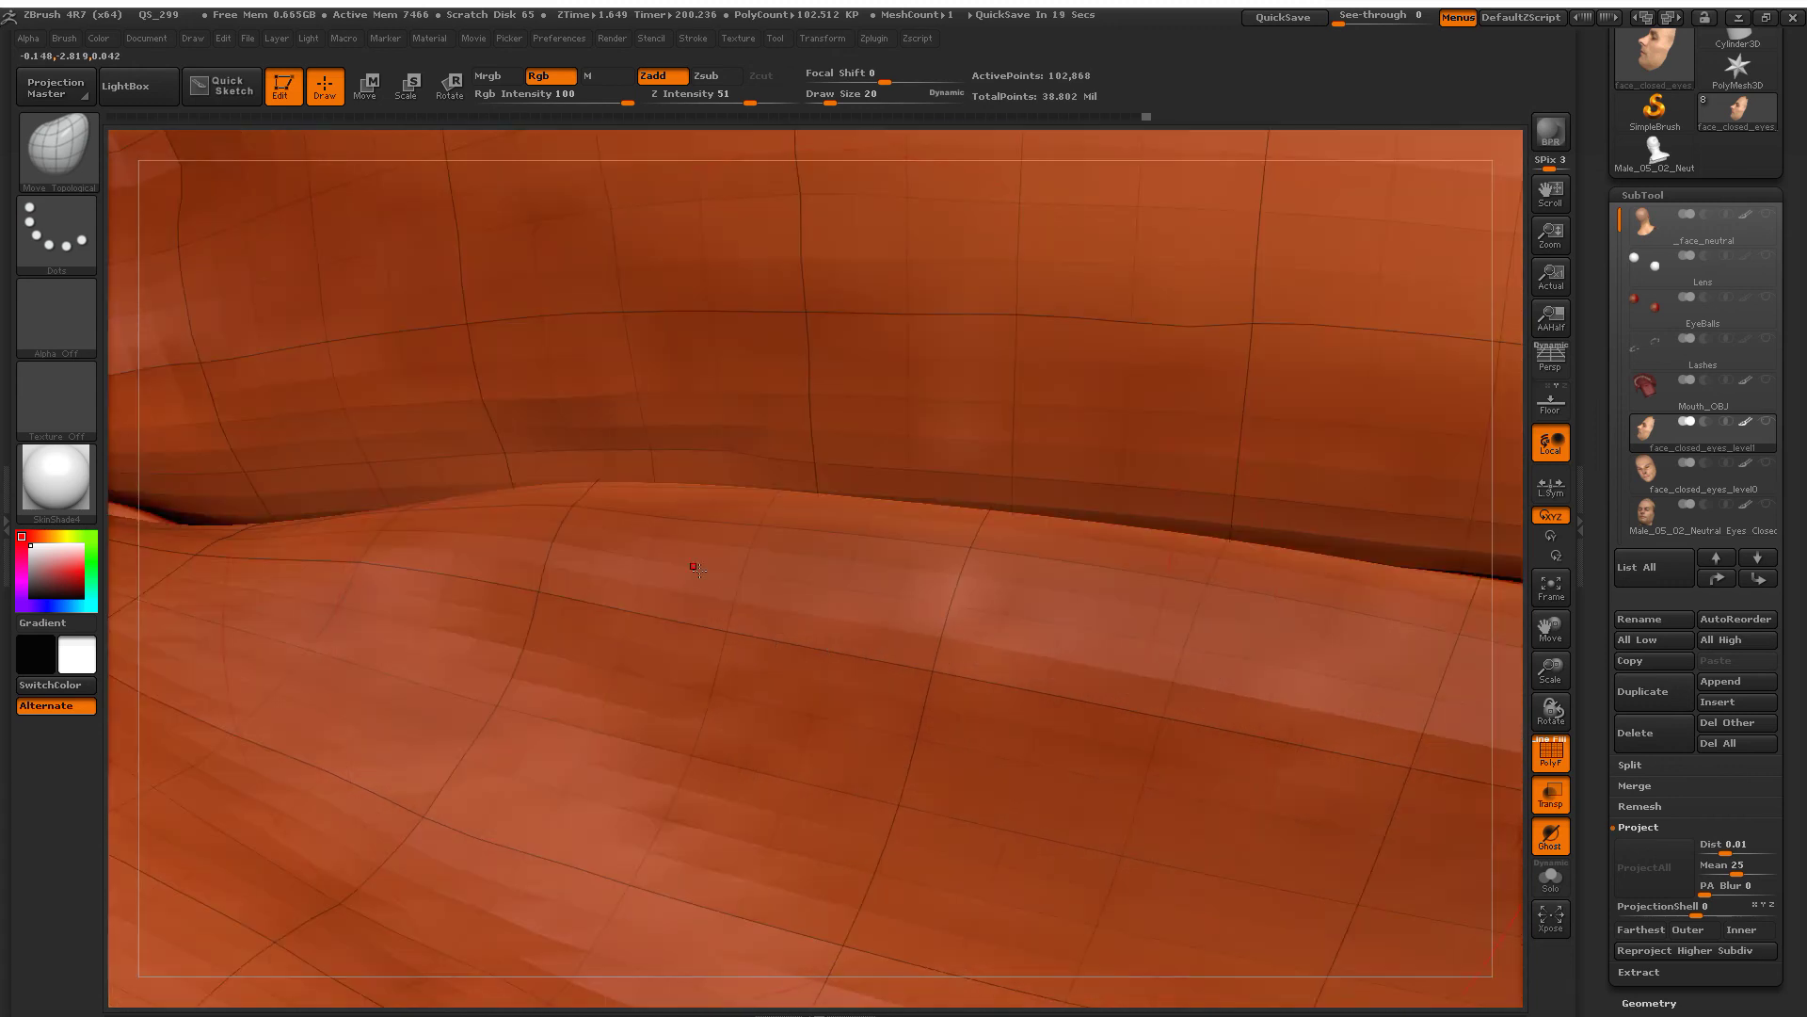
mouse_move(698, 568)
left_mouse_down()
mouse_move(728, 591)
mouse_move(716, 565)
left_mouse_up()
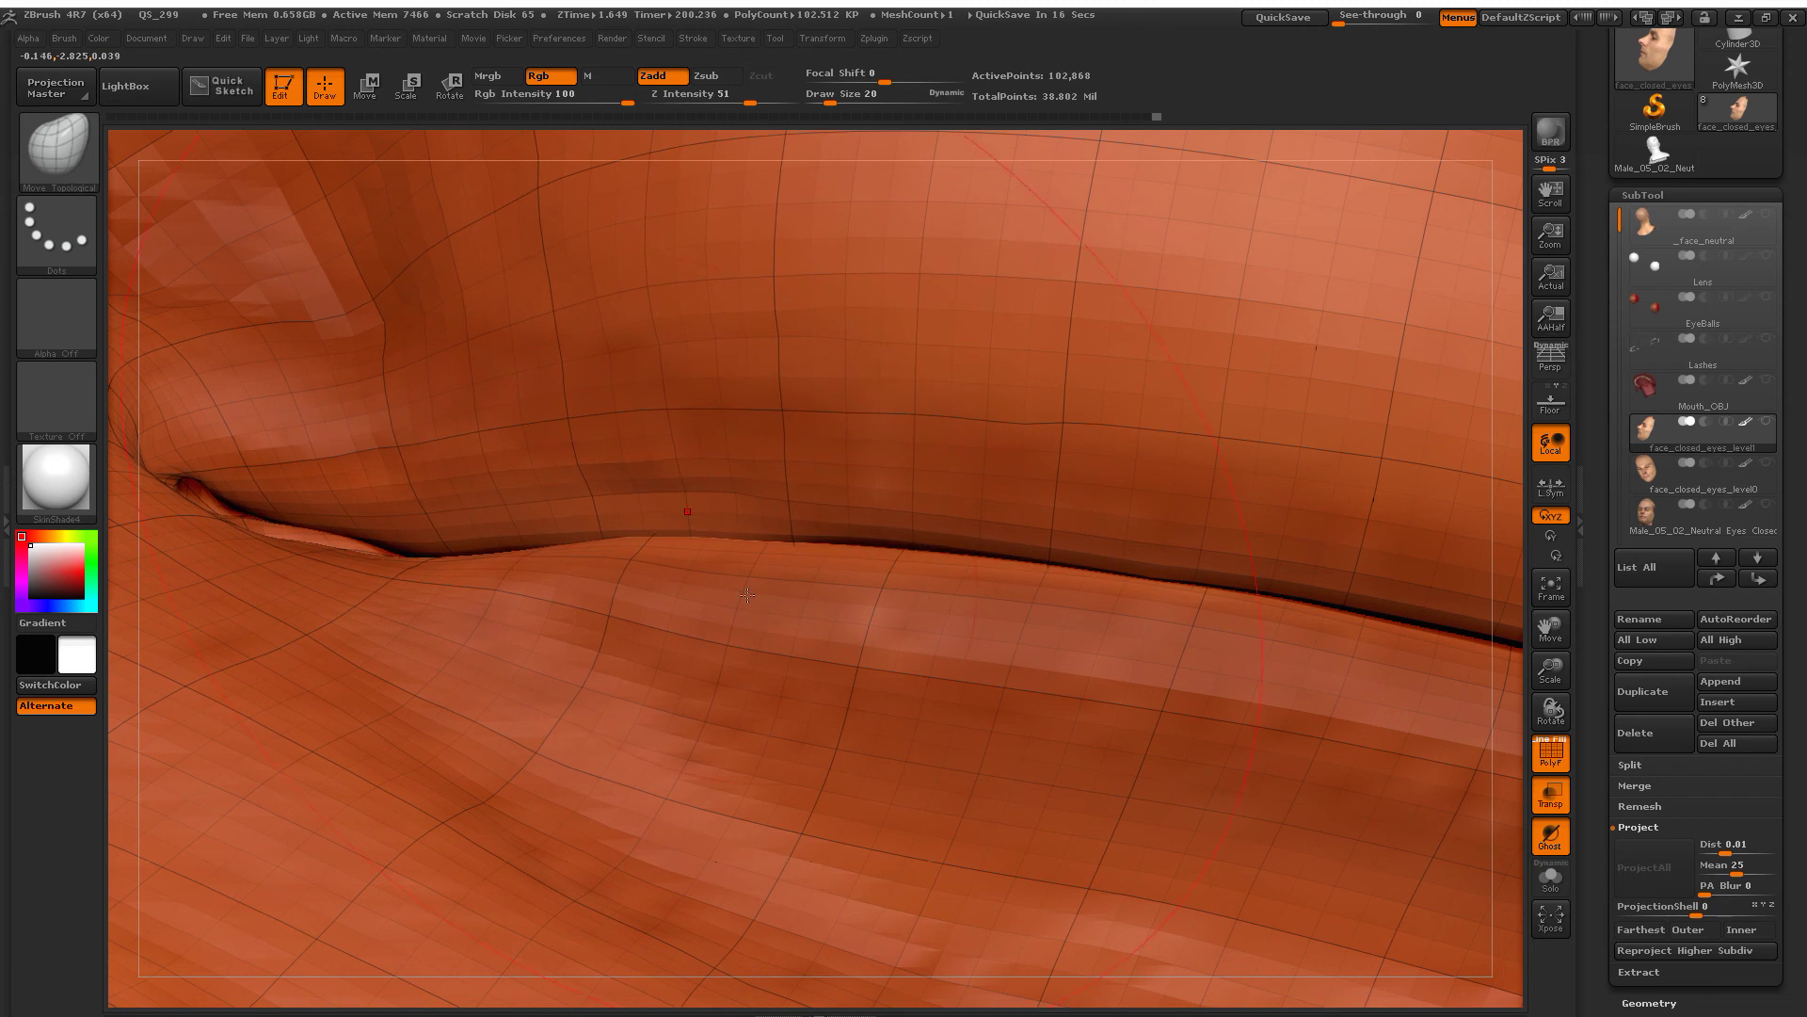
mouse_move(680, 491)
left_mouse_down()
mouse_move(982, 629)
mouse_move(942, 650)
left_mouse_up()
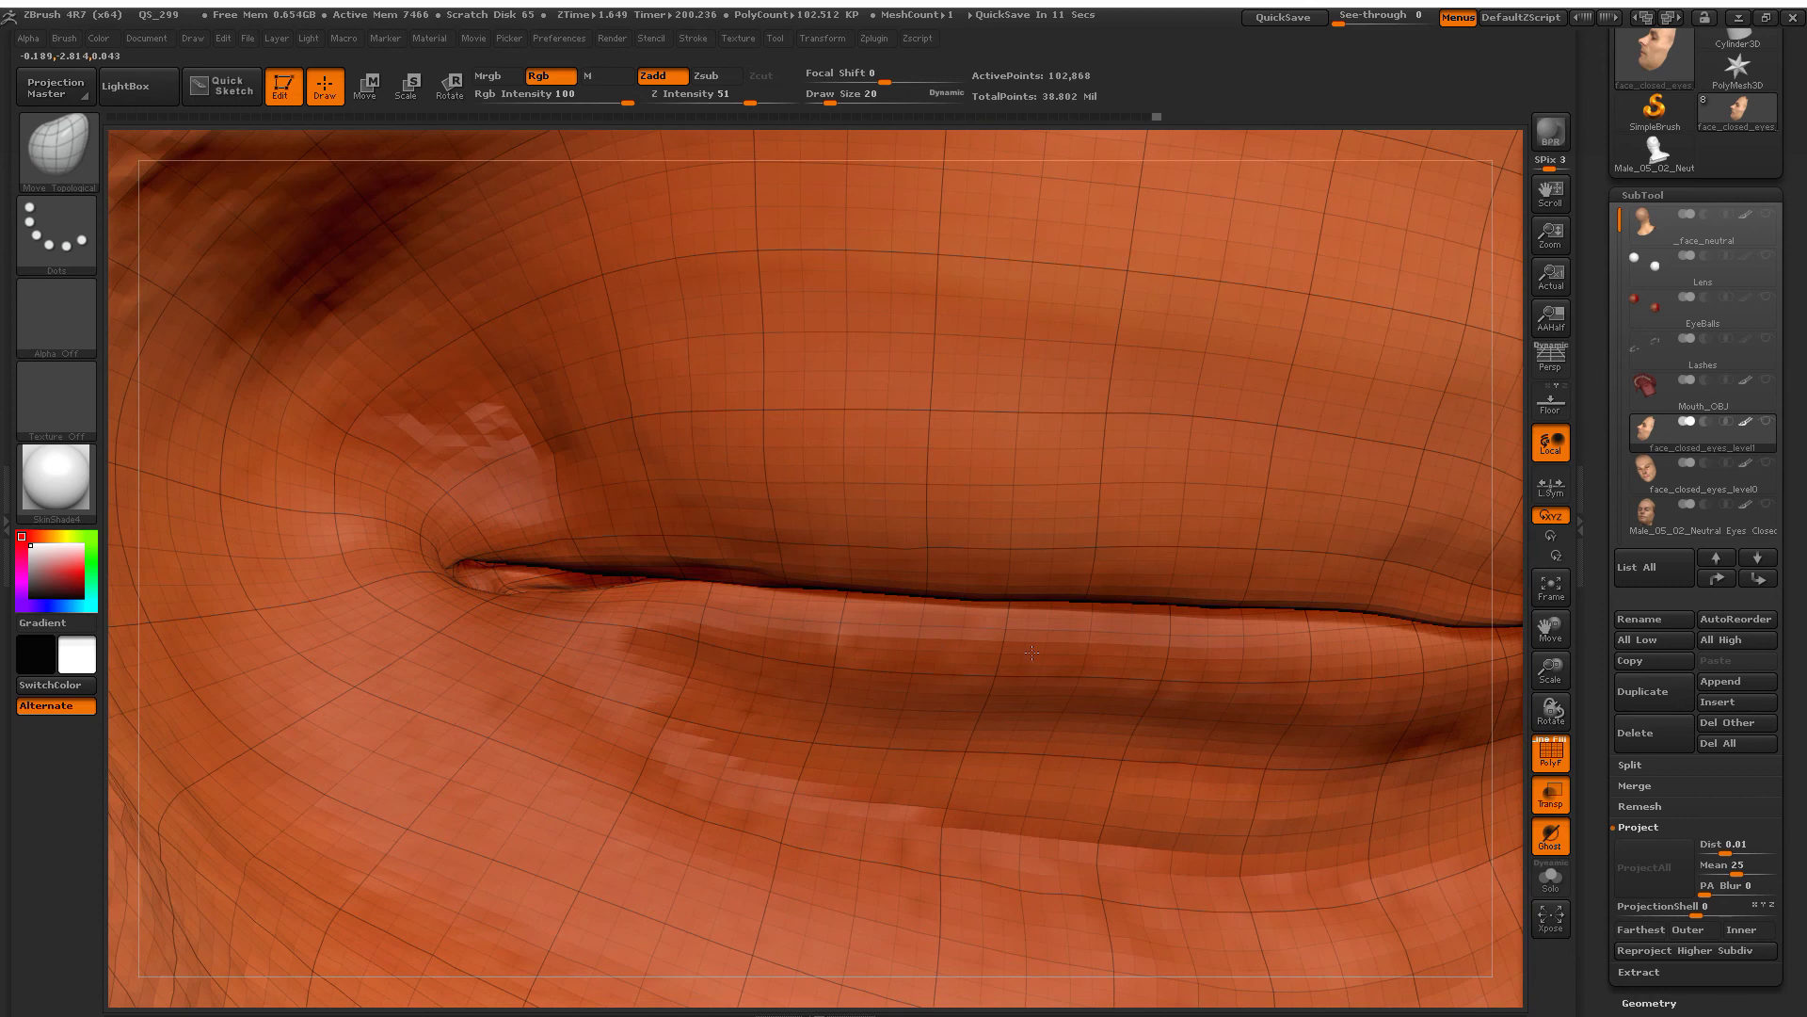
mouse_move(943, 650)
left_mouse_down()
mouse_move(1185, 683)
mouse_move(1047, 587)
left_mouse_up()
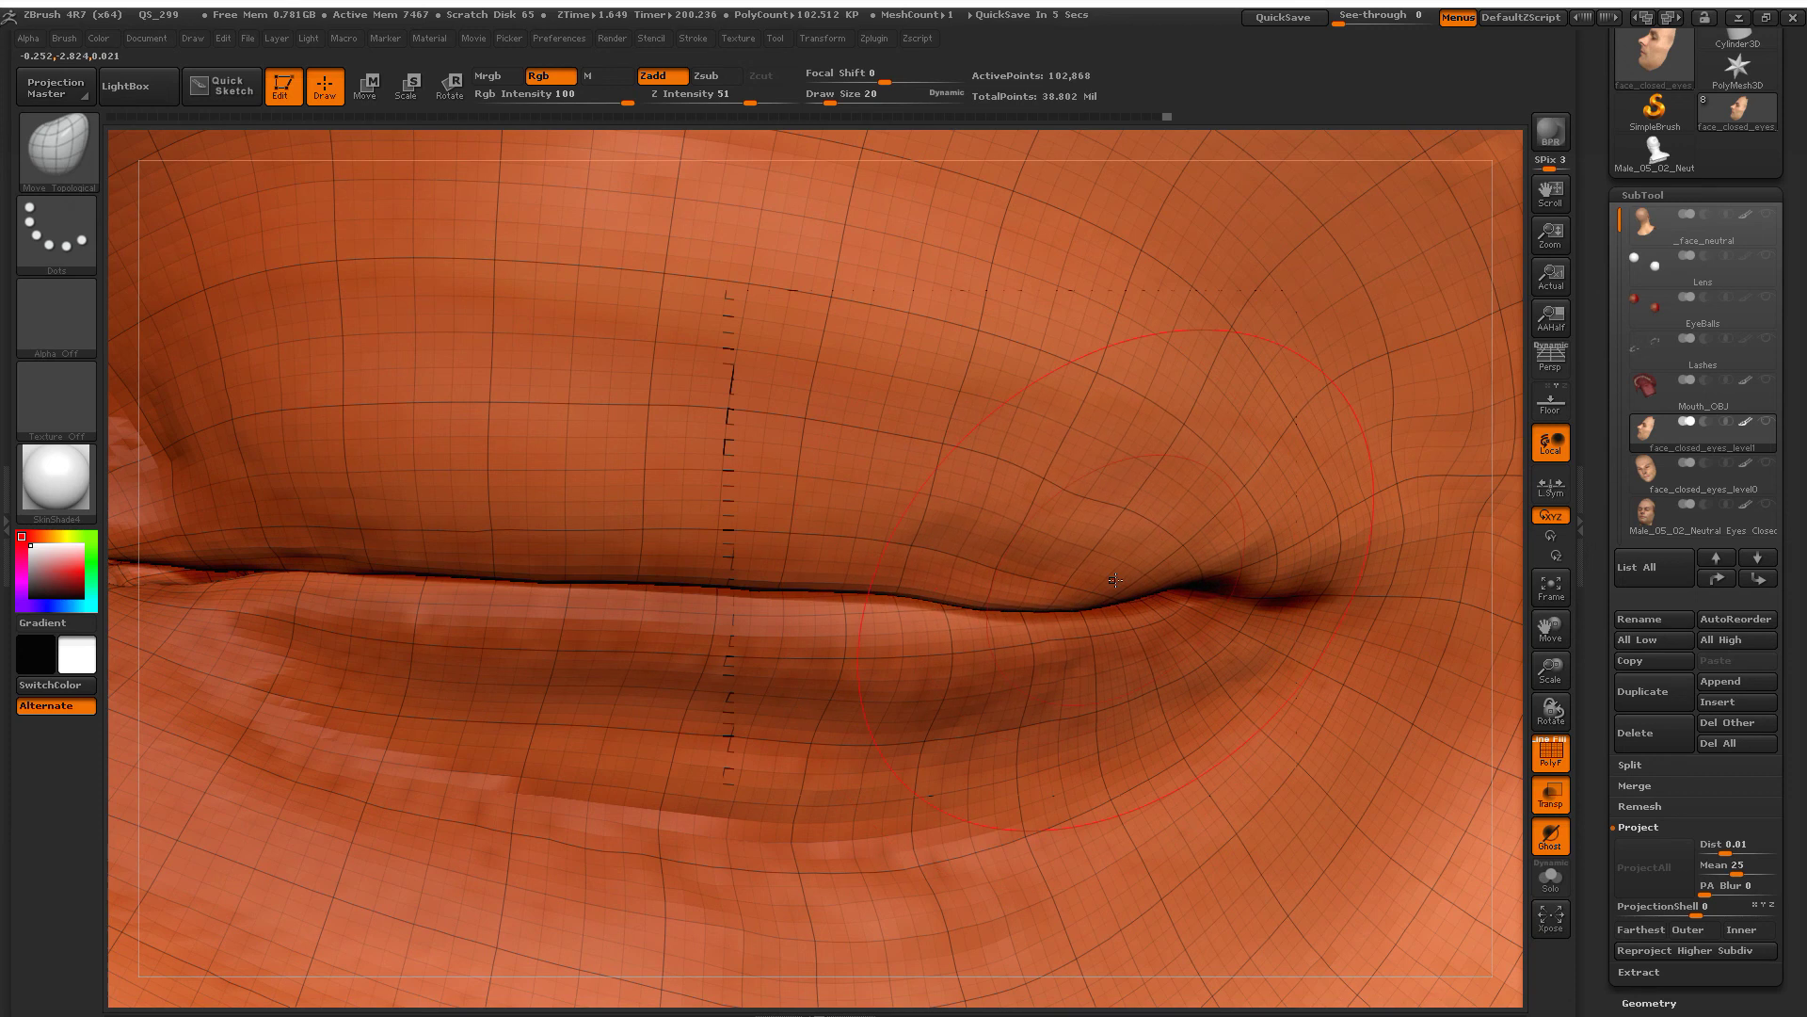
mouse_move(1047, 586)
left_mouse_down()
mouse_move(892, 571)
mouse_move(1036, 574)
left_mouse_up()
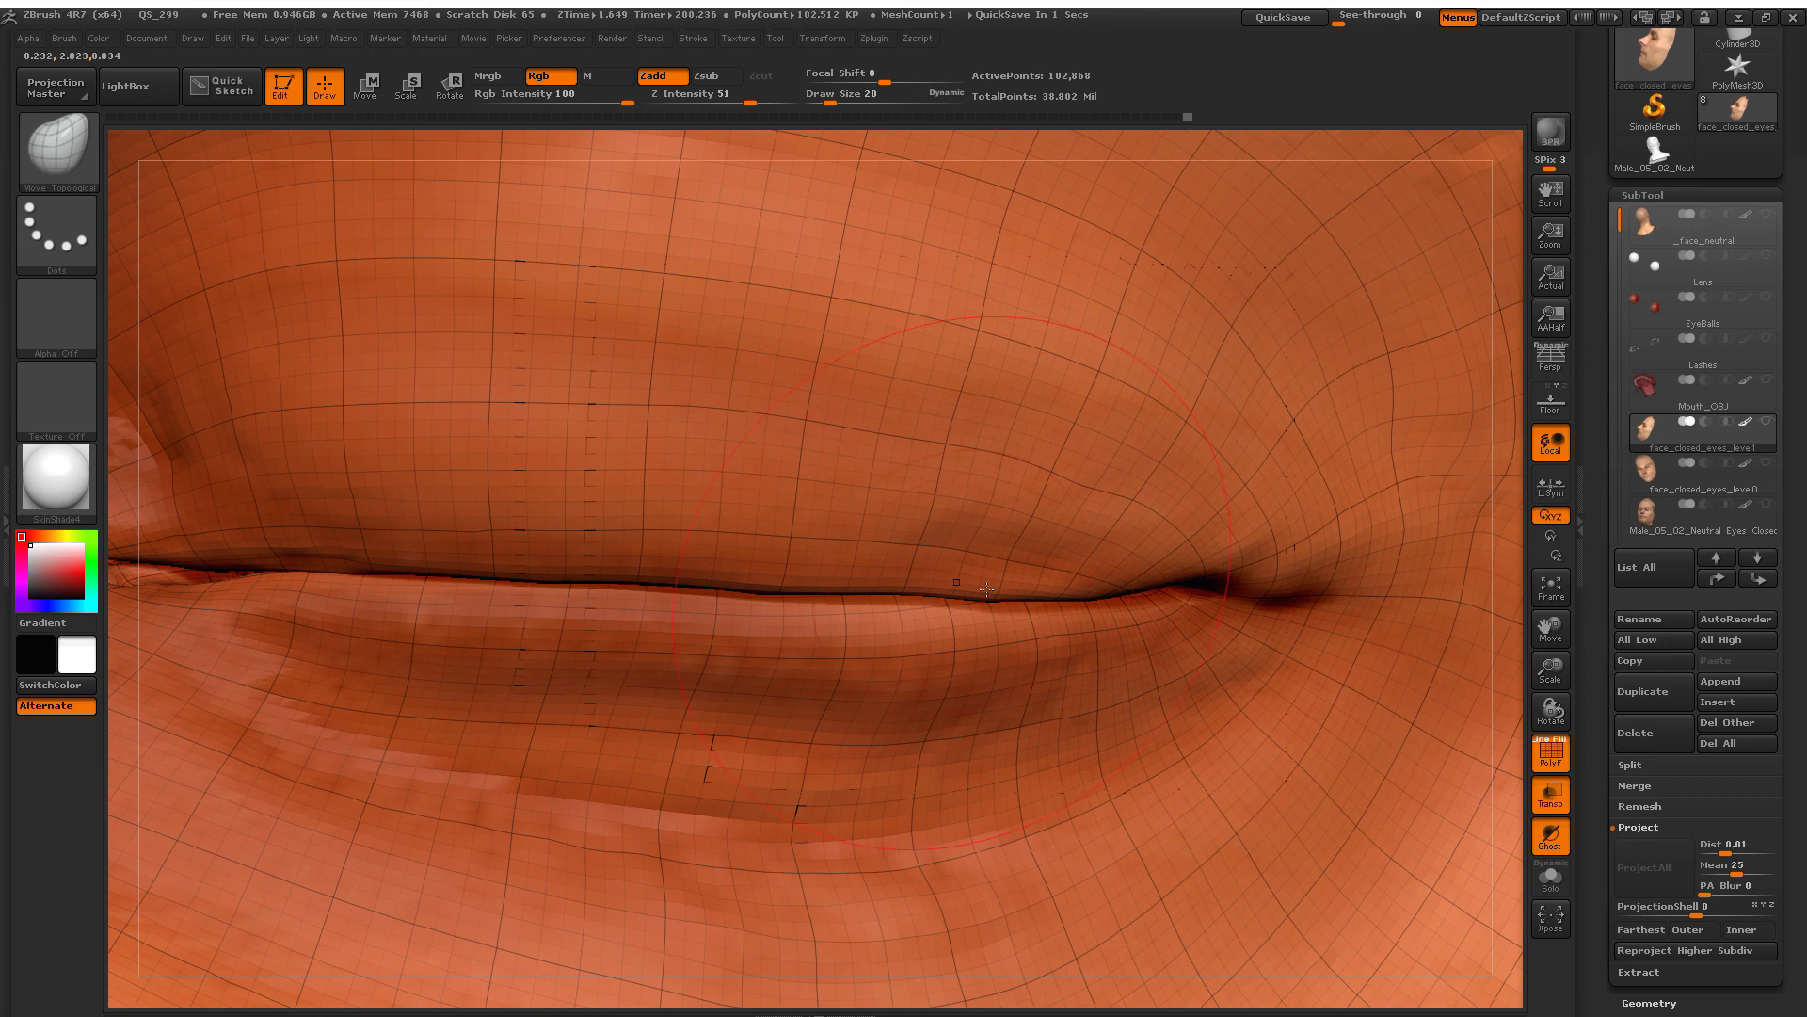